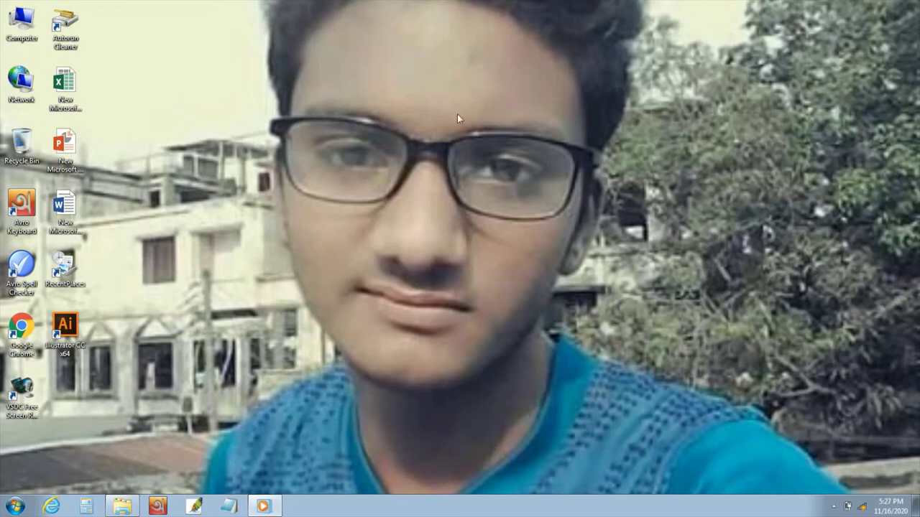
Launch Illustrator CC via the Open command of its x64 desktop shortcut.
right_click(74, 328)
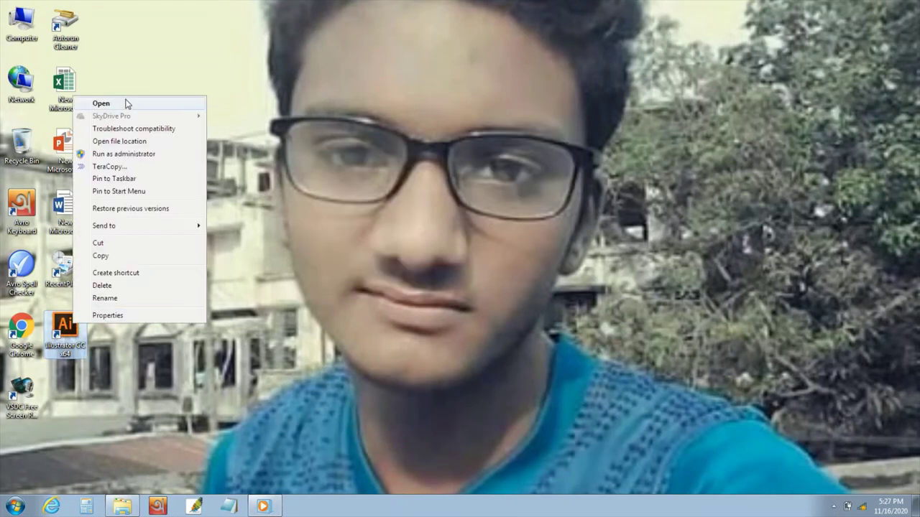
click(123, 101)
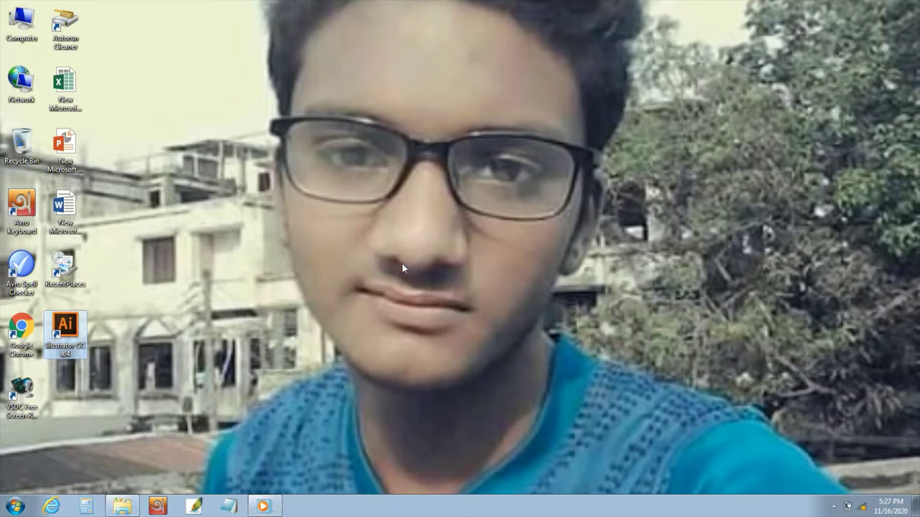
right_click(74, 329)
click(119, 105)
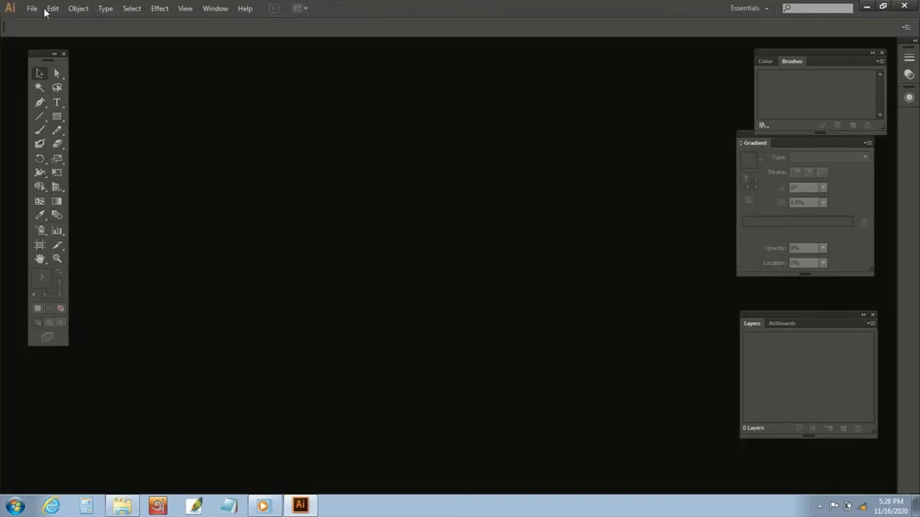
Create a new landscape A4 document, 11.69 × 8.27 in, via File > New.
click(32, 9)
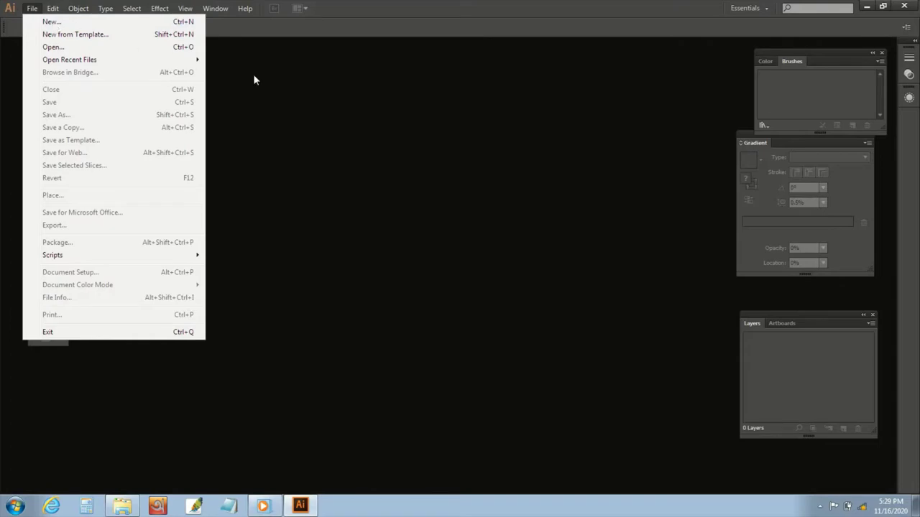
click(52, 22)
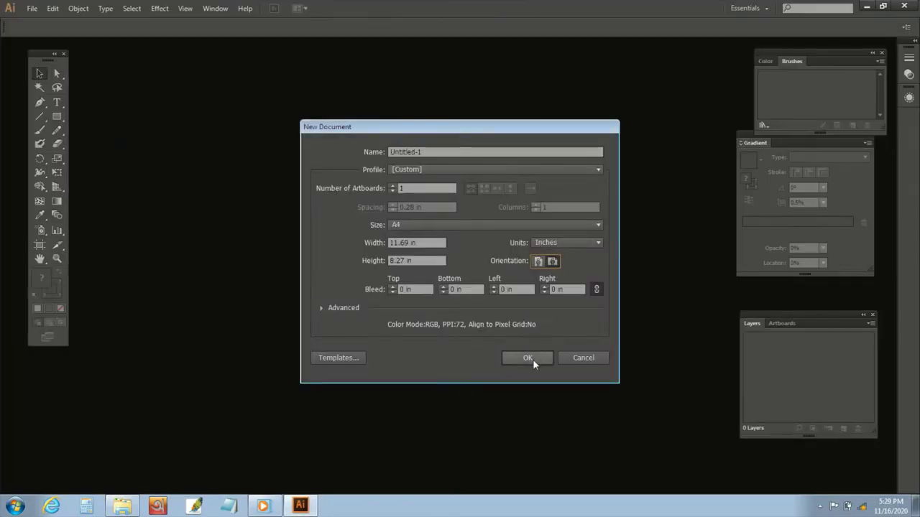
click(532, 358)
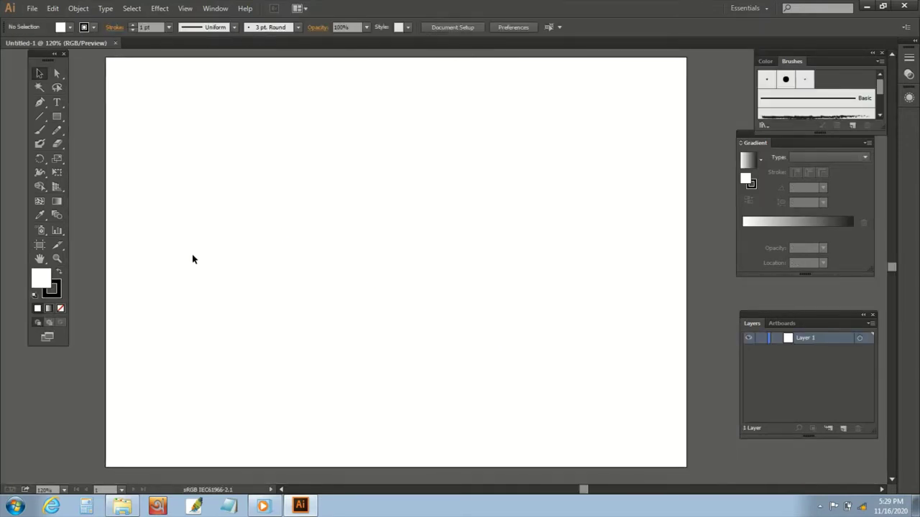
Look through the brush list, then draw a triangle with the Polygon tool.
click(297, 27)
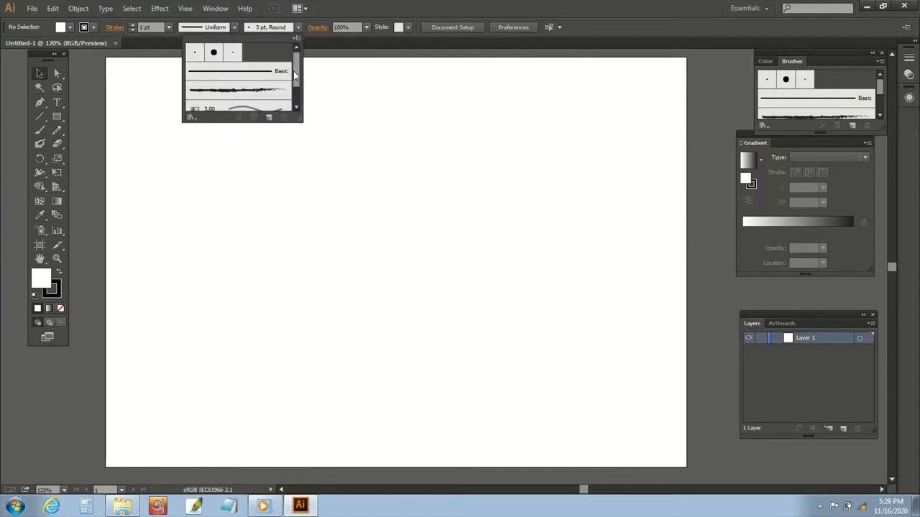
scroll(294, 74, down, 2)
click(321, 123)
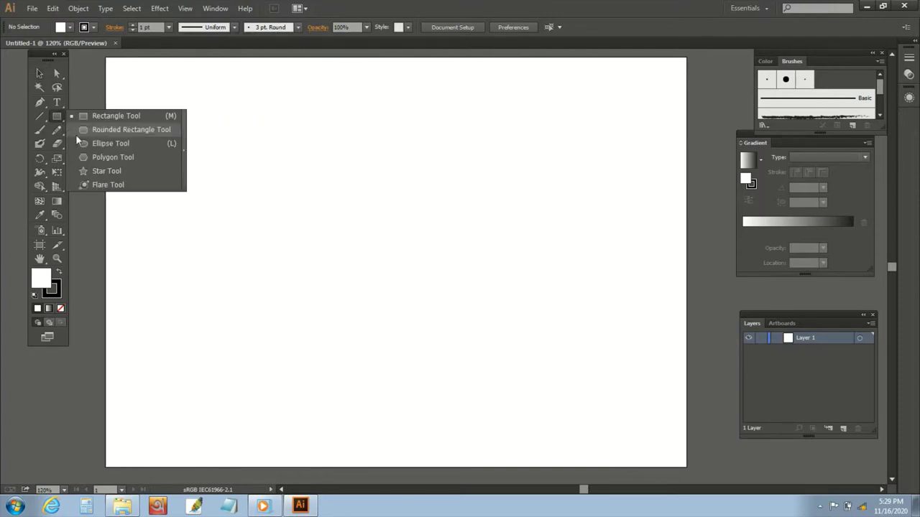
drag(57, 116, 115, 158)
mouse_move(237, 180)
mouse_down()
mouse_move(229, 205)
mouse_move(329, 180)
mouse_up()
key(Down)
key(Down)
key(Down)
key(ctrl+z)
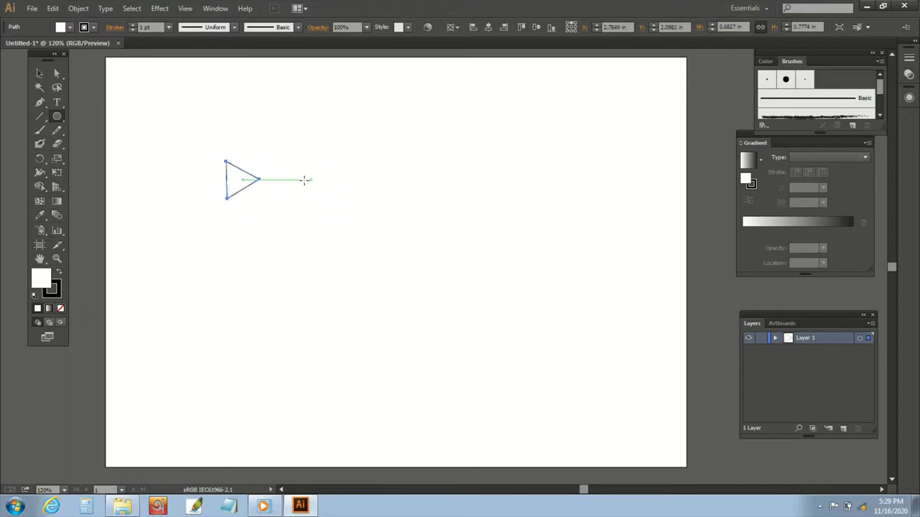
Stretch the triangle rightward into a long thin spike, about 6.3 × 0.77 in.
click(40, 74)
mouse_move(261, 179)
mouse_down()
mouse_move(551, 207)
mouse_move(542, 199)
mouse_up()
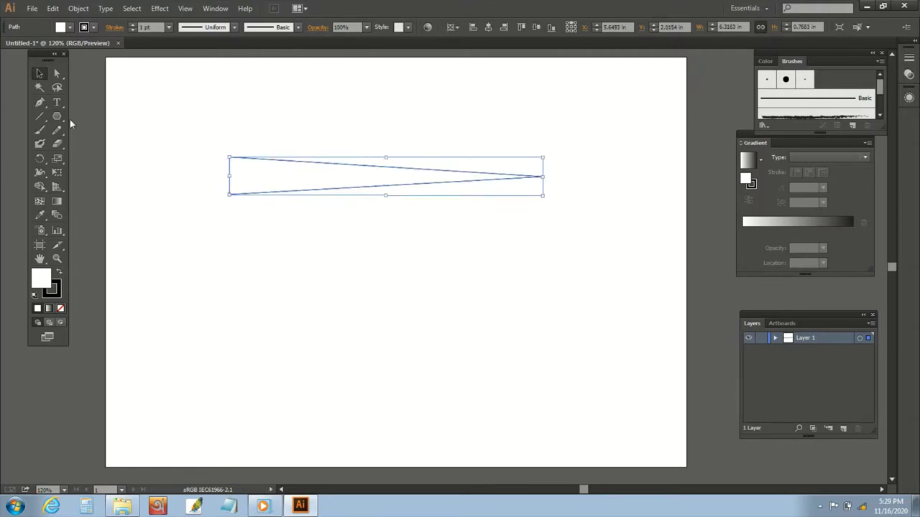
click(40, 103)
Set the fill colour to black in the Color Picker with nothing selected.
key(ctrl+shift+a)
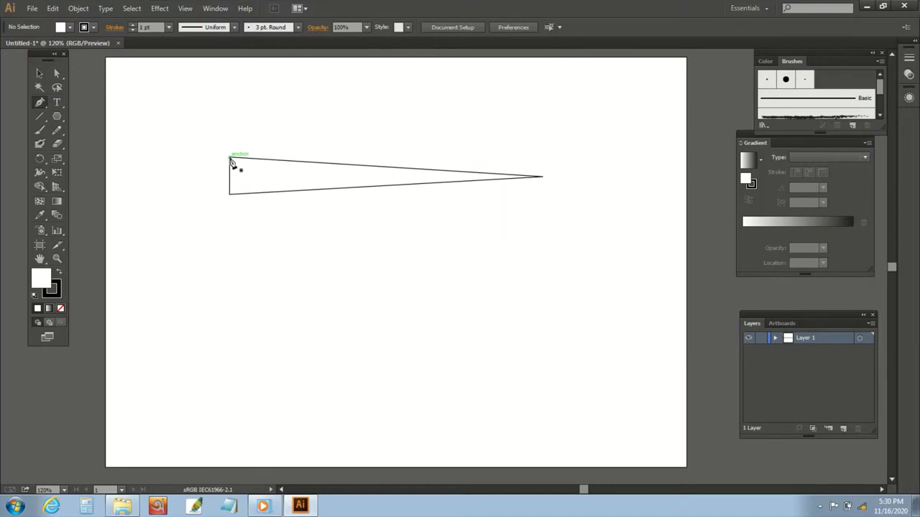
double_click(40, 279)
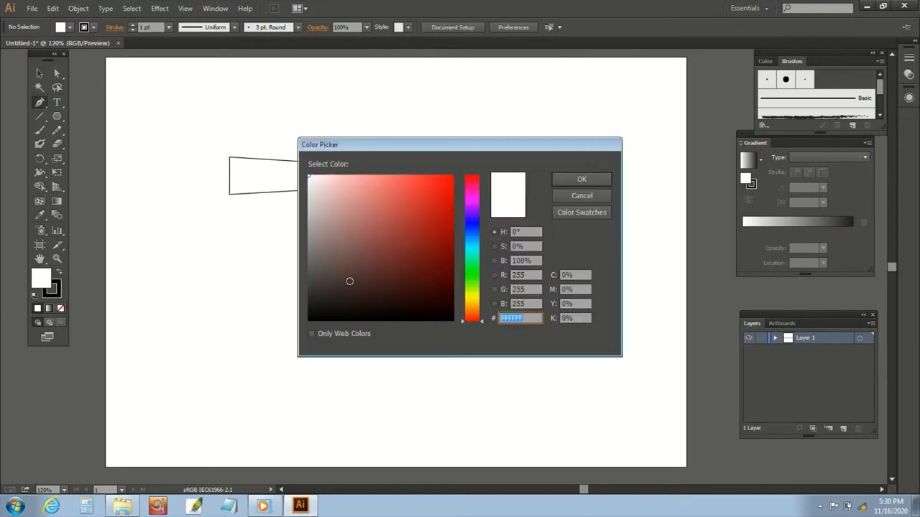
click(309, 320)
click(598, 178)
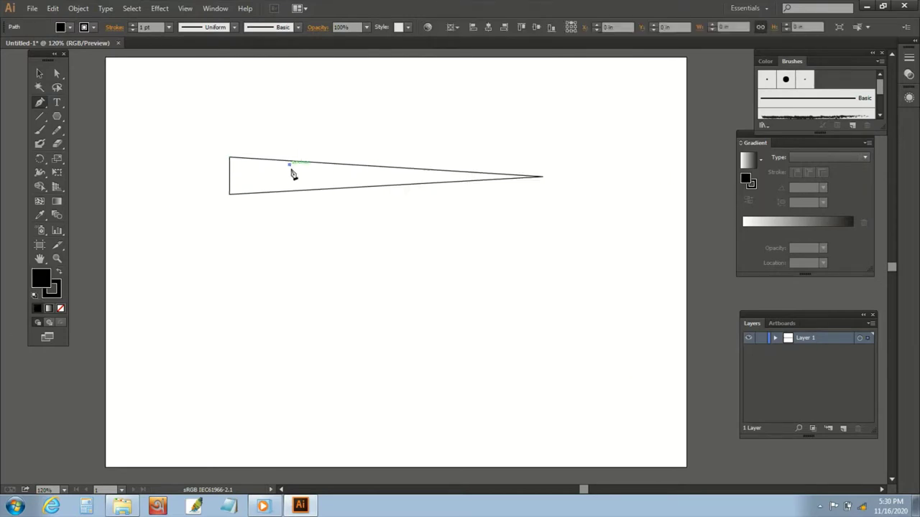
Select the spike triangle and give it a solid black fill.
key(ctrl+a)
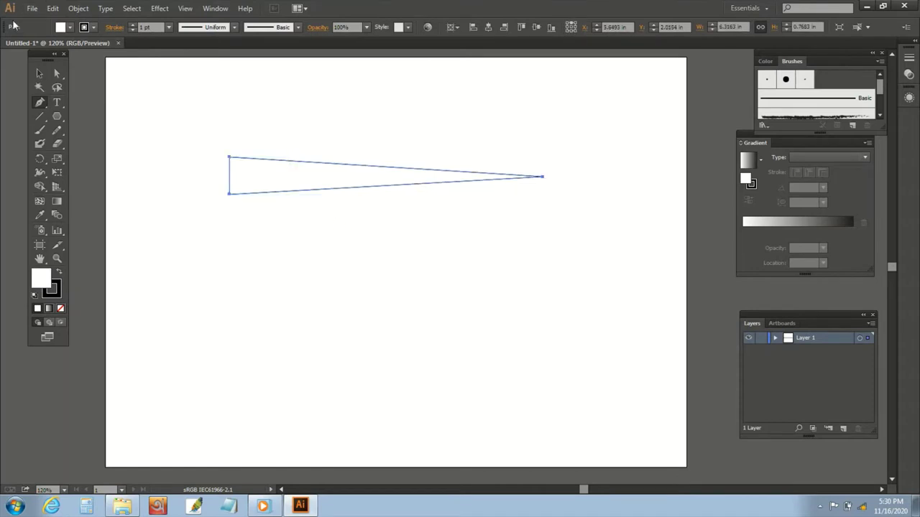
click(40, 73)
double_click(41, 280)
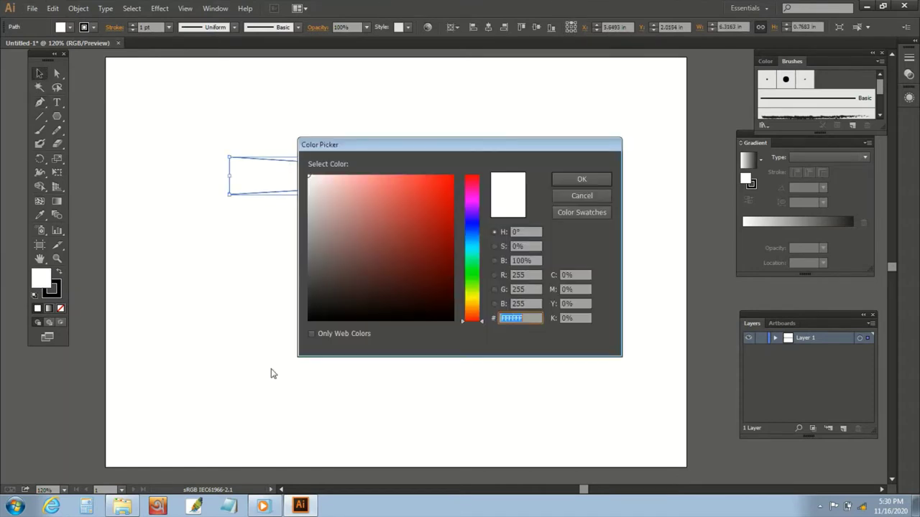
click(318, 317)
click(597, 180)
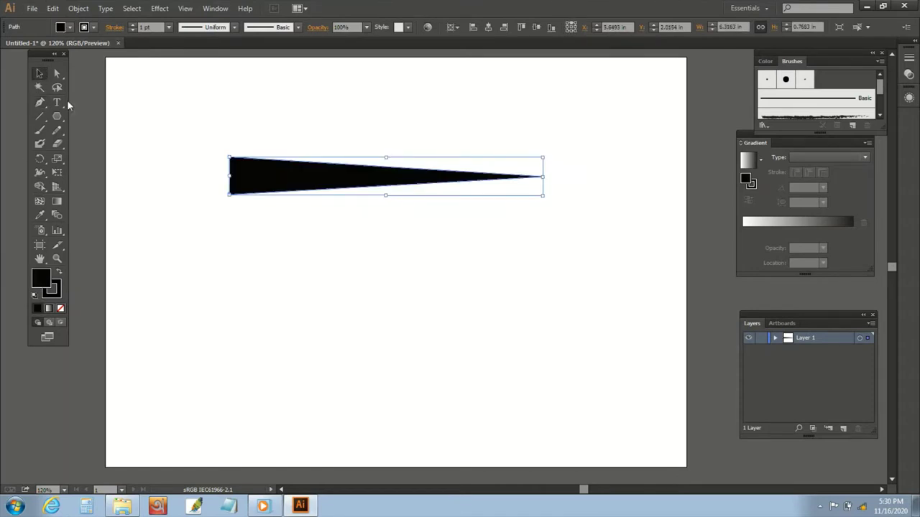
key(ctrl+shift+a)
click(40, 102)
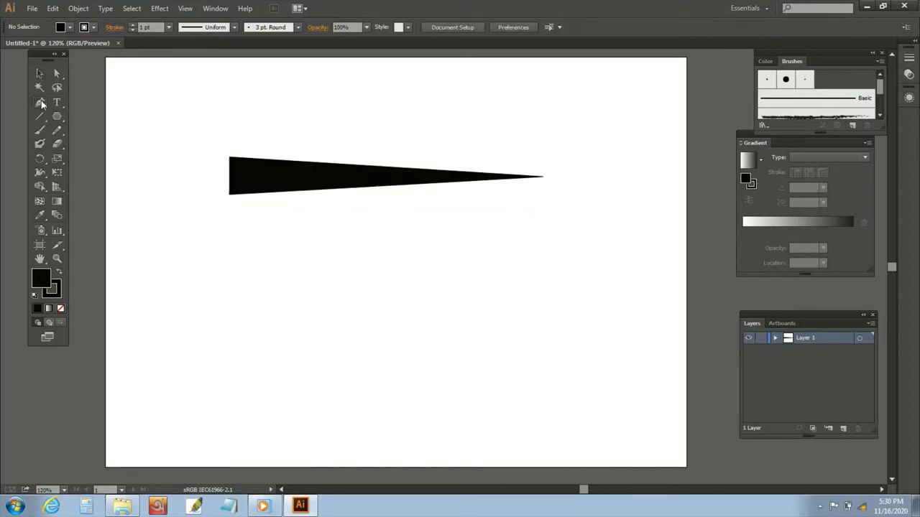
Bow the spike's left end into a rounded cap with the Pen tool and select both parts.
click(231, 162)
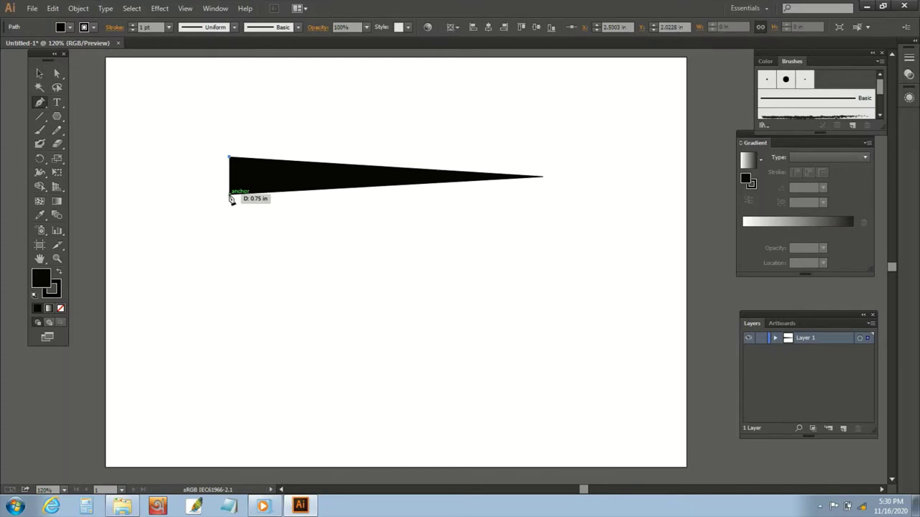
drag(231, 195, 247, 215)
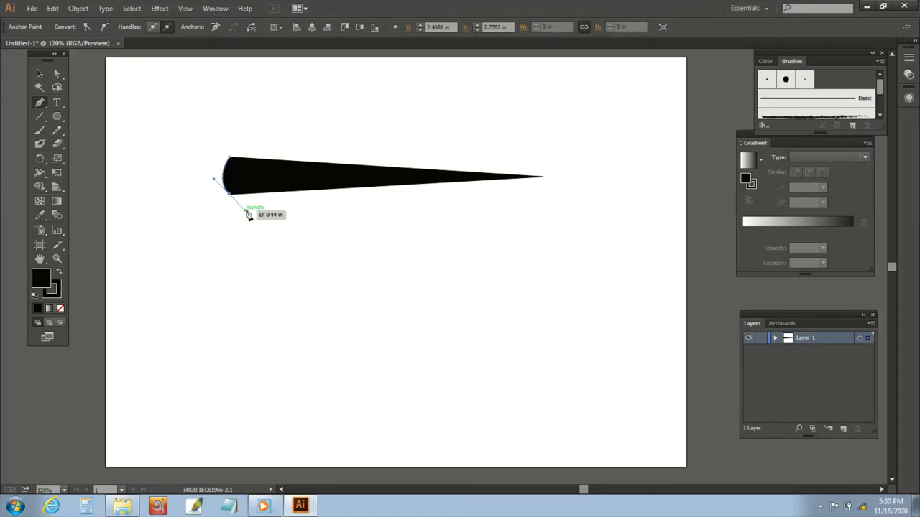
drag(248, 215, 245, 209)
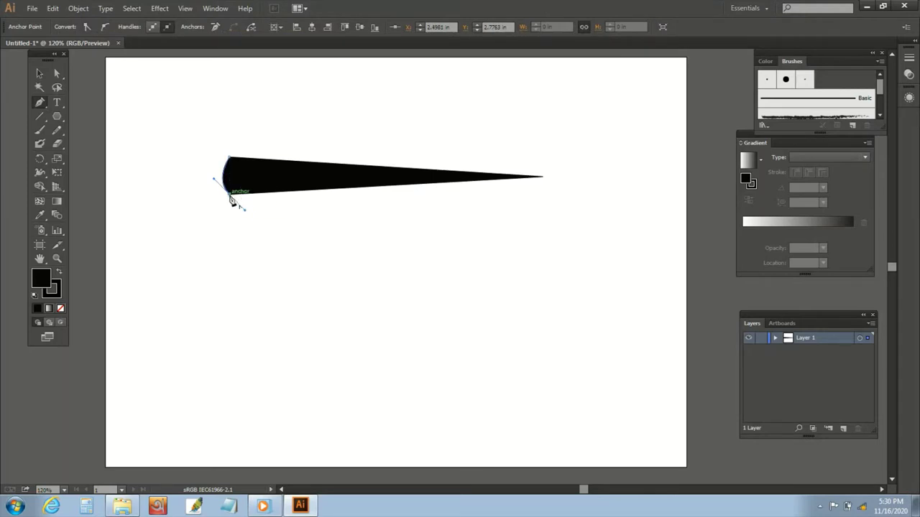
key(v)
mouse_move(201, 124)
mouse_down()
mouse_move(478, 255)
mouse_move(556, 206)
mouse_up()
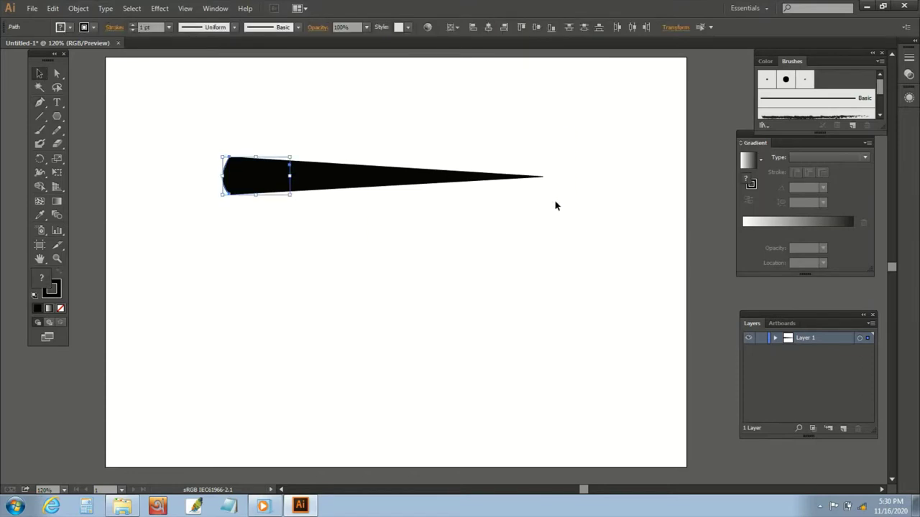
click(555, 206)
key(ctrl+a)
mouse_move(201, 142)
mouse_down()
mouse_move(255, 224)
mouse_move(414, 222)
mouse_up()
Unite the cap and spike with Pathfinder, then drag the shape into the Brushes panel.
click(214, 8)
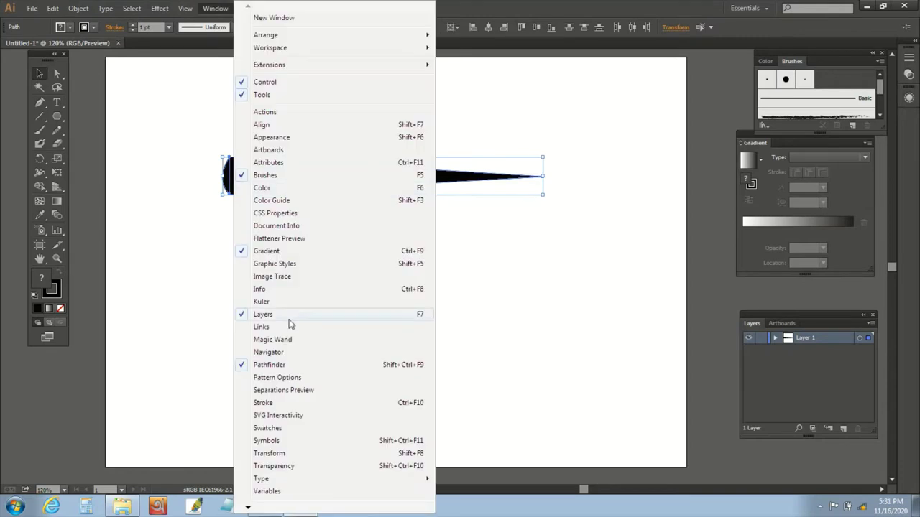
click(244, 450)
click(651, 181)
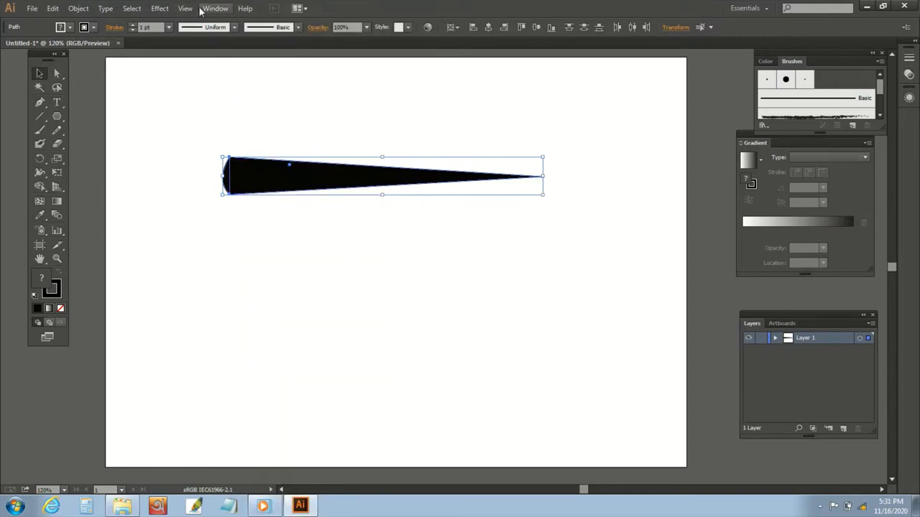
click(215, 8)
click(296, 367)
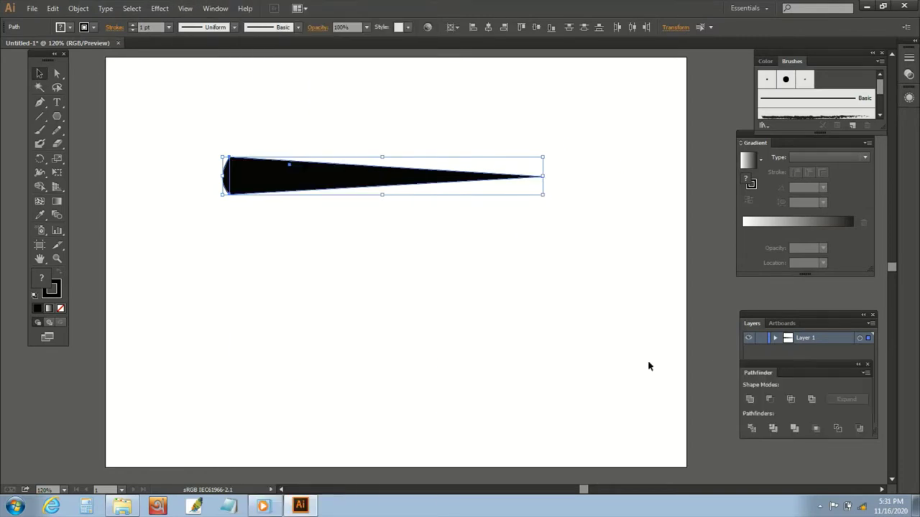
drag(803, 358, 778, 320)
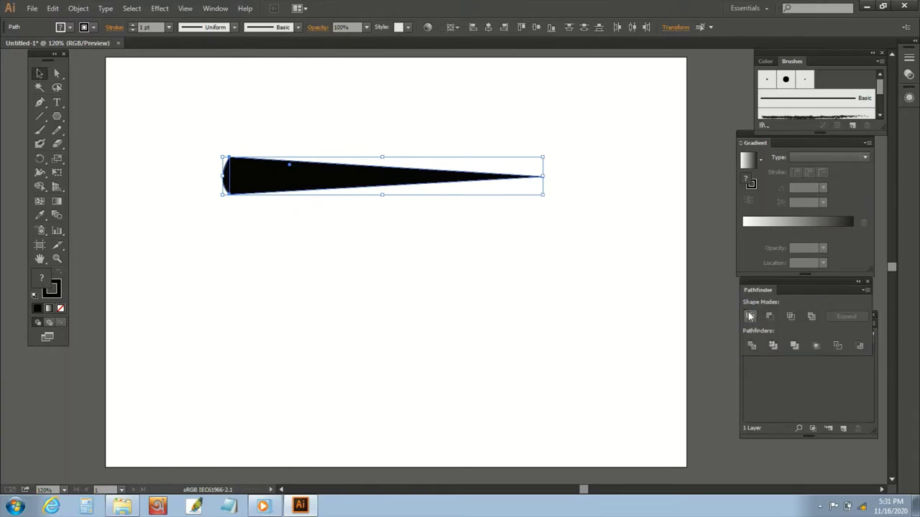
click(749, 316)
click(318, 244)
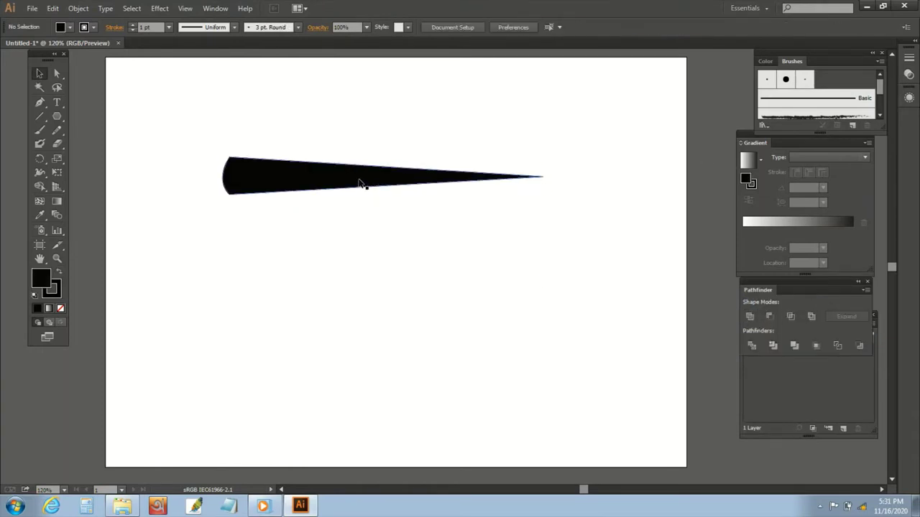
mouse_move(361, 184)
mouse_down()
mouse_move(581, 115)
mouse_move(810, 113)
mouse_up()
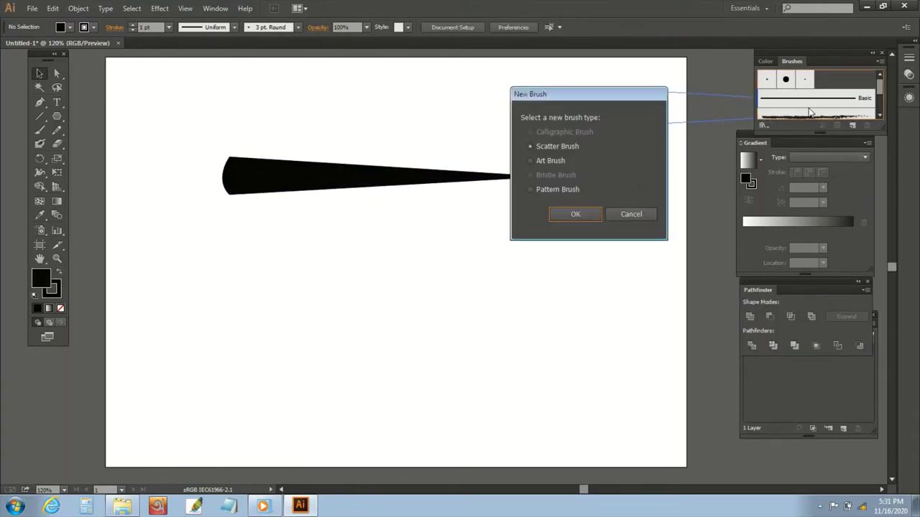
Save the spike as Art Brush 1 with proportional scaling and Tints colorization, then delete the source shape.
click(531, 160)
click(567, 214)
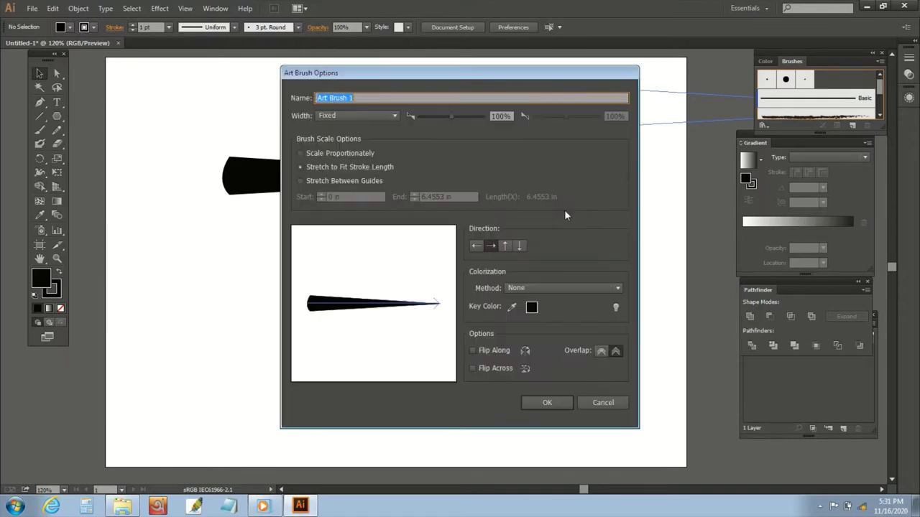
click(301, 153)
click(613, 287)
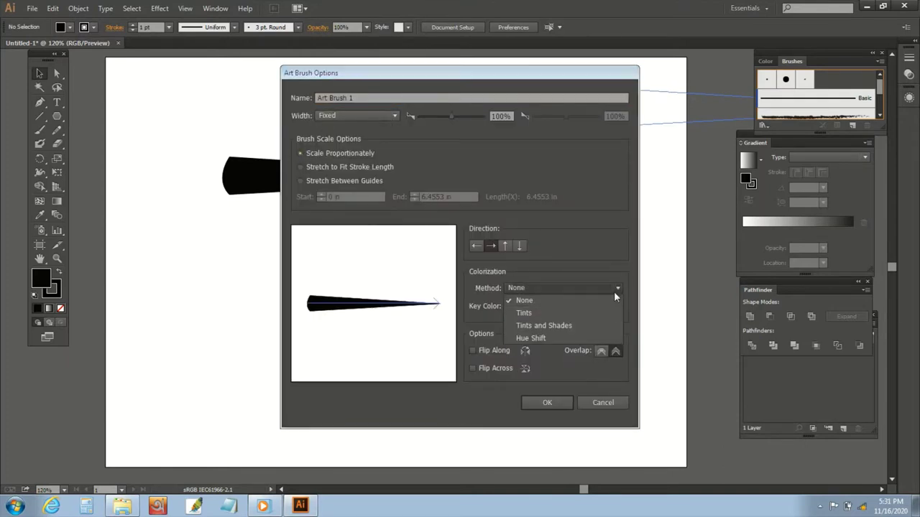
click(524, 313)
click(546, 401)
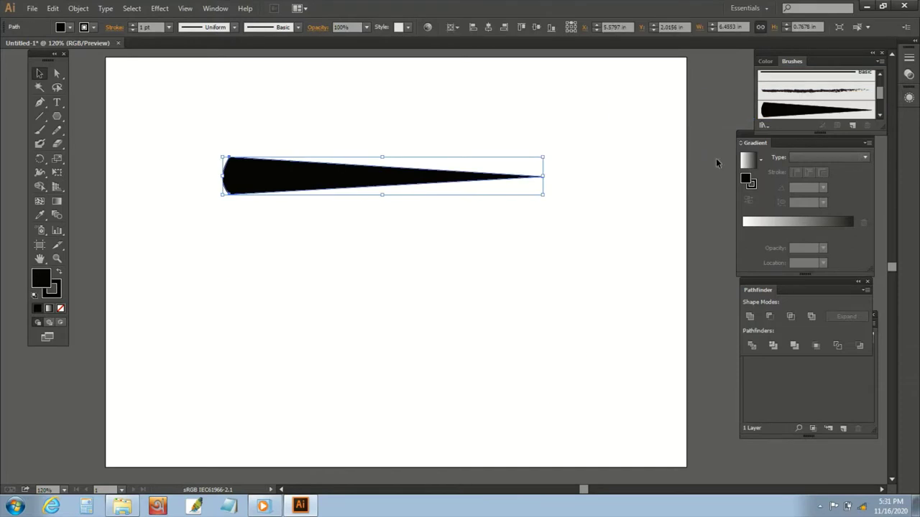
key(Delete)
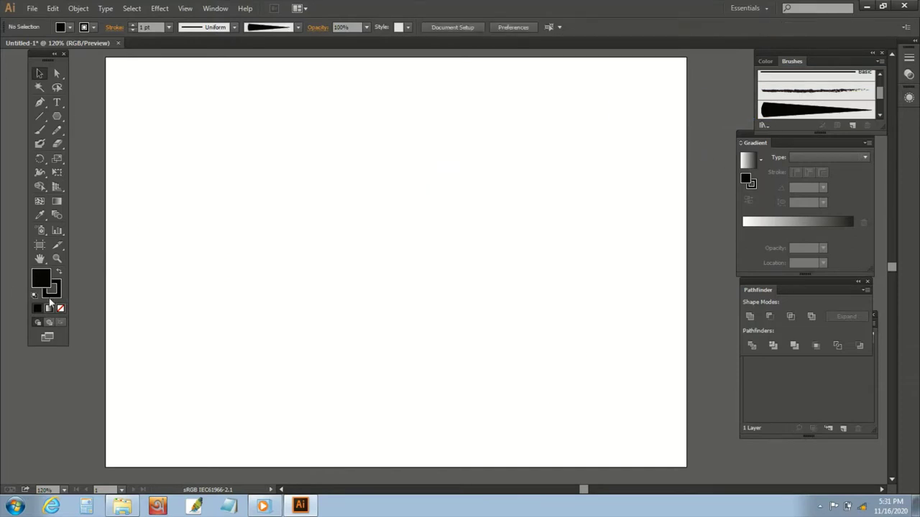
Paint a long wavy Art Brush 1 stroke across the artboard and select it.
click(40, 130)
drag(236, 203, 404, 196)
key(ctrl+z)
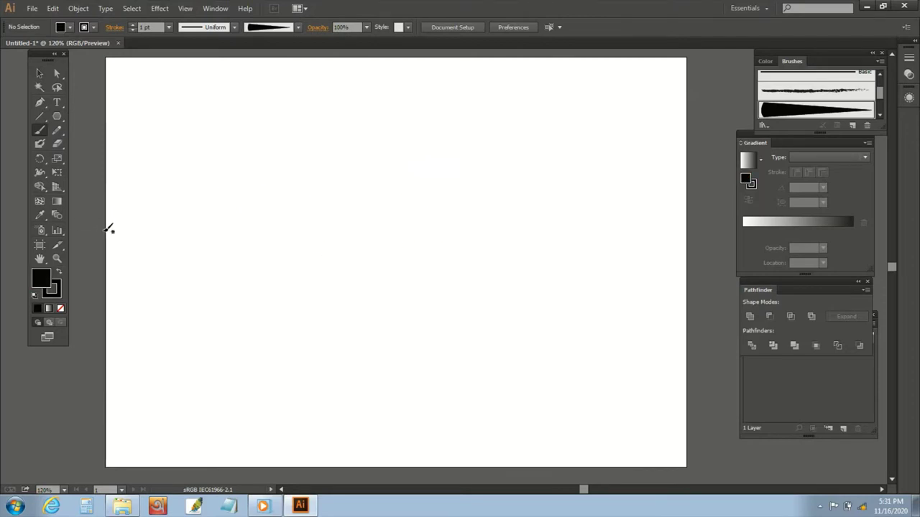
drag(104, 233, 119, 218)
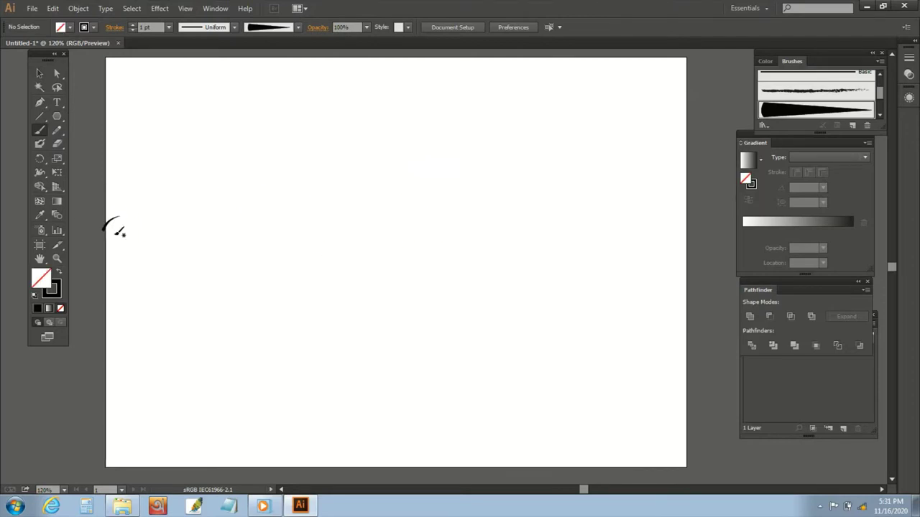
key(ctrl+z)
mouse_move(108, 231)
mouse_down()
mouse_move(182, 236)
mouse_move(280, 260)
mouse_move(568, 237)
mouse_up()
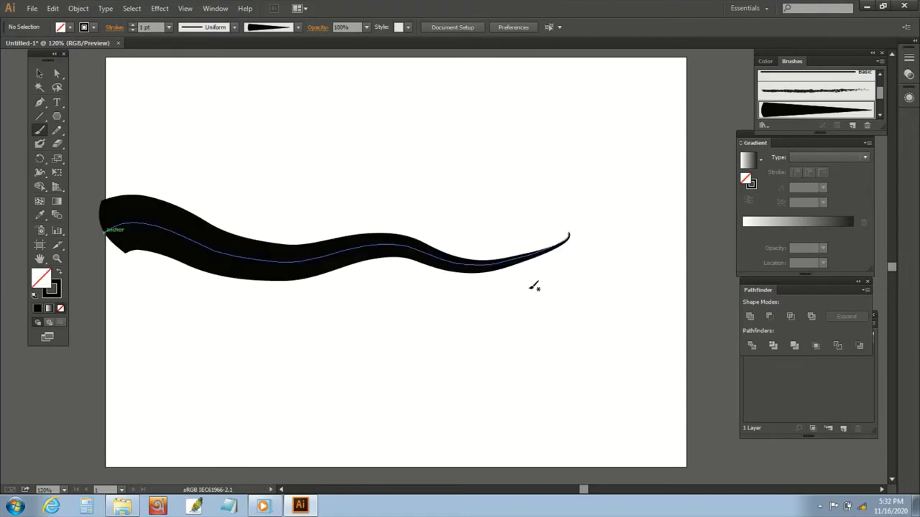
click(39, 73)
click(165, 241)
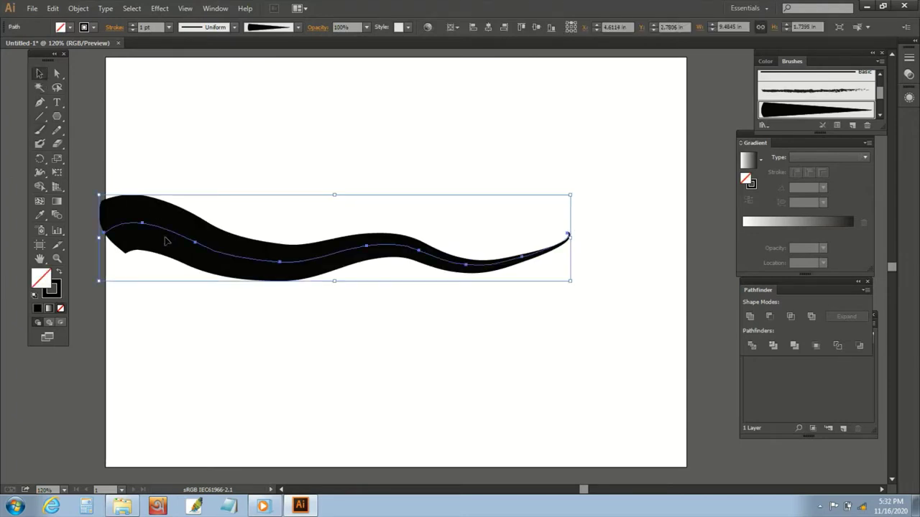
Set the branch stroke's brush size to 55% and rotate it to about −6°.
click(836, 125)
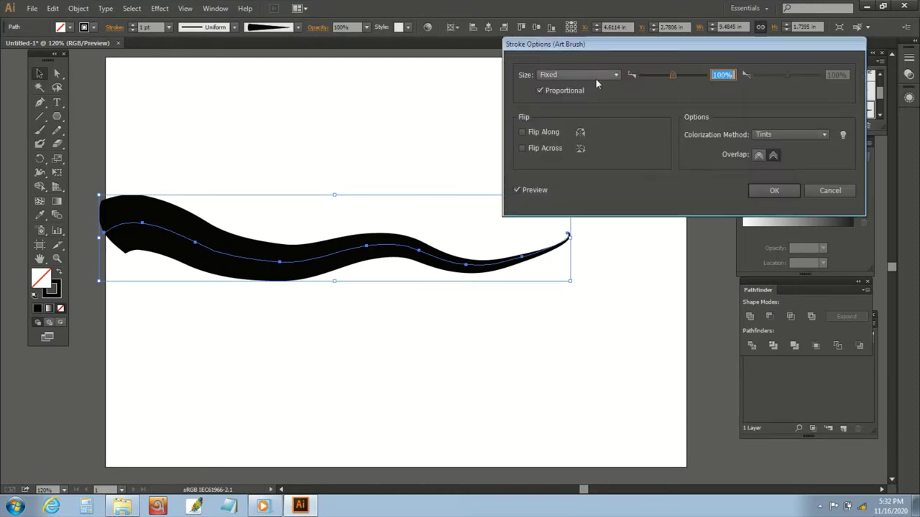
drag(673, 76, 656, 74)
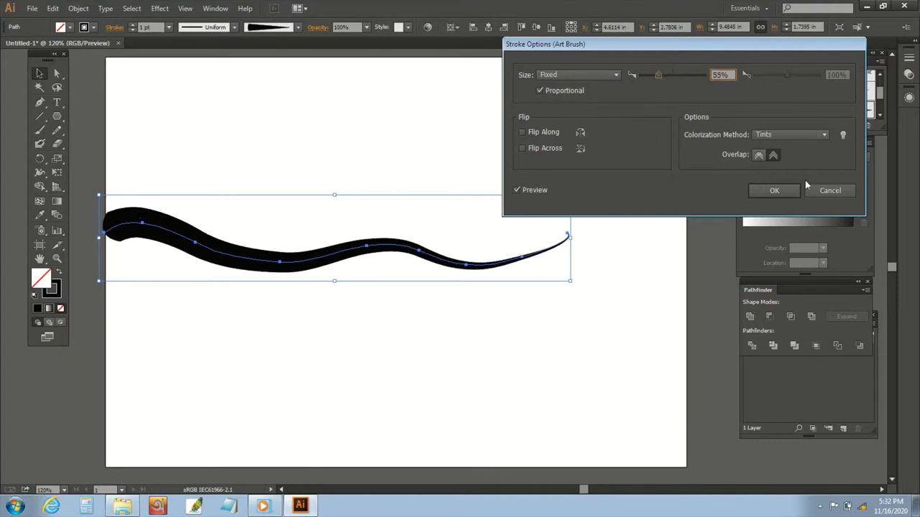
click(775, 191)
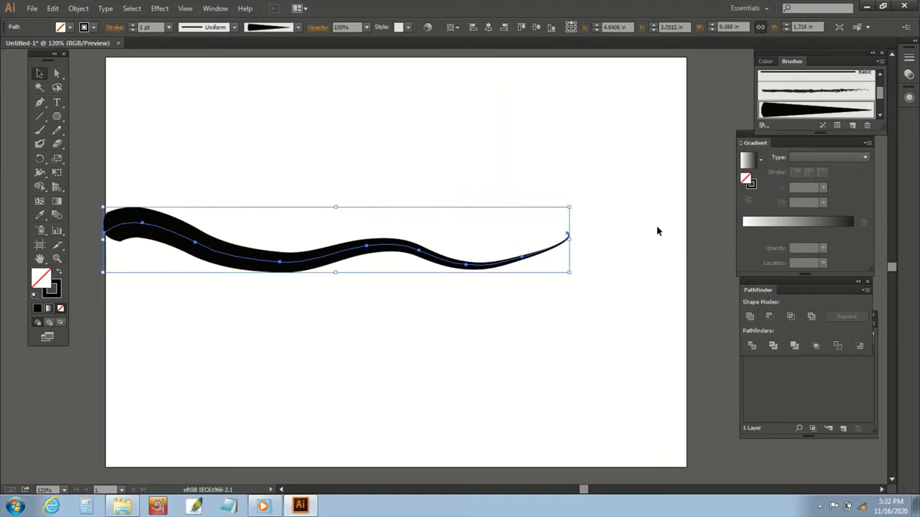
mouse_move(574, 204)
mouse_down()
mouse_move(553, 230)
mouse_move(646, 201)
mouse_up()
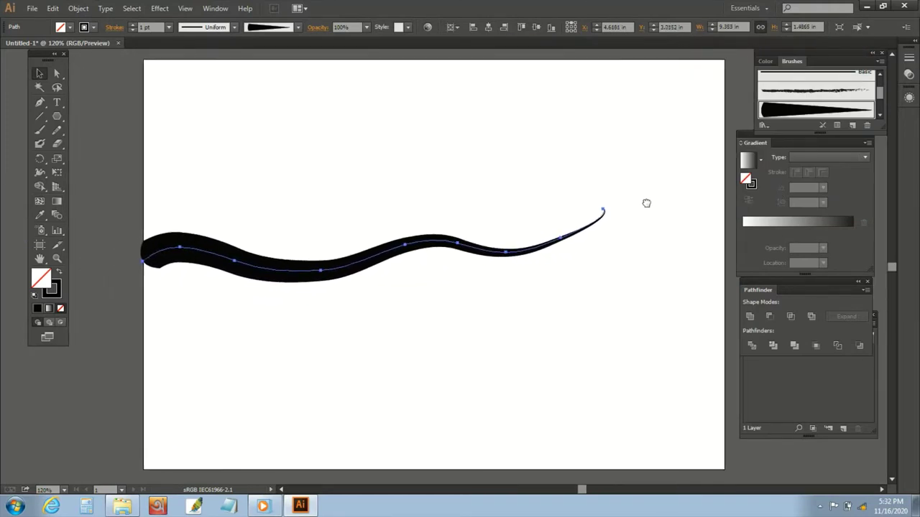
mouse_move(600, 180)
mouse_down()
mouse_move(633, 235)
mouse_move(605, 228)
mouse_up()
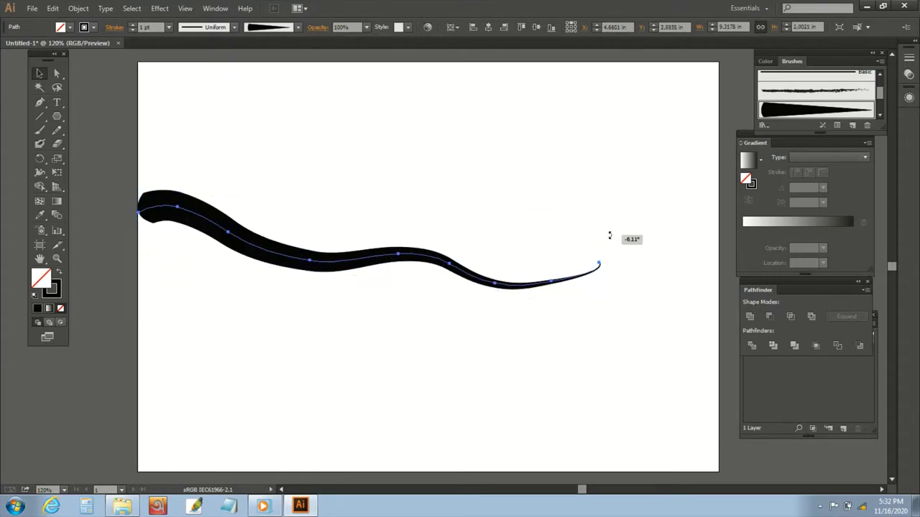
Paint thin side branches rising above the left and middle of the main branch.
click(261, 118)
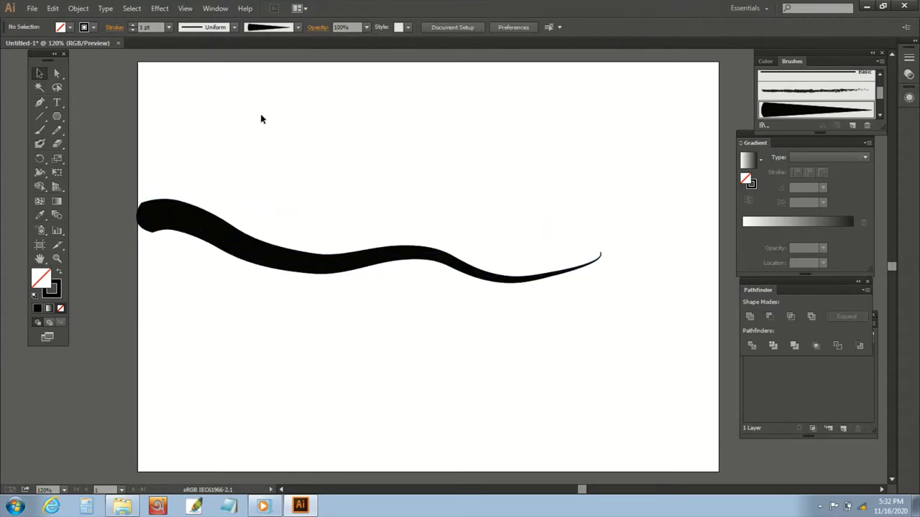
scroll(359, 150, right, 2)
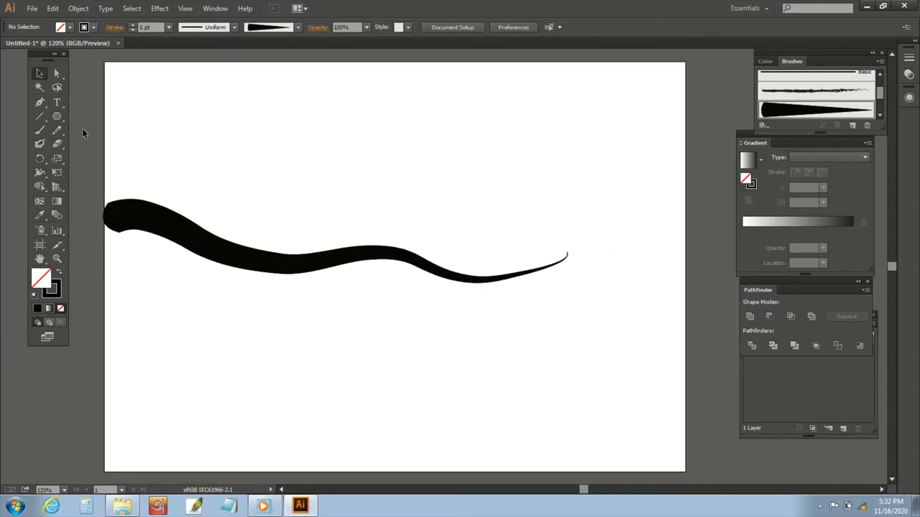
click(39, 129)
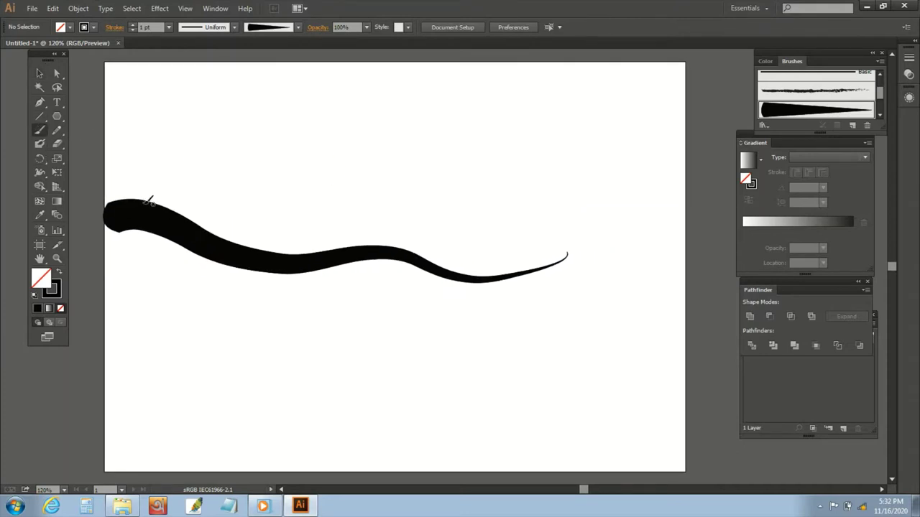
drag(147, 200, 229, 187)
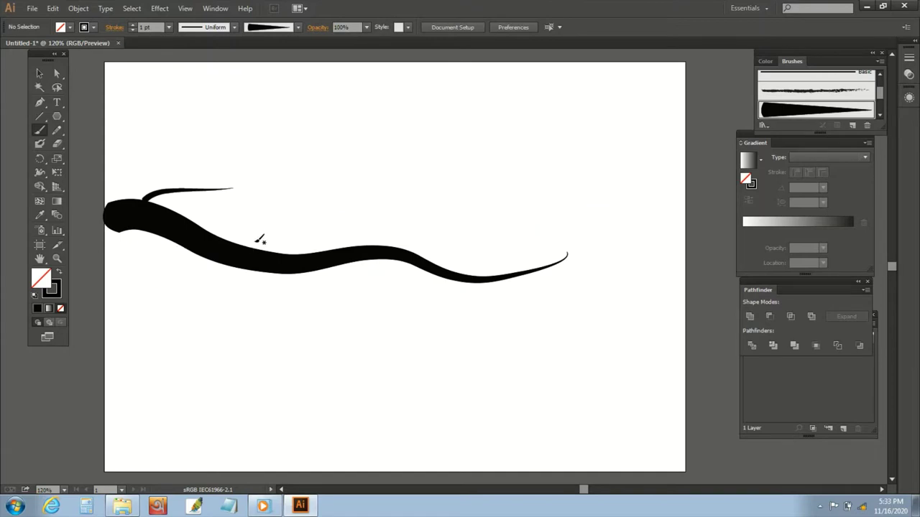
key(ctrl+z)
drag(163, 199, 277, 170)
key(ctrl+z)
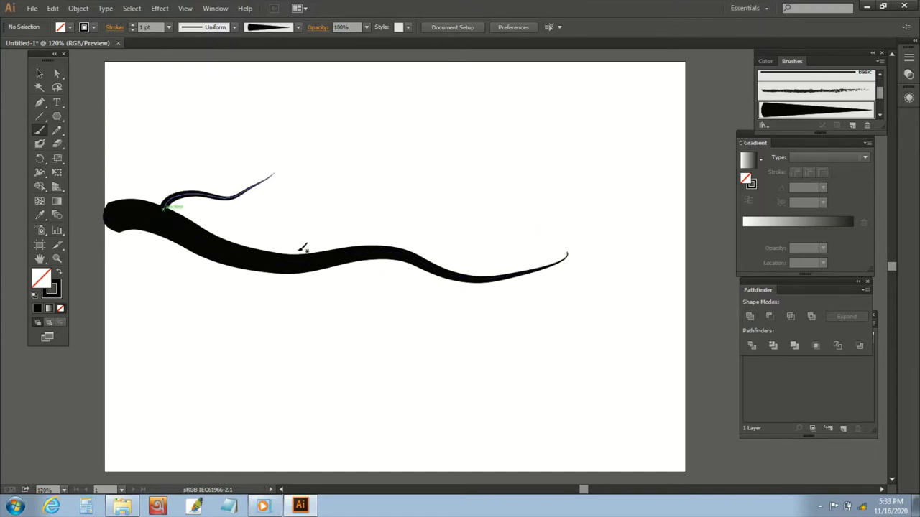
key(ctrl+z)
drag(171, 208, 265, 188)
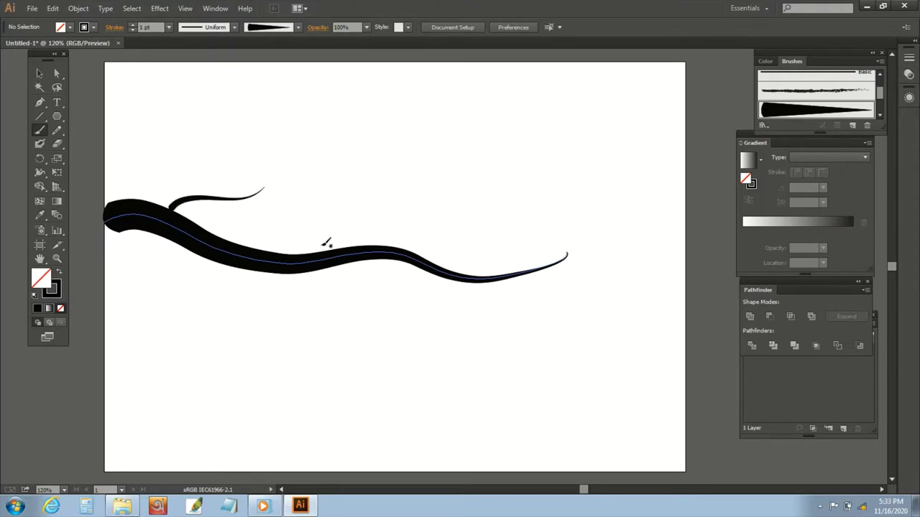
drag(317, 252, 395, 199)
key(ctrl+shift+a)
key(ctrl+z)
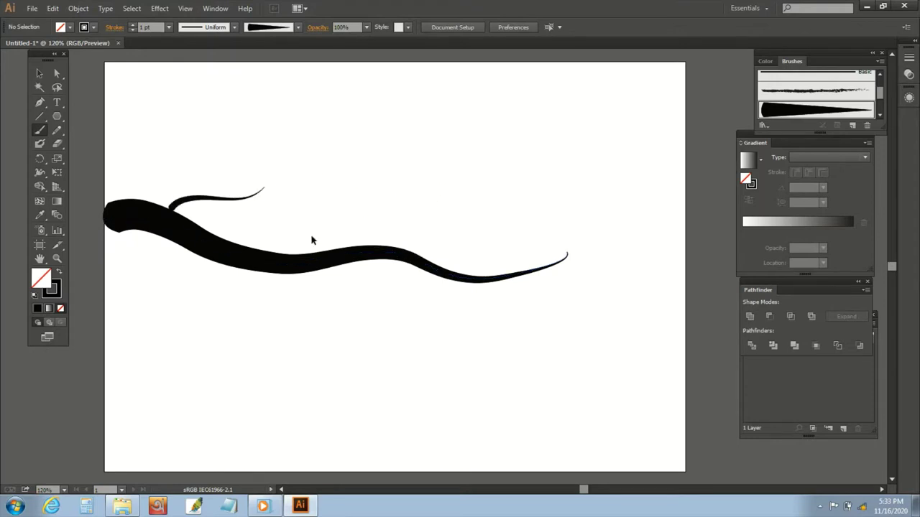
drag(272, 251, 360, 181)
Paint side branches drooping below the left and middle of the main branch.
drag(197, 254, 249, 301)
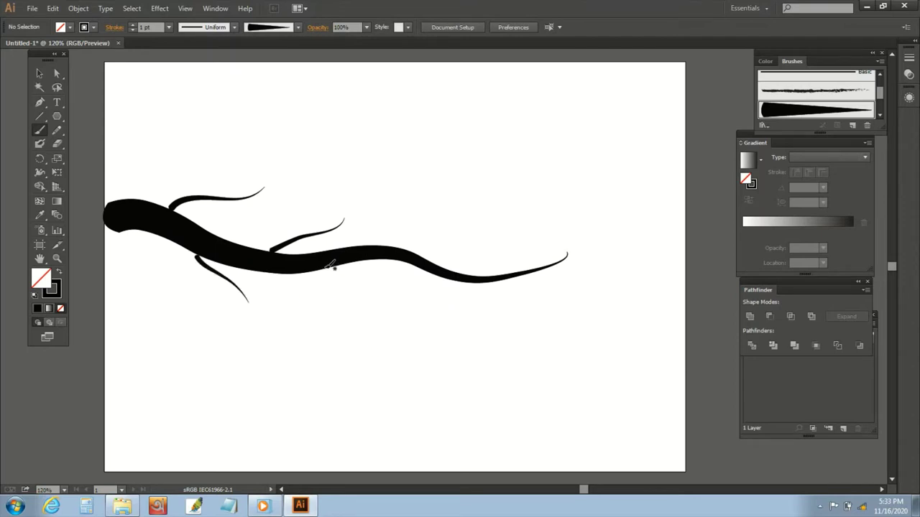
drag(336, 265, 389, 326)
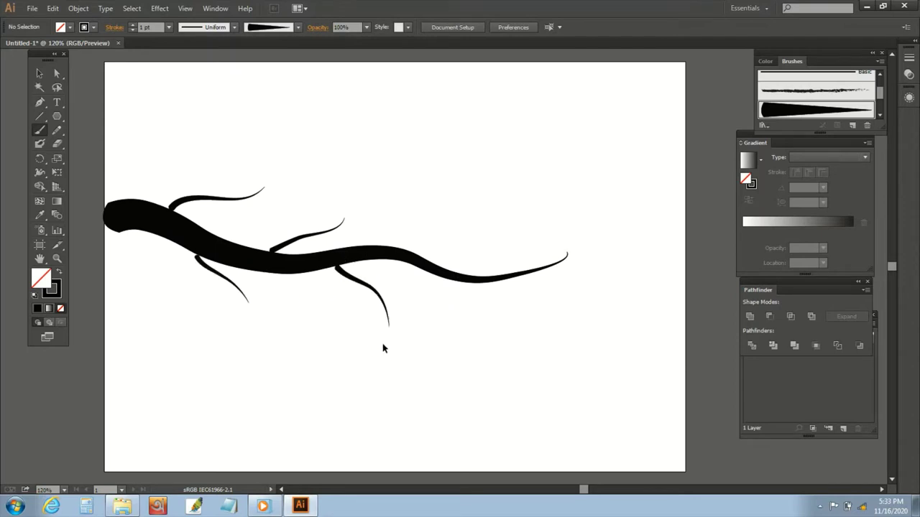
key(ctrl+z)
drag(325, 270, 401, 277)
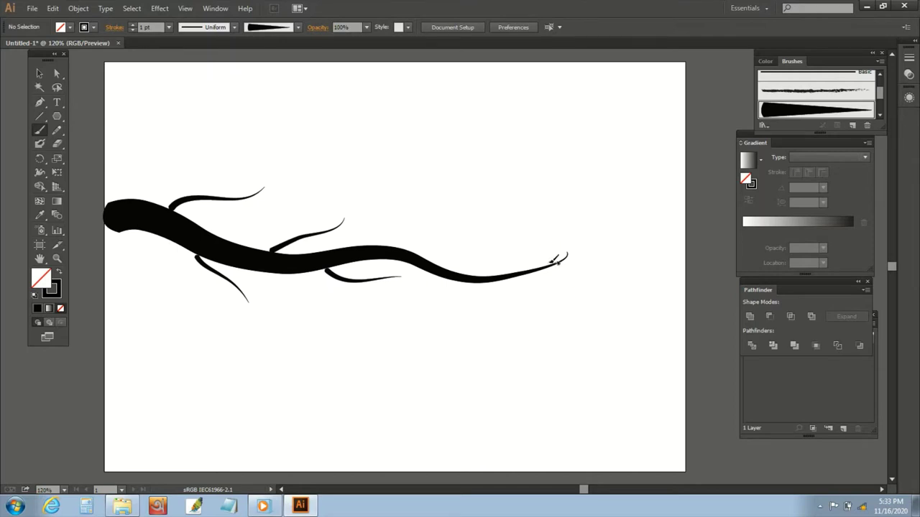
Add a forked cluster of thin twigs at the branch tip.
drag(539, 266, 568, 225)
drag(537, 270, 597, 255)
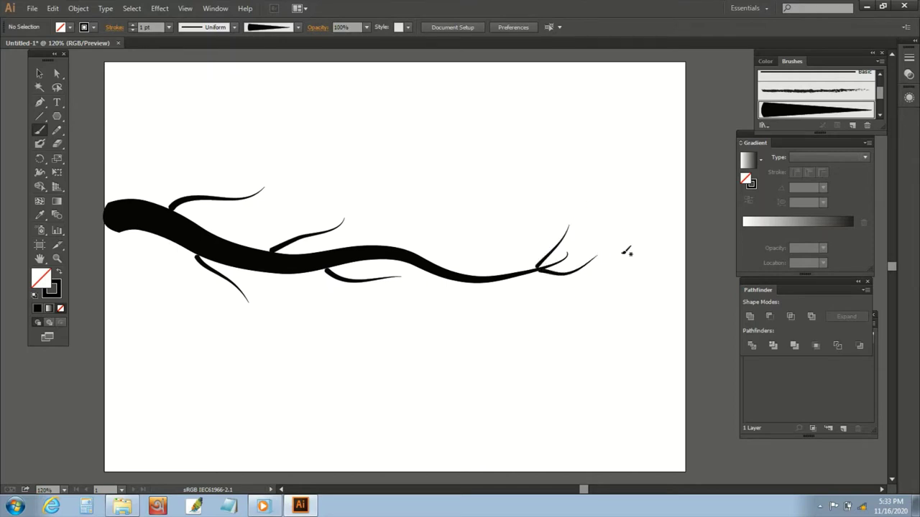
key(ctrl+z)
drag(507, 274, 587, 275)
key(ctrl+z)
drag(557, 264, 591, 251)
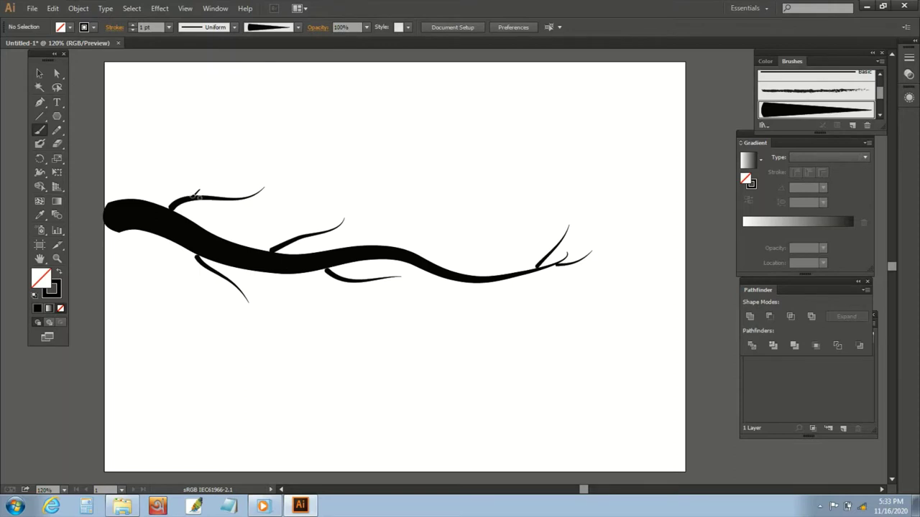
Set stroke weight to 0.5 pt and paint fine twigs on the upper and middle branches.
click(168, 27)
click(184, 50)
mouse_move(188, 194)
mouse_down()
mouse_move(203, 176)
mouse_move(253, 173)
mouse_up()
drag(191, 202, 234, 207)
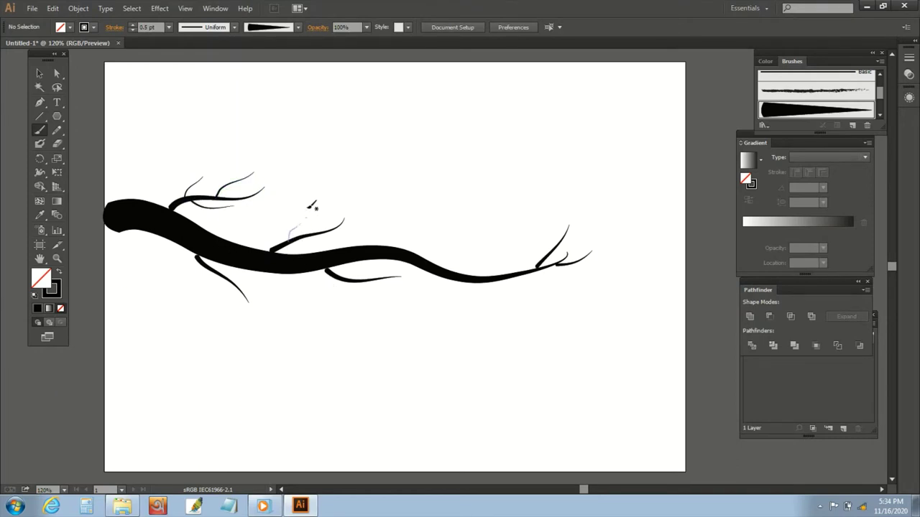
mouse_move(311, 207)
mouse_down()
mouse_move(302, 223)
mouse_move(334, 208)
mouse_up()
Paint fine twigs on the lower-left, lower and tip side branches.
mouse_move(209, 268)
mouse_down()
mouse_move(213, 291)
mouse_move(268, 276)
mouse_up()
mouse_move(344, 278)
mouse_down()
mouse_move(384, 264)
mouse_move(379, 291)
mouse_up()
drag(549, 229, 559, 263)
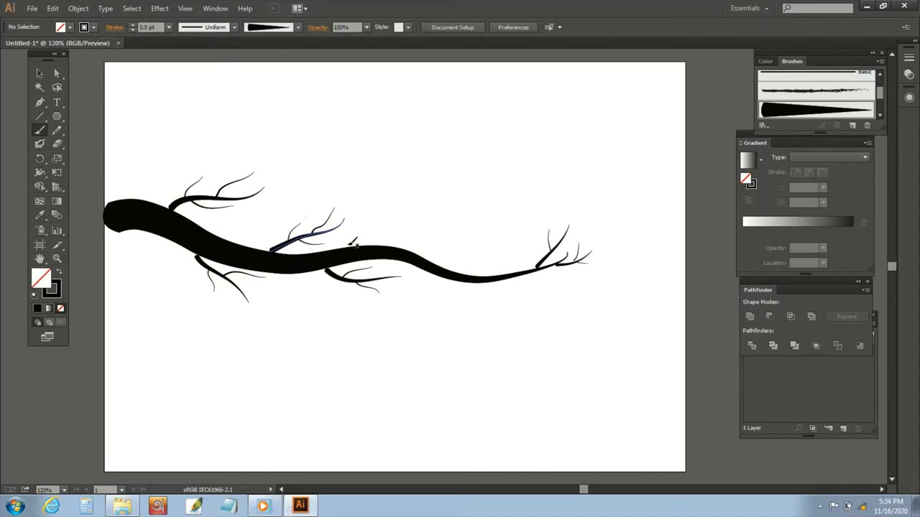
ctrl+click(352, 243)
key(ctrl+plus)
key(ctrl+plus)
key(ctrl+plus)
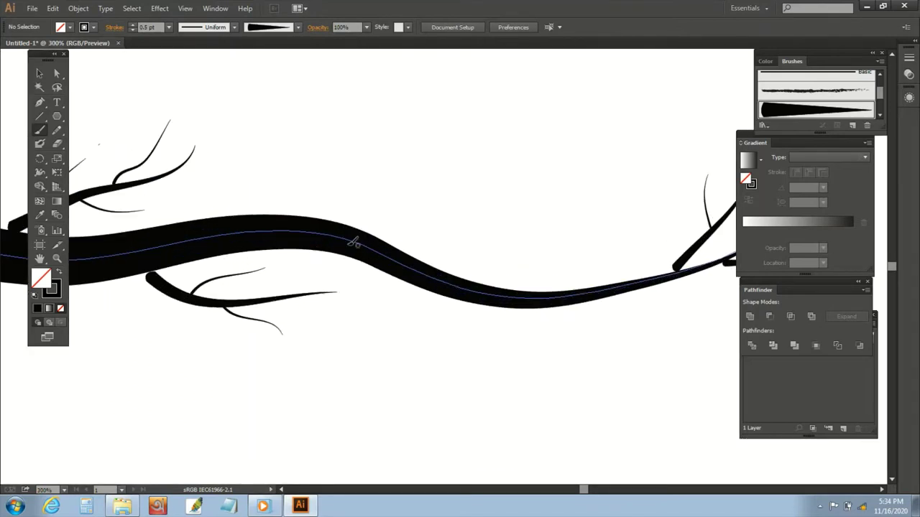
Snug the twigs near the branch tip against the branch edge.
key(ctrl+shift+a)
click(39, 74)
scroll(549, 230, up, 2)
scroll(548, 230, right, 5)
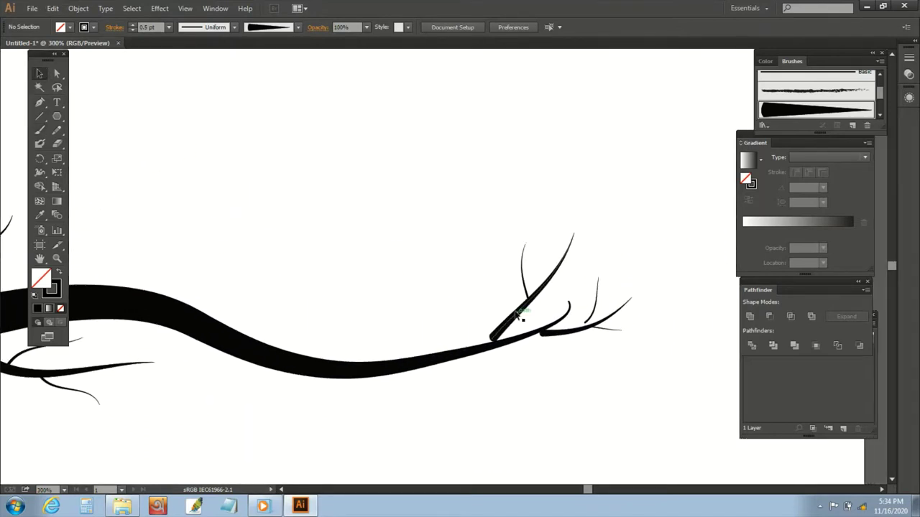
mouse_move(507, 323)
mouse_down()
mouse_move(522, 343)
mouse_move(502, 335)
mouse_move(550, 339)
mouse_up()
click(524, 369)
click(538, 372)
click(606, 306)
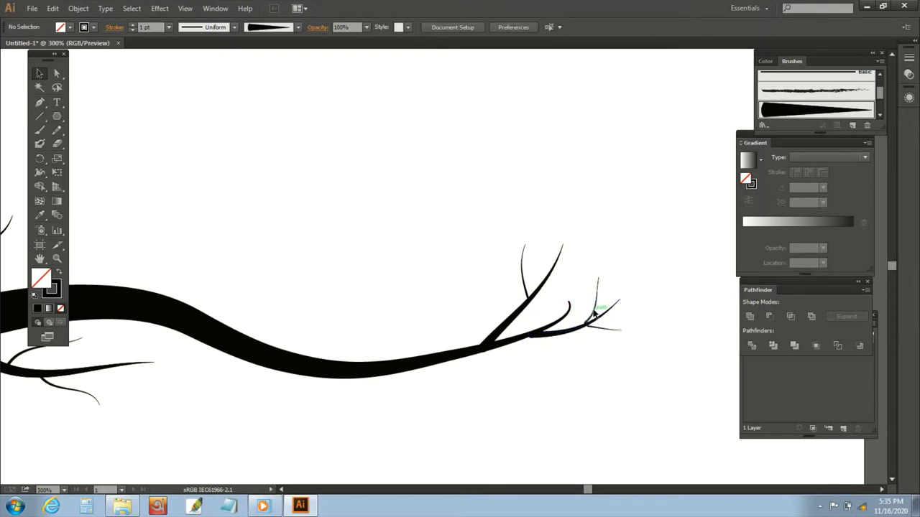
drag(593, 314, 590, 331)
click(622, 323)
click(632, 309)
Nudge the small and curled lower-left twigs onto the branch.
drag(368, 273, 574, 267)
drag(194, 360, 188, 350)
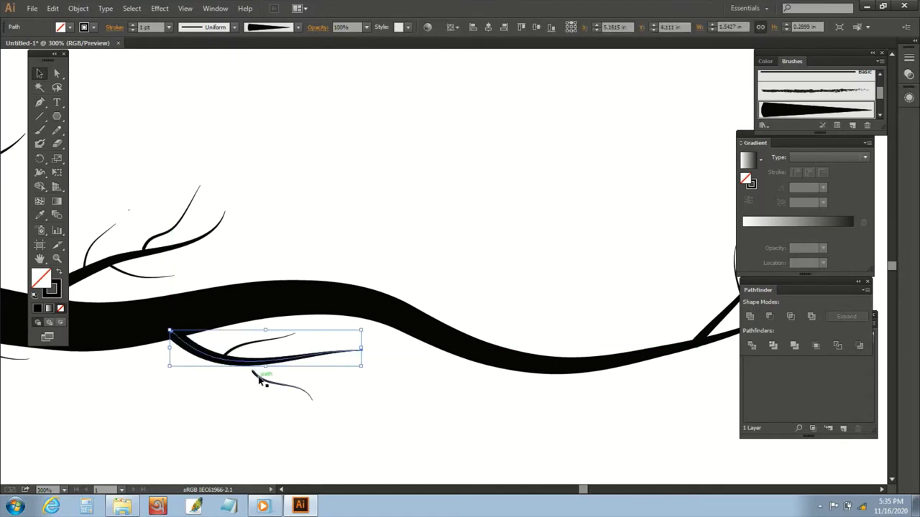
drag(257, 377, 267, 378)
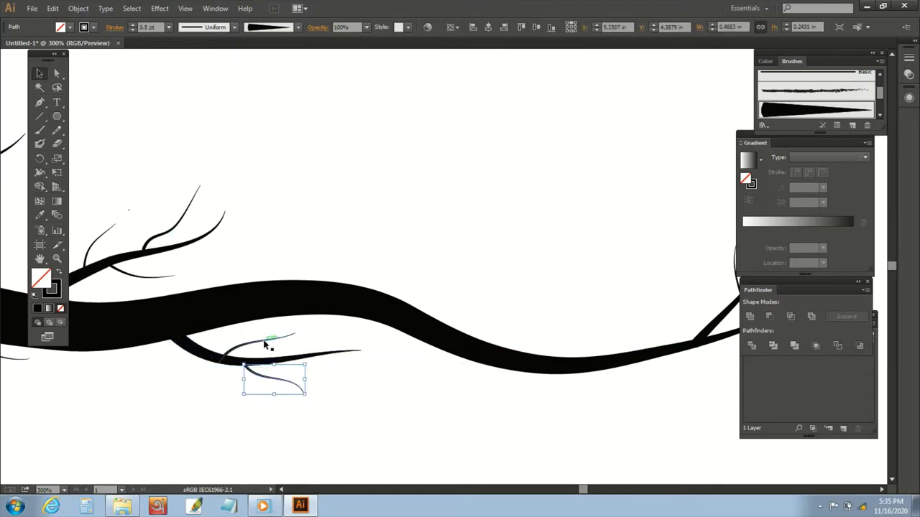
click(290, 229)
Move the small, curled and slanted twigs down-left onto the branch.
drag(290, 229, 513, 325)
drag(291, 370, 280, 382)
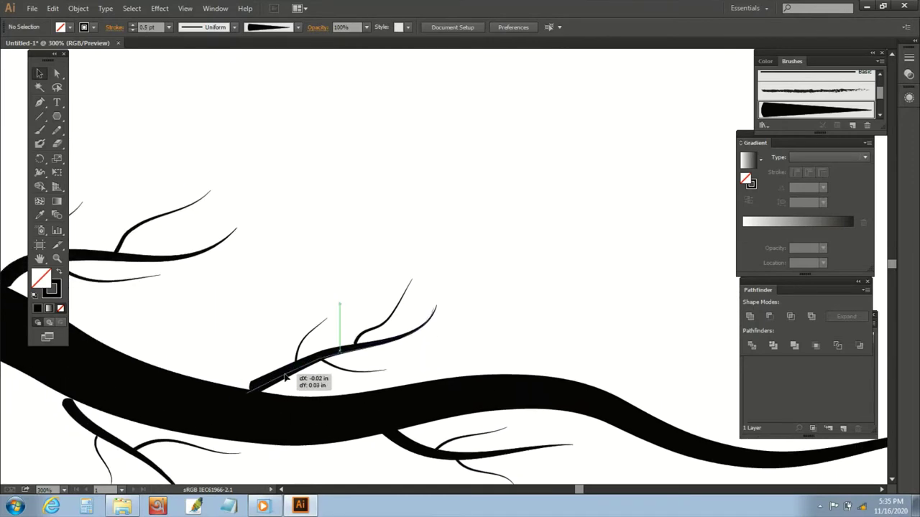
mouse_move(297, 350)
mouse_down()
mouse_move(300, 360)
mouse_move(335, 370)
mouse_up()
drag(365, 333, 355, 345)
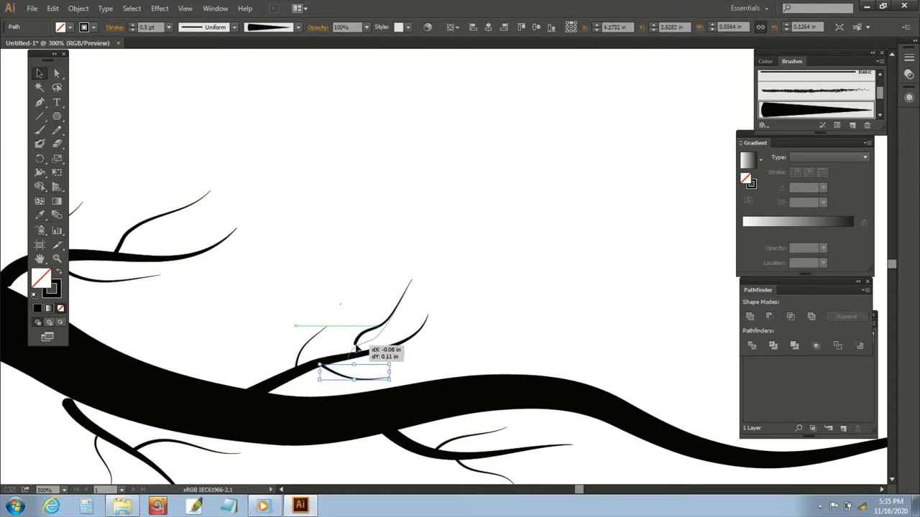
click(455, 308)
Push the lower and curved thin twigs up against the branch.
scroll(230, 314, down, 3)
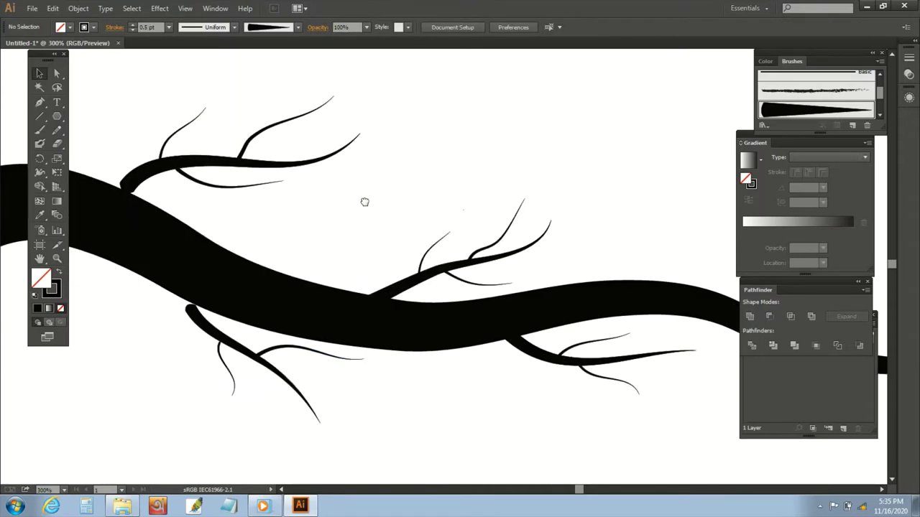
scroll(216, 320, left, 3)
drag(207, 320, 205, 306)
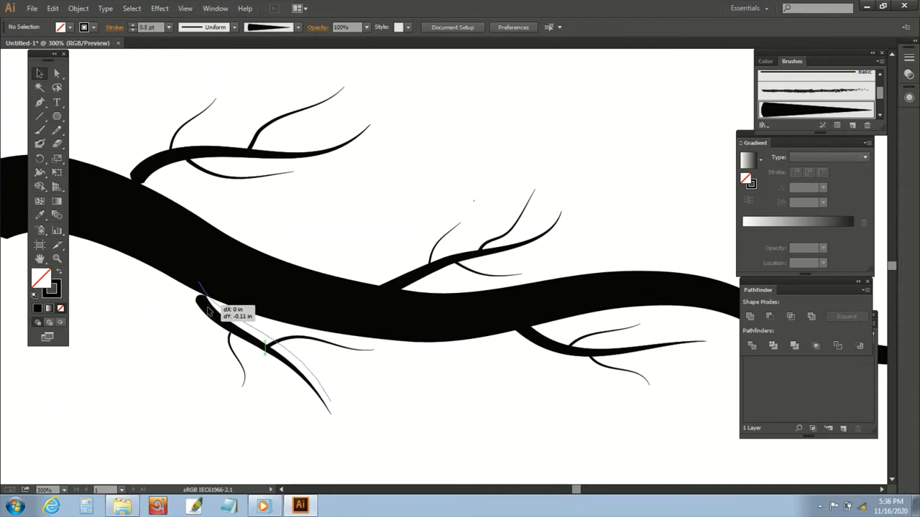
mouse_move(240, 352)
mouse_down()
mouse_move(246, 342)
mouse_move(309, 342)
mouse_move(288, 328)
mouse_up()
click(388, 411)
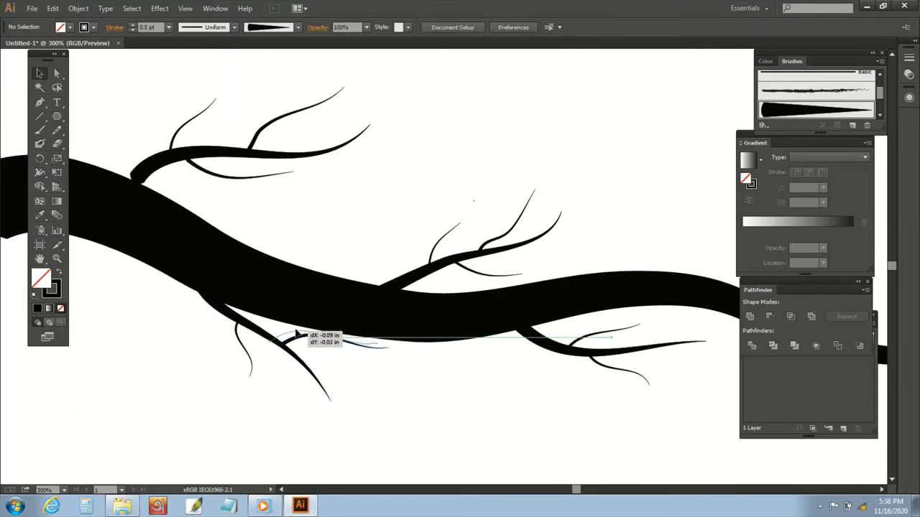
click(350, 375)
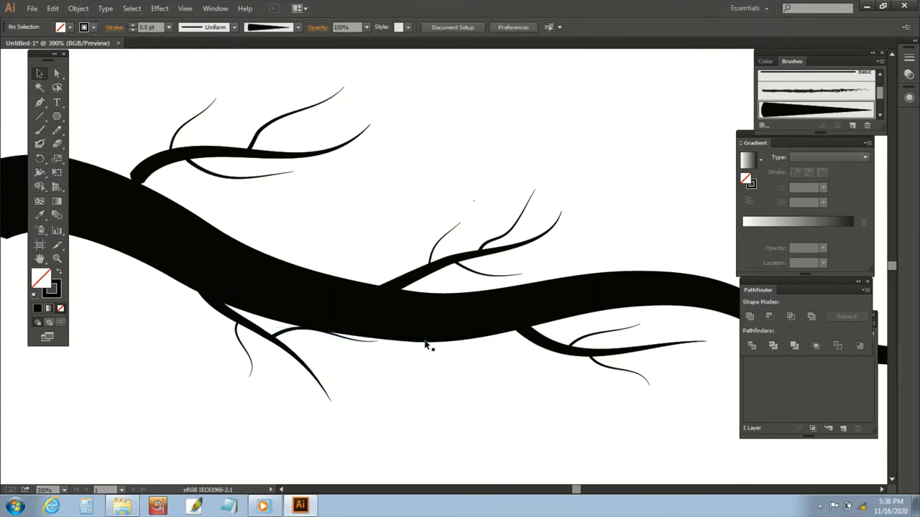
click(298, 333)
click(321, 365)
Settle the upper-left twigs onto the branch and zoom out to the whole branch.
drag(291, 196, 343, 288)
drag(221, 250, 218, 256)
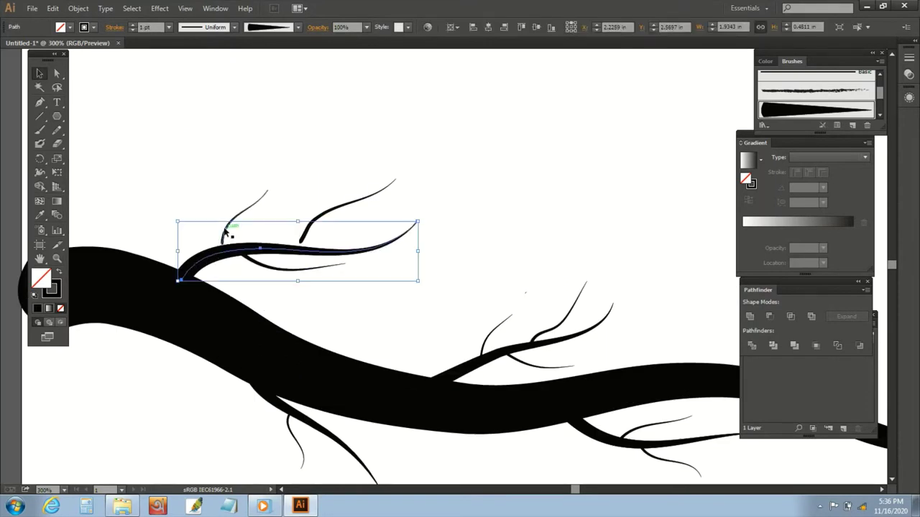
click(229, 237)
drag(307, 224, 303, 231)
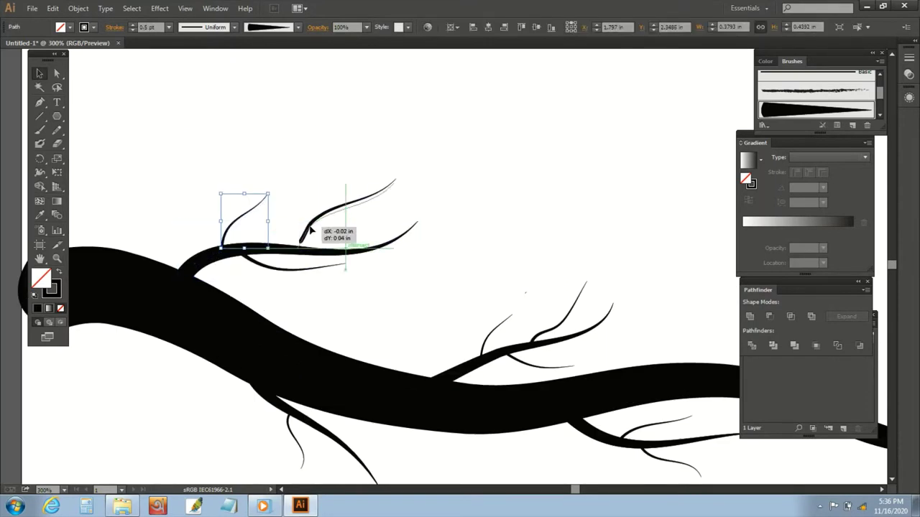
click(449, 295)
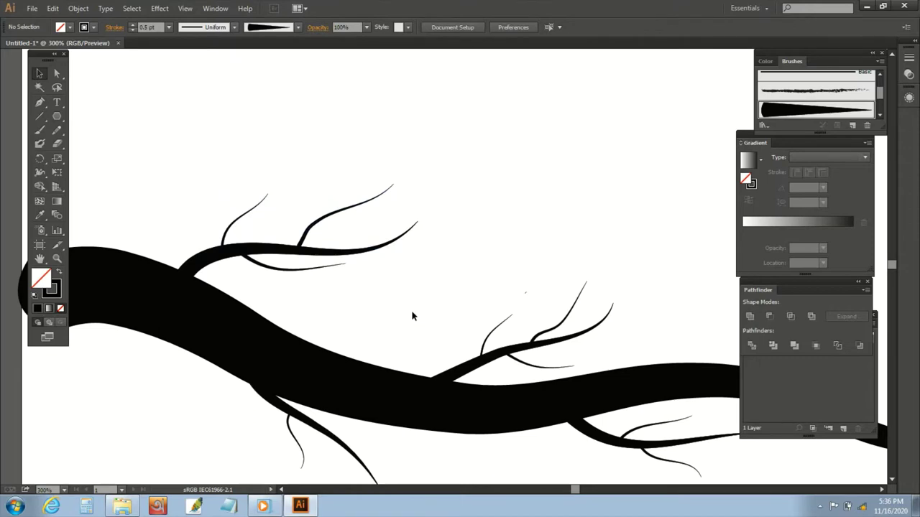
key(ctrl+minus)
key(ctrl+minus)
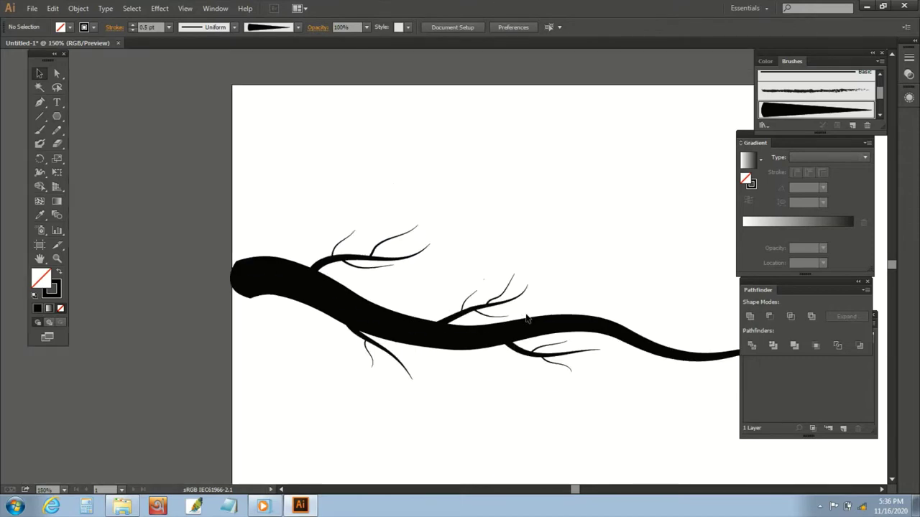
Draw a flat ellipse above the branch with pointed ends and a black fill.
scroll(488, 253, right, 5)
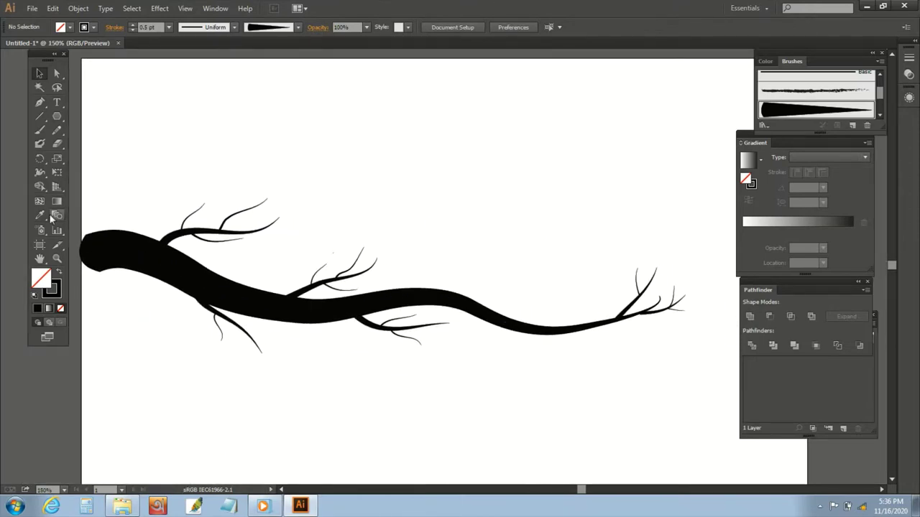
click(40, 129)
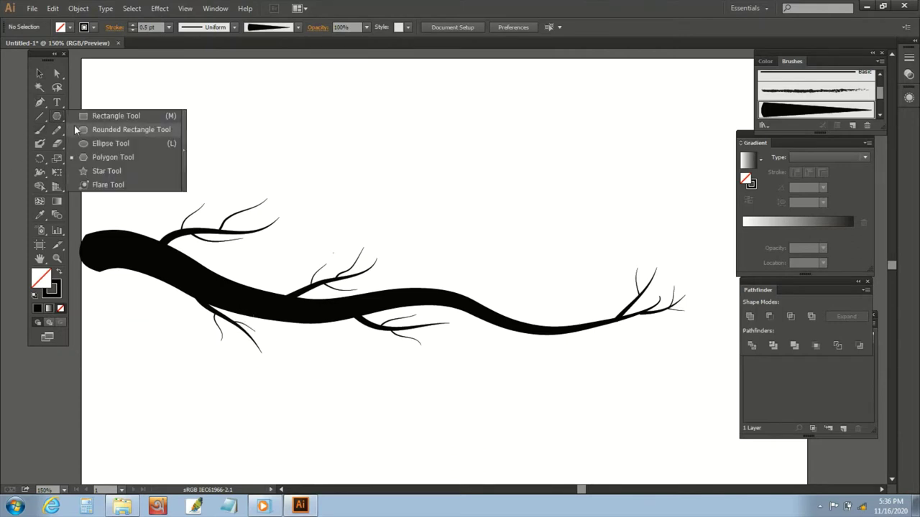
drag(58, 115, 103, 141)
drag(372, 125, 422, 143)
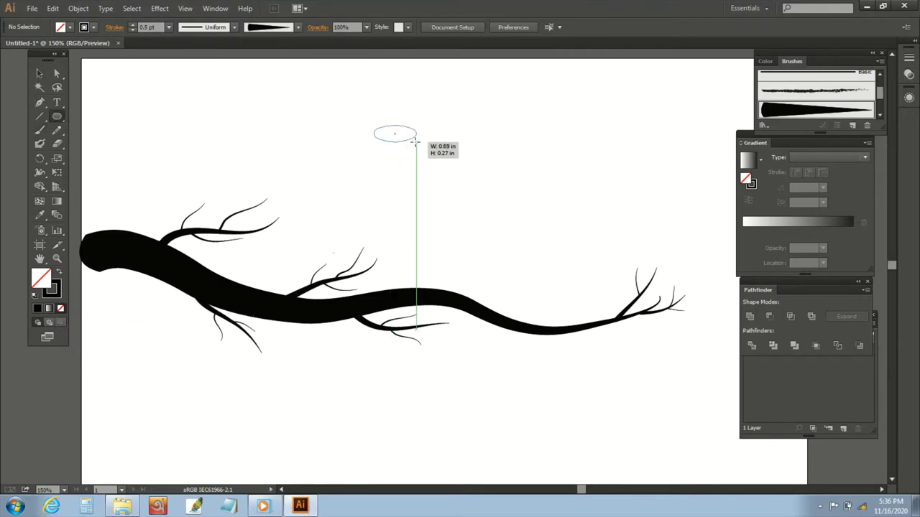
key(a)
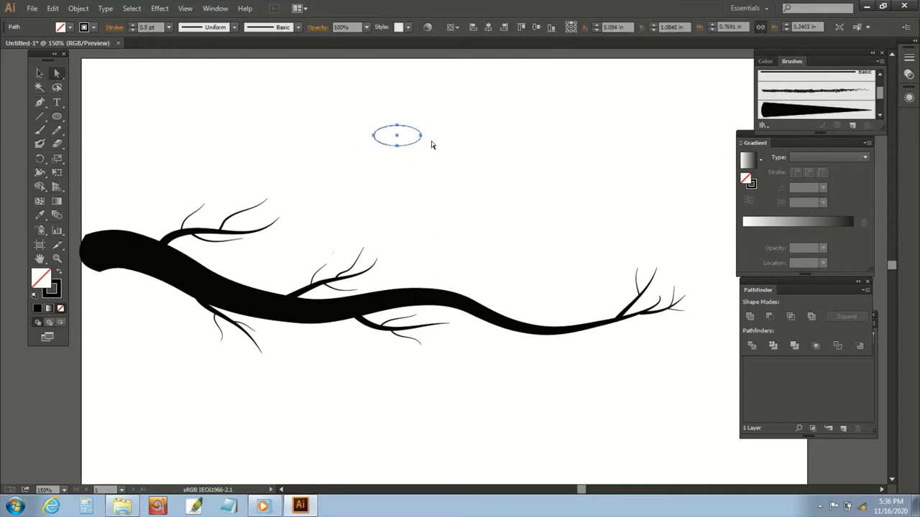
click(422, 136)
click(88, 26)
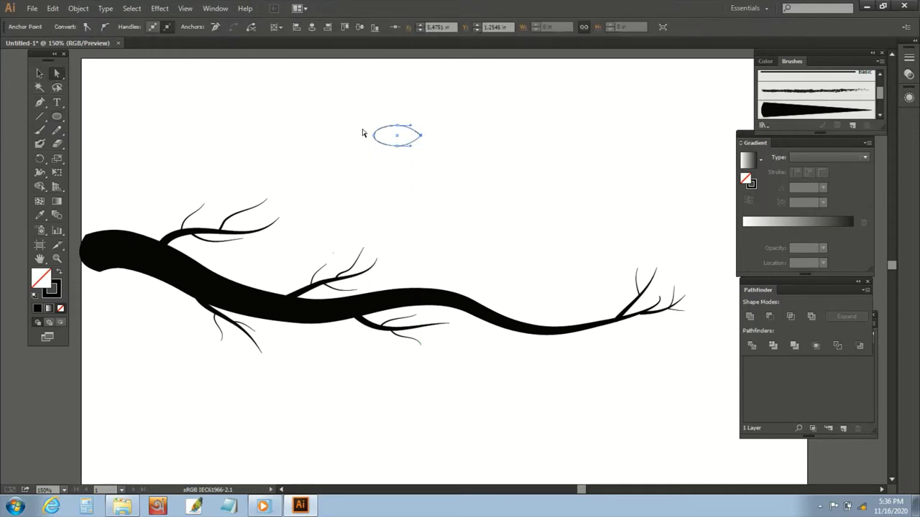
drag(374, 144, 375, 145)
click(87, 28)
click(39, 310)
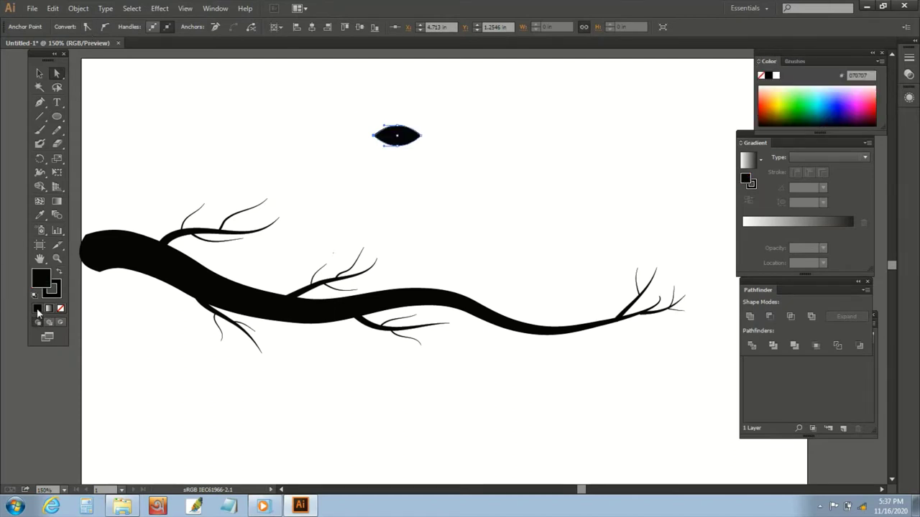
Add a 3 pt straight stem line aligned to the leaf's left end.
click(39, 116)
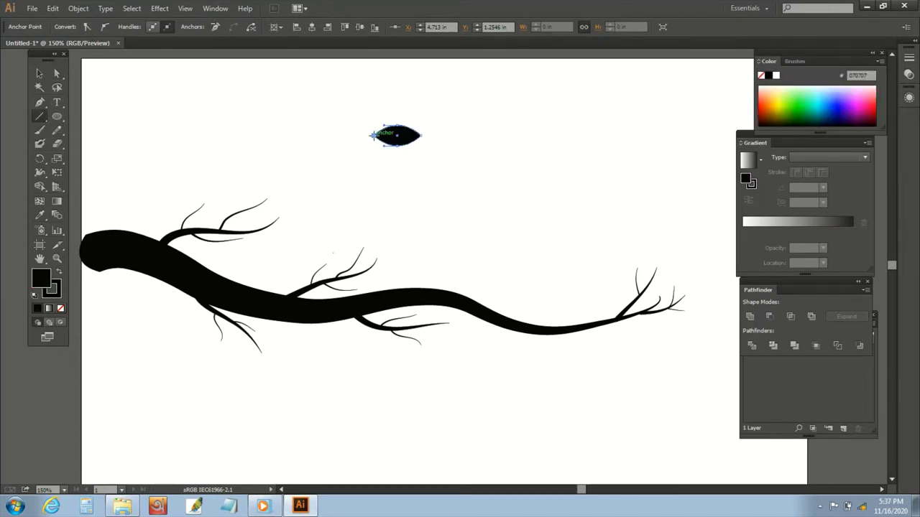
drag(381, 135, 339, 135)
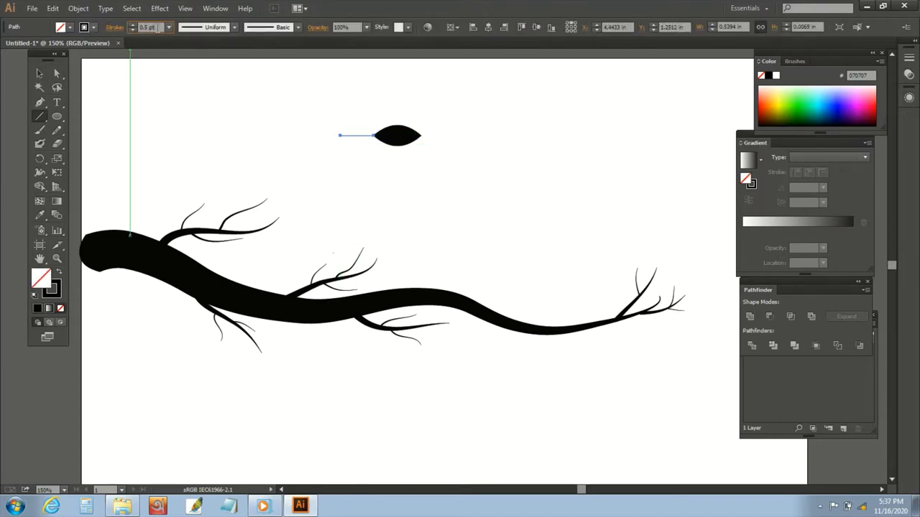
click(132, 24)
text(3)
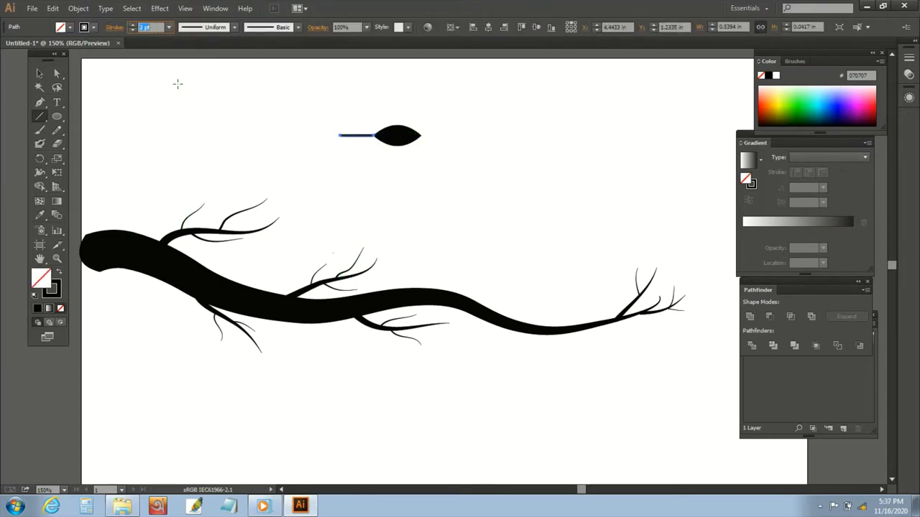
click(39, 74)
click(312, 142)
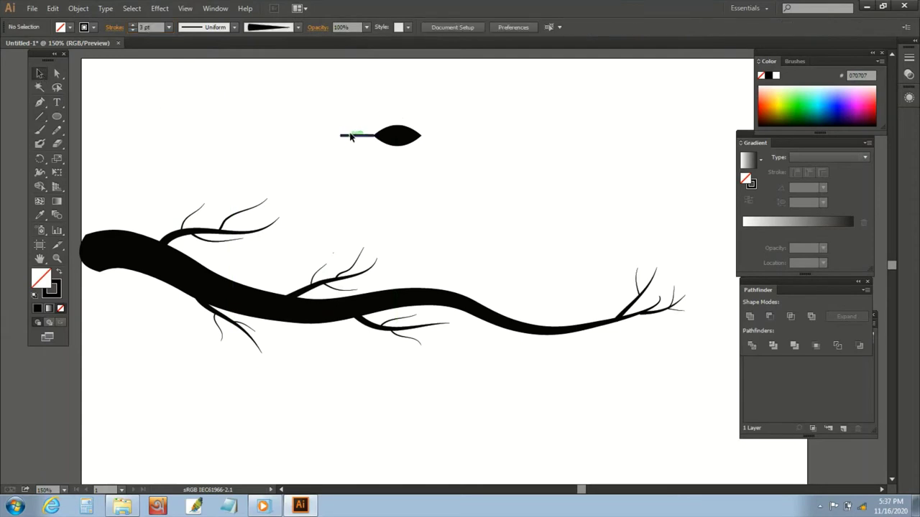
drag(350, 136, 355, 135)
click(602, 148)
key(ctrl+plus)
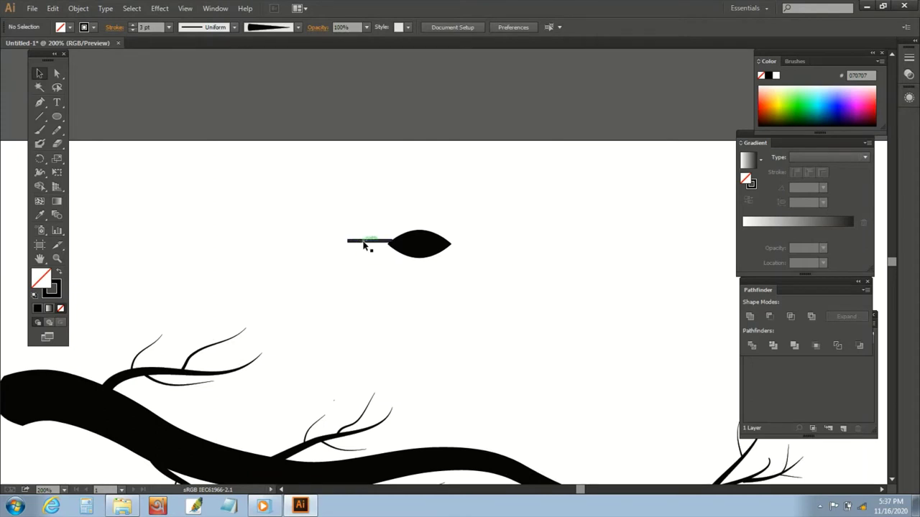
drag(363, 245, 363, 247)
click(447, 280)
Duplicate the leaf and stem, then scale the copy down beside the original.
drag(321, 217, 481, 287)
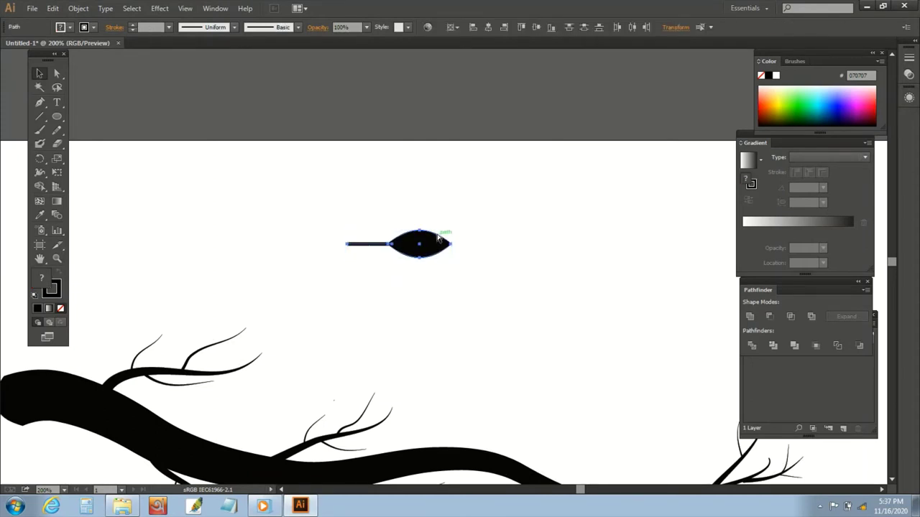
drag(438, 237, 530, 236)
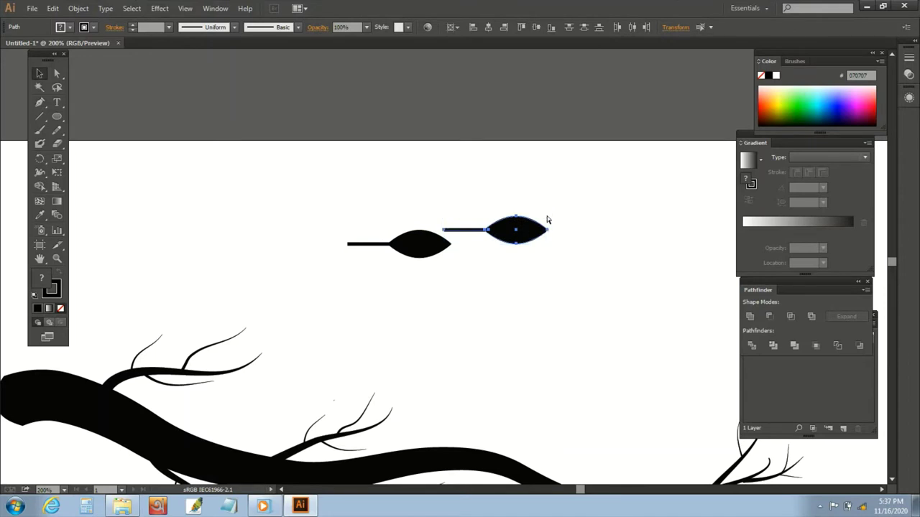
mouse_move(548, 215)
mouse_down()
mouse_move(485, 240)
mouse_move(389, 235)
mouse_move(400, 201)
mouse_move(411, 231)
mouse_move(381, 239)
mouse_up()
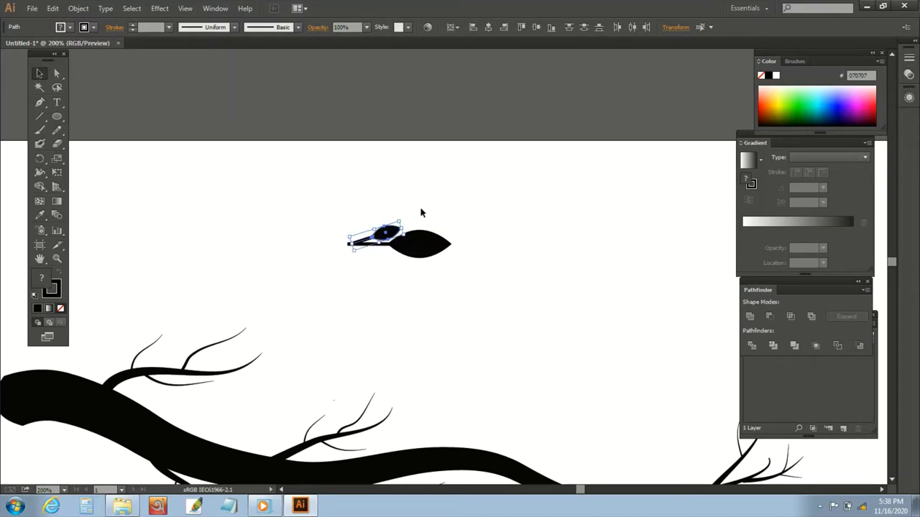
click(421, 210)
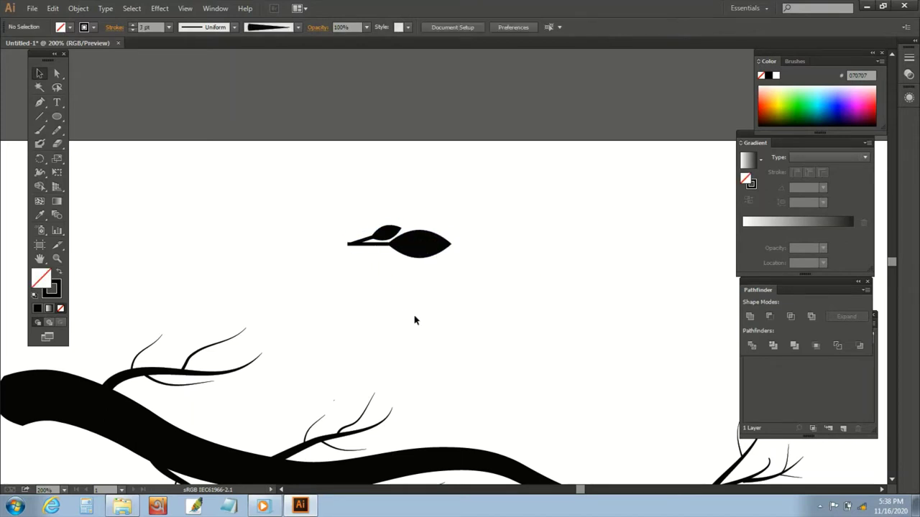
Zoom out to the artboard and shift the whole branch slightly lower.
drag(541, 325, 506, 212)
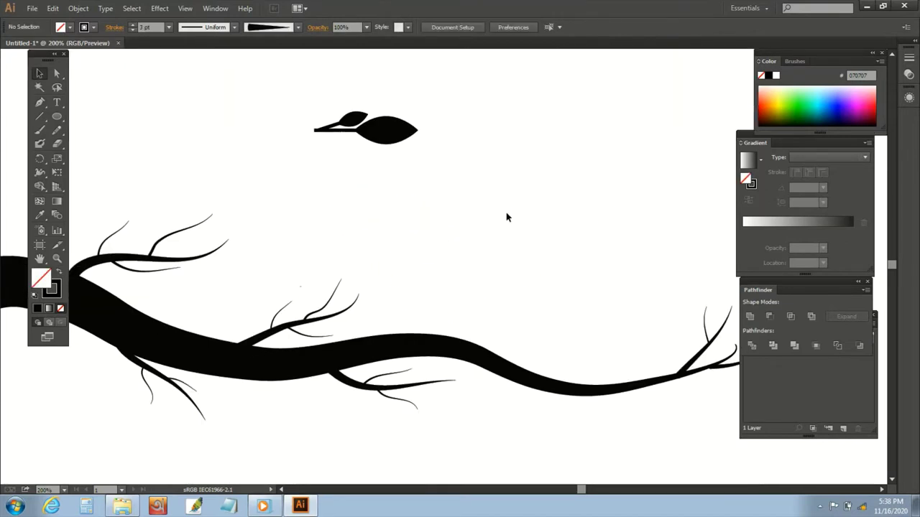
key(ctrl+minus)
scroll(506, 190, down, 2)
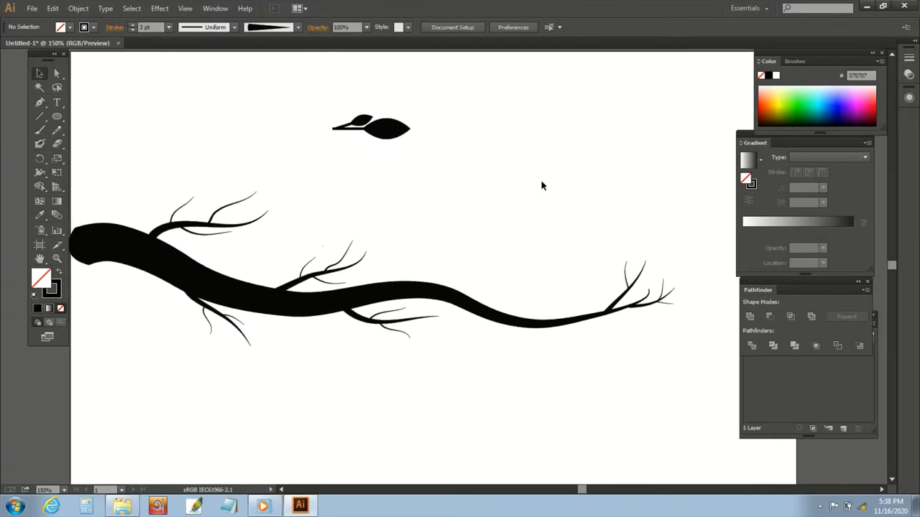
key(ctrl+minus)
drag(542, 202, 467, 191)
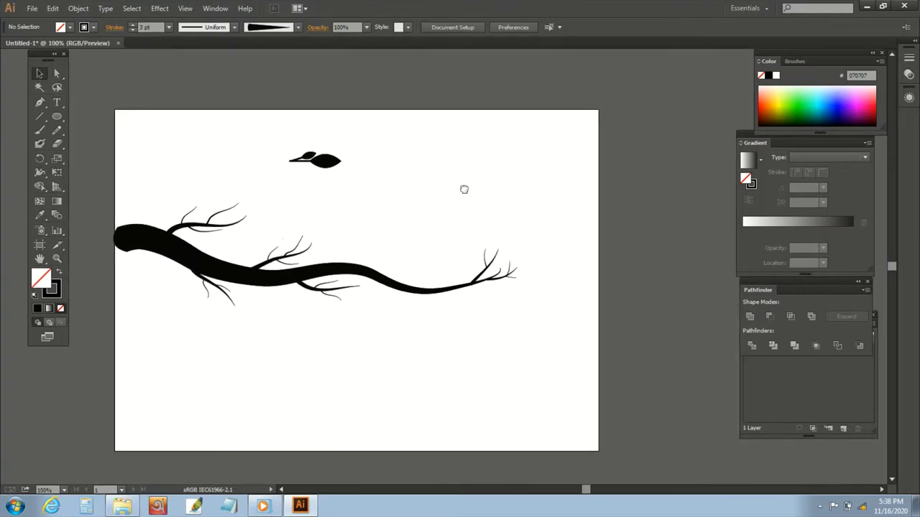
mouse_move(154, 194)
mouse_down()
mouse_move(262, 329)
mouse_move(500, 368)
mouse_up()
drag(158, 249, 161, 292)
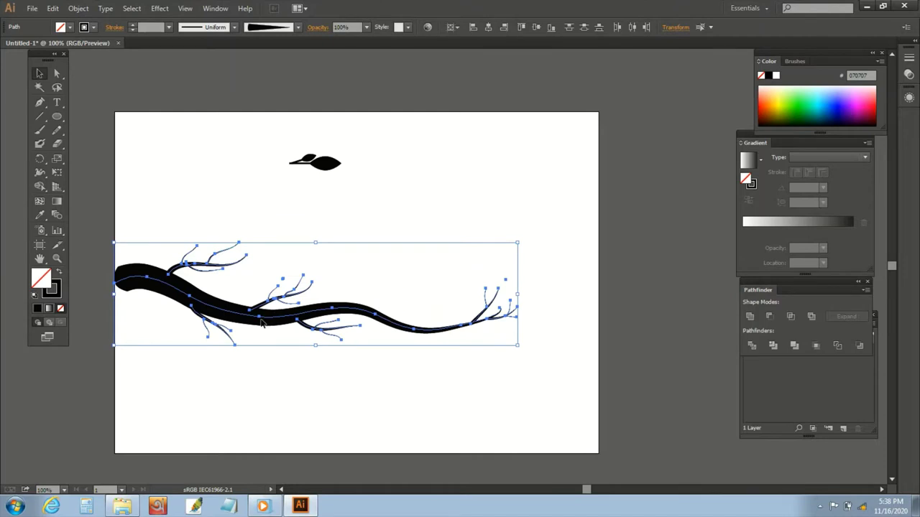
drag(262, 323, 262, 316)
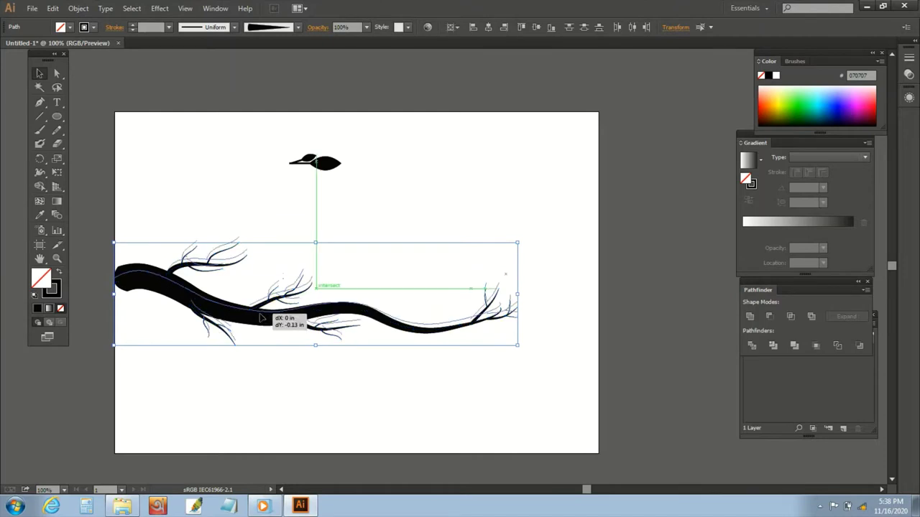
click(515, 177)
Save the leaf sprig as Art Brush 2 with Tints colorization and delete the original.
drag(257, 140, 352, 180)
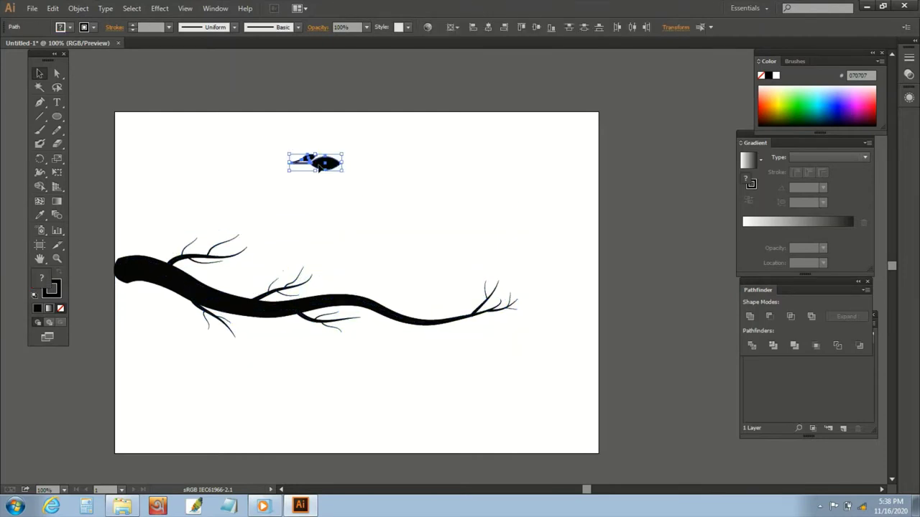
click(793, 62)
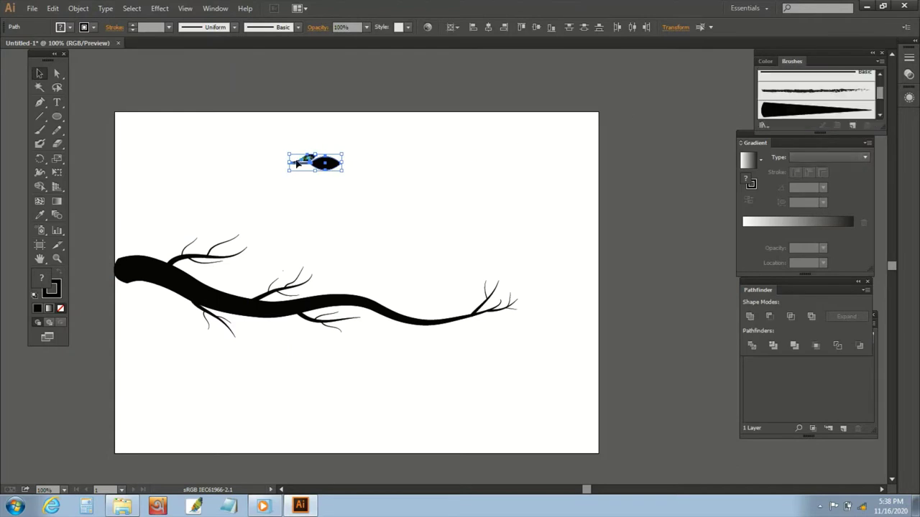
drag(297, 164, 804, 97)
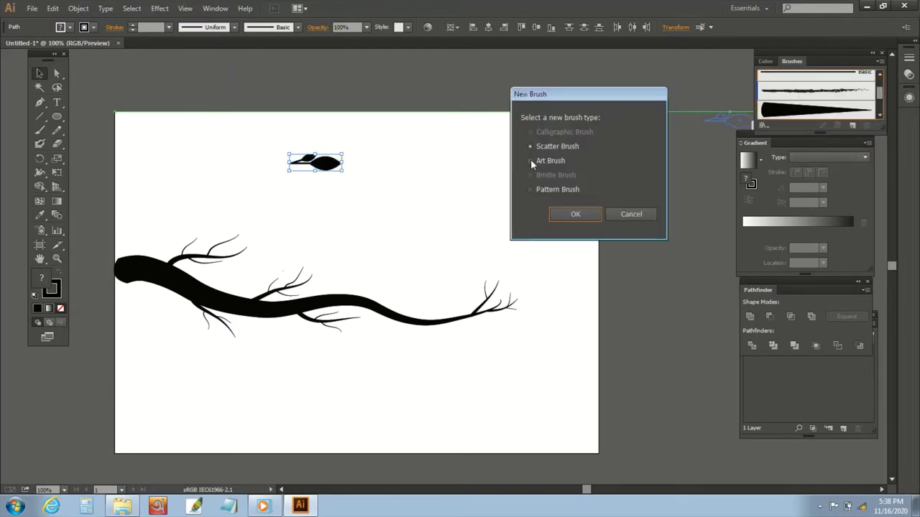
click(531, 161)
click(574, 213)
click(300, 153)
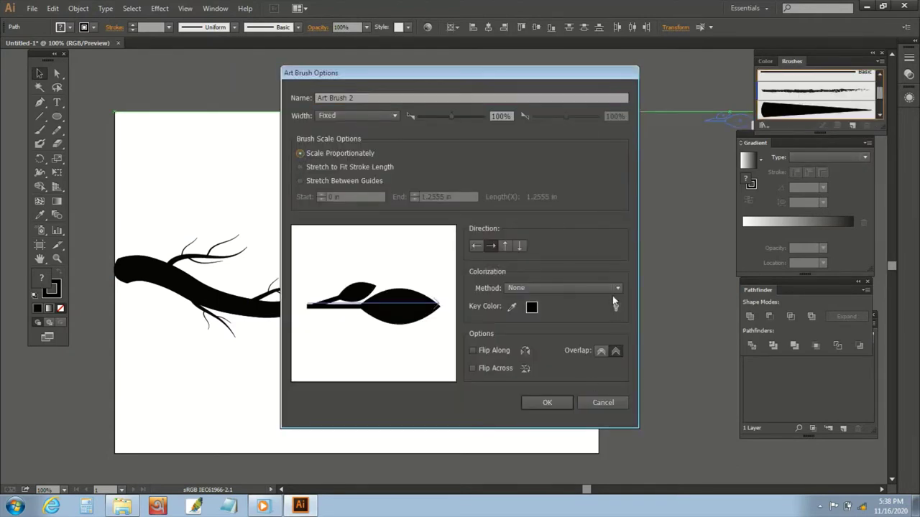
click(564, 287)
click(576, 314)
click(546, 406)
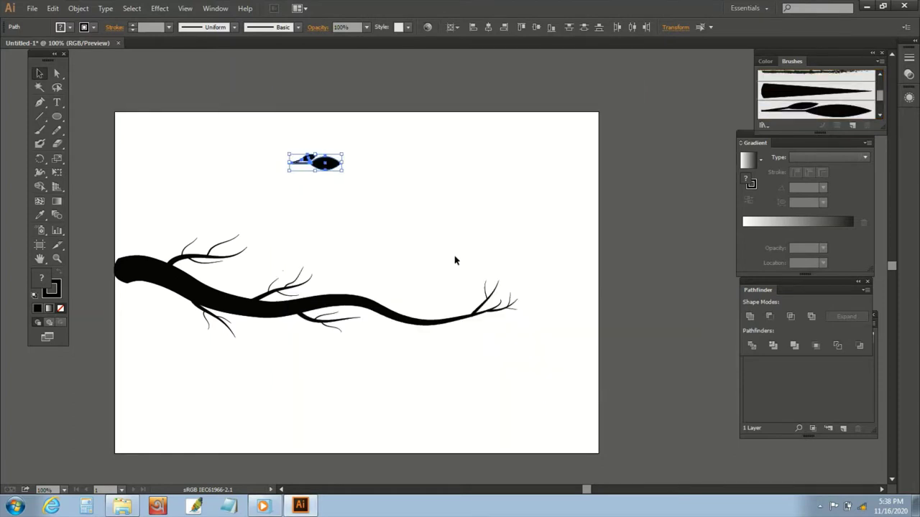
key(Delete)
Set the Paintbrush leaf stroke weight to 0.5 pt after undoing a test stroke.
key(b)
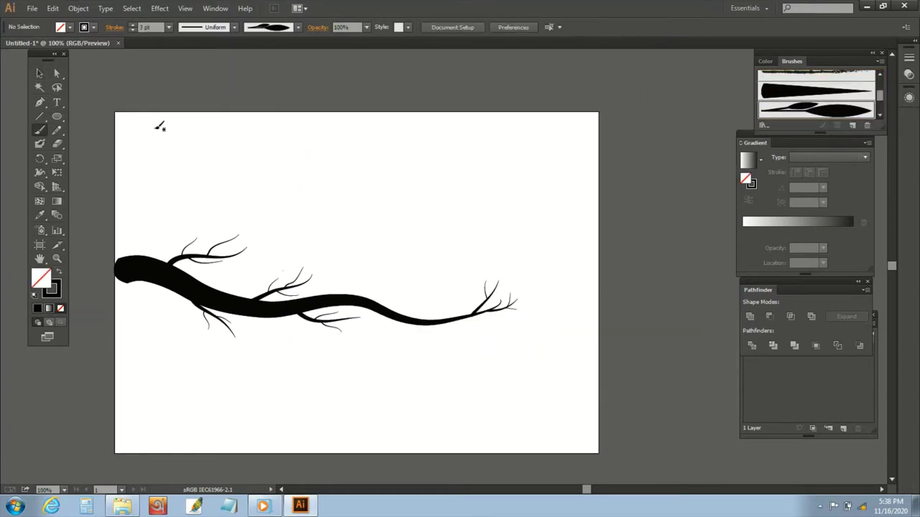
drag(213, 162, 388, 179)
key(ctrl+z)
click(147, 26)
text(0)
key(Return)
click(169, 27)
click(185, 58)
Paint leaf strokes on the top, lower-left, middle, lower and right twigs.
mouse_move(201, 240)
mouse_down()
mouse_move(209, 233)
mouse_move(190, 232)
mouse_move(208, 245)
mouse_move(219, 236)
mouse_up()
mouse_move(235, 233)
mouse_down()
mouse_move(229, 251)
mouse_move(244, 247)
mouse_move(204, 266)
mouse_up()
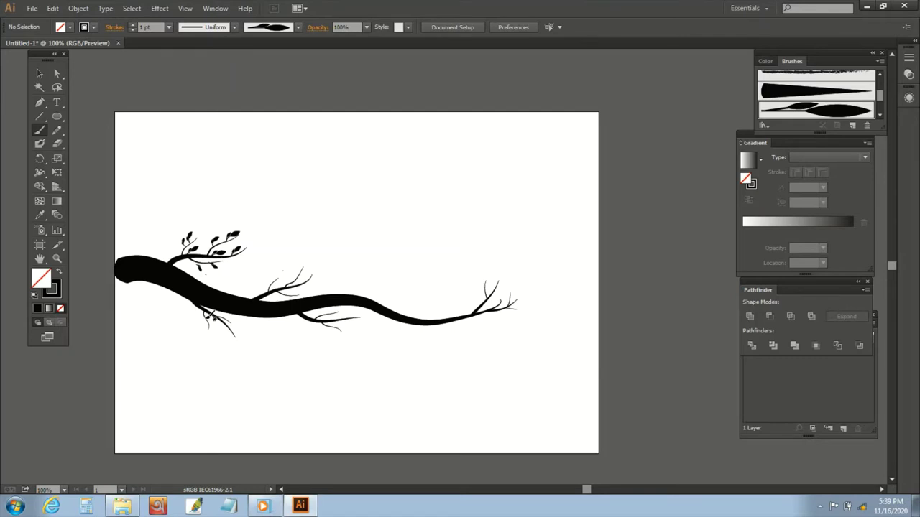
mouse_move(213, 319)
mouse_down()
mouse_move(203, 324)
mouse_move(231, 316)
mouse_up()
mouse_move(267, 288)
mouse_down()
mouse_move(291, 274)
mouse_move(296, 258)
mouse_up()
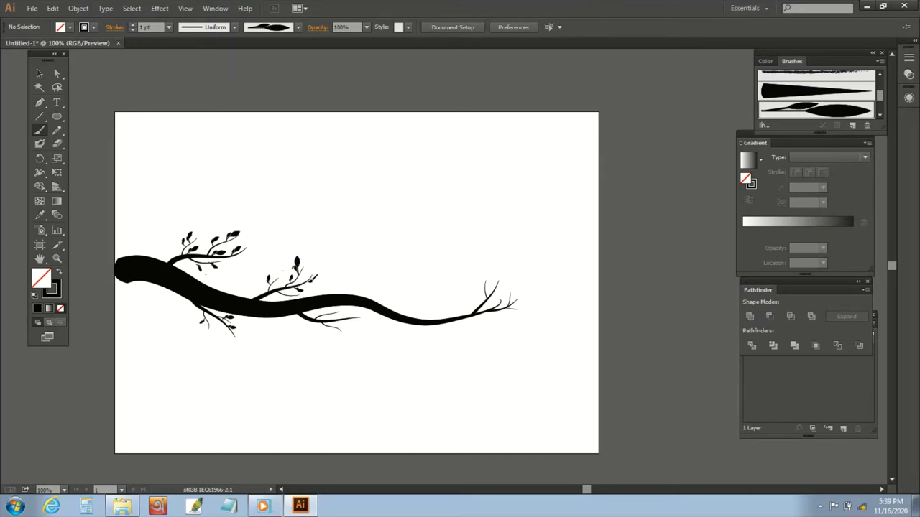
mouse_move(334, 317)
mouse_down()
mouse_move(325, 309)
mouse_move(332, 333)
mouse_up()
mouse_move(485, 285)
mouse_down()
mouse_move(482, 274)
mouse_move(511, 302)
mouse_up()
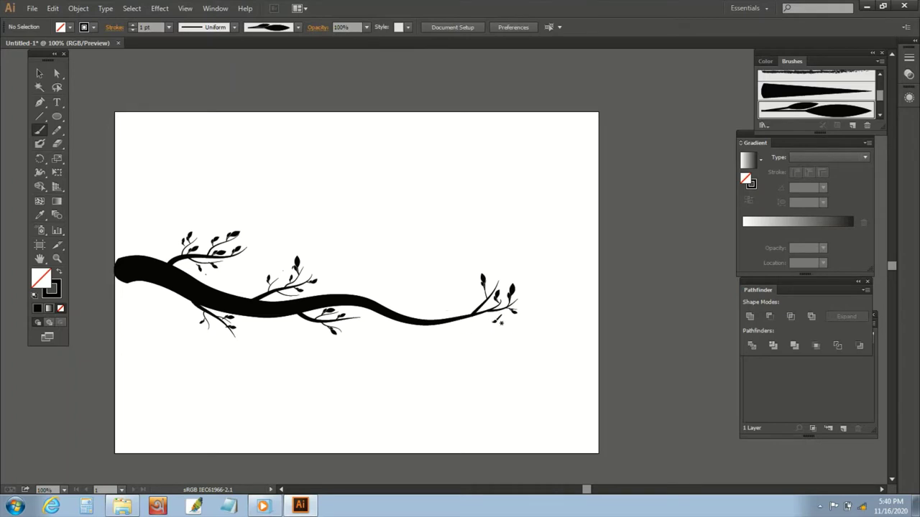
drag(361, 318, 436, 323)
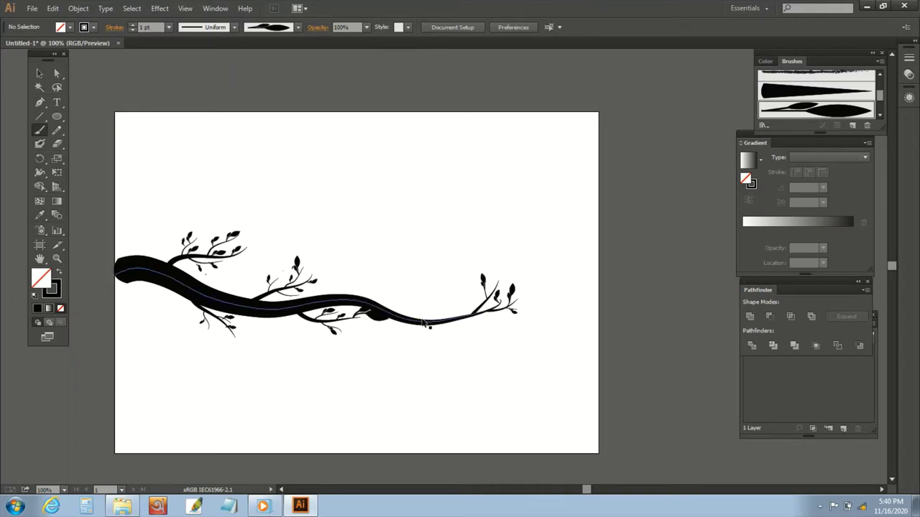
drag(356, 321, 350, 326)
key(ctrl+shift+a)
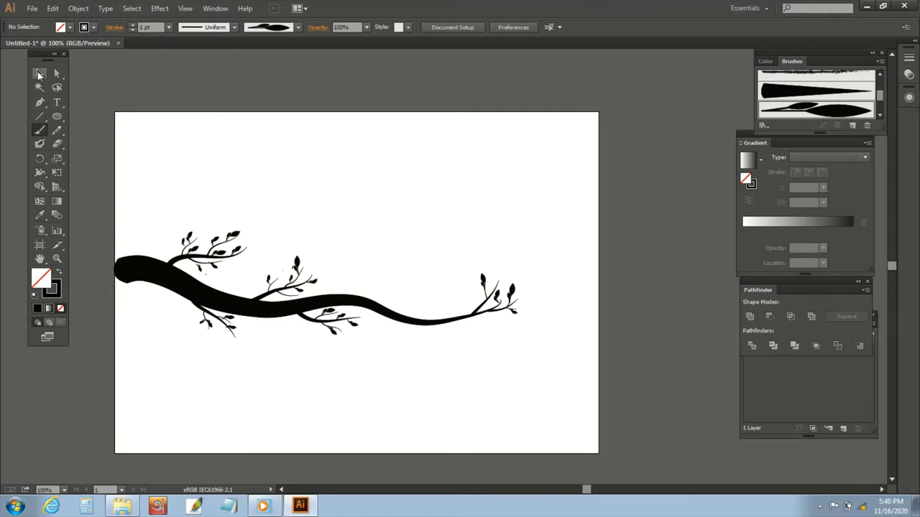
Draw a small circle, a tall ellipse below it and a narrow upright rectangle.
click(57, 116)
drag(395, 158, 417, 179)
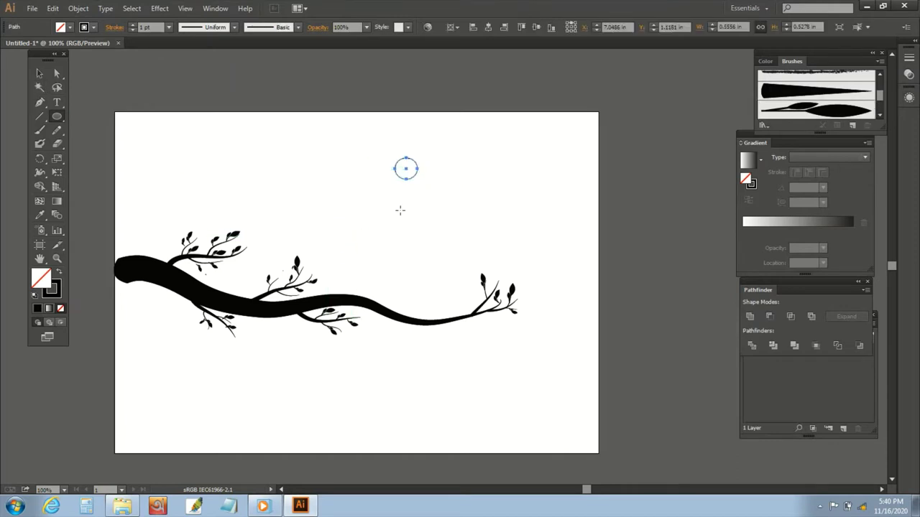
drag(400, 210, 426, 264)
drag(57, 116, 68, 114)
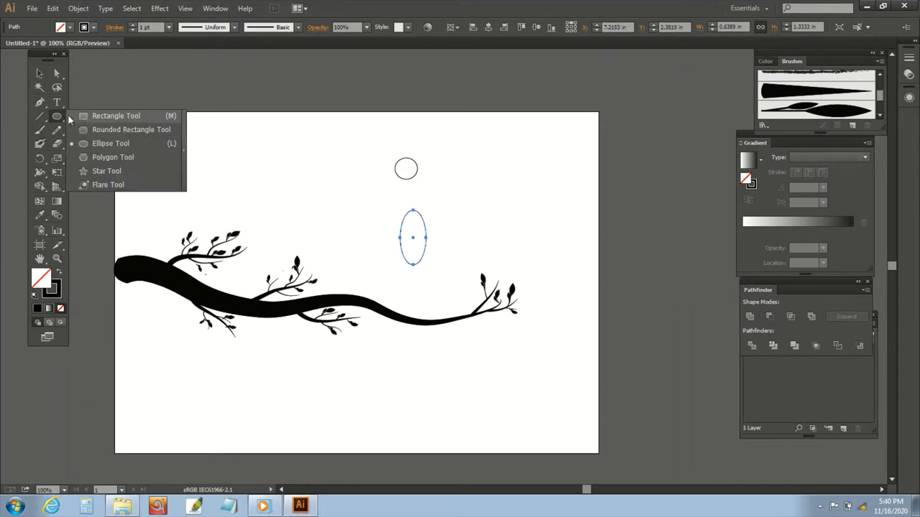
drag(276, 161, 288, 210)
Taper the rectangle's top corners inward and move the tall ellipse down onto the branch.
click(58, 71)
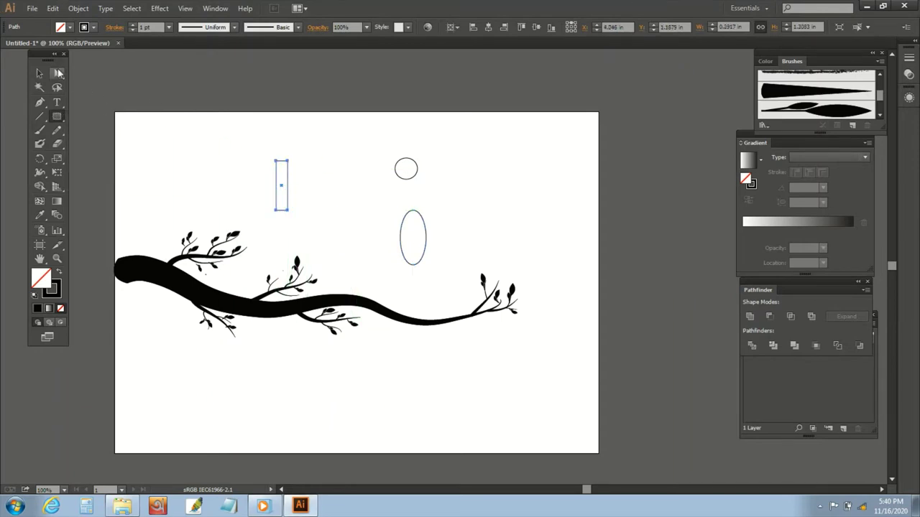
click(270, 161)
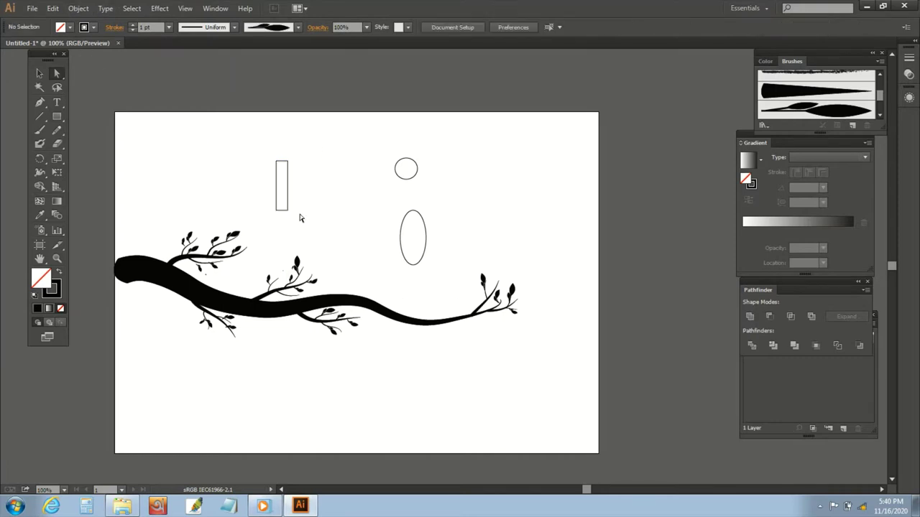
click(275, 161)
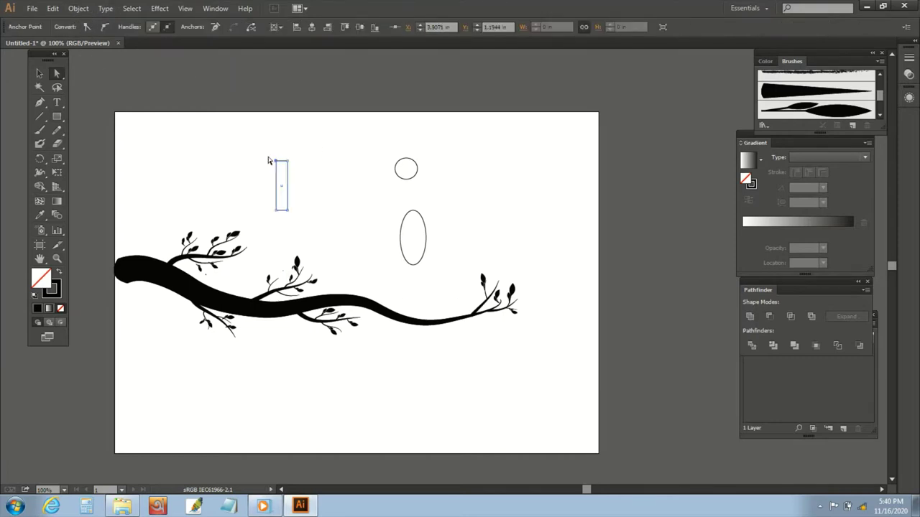
drag(275, 160, 282, 164)
key(v)
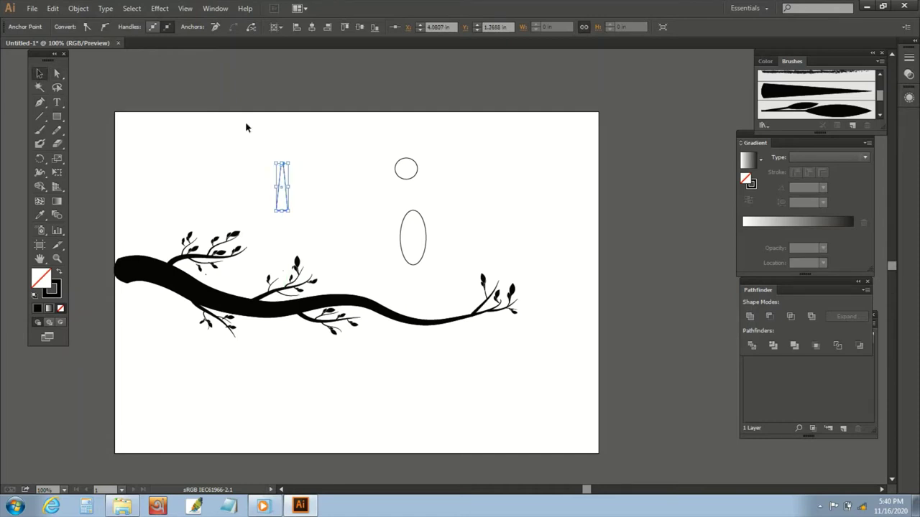
click(331, 176)
click(425, 257)
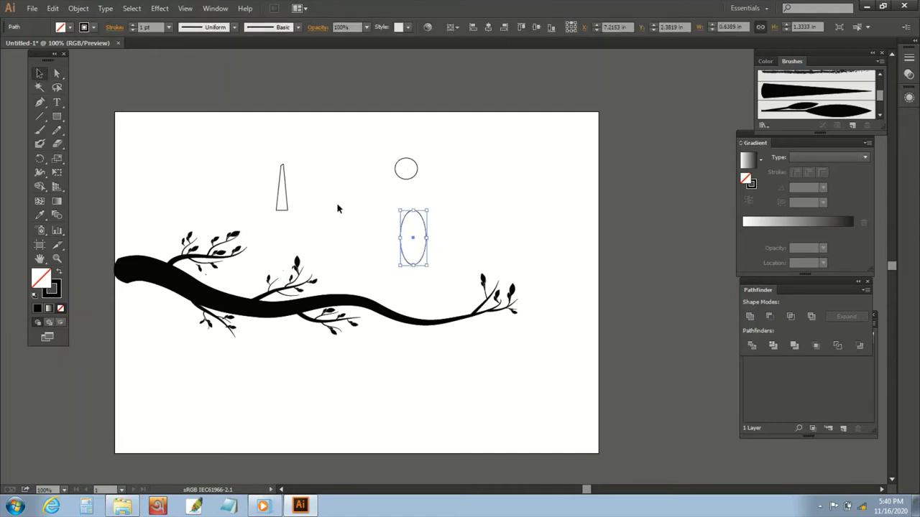
drag(424, 259, 431, 316)
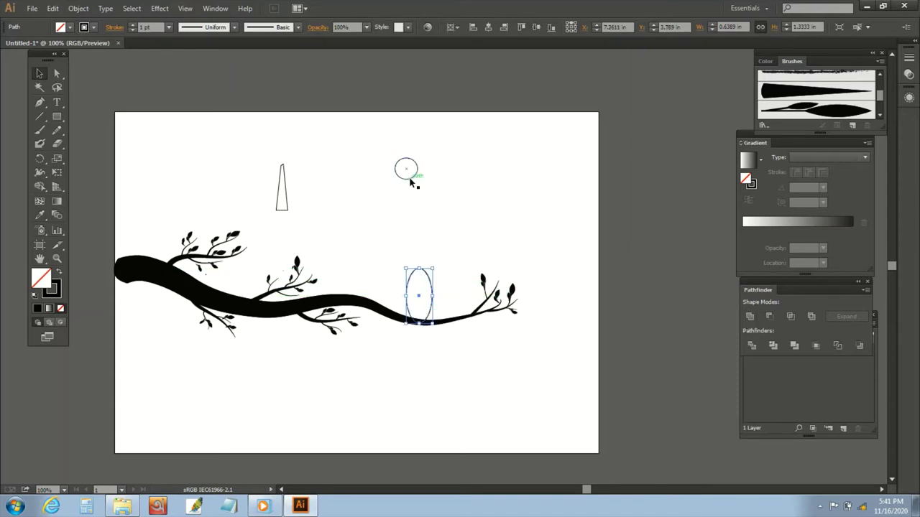
Place the small circle atop the tall ellipse as head and body, fine-tuned at 200% zoom.
drag(412, 179, 424, 274)
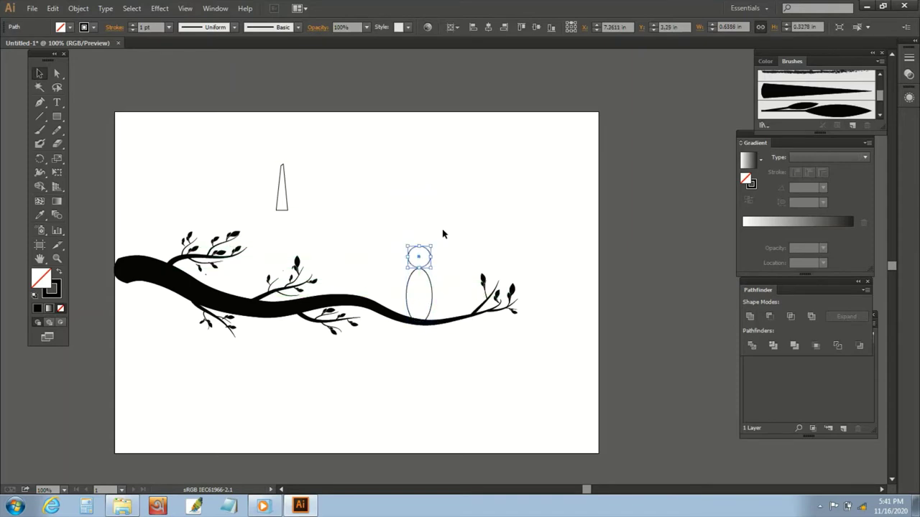
click(502, 230)
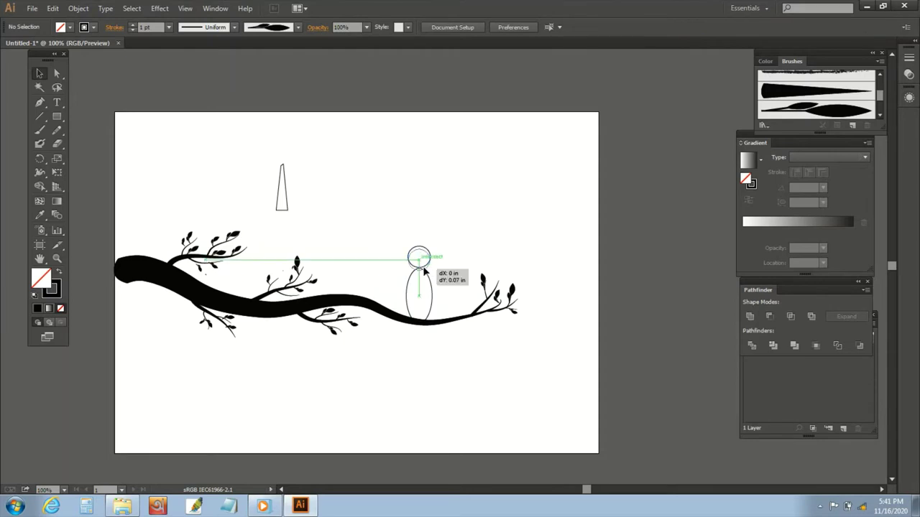
click(491, 263)
drag(424, 269, 414, 267)
key(ctrl+plus)
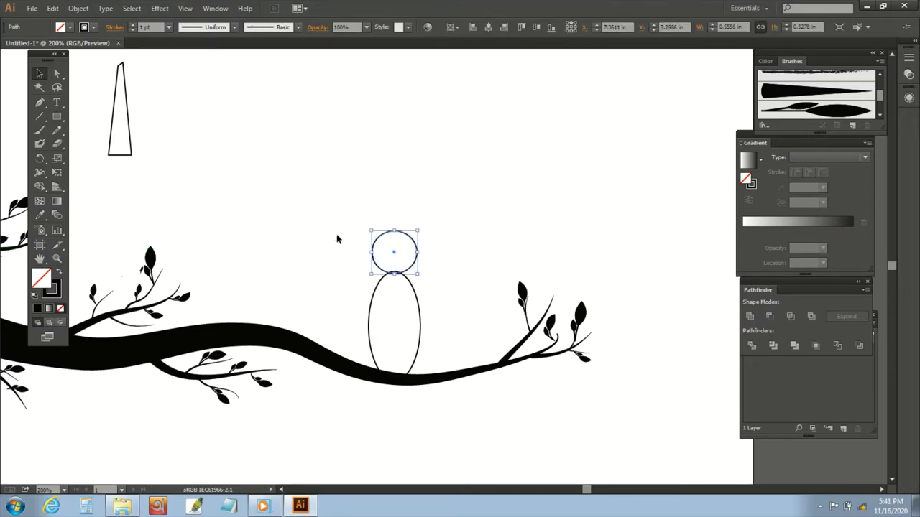
click(442, 239)
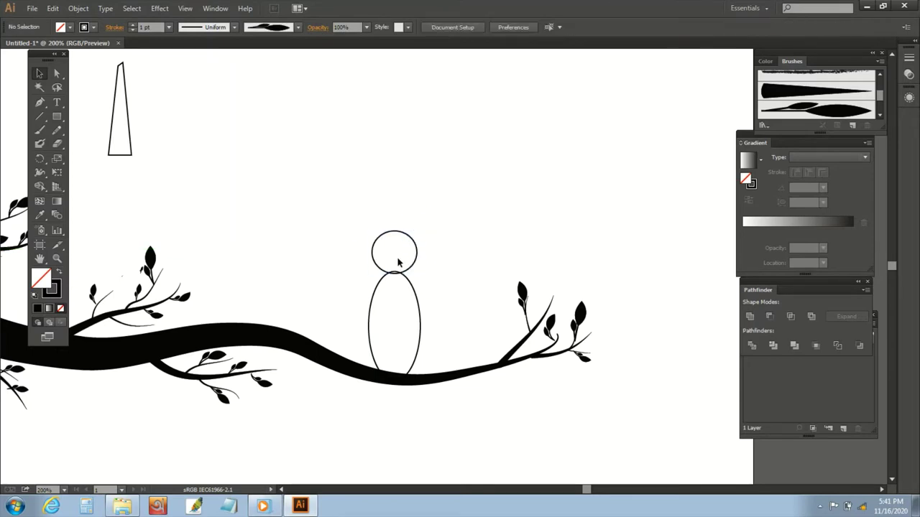
drag(393, 278, 405, 274)
click(470, 207)
click(406, 276)
click(474, 213)
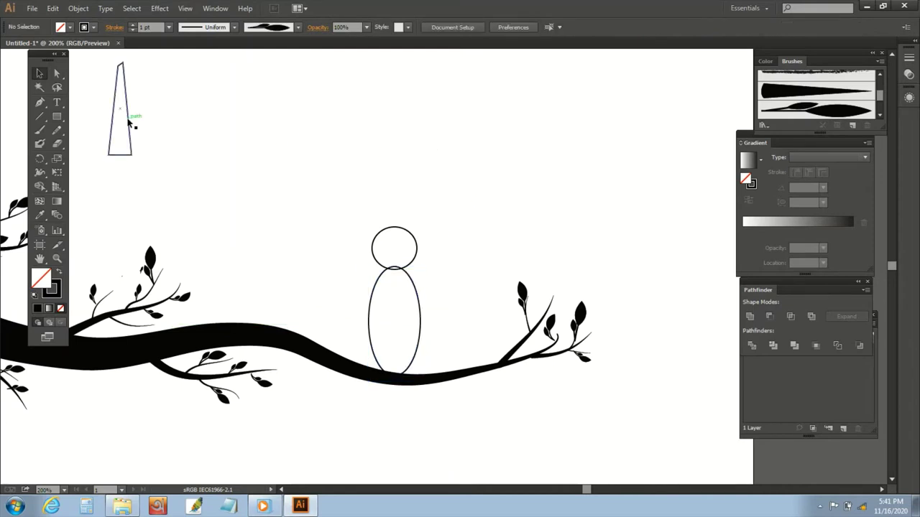
Place the tapered tail shape under the bird's body and fill the bird shapes black.
mouse_move(130, 121)
mouse_down()
mouse_move(416, 447)
mouse_move(399, 428)
mouse_up()
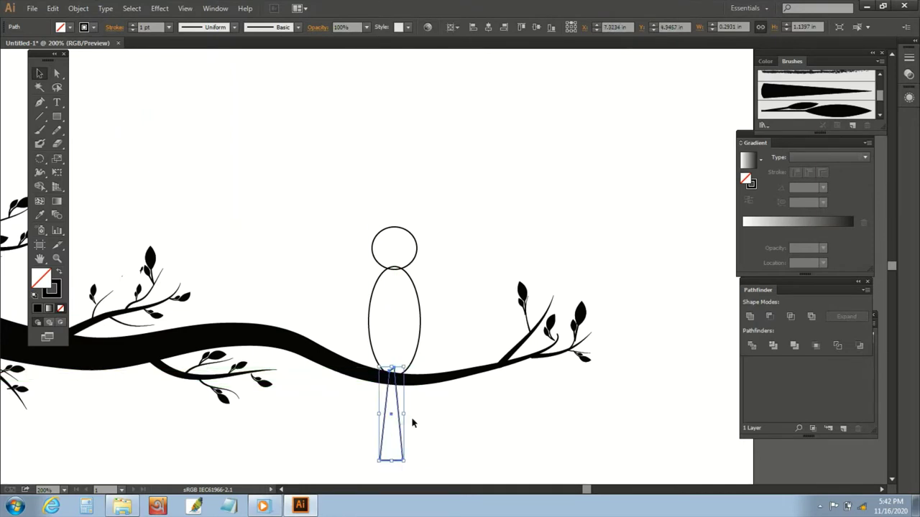
drag(334, 195, 422, 338)
shift+click(399, 429)
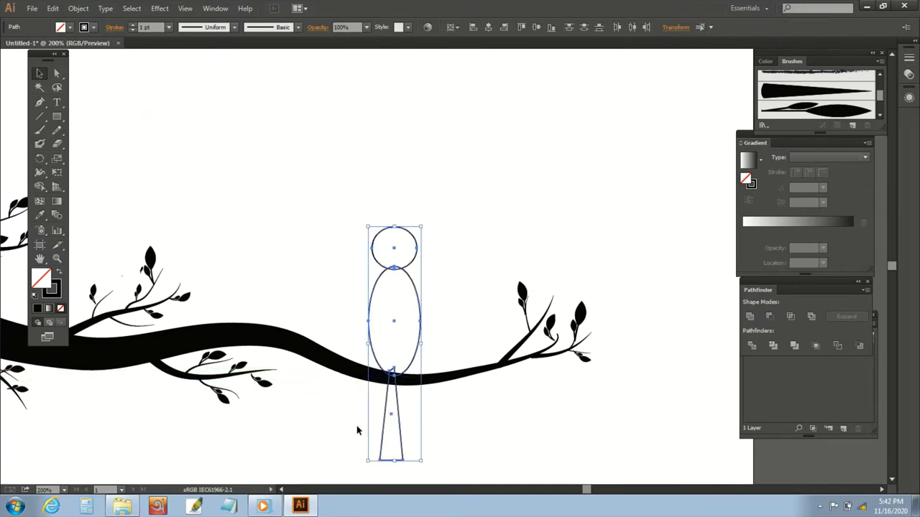
click(37, 309)
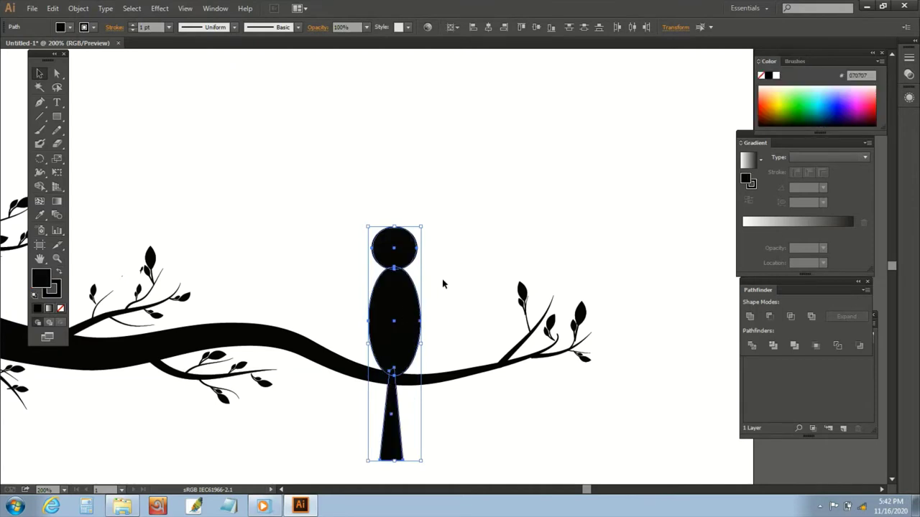
right_click(406, 282)
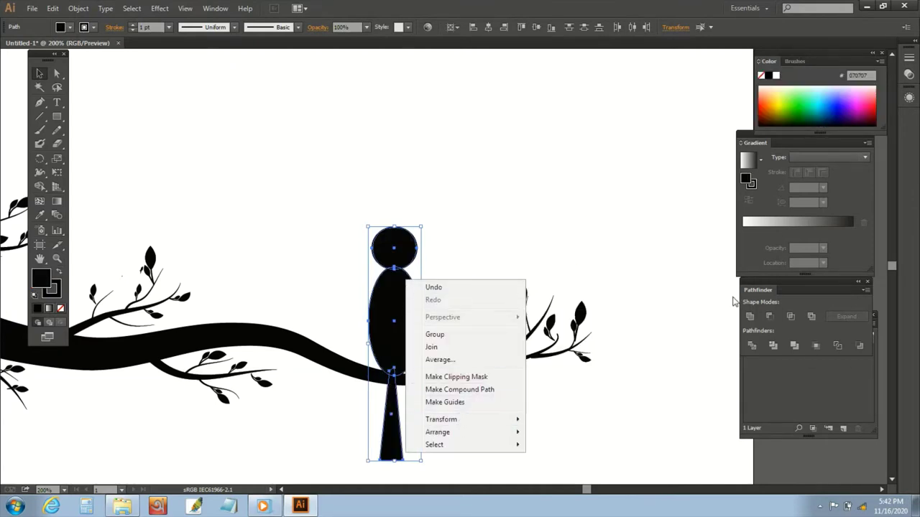
click(591, 229)
Try uniting the head, body and tail into one shape, then undo the Unite.
drag(325, 199, 420, 331)
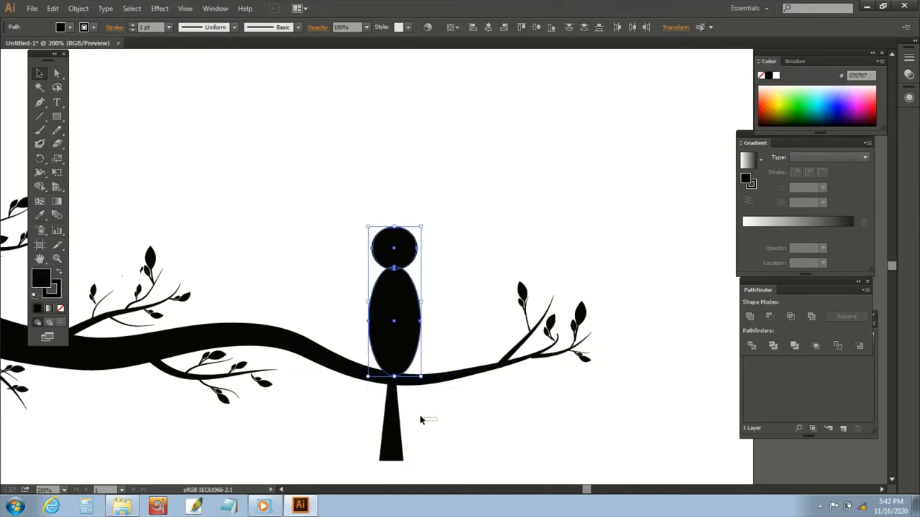
shift+click(394, 421)
click(750, 316)
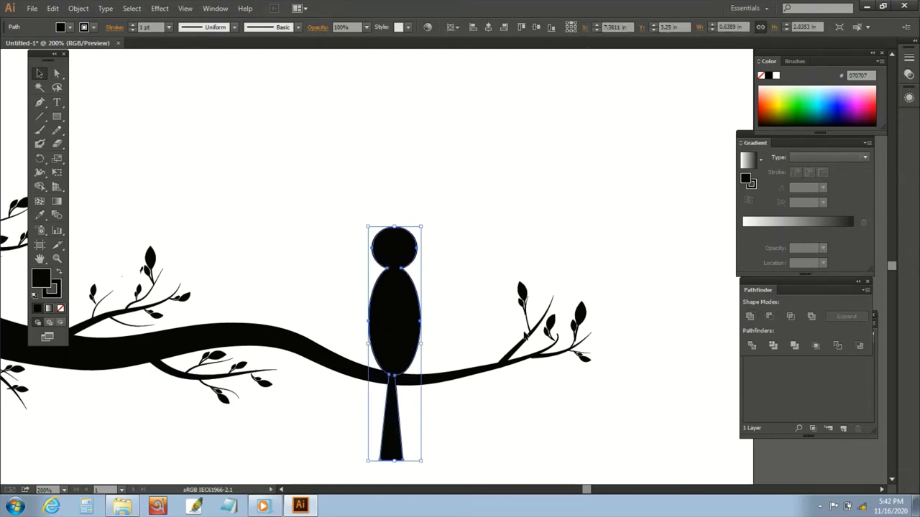
click(615, 313)
key(ctrl+z)
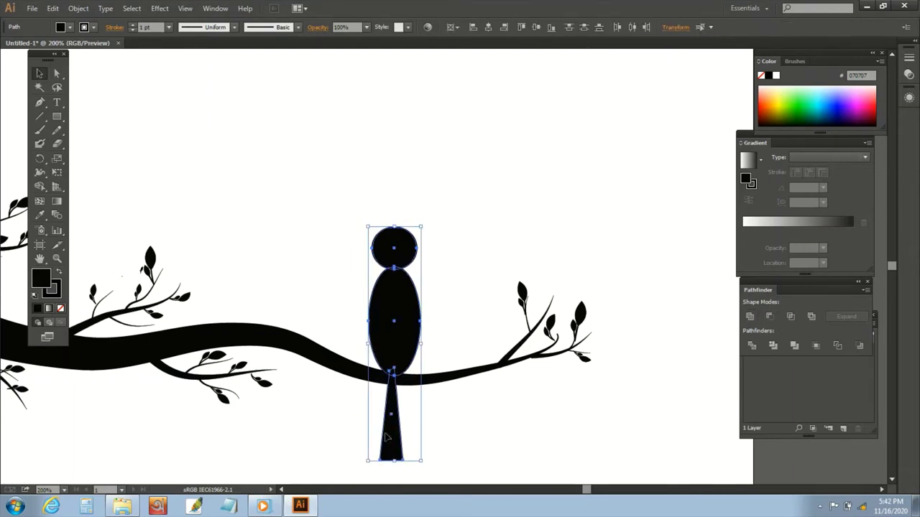
Slant the tail's bottom anchors to the left and shorten the tail.
click(431, 424)
click(393, 424)
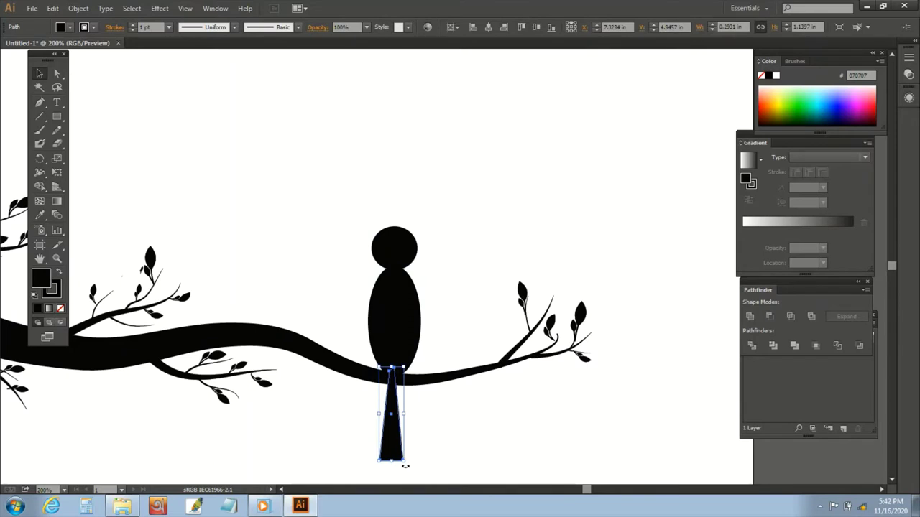
drag(405, 467, 387, 428)
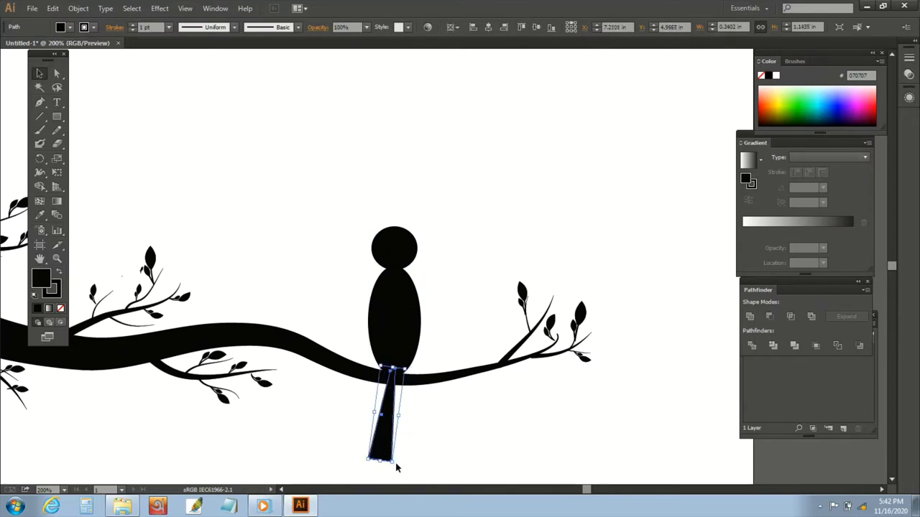
drag(393, 465, 390, 448)
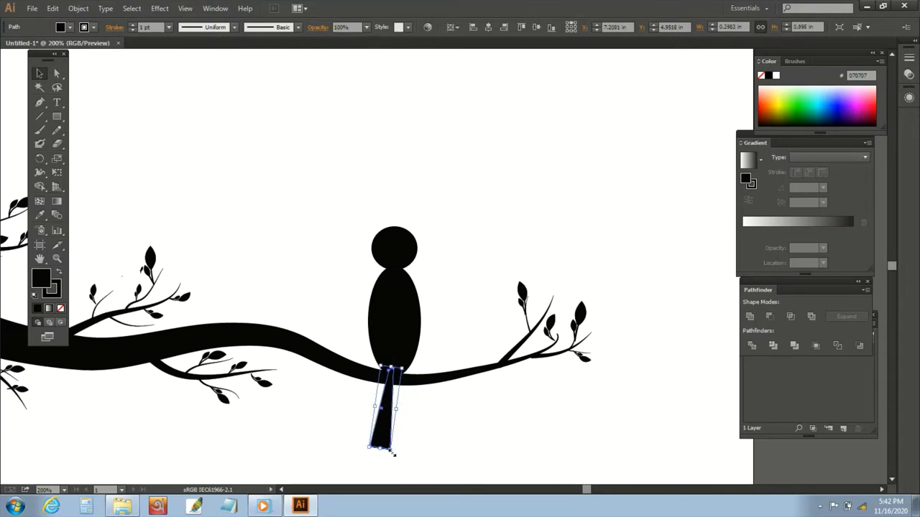
drag(395, 452, 392, 449)
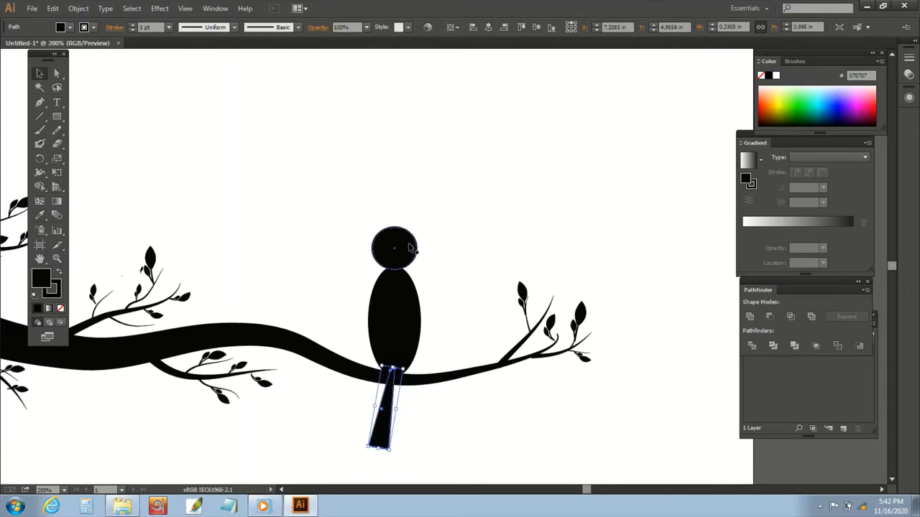
Rotate the head a few degrees and scale it slightly smaller, re-centred atop the body.
click(402, 305)
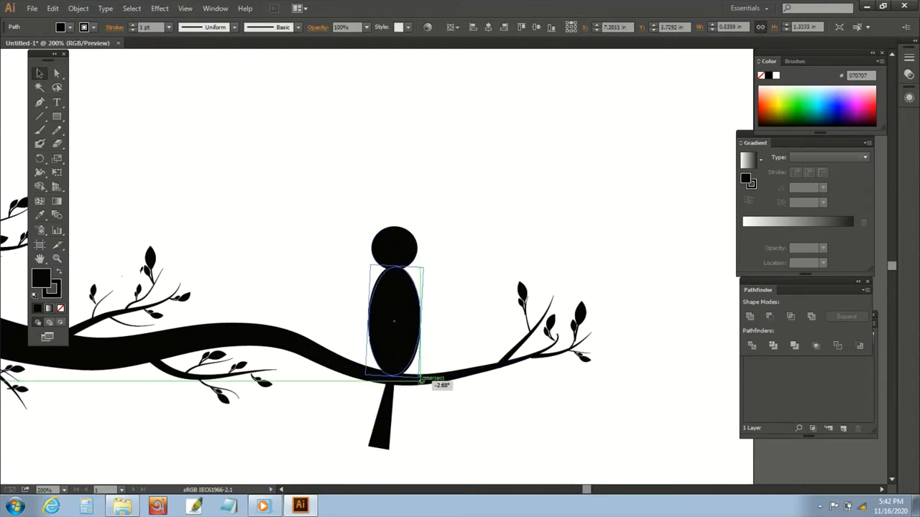
click(413, 245)
drag(418, 270, 415, 277)
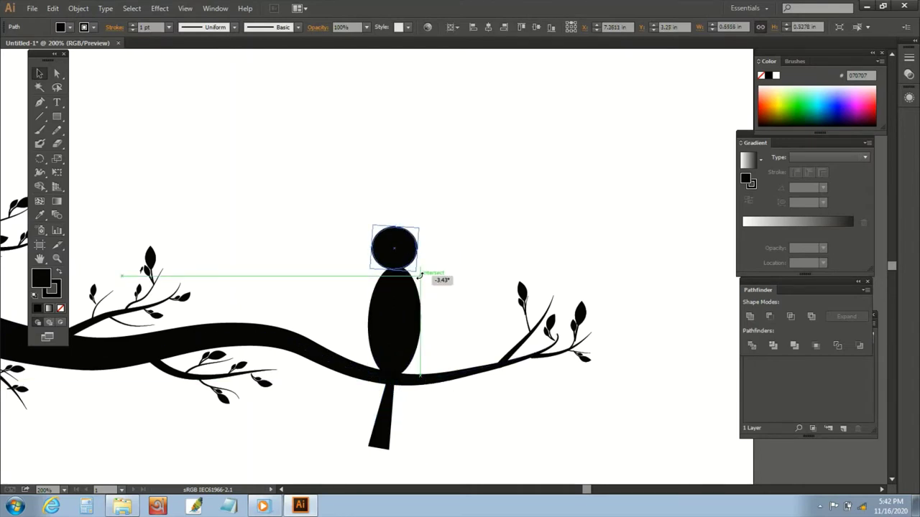
drag(393, 248, 397, 250)
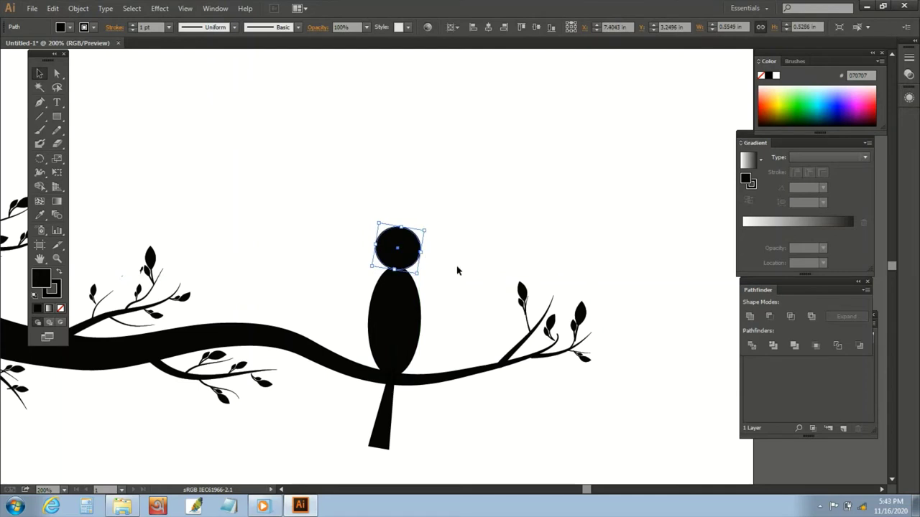
click(460, 267)
click(411, 243)
mouse_move(425, 229)
mouse_down()
mouse_move(407, 252)
mouse_move(429, 376)
mouse_up()
click(533, 246)
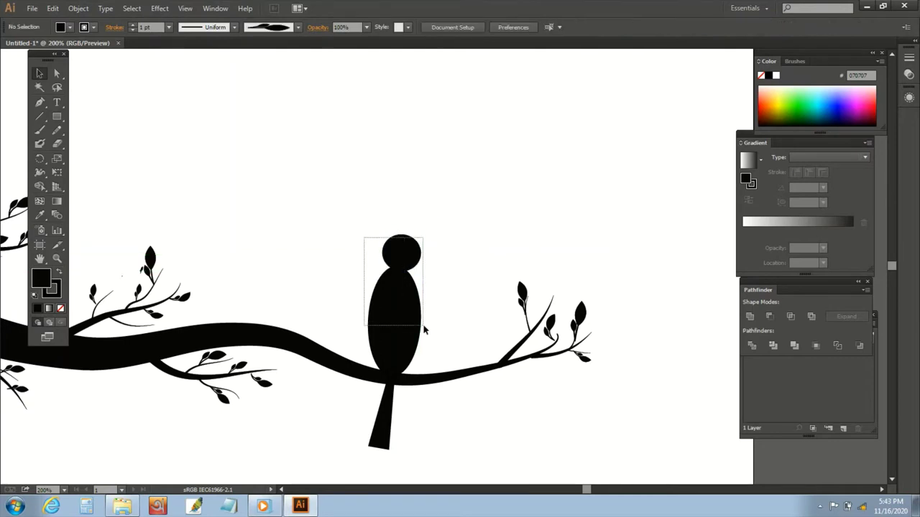
Draw a small Polygon-tool triangle as a beak on the head's right, then select the whole bird.
click(411, 424)
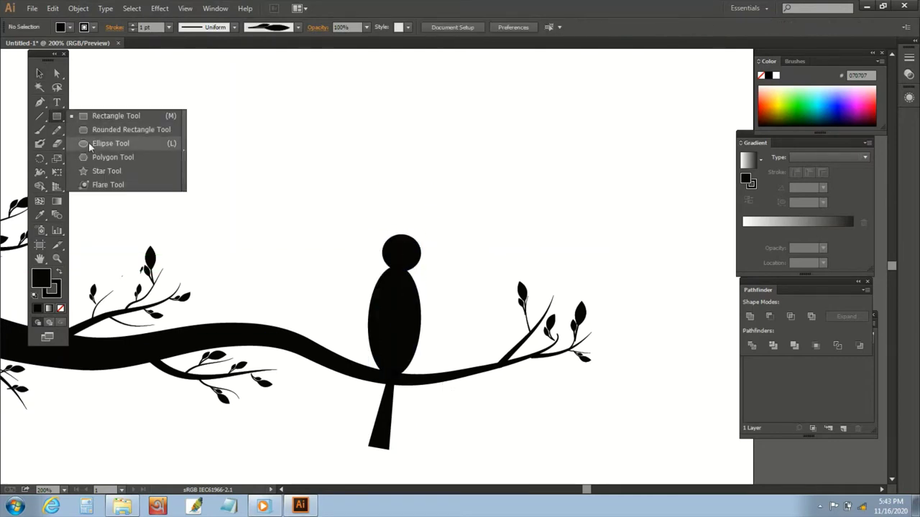
drag(56, 117, 108, 153)
mouse_move(262, 123)
mouse_down()
mouse_move(267, 142)
mouse_move(273, 124)
mouse_move(428, 256)
mouse_move(420, 260)
mouse_up()
click(41, 75)
click(471, 230)
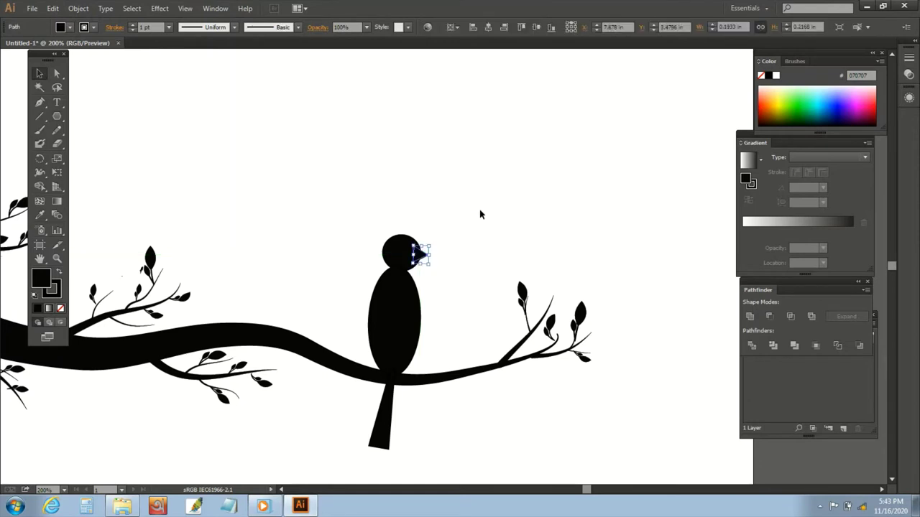
click(503, 217)
drag(364, 189, 429, 378)
drag(405, 430, 355, 408)
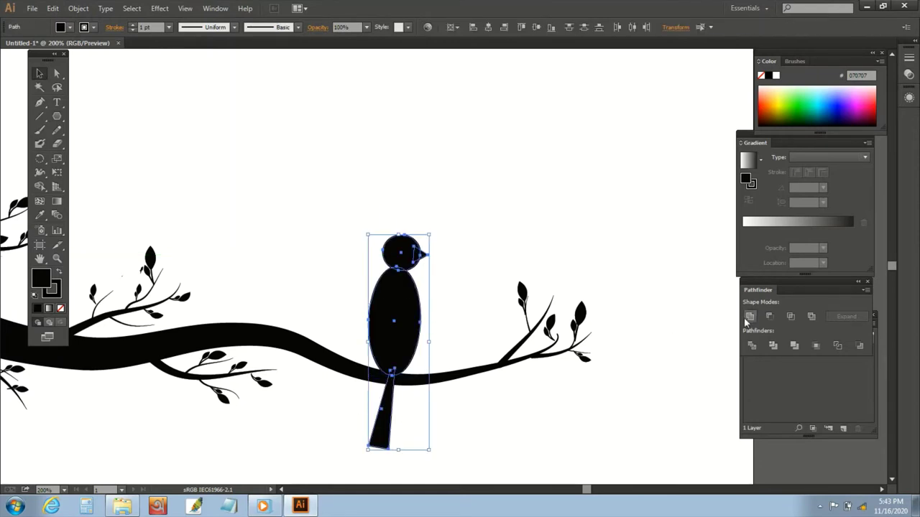
Make a vertically reflected copy of the bird, move it right and tilt it slightly.
right_click(416, 268)
click(575, 364)
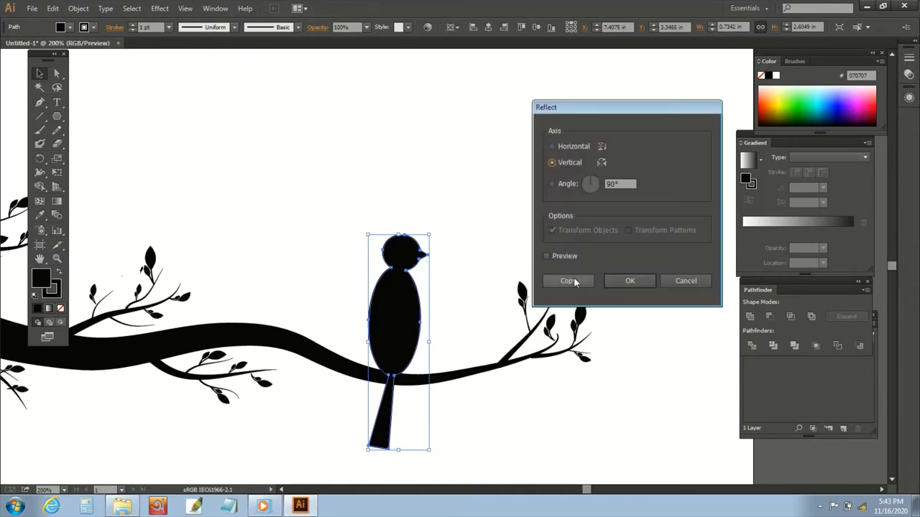
click(546, 255)
click(568, 281)
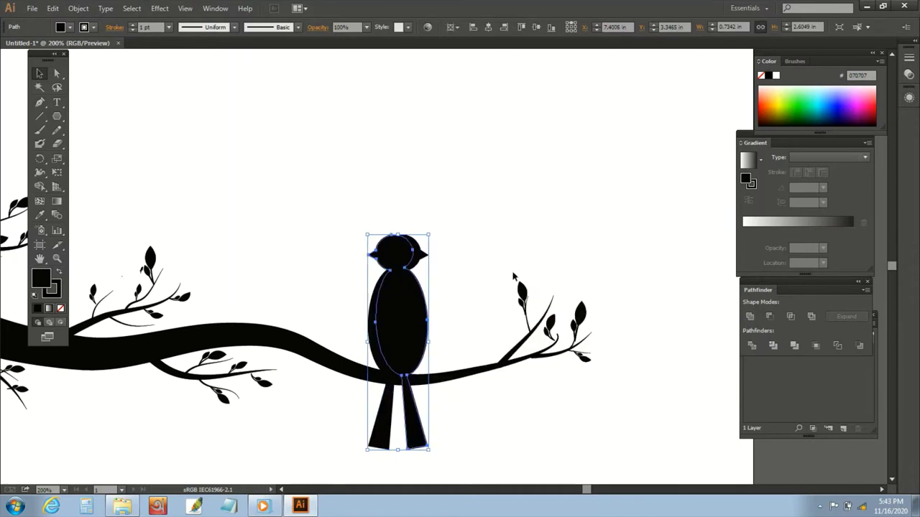
drag(401, 322, 470, 324)
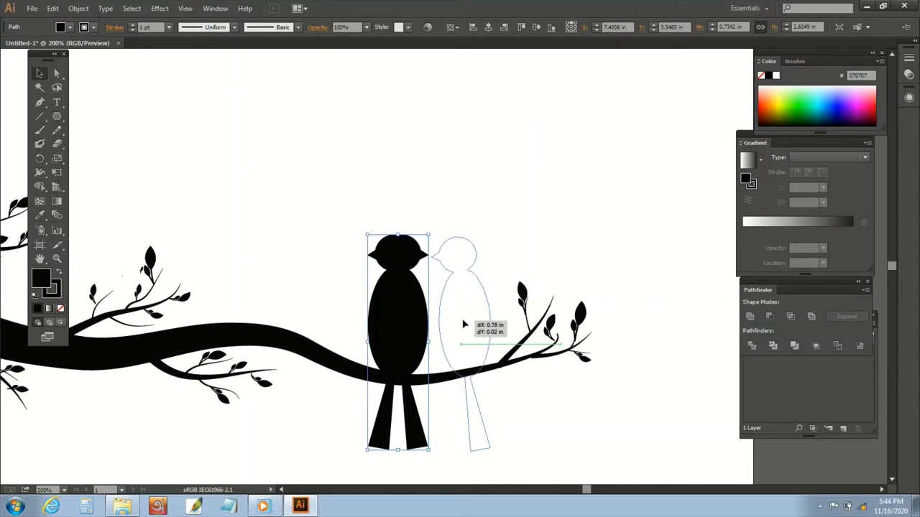
drag(503, 451, 510, 449)
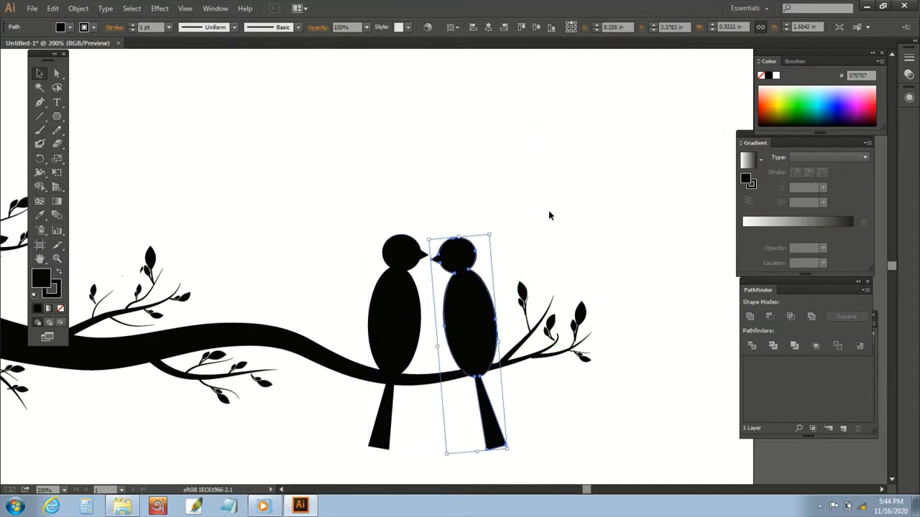
Fine-tune the right bird's position on the branch so the beaks nearly touch.
key(ctrl+minus)
key(ctrl+minus)
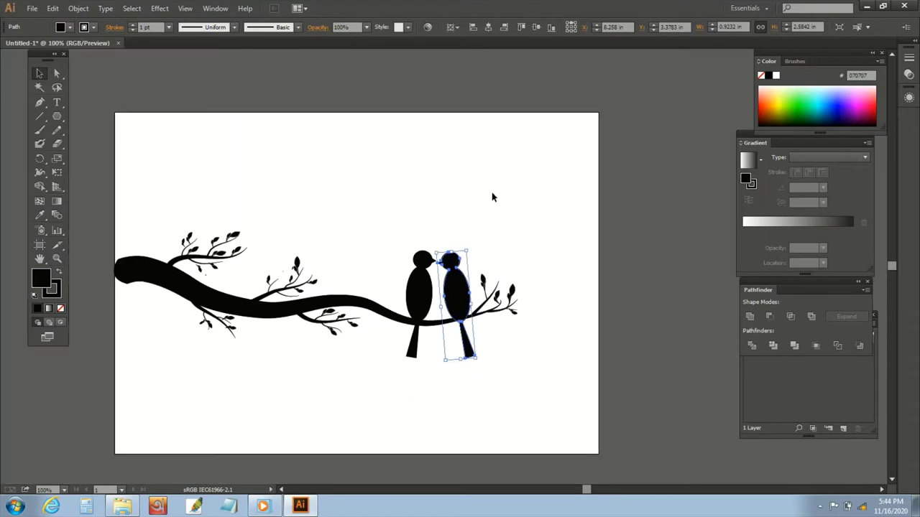
click(494, 194)
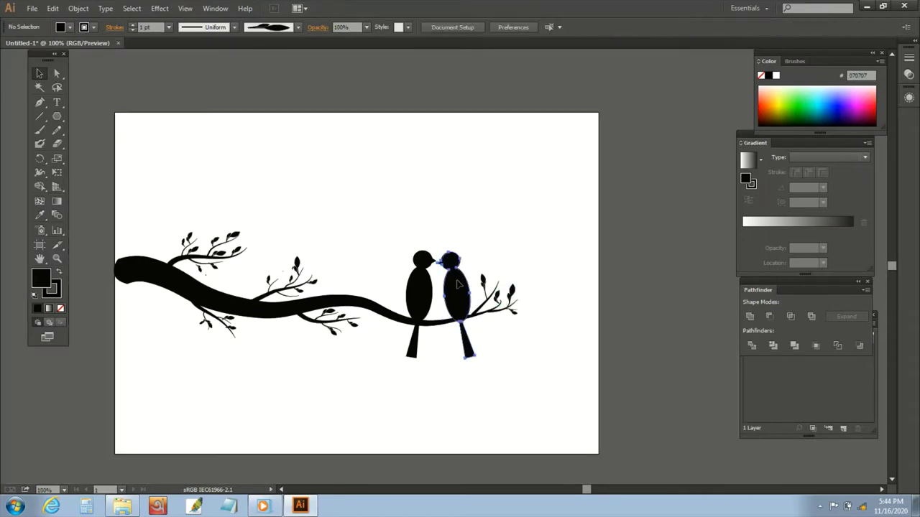
drag(457, 285, 463, 285)
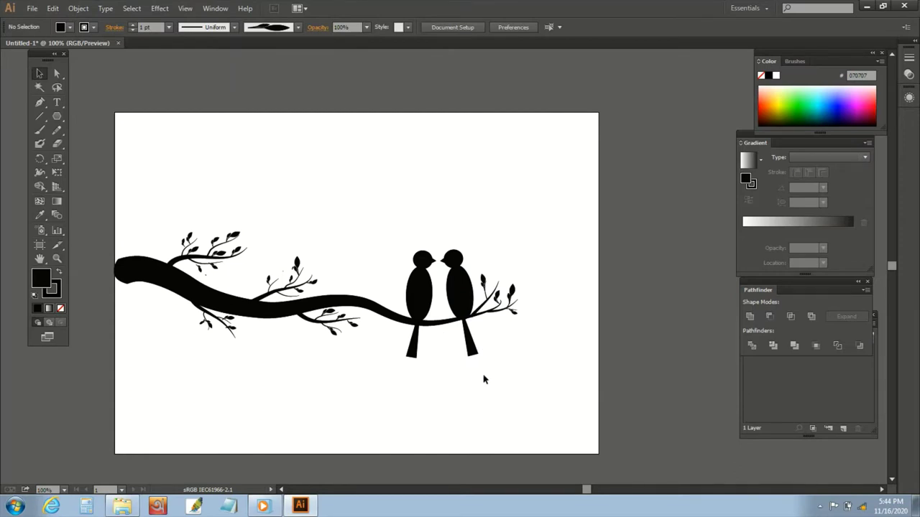
drag(460, 303, 468, 294)
click(536, 261)
click(514, 251)
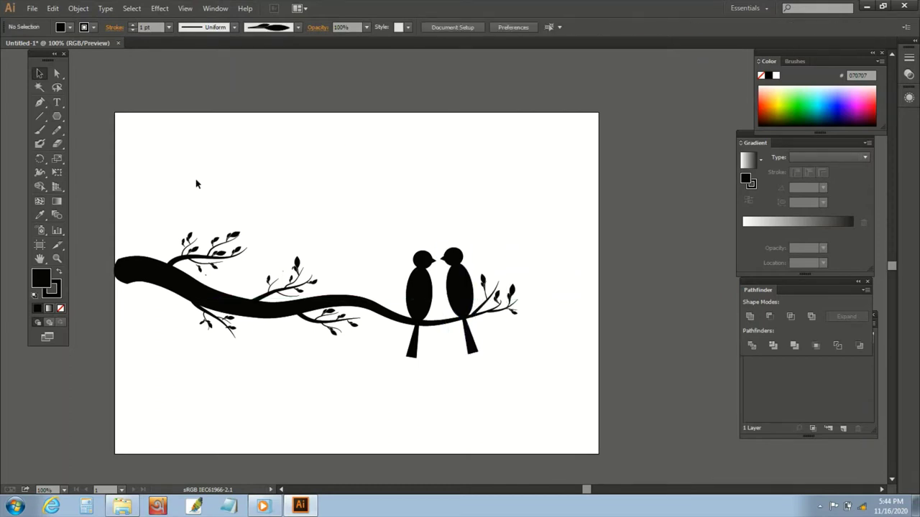
drag(57, 116, 93, 113)
scroll(388, 174, down, 1)
scroll(388, 175, left, 1)
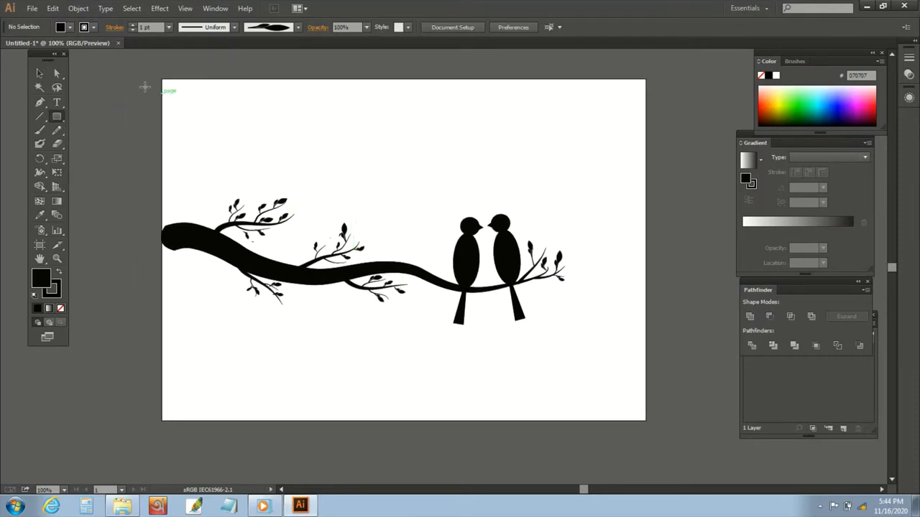
mouse_move(160, 80)
mouse_down()
mouse_move(566, 409)
mouse_move(644, 419)
mouse_up()
double_click(41, 279)
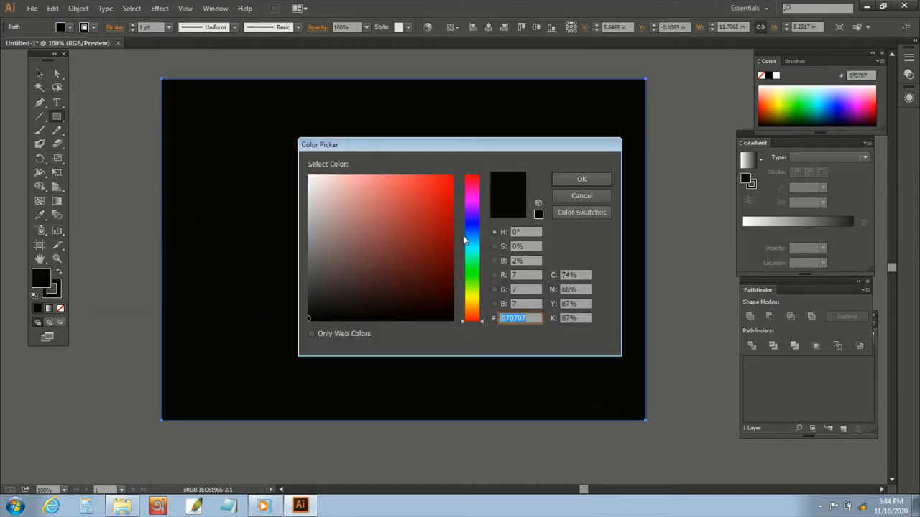
drag(464, 241, 471, 226)
drag(429, 249, 399, 266)
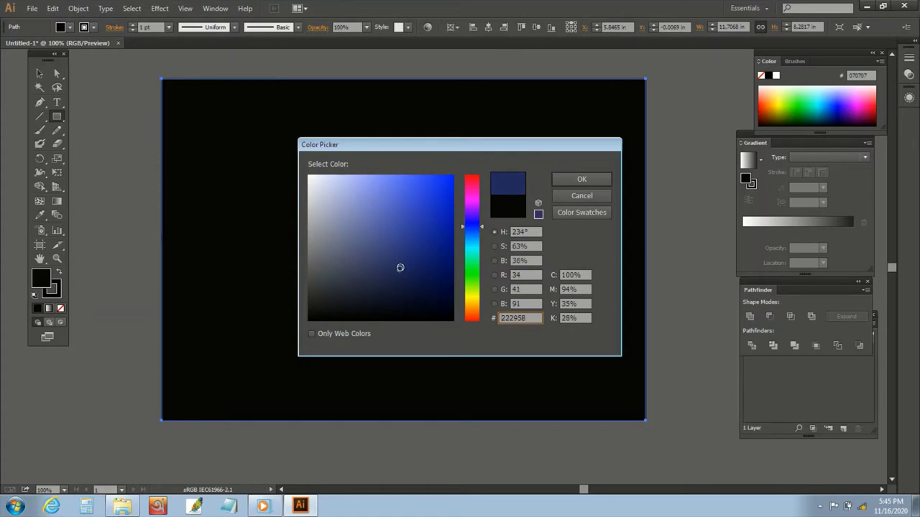
click(582, 179)
right_click(487, 159)
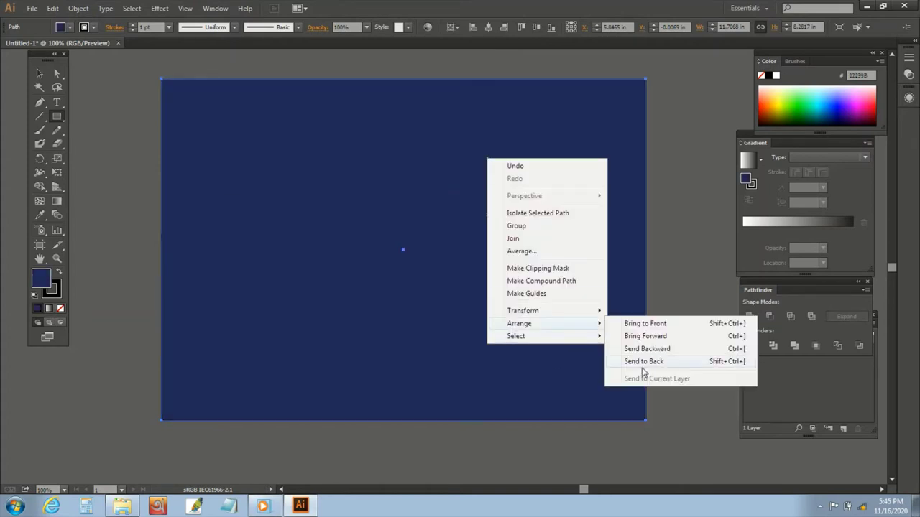
click(647, 363)
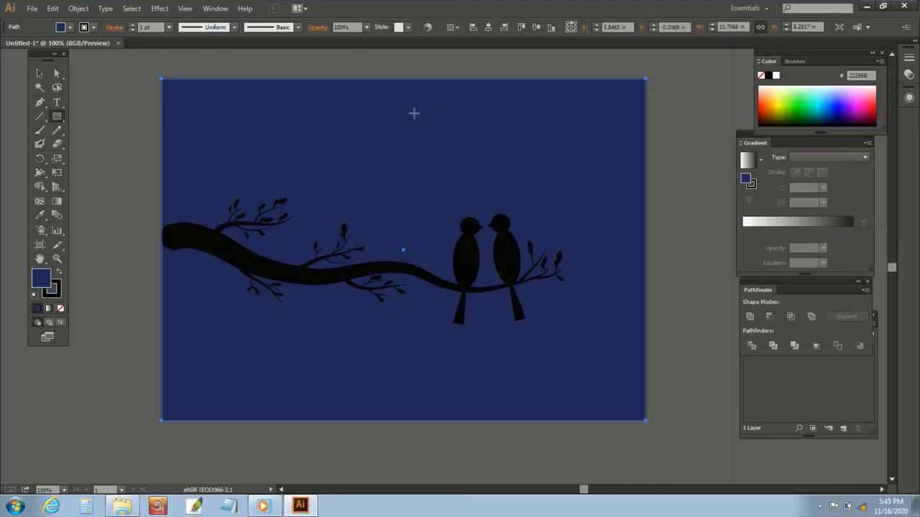
key(v)
key(ctrl+z)
key(ctrl+z)
key(ctrl+z)
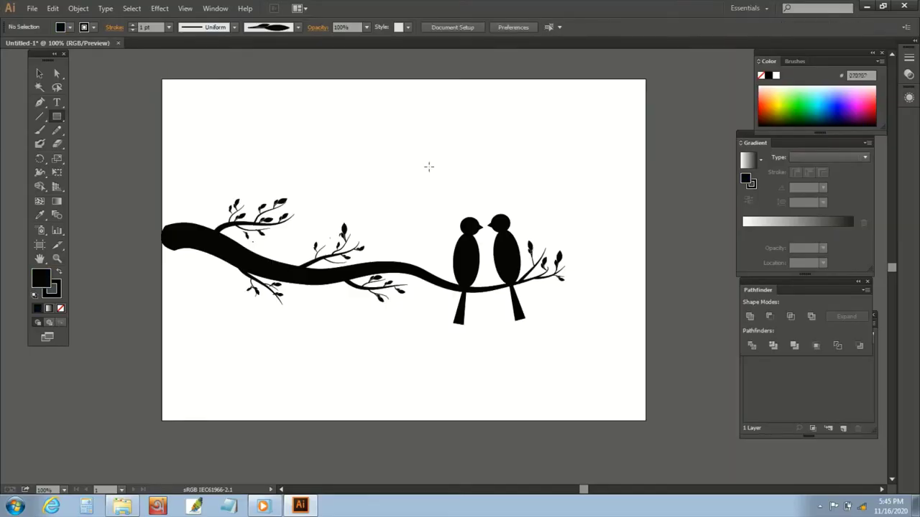
Draw a large circle and position it over the two birds.
drag(59, 120, 101, 149)
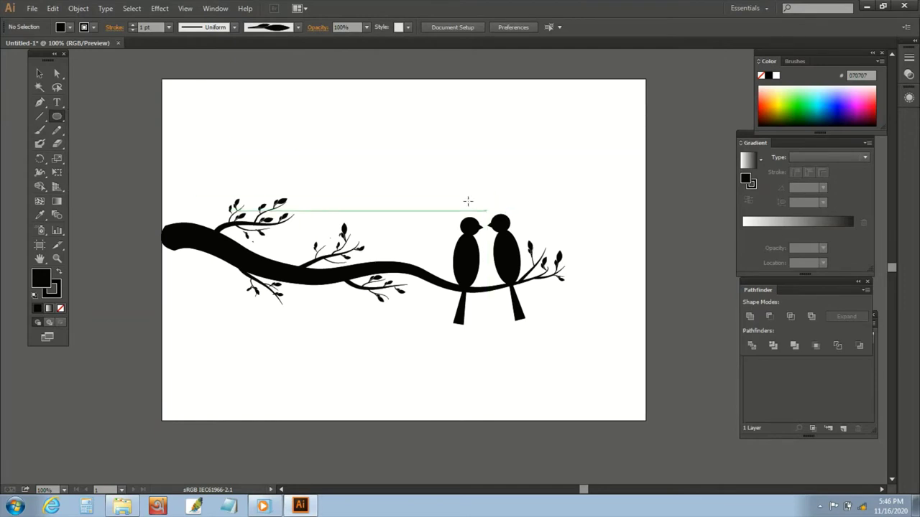
mouse_move(424, 192)
mouse_down()
mouse_move(541, 321)
mouse_move(570, 336)
mouse_up()
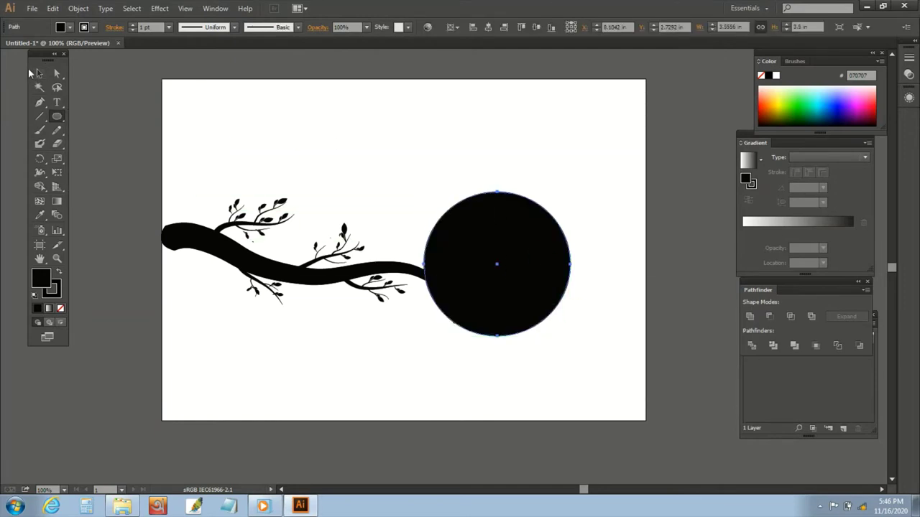
double_click(39, 73)
click(522, 336)
mouse_move(501, 203)
mouse_down()
mouse_move(467, 197)
mouse_move(478, 202)
mouse_up()
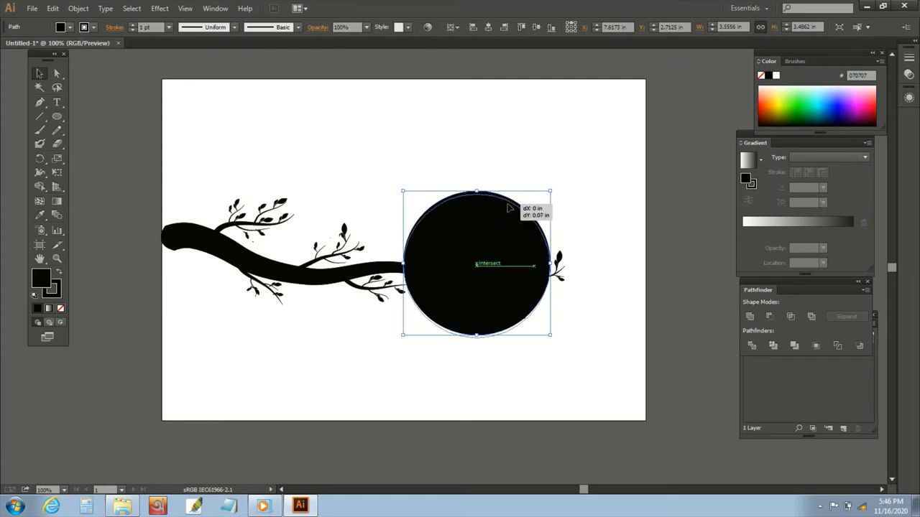
drag(509, 205, 511, 201)
click(568, 152)
Send the circle behind the birds and branch and fill it white (FFFFFF).
right_click(476, 229)
click(456, 245)
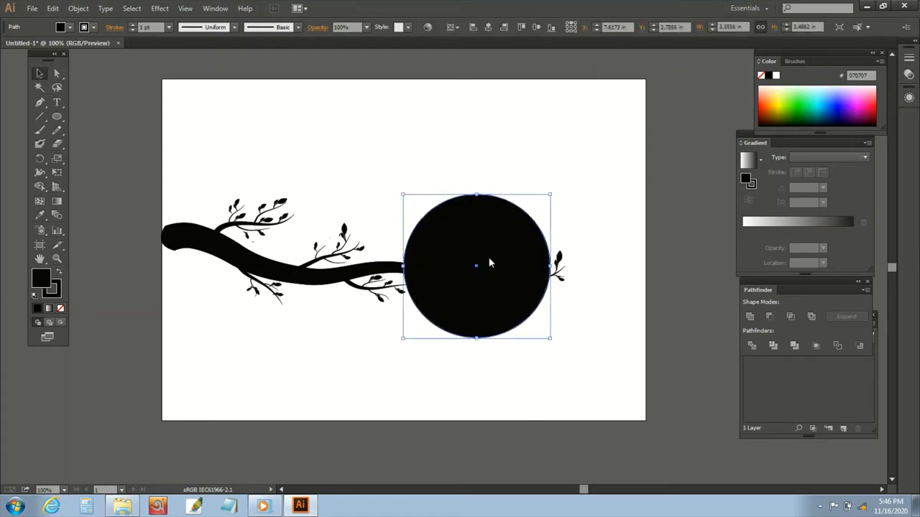
right_click(489, 257)
click(639, 460)
double_click(39, 280)
text(F2F2F2)
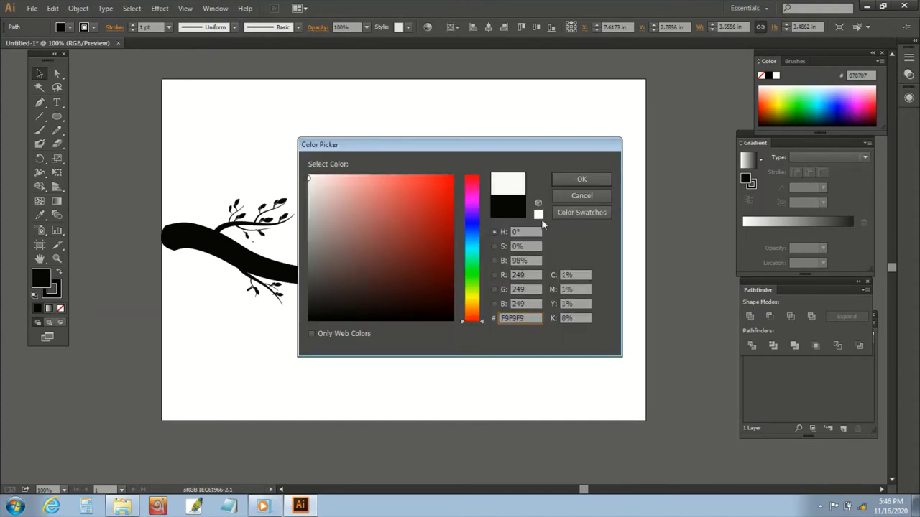
click(539, 214)
click(581, 178)
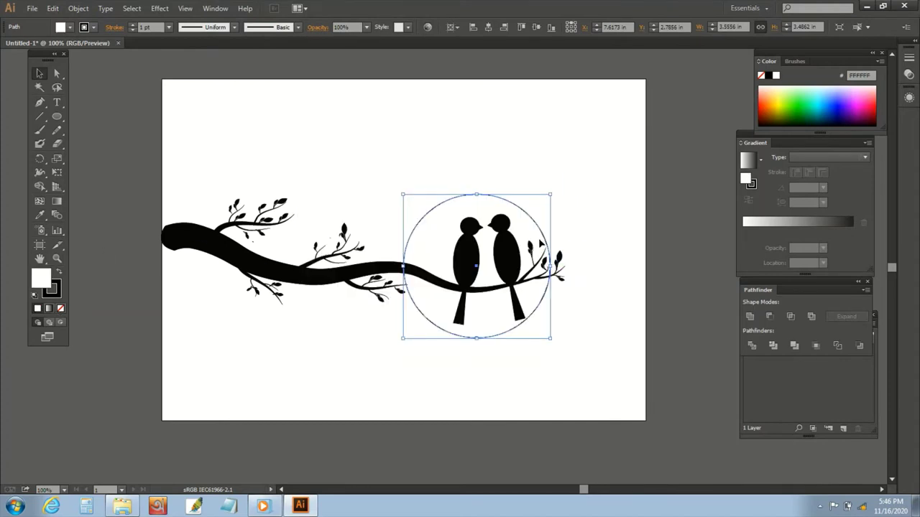
drag(541, 231, 548, 234)
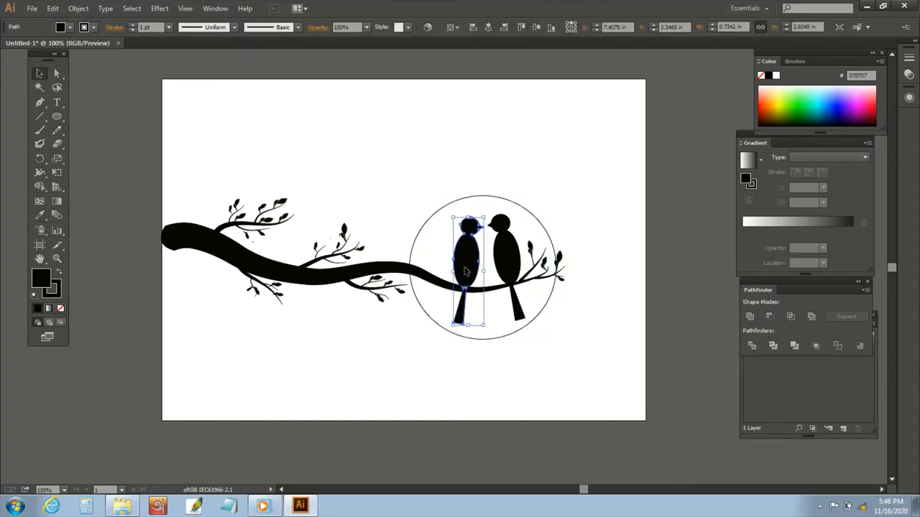
Move the left bird down onto the branch and shrink it, then shorten and reposition the right bird.
mouse_move(466, 270)
mouse_down()
mouse_move(457, 271)
mouse_move(501, 272)
mouse_up()
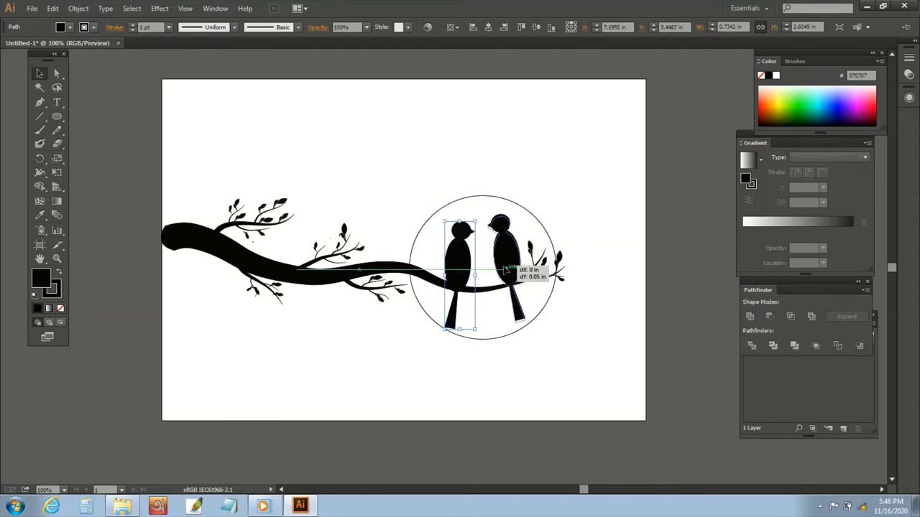
click(612, 179)
click(475, 232)
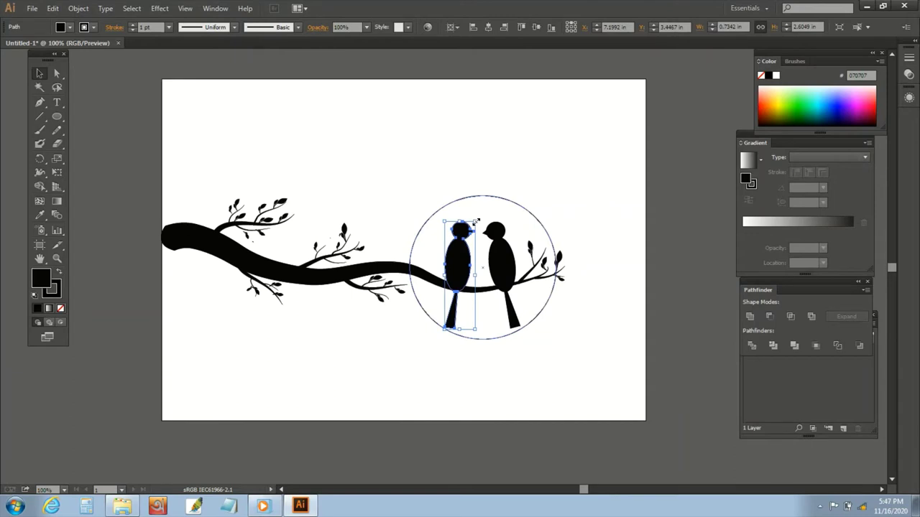
drag(462, 266, 479, 263)
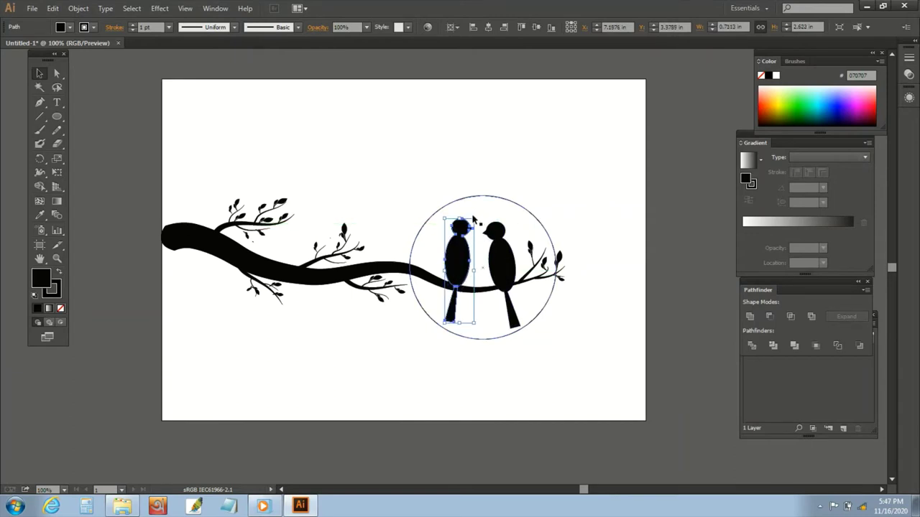
drag(473, 218, 471, 235)
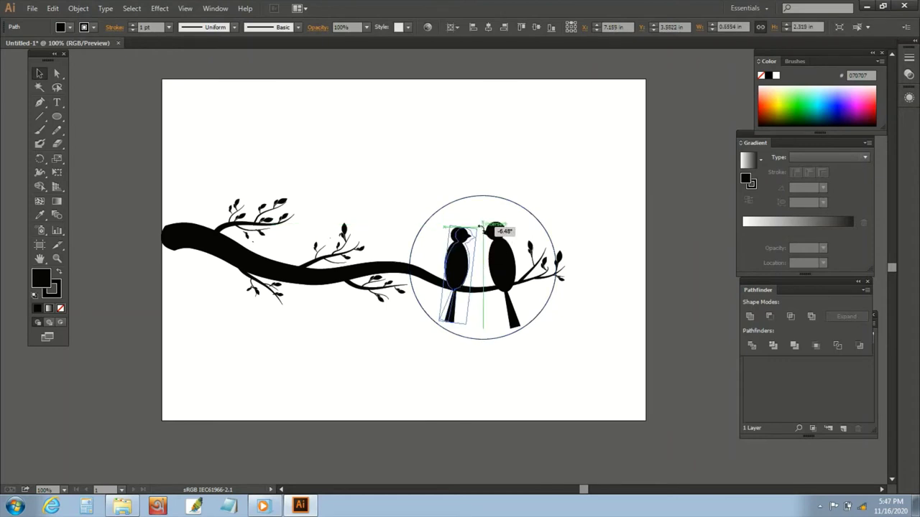
click(506, 256)
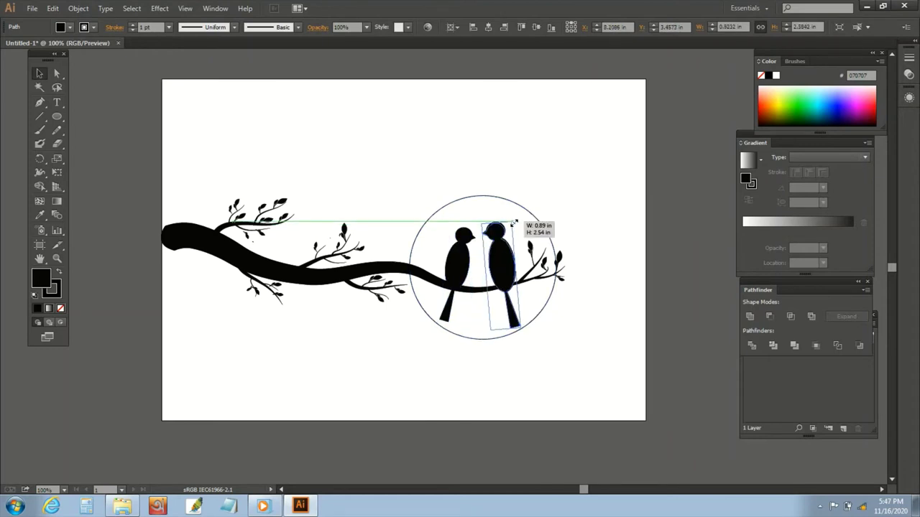
drag(512, 221, 500, 256)
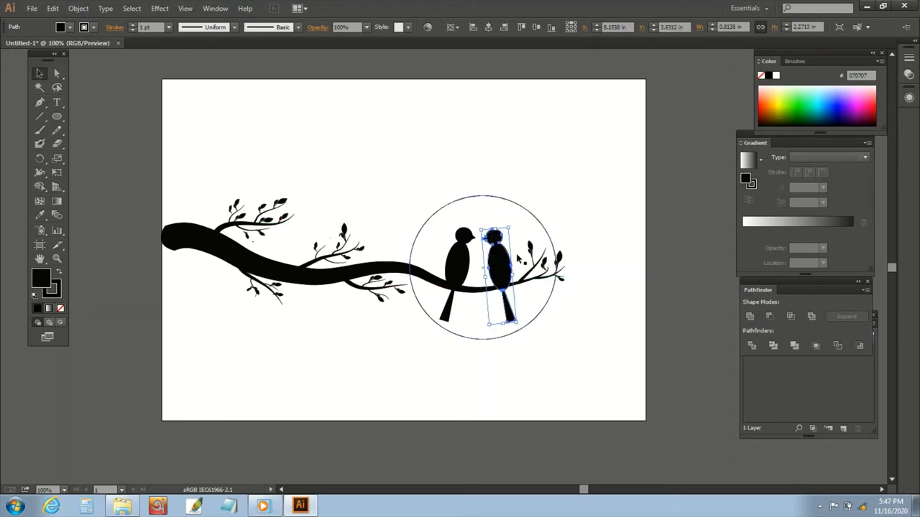
click(575, 234)
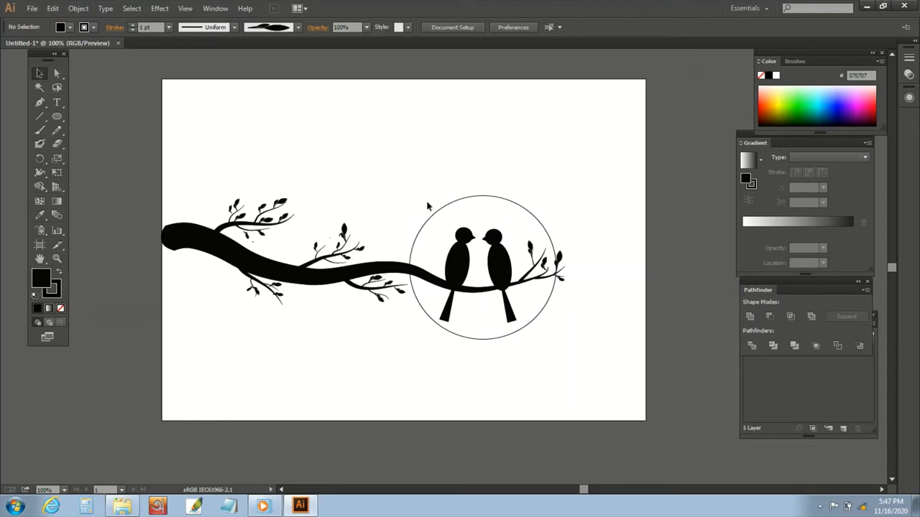
click(57, 118)
drag(59, 120, 72, 117)
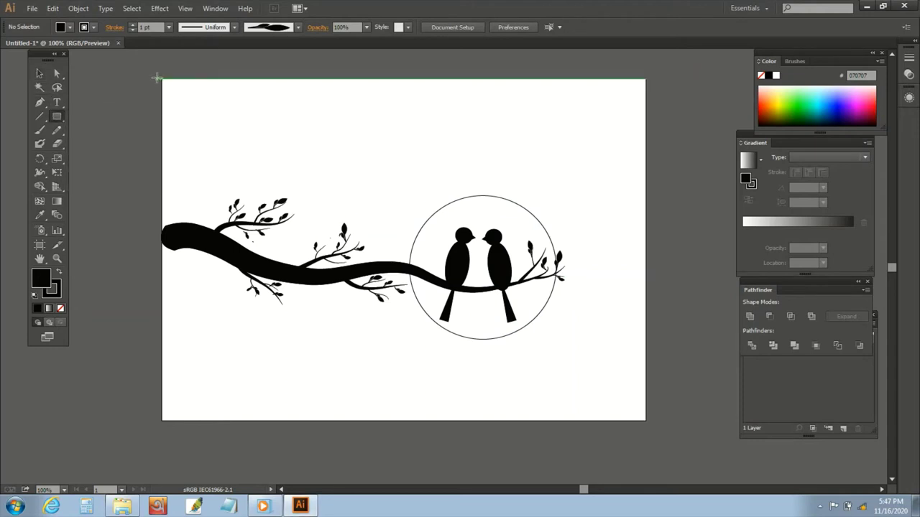
Draw an artboard-covering rectangle, fill it dark navy blue, and send it to the back.
drag(161, 78, 645, 421)
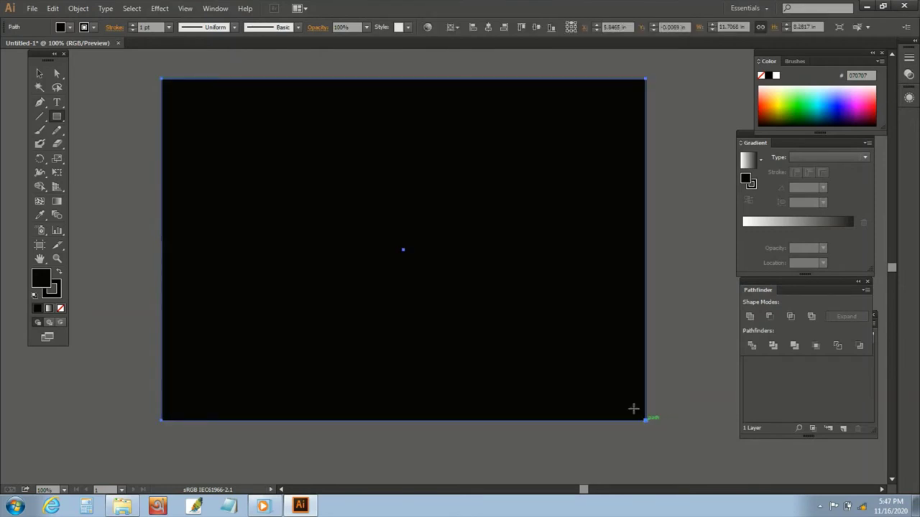
double_click(41, 278)
click(471, 234)
drag(419, 254, 403, 271)
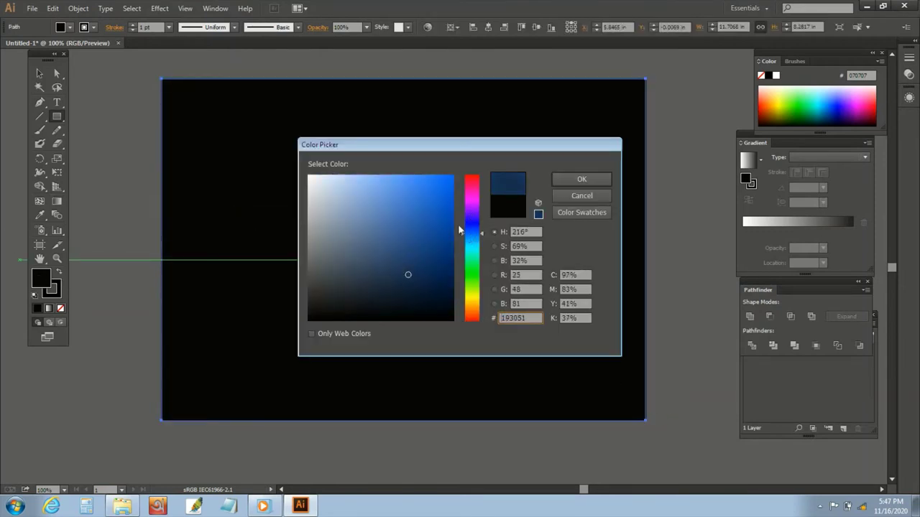
click(582, 179)
right_click(374, 177)
mouse_move(406, 339)
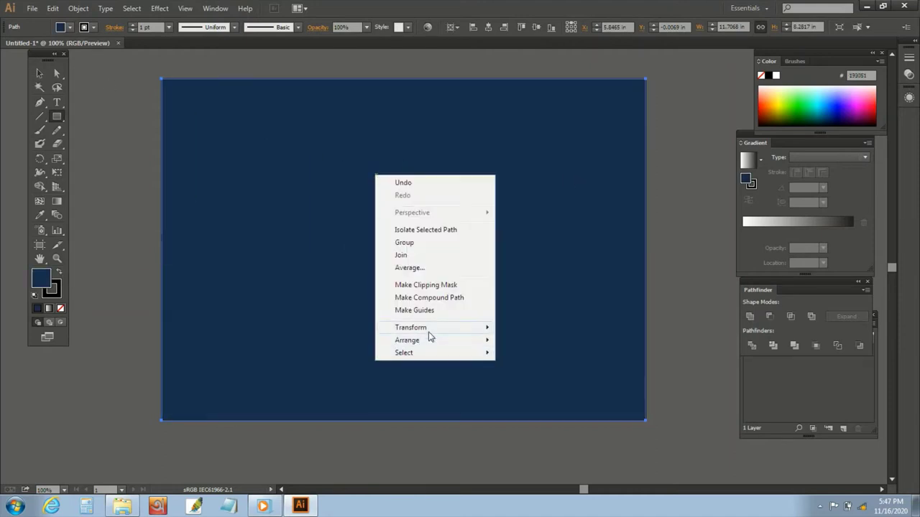
click(564, 380)
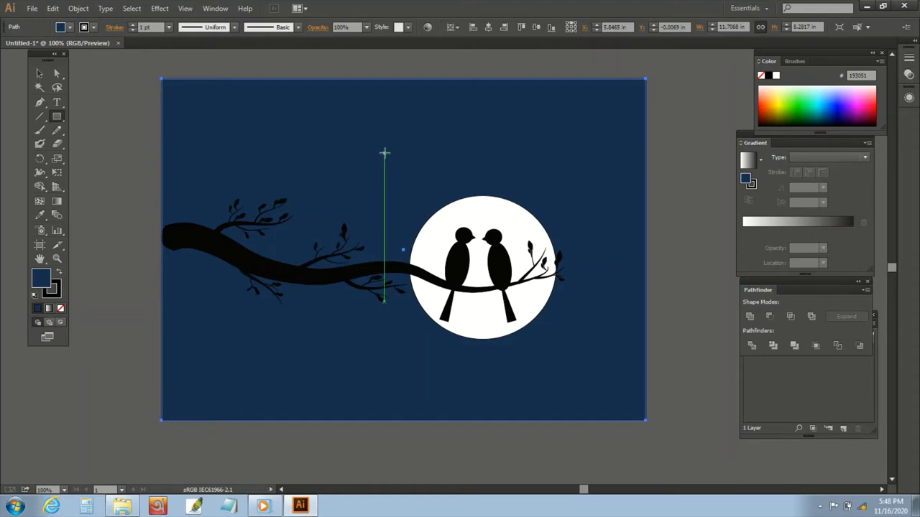
key(ctrl+shift+a)
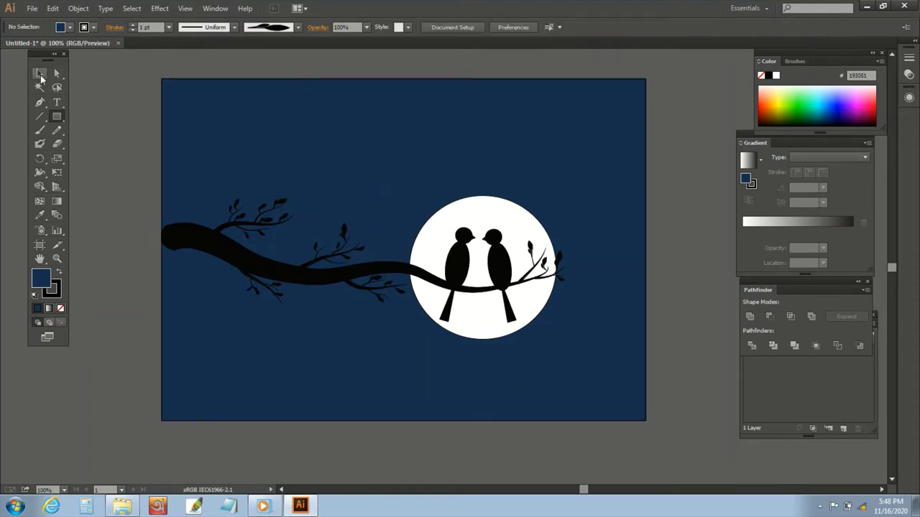
Create a first 0.1389 in Offset Path circle around the white moon.
click(41, 75)
click(521, 212)
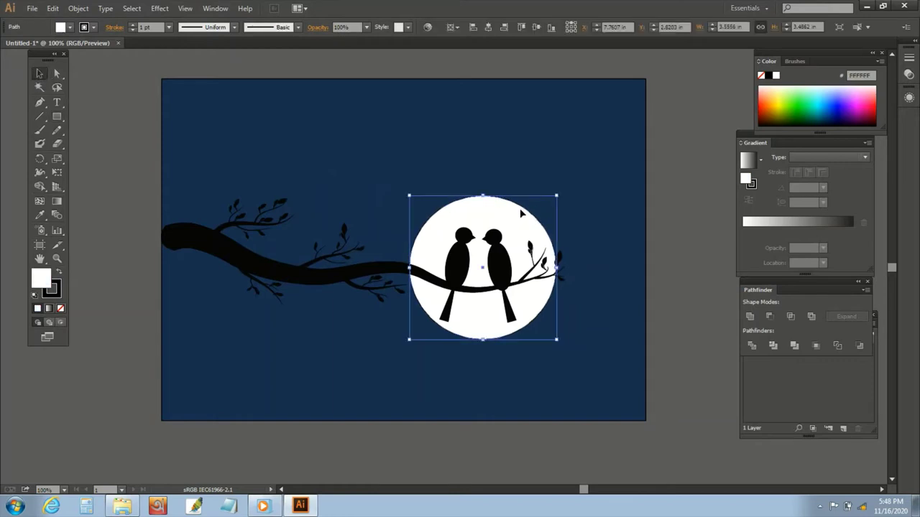
click(78, 8)
mouse_move(91, 242)
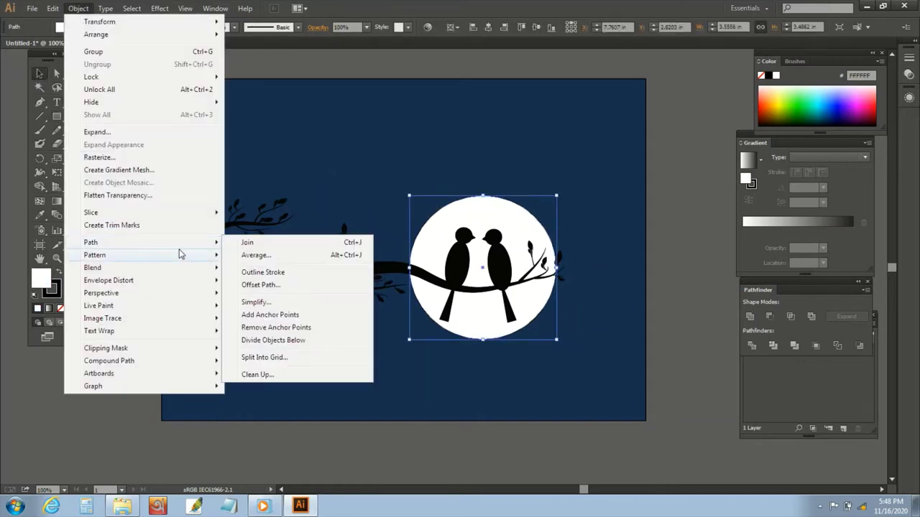
click(279, 287)
click(616, 219)
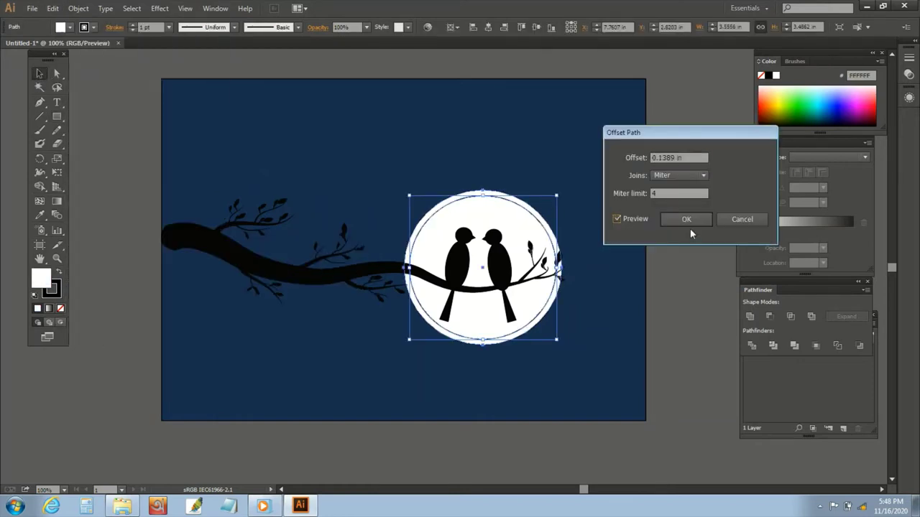
click(679, 220)
click(78, 8)
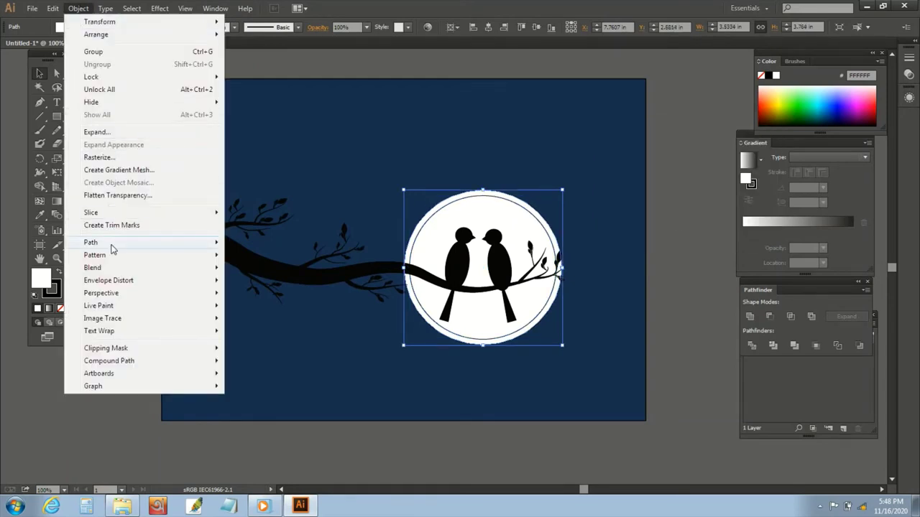
mouse_move(90, 242)
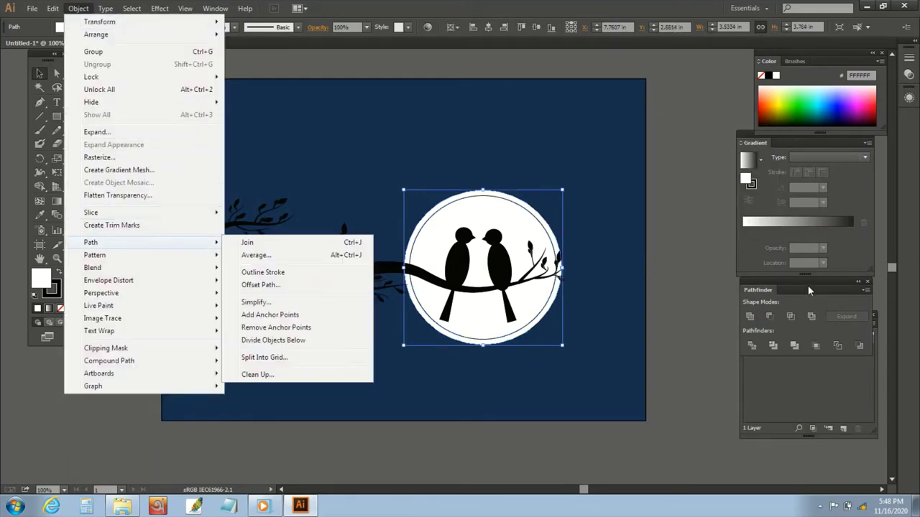
click(810, 290)
Add two more progressively larger Offset Path circles around the moon.
key(ctrl+shift+F9)
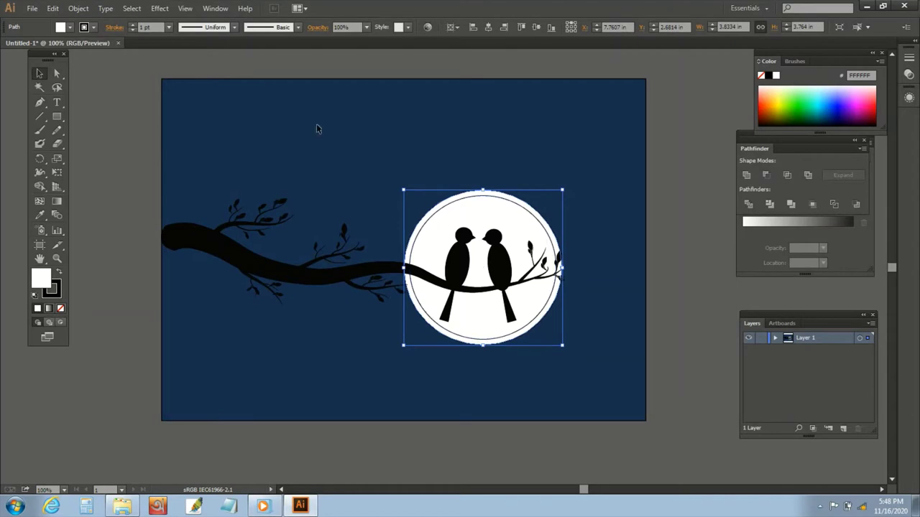
click(78, 8)
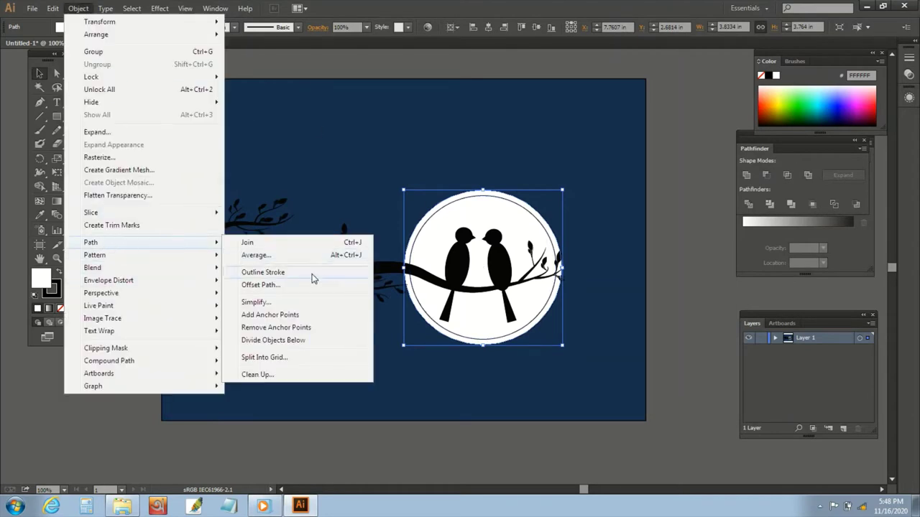
click(312, 281)
click(616, 220)
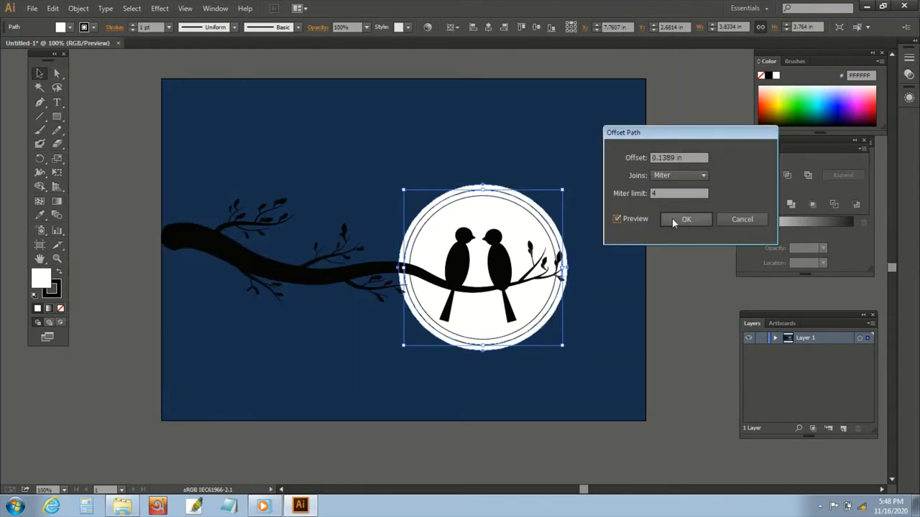
click(672, 219)
click(78, 8)
mouse_move(91, 242)
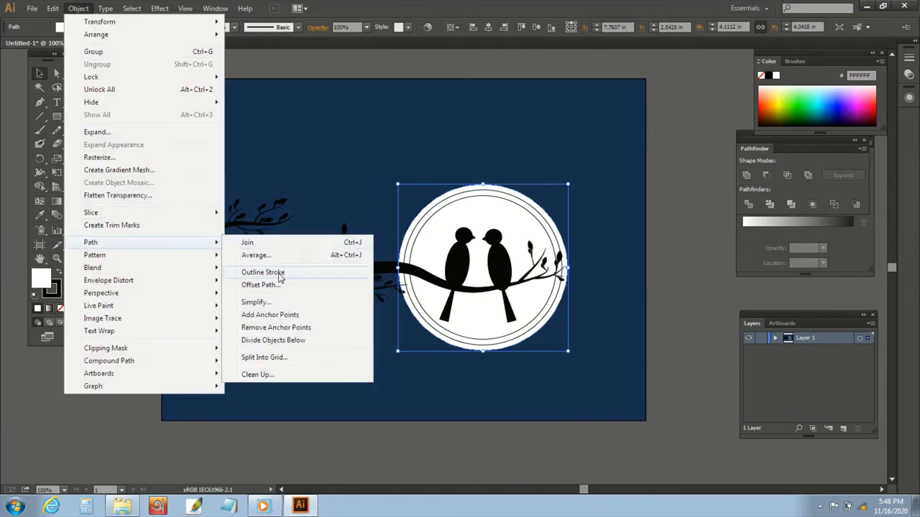
click(312, 281)
click(683, 222)
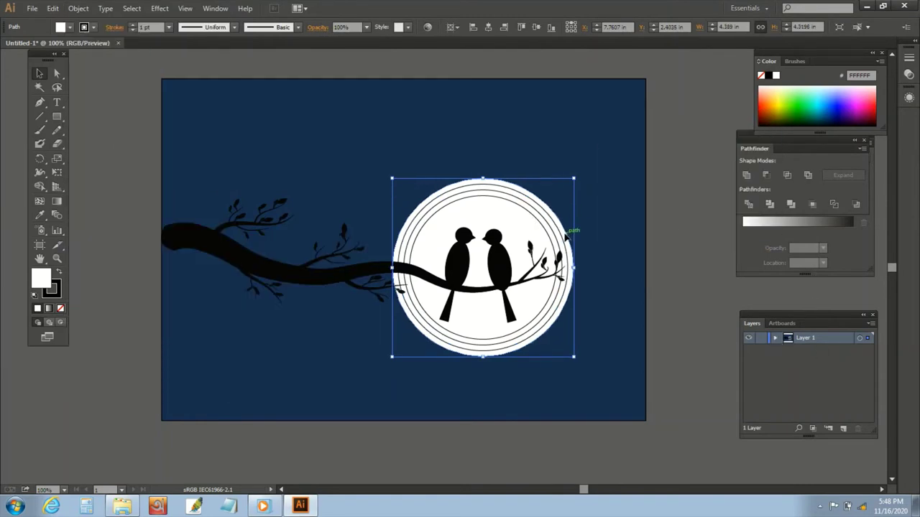
Fill the outer circle and the next ring with muted steel blue shades such as 4A7089.
double_click(36, 282)
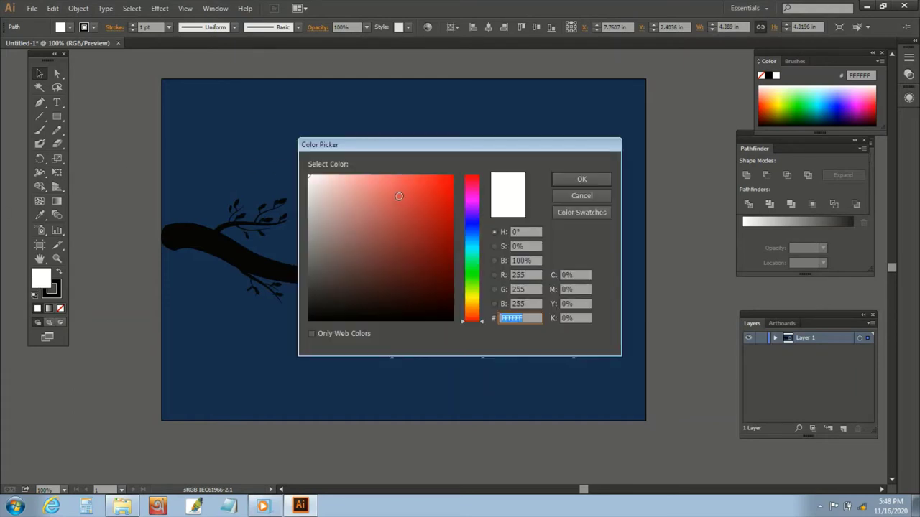
click(473, 237)
click(374, 233)
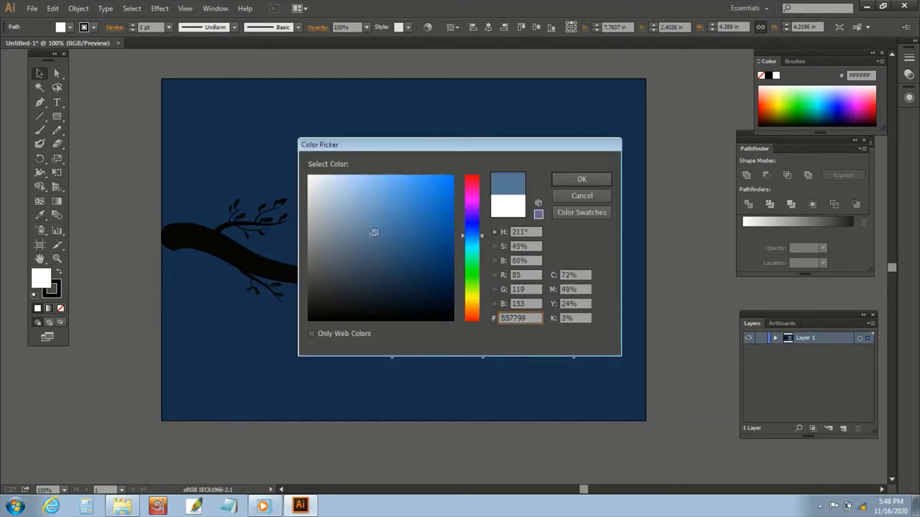
drag(373, 232, 378, 244)
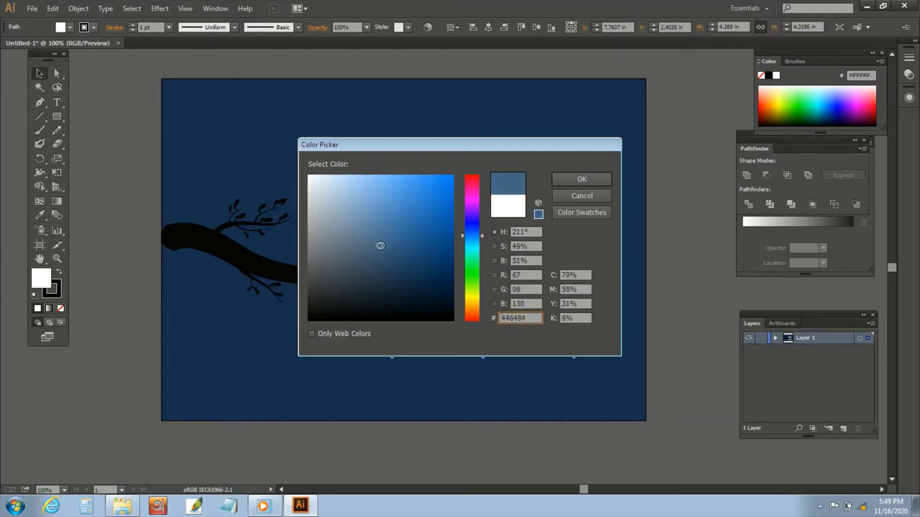
click(581, 179)
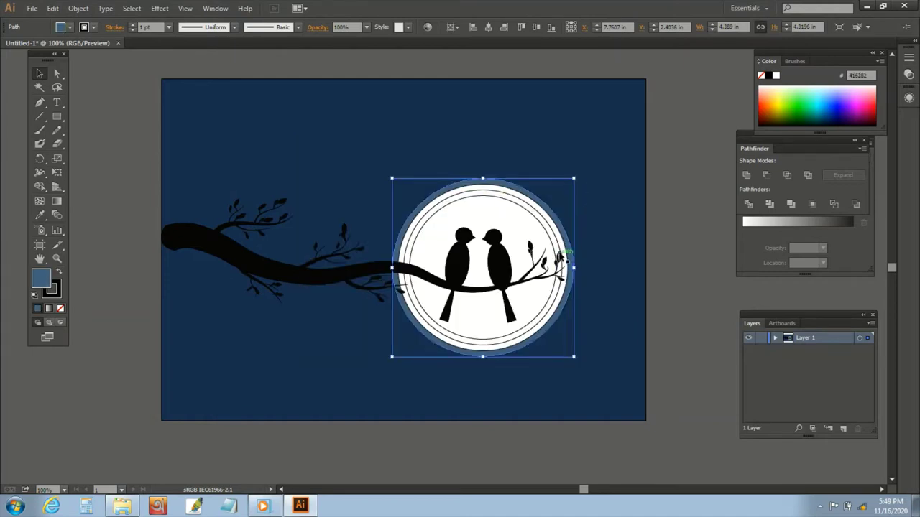
click(562, 261)
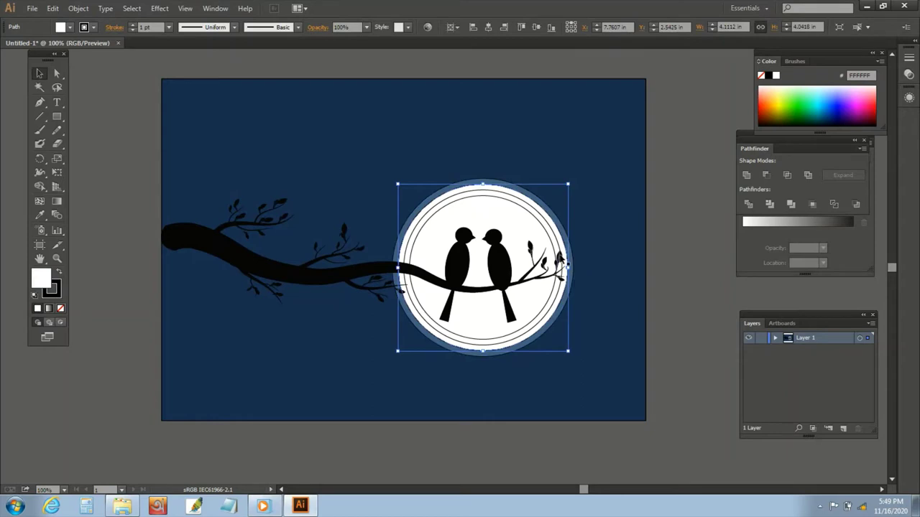
double_click(42, 279)
click(473, 237)
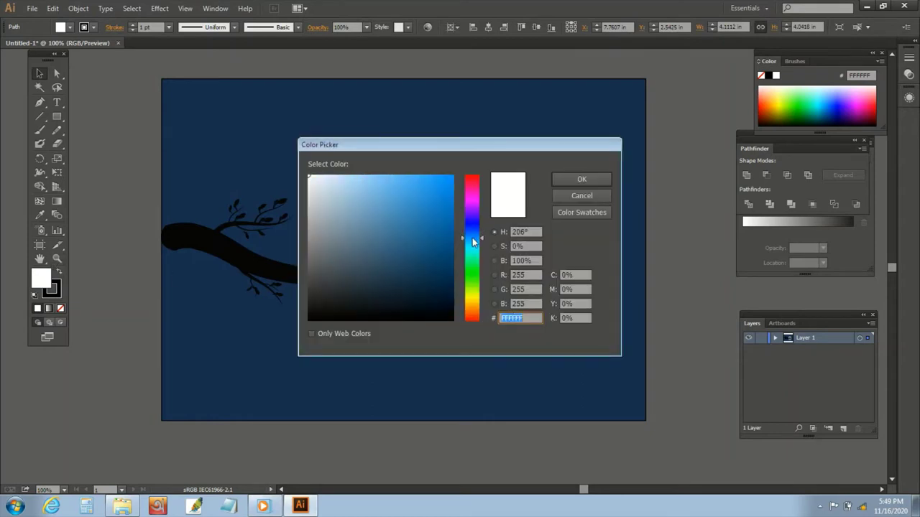
mouse_move(373, 257)
mouse_down()
mouse_move(378, 234)
mouse_move(375, 243)
mouse_up()
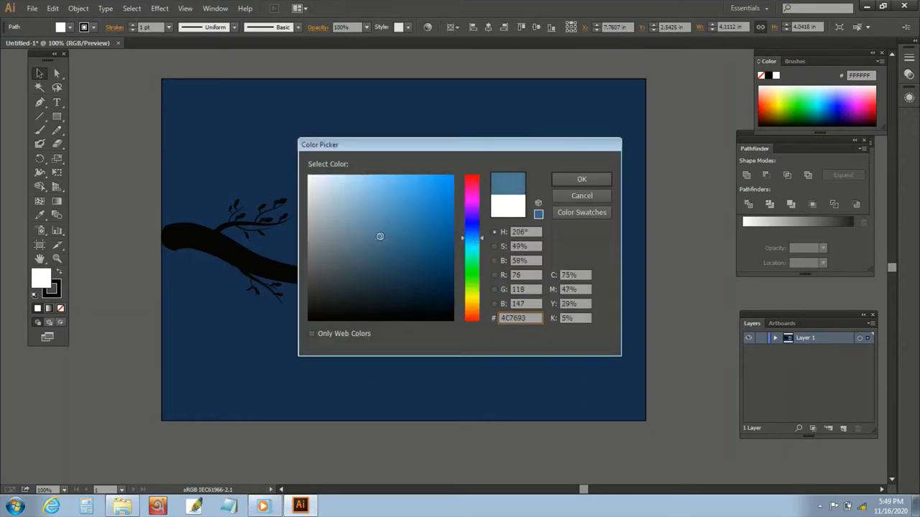
click(581, 179)
Fill another ring light blue and the remaining white ring soft lavender 737DAB.
click(553, 241)
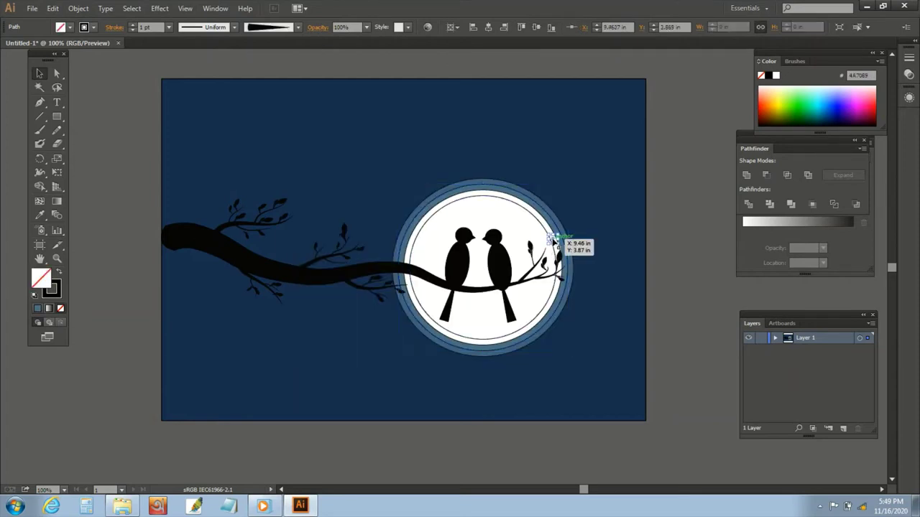
double_click(37, 285)
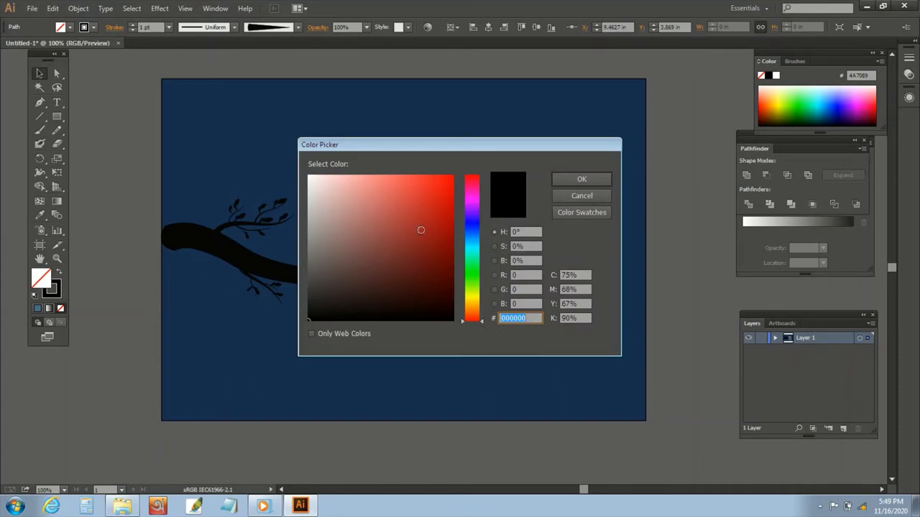
click(472, 239)
drag(357, 222, 335, 204)
click(593, 179)
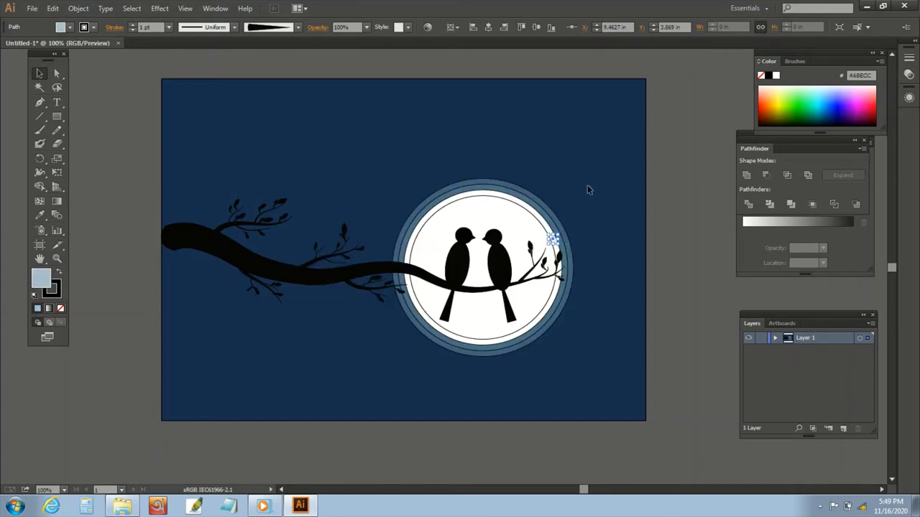
click(555, 242)
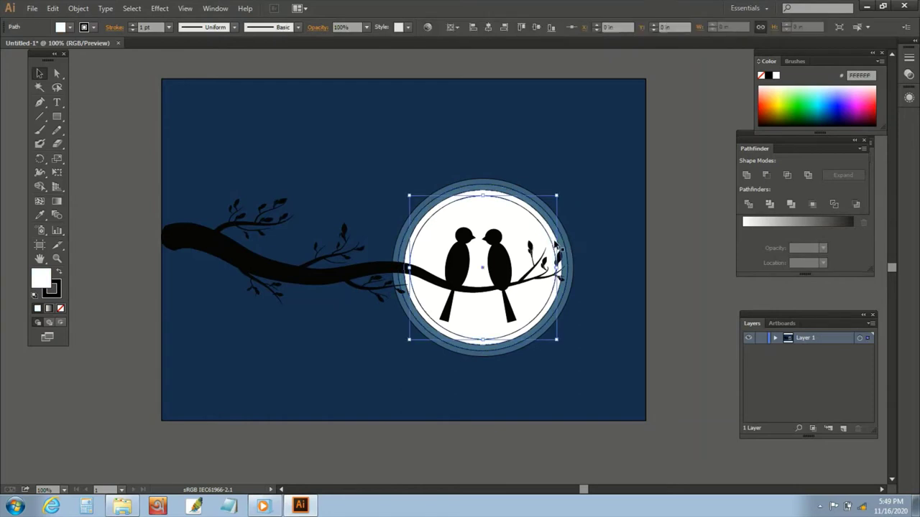
double_click(550, 233)
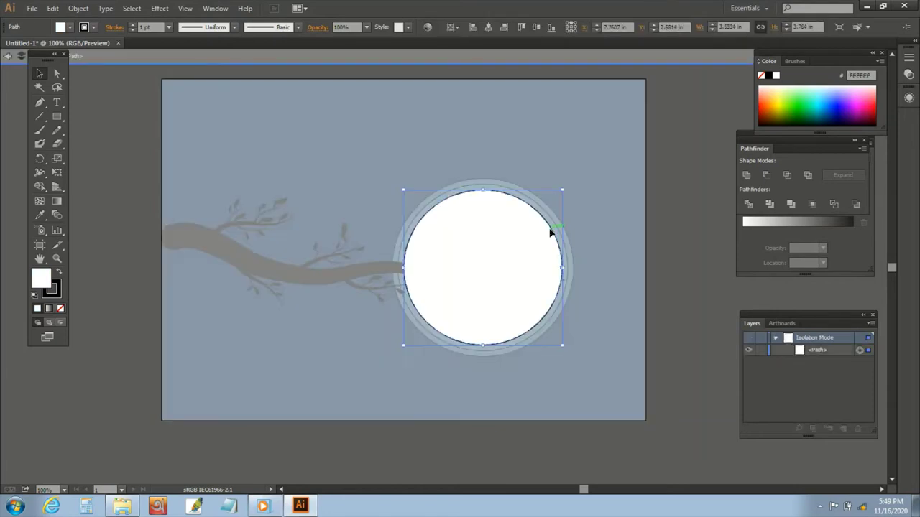
double_click(591, 206)
click(557, 245)
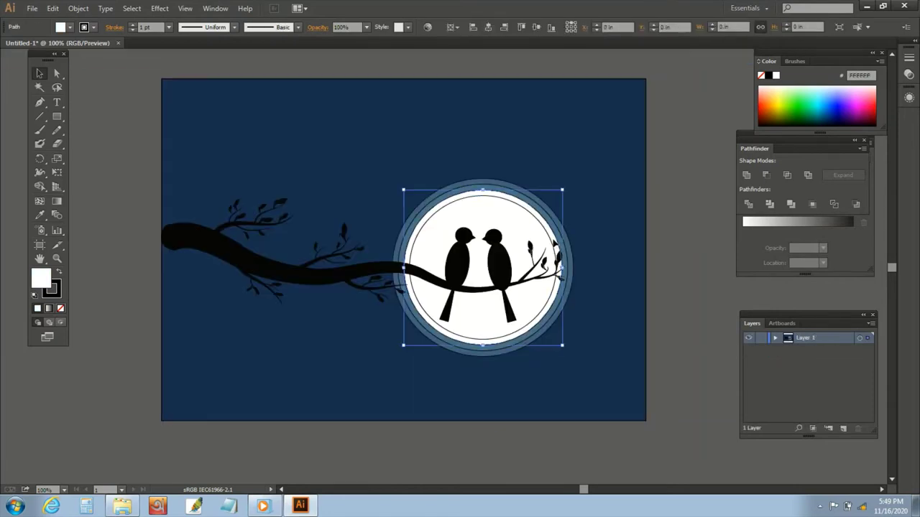
double_click(44, 279)
click(470, 230)
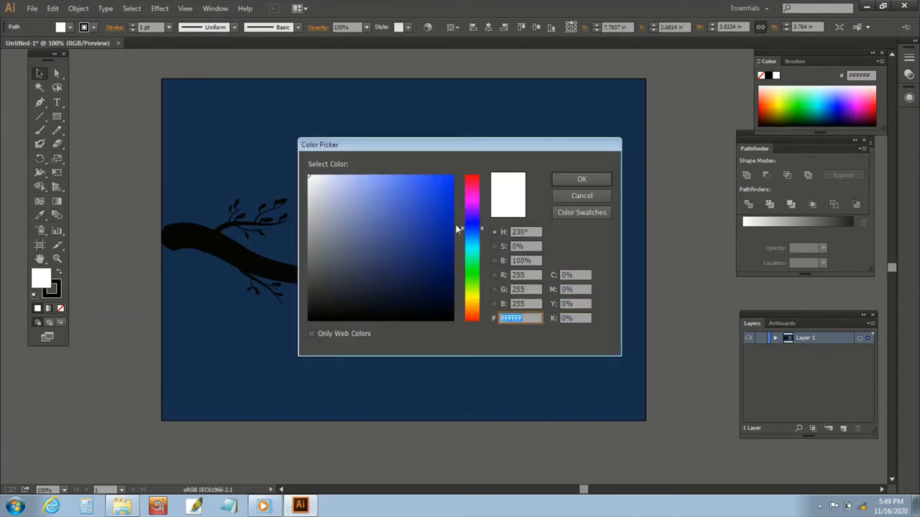
drag(336, 212, 352, 222)
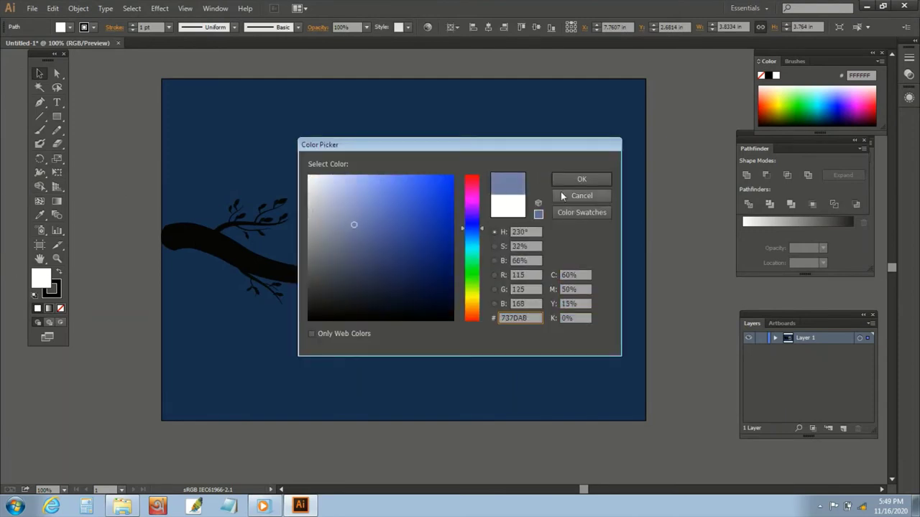
click(581, 179)
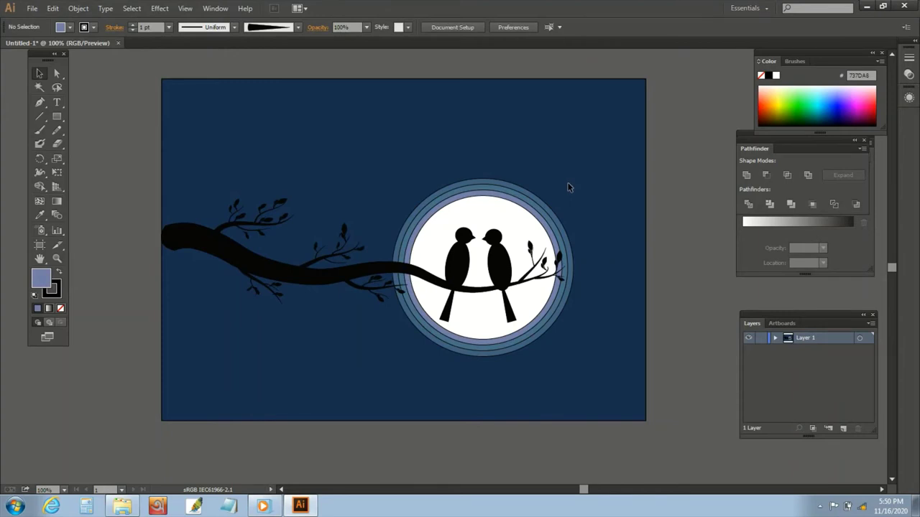
Set the steel-blue halo ring's opacity to 60%.
click(533, 232)
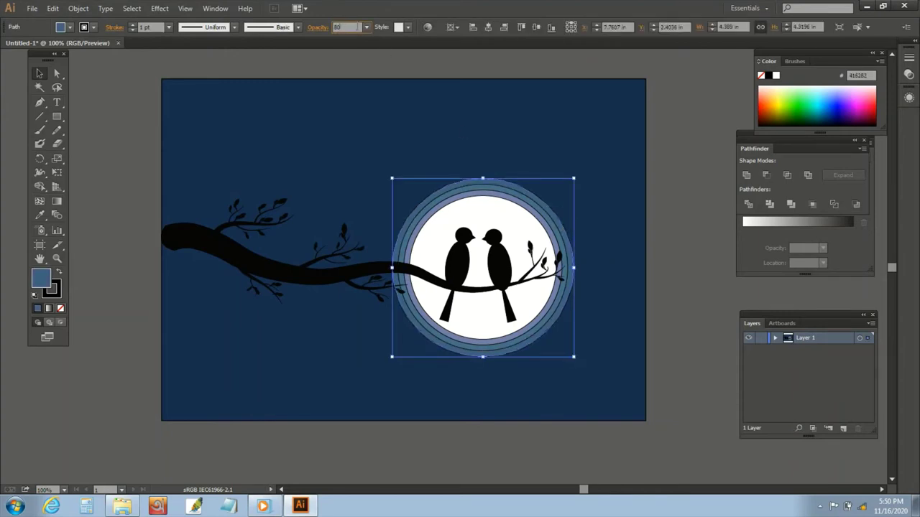
double_click(559, 220)
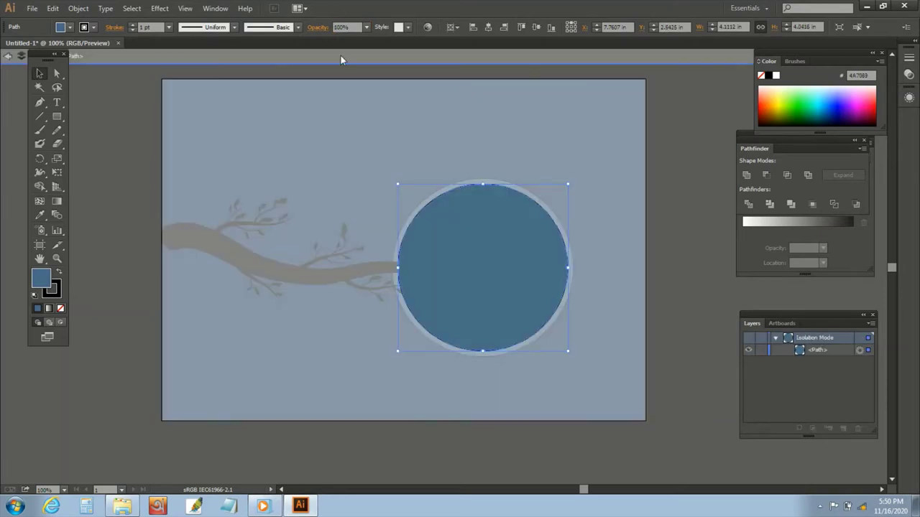
double_click(591, 154)
click(550, 226)
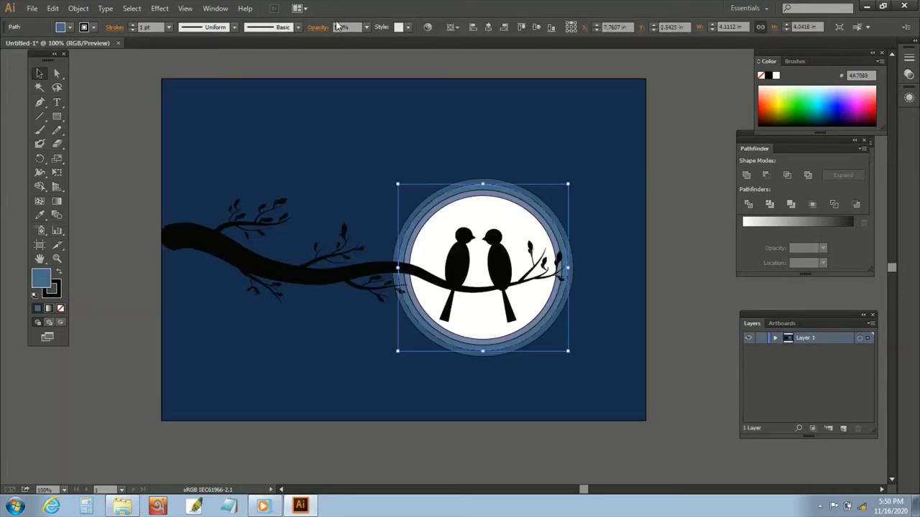
click(340, 26)
text(60)
key(Return)
Try 40% opacity on the white moon circle, then undo it to keep it fully opaque.
click(547, 230)
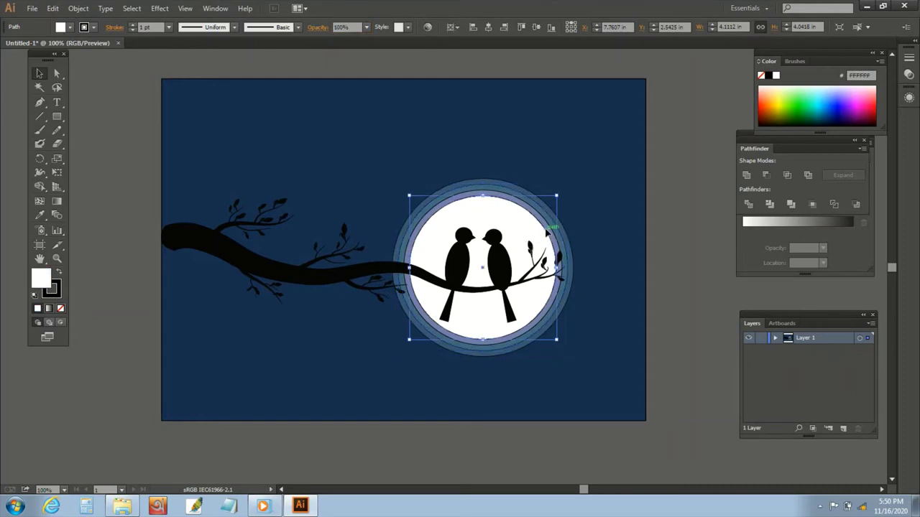
click(341, 27)
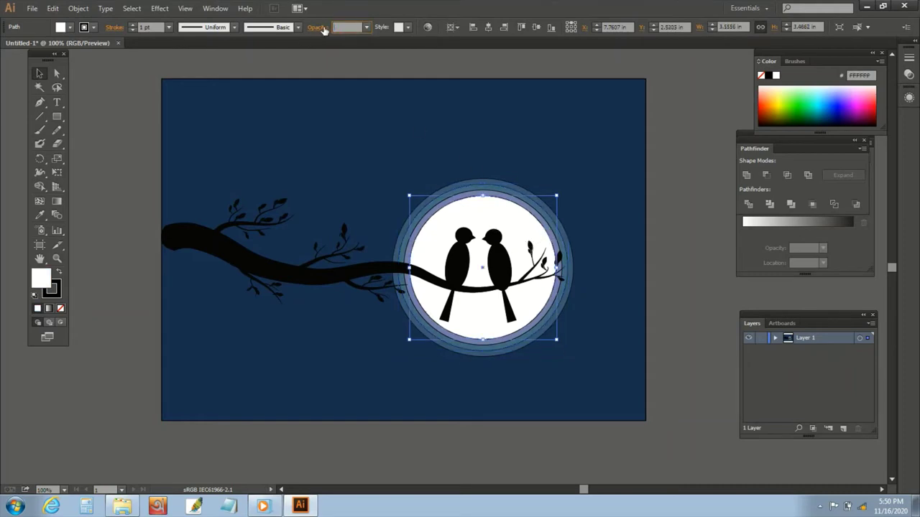
text(40)
key(Return)
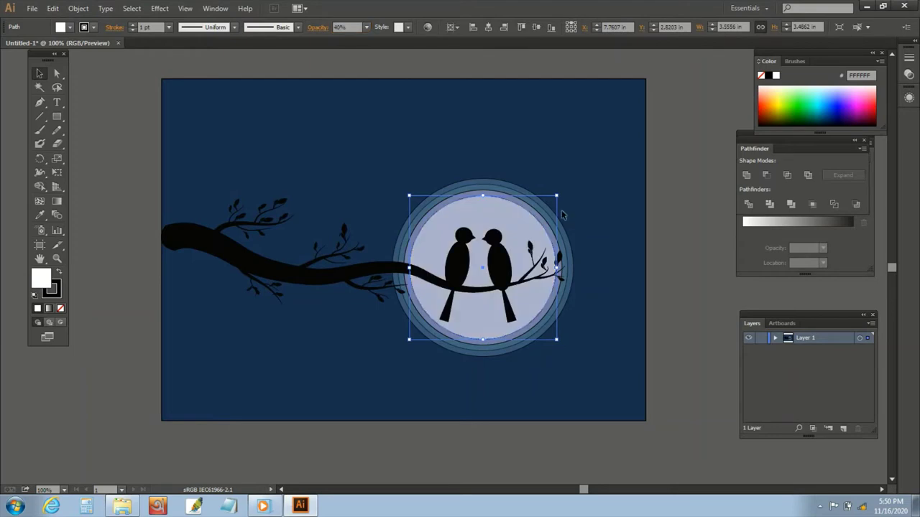
click(523, 158)
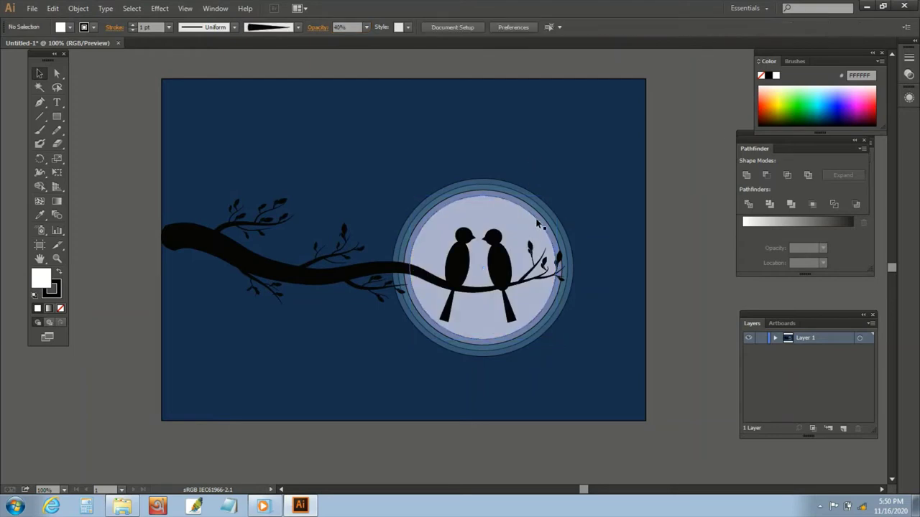
key(ctrl+z)
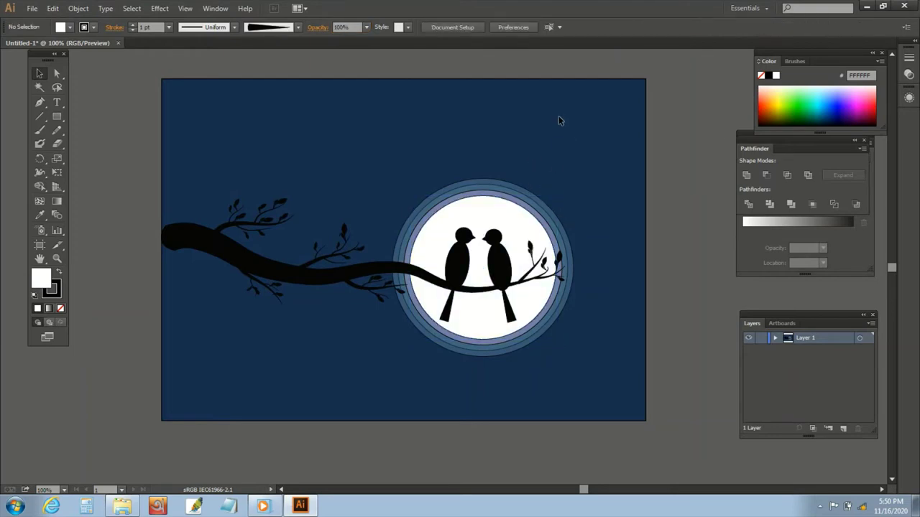
Apply a 26-pixel Gaussian Blur to the moon and its halo rings.
click(501, 201)
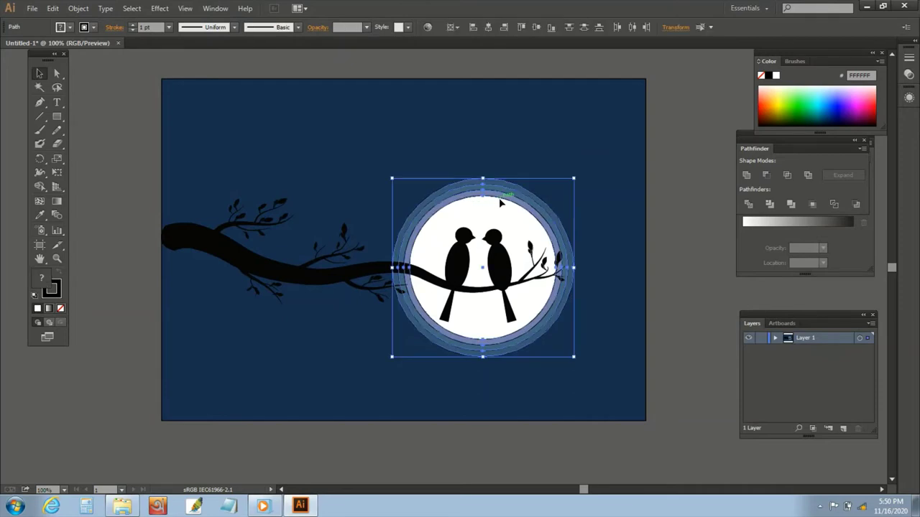
click(156, 9)
click(553, 146)
click(589, 185)
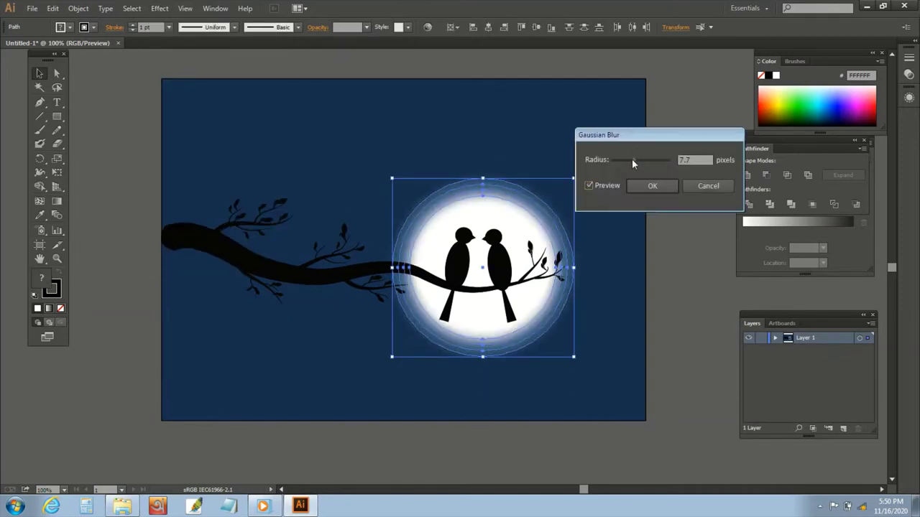
drag(631, 160, 644, 161)
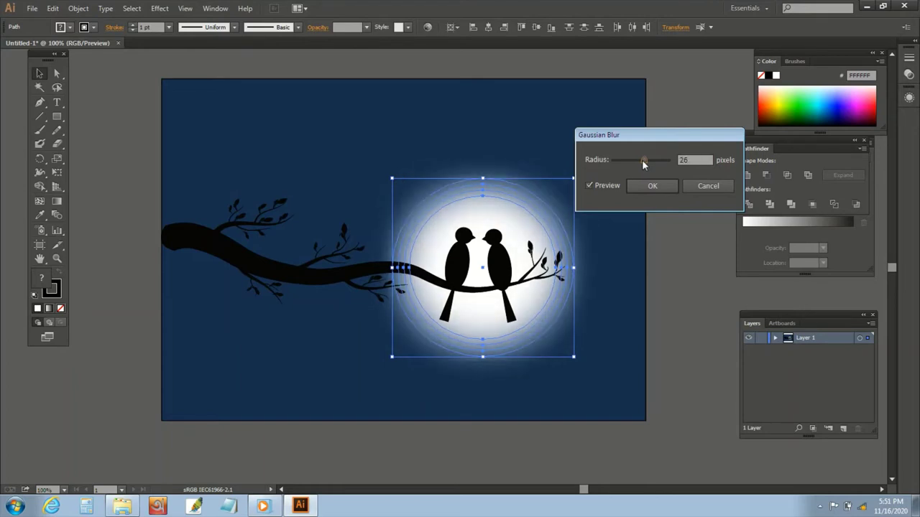
click(652, 185)
click(588, 112)
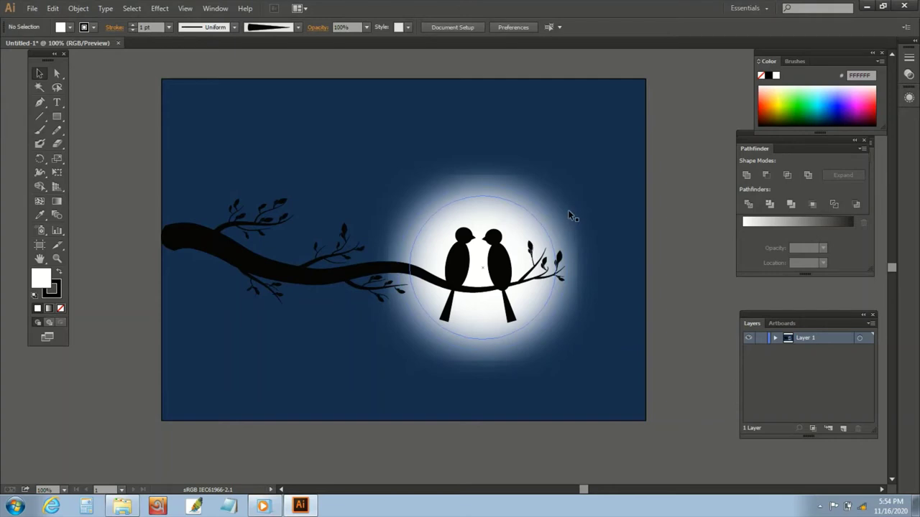
Add an Offset Path outline around the moon glow, previewing before applying.
click(575, 181)
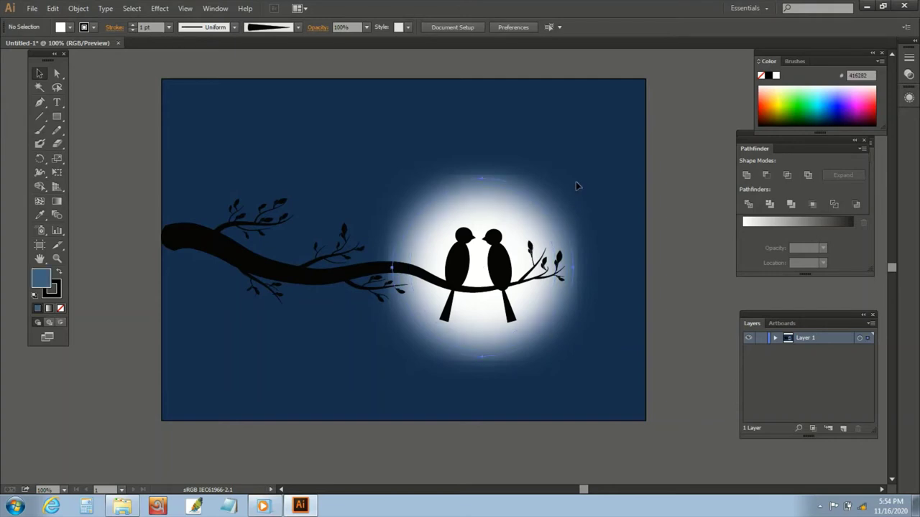
click(79, 8)
click(287, 283)
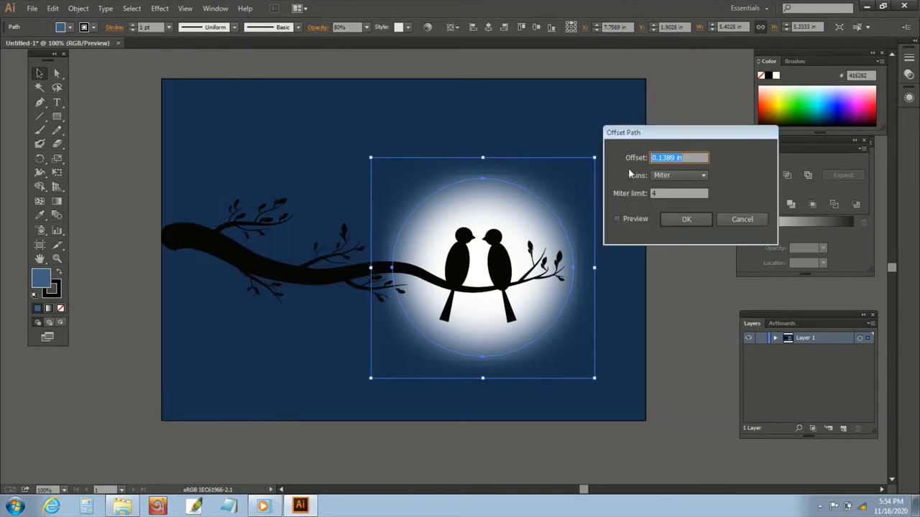
click(617, 219)
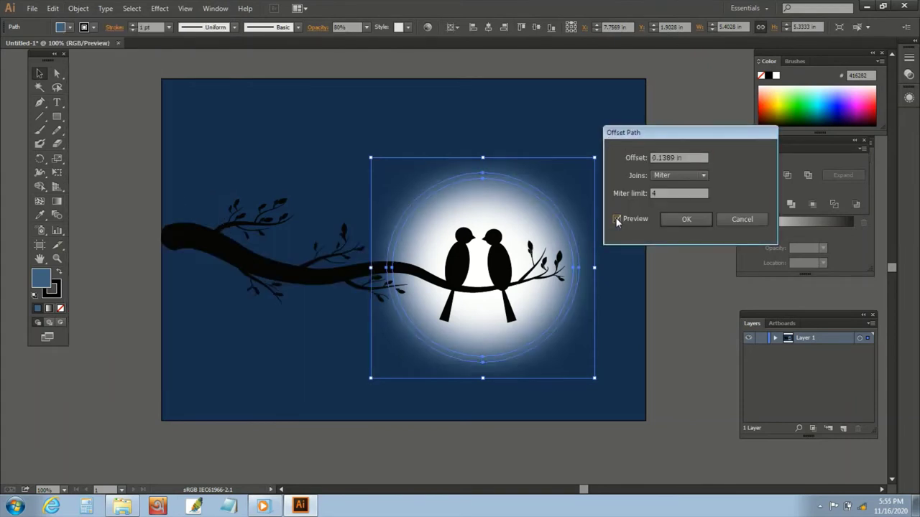
click(687, 220)
Deselect the moon and draw a small ellipse in the upper-left sky, then undo it.
click(78, 8)
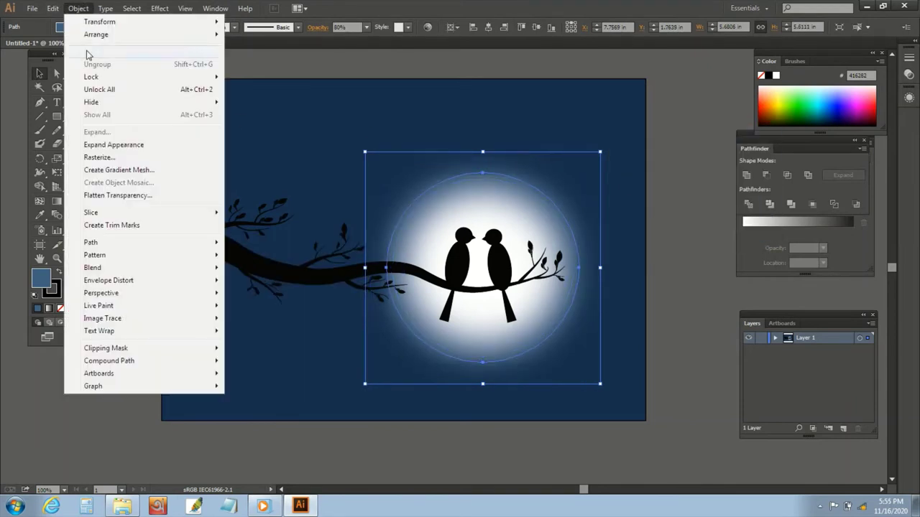
click(412, 74)
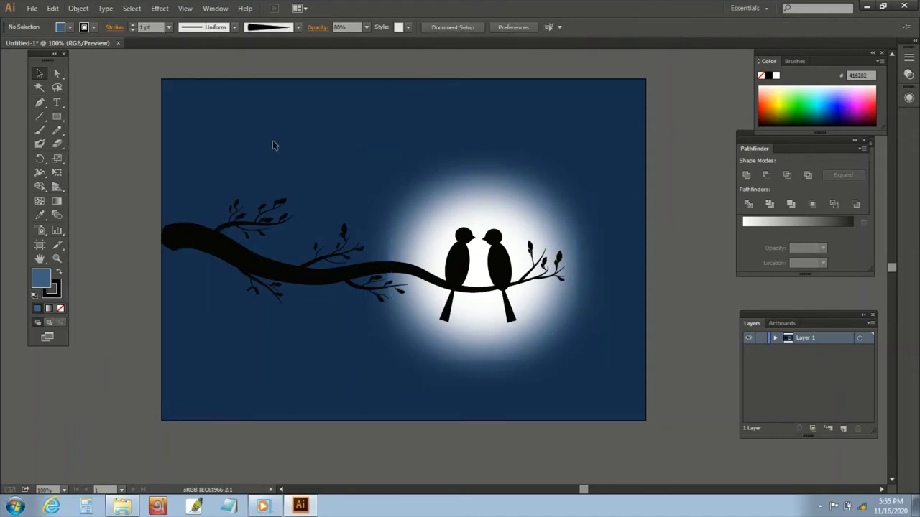
drag(57, 116, 104, 142)
mouse_move(205, 126)
mouse_down()
mouse_move(213, 136)
mouse_move(223, 131)
mouse_up()
key(ctrl+z)
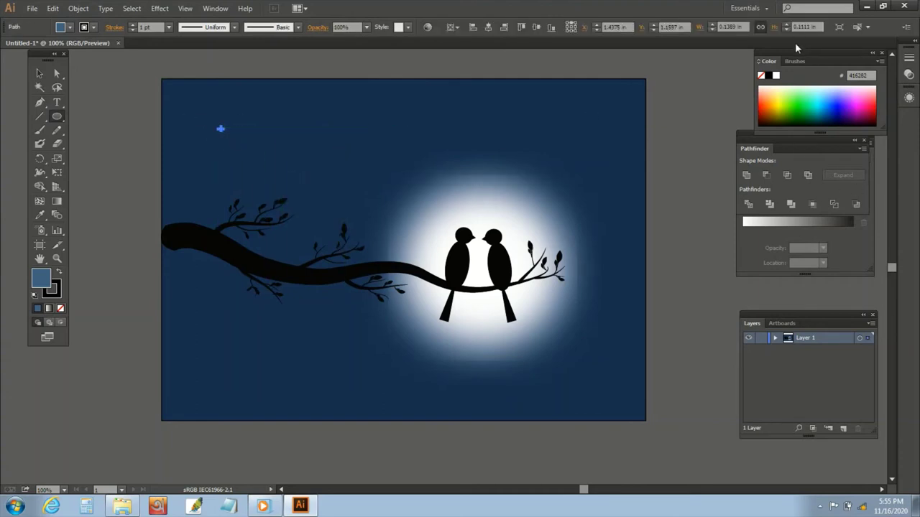
Start a new Scatter Brush from the small shape with random size, spacing and scatter.
click(795, 61)
click(855, 127)
click(530, 146)
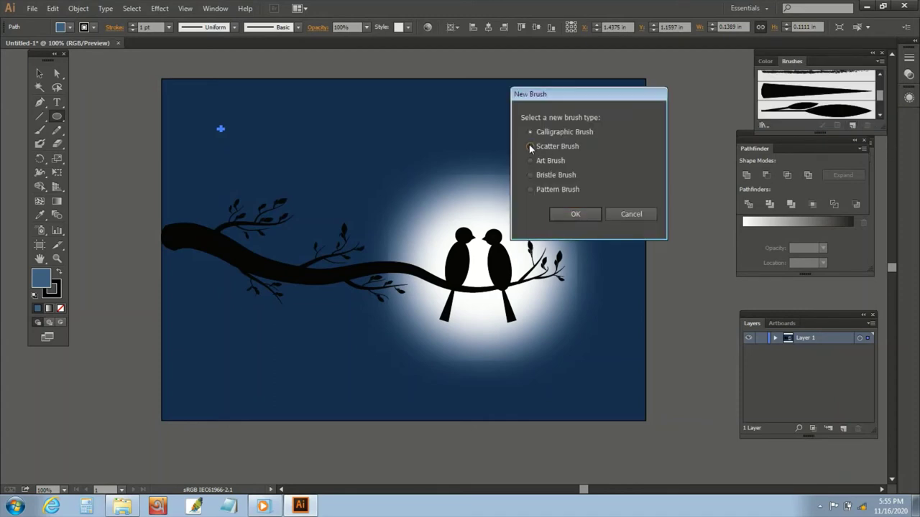
click(574, 214)
click(386, 165)
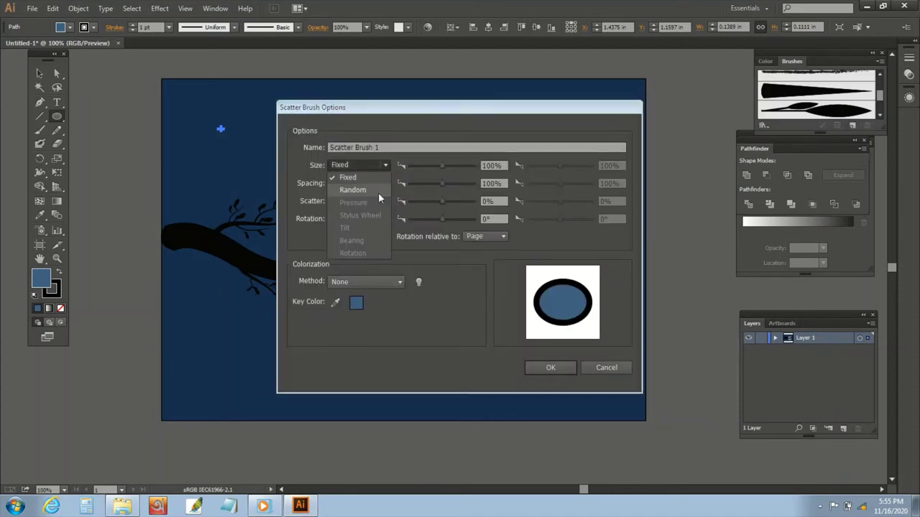
click(378, 191)
click(381, 182)
click(376, 210)
click(369, 225)
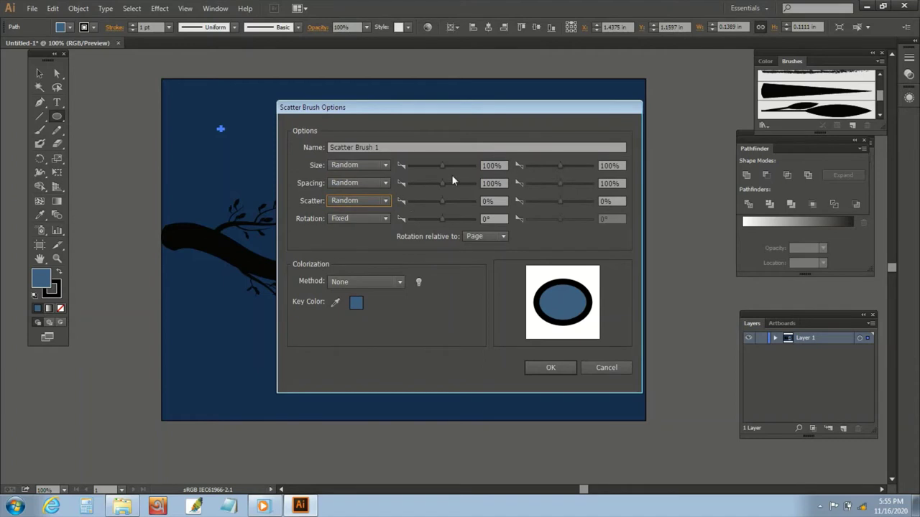
Set minimum size 5%, spacing and scatter 530%, maximum scatter 1000%, and close the dialog.
double_click(495, 166)
text(5)
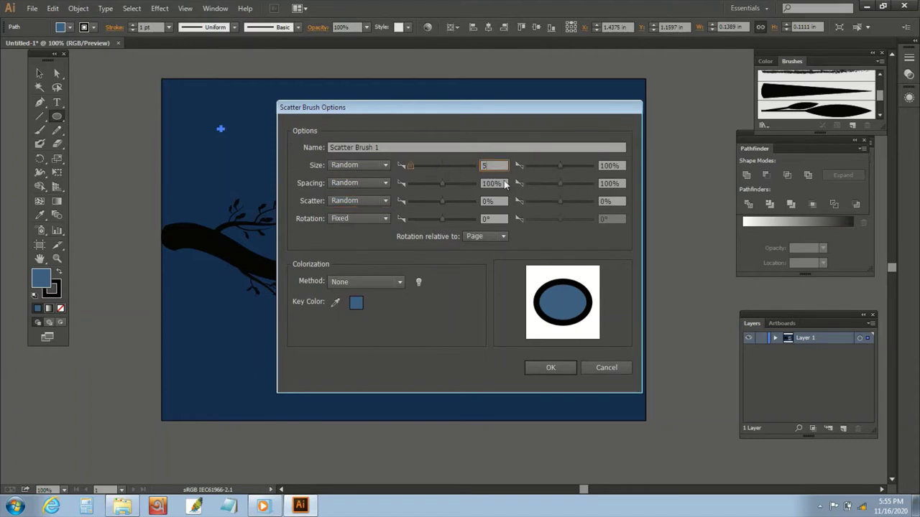
key(Tab)
text(53)
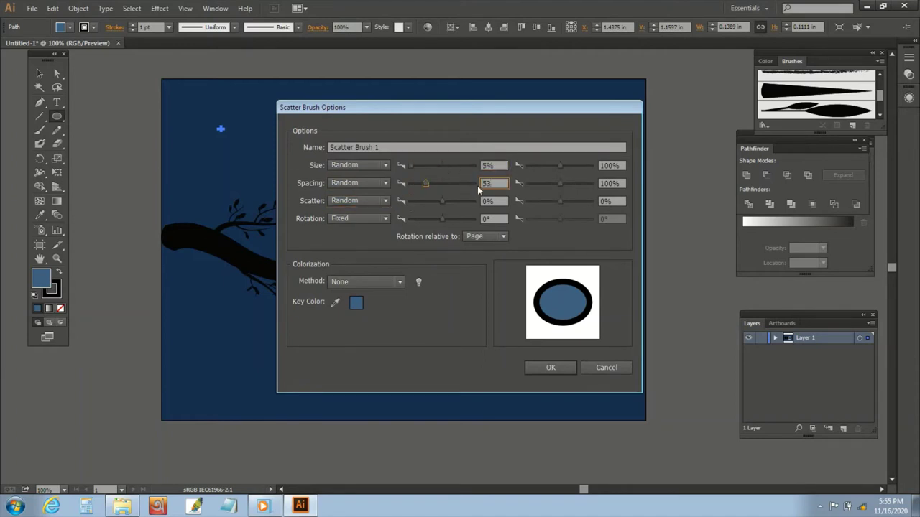
text(0)
key(Tab)
text(530)
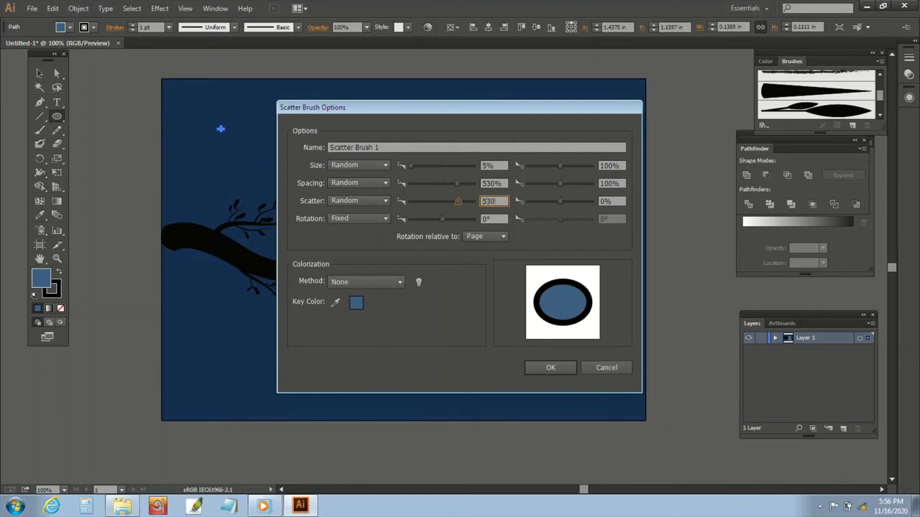
click(561, 186)
drag(563, 201, 654, 219)
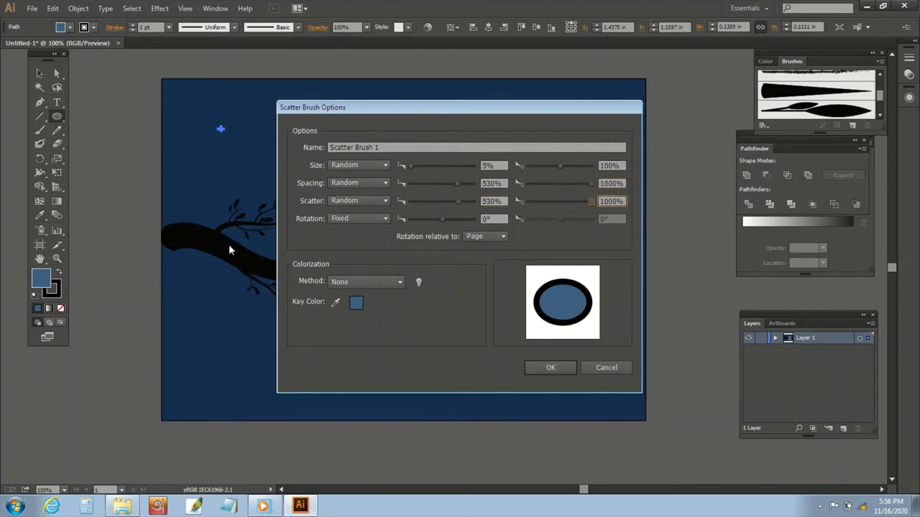
click(607, 368)
Remove the shape's stroke and start a Scatter Brush again with random size, spacing and scatter.
click(60, 308)
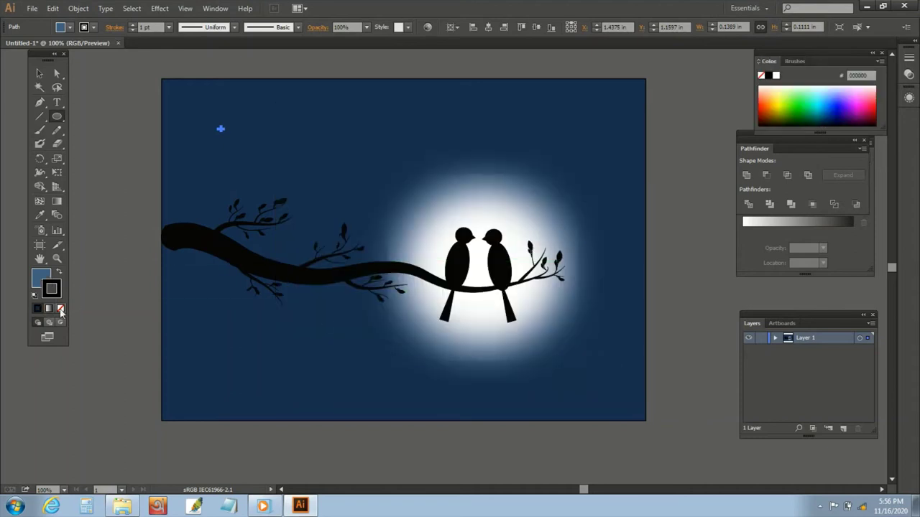
click(41, 275)
click(794, 62)
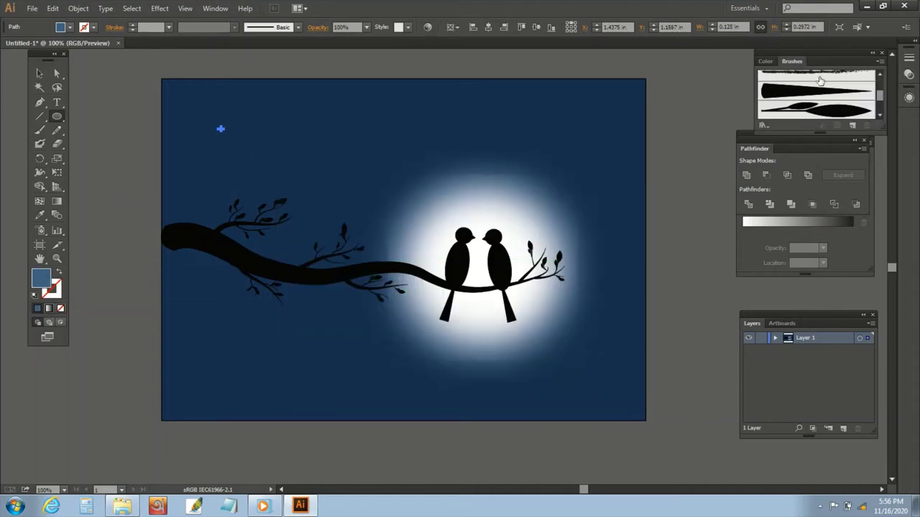
click(853, 127)
click(575, 215)
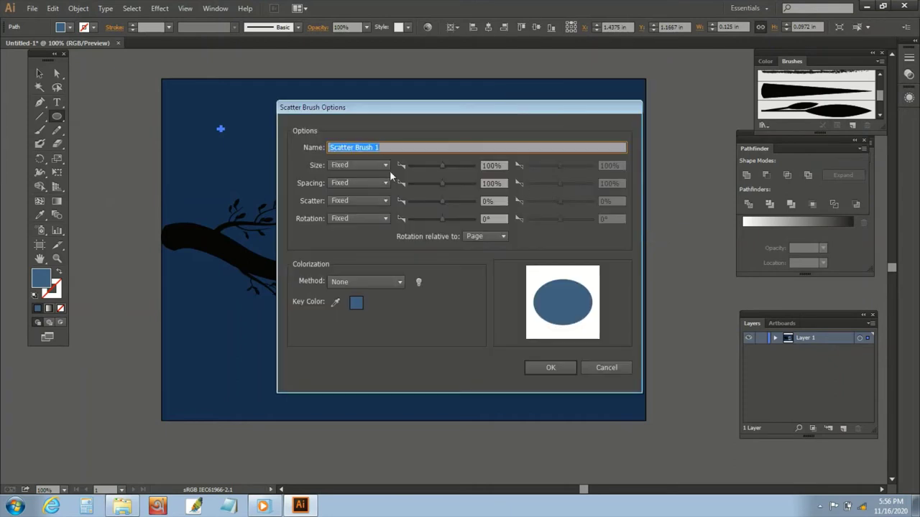
click(385, 164)
click(353, 189)
click(385, 183)
click(381, 207)
click(380, 202)
click(352, 225)
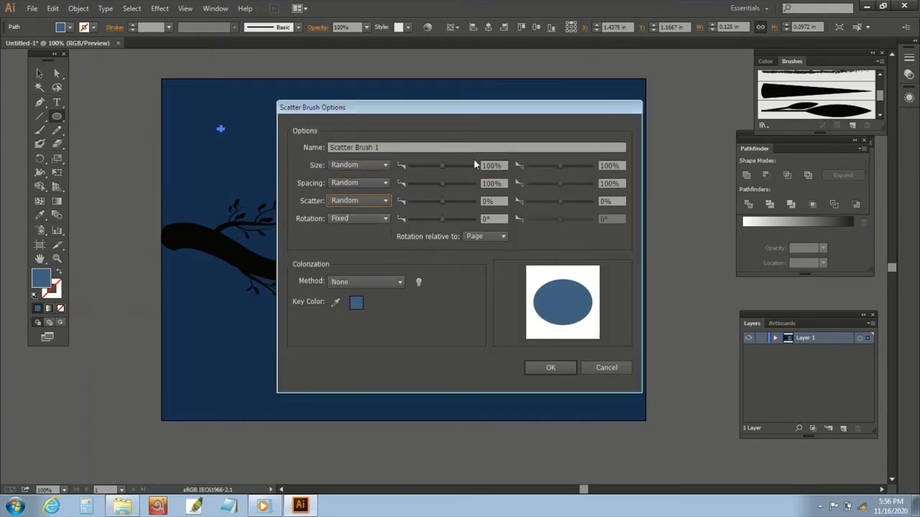
Enter size minimum 5% and spacing and scatter 530–1000%, then accept Scatter Brush 1.
double_click(492, 166)
text(5)
key(Tab)
text(530)
key(Tab)
mouse_move(562, 185)
mouse_down()
mouse_move(604, 184)
mouse_move(647, 206)
mouse_up()
key(Tab)
text(1000)
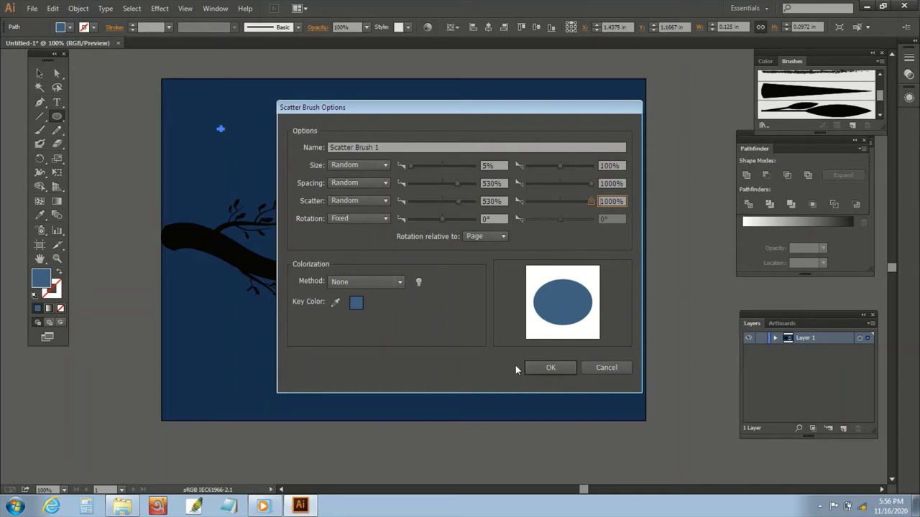
click(616, 367)
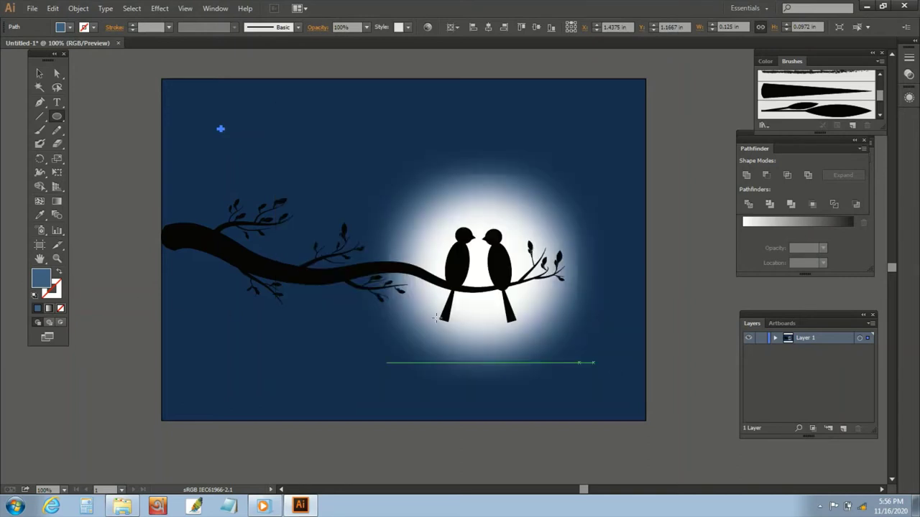
Set the fill to pure white and drag the star into Brushes as a new Scatter Brush.
double_click(41, 277)
drag(400, 274, 308, 175)
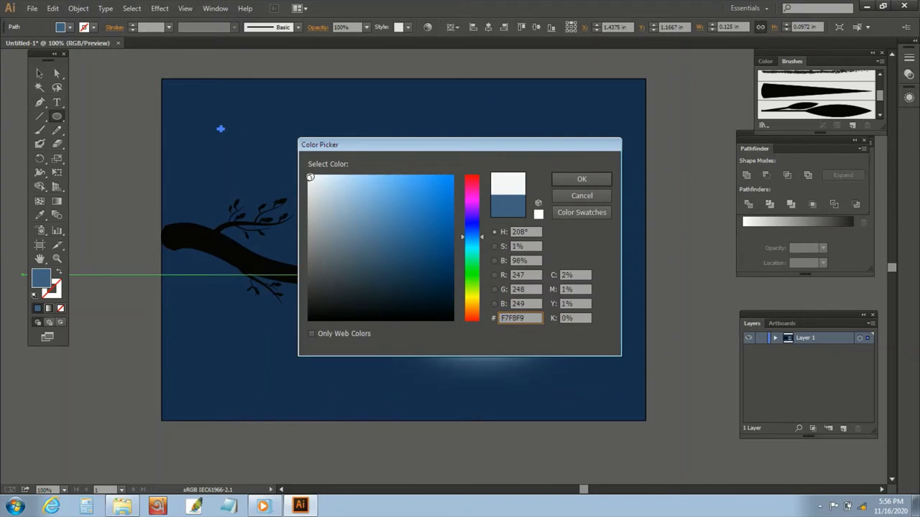
click(581, 177)
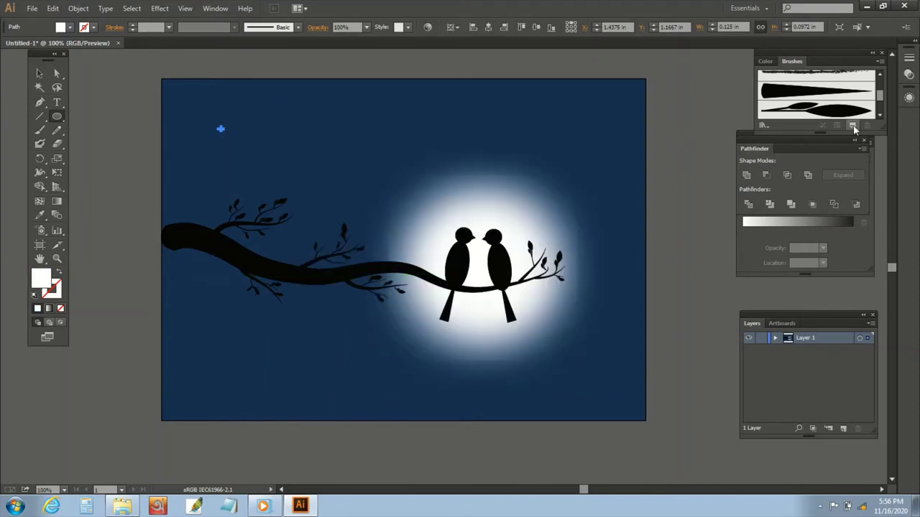
drag(219, 129, 852, 127)
click(531, 146)
click(575, 214)
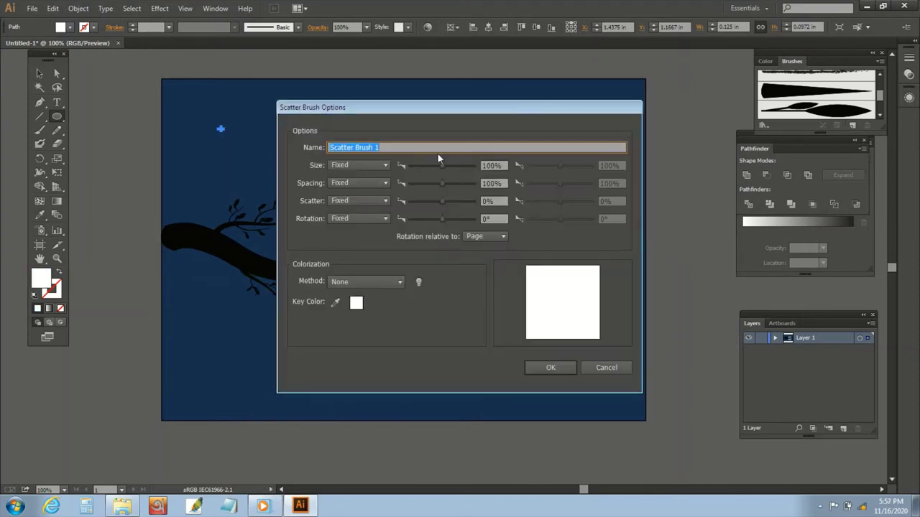
Make size, spacing and scatter Random while keeping rotation fixed.
click(385, 165)
click(368, 195)
click(385, 201)
click(381, 184)
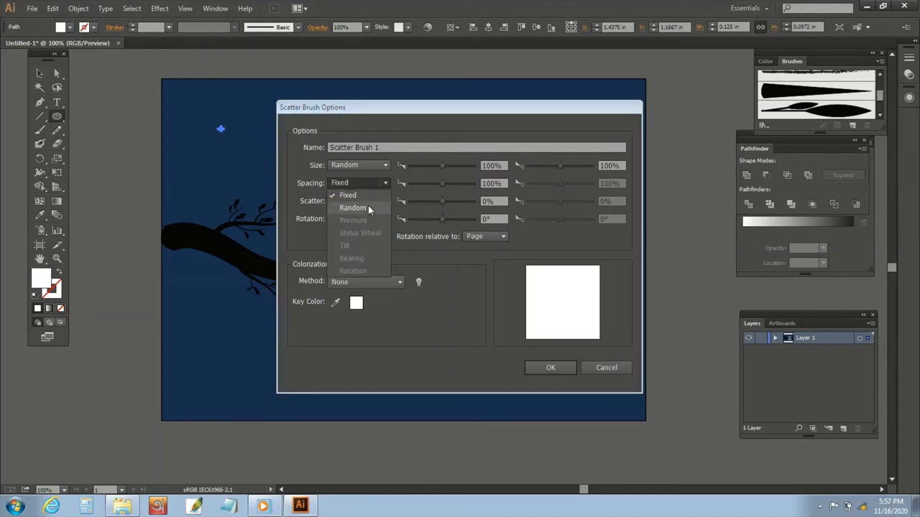
click(370, 207)
click(353, 225)
click(385, 218)
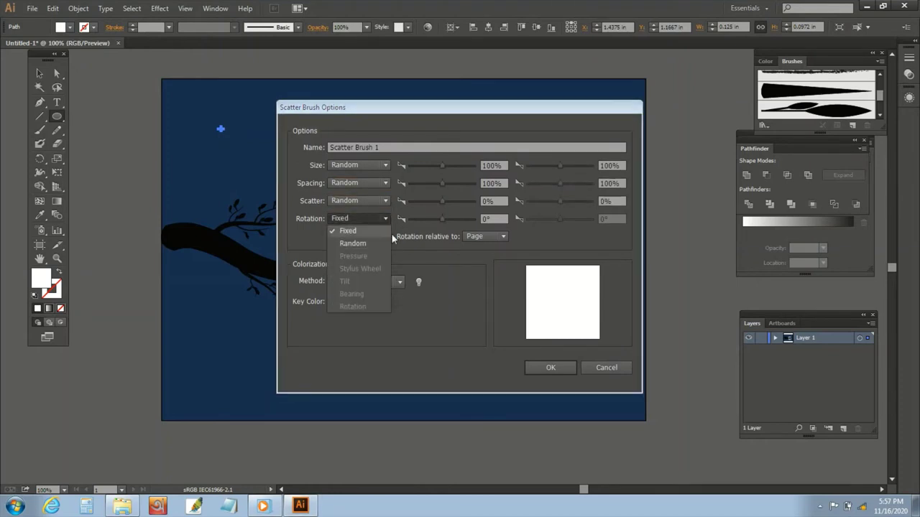
click(463, 176)
click(501, 166)
Set minimum size 5% and spacing up to 1000%, and accept the white star scatter brush.
text(5)
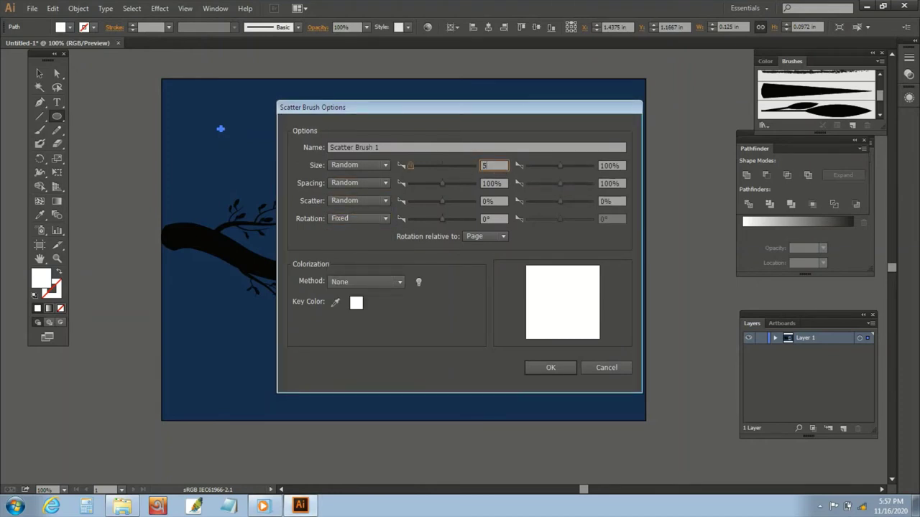
drag(442, 183, 471, 187)
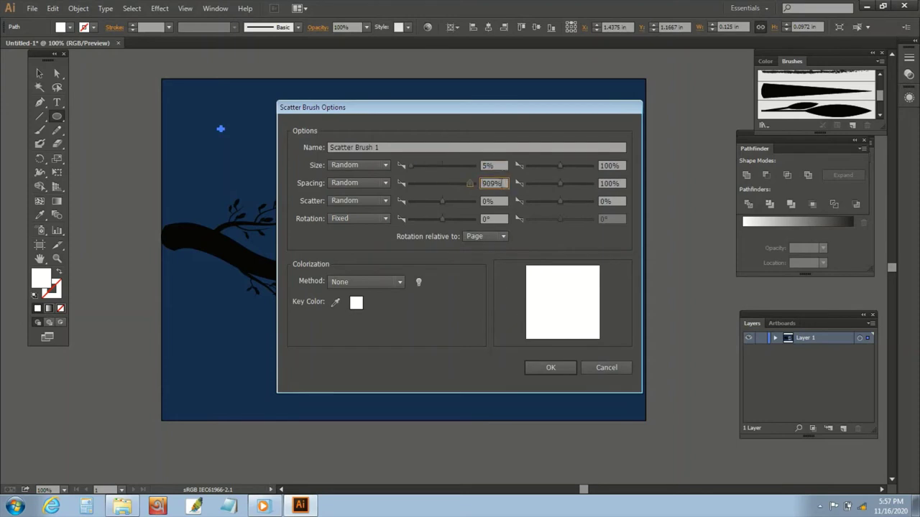
double_click(494, 183)
text(530)
key(Tab)
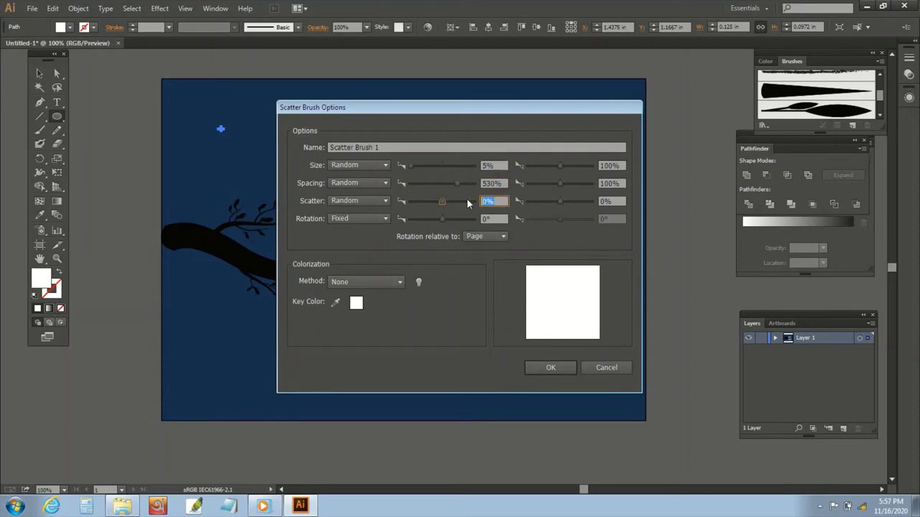
text(0)
drag(555, 184, 590, 184)
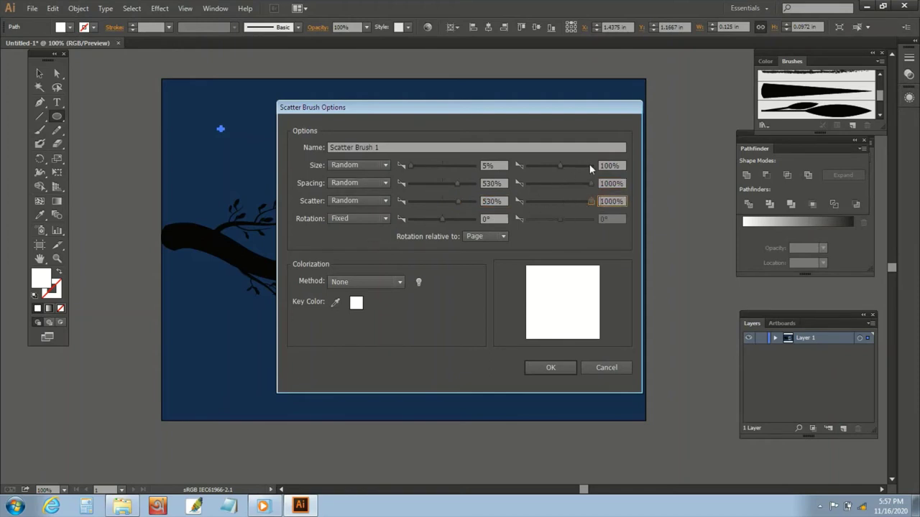
click(544, 368)
click(544, 368)
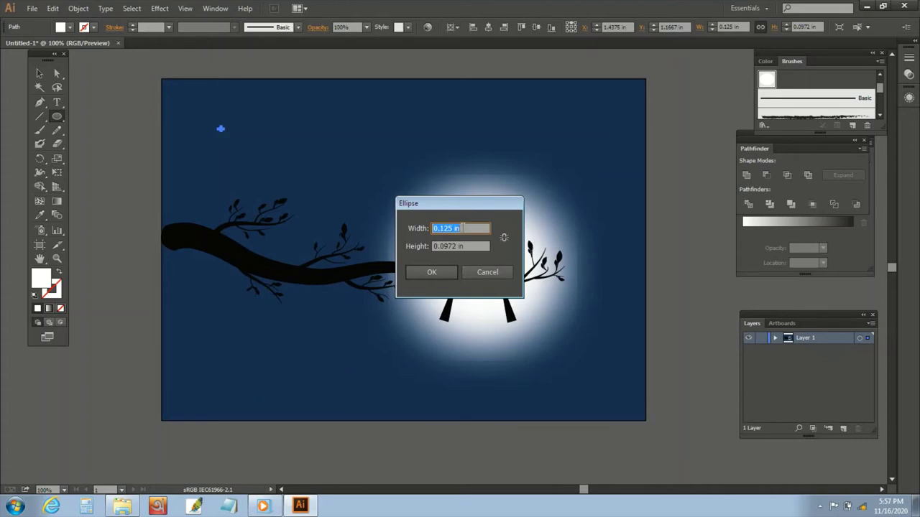
Create a tiny 10 px white circle through the Ellipse dialog.
key(BackSpace)
text(10)
key(Tab)
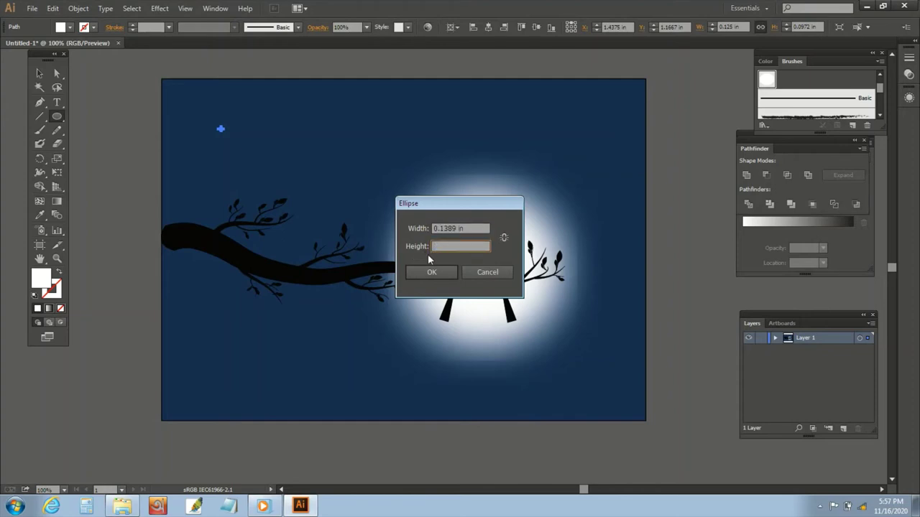
text(10)
click(434, 271)
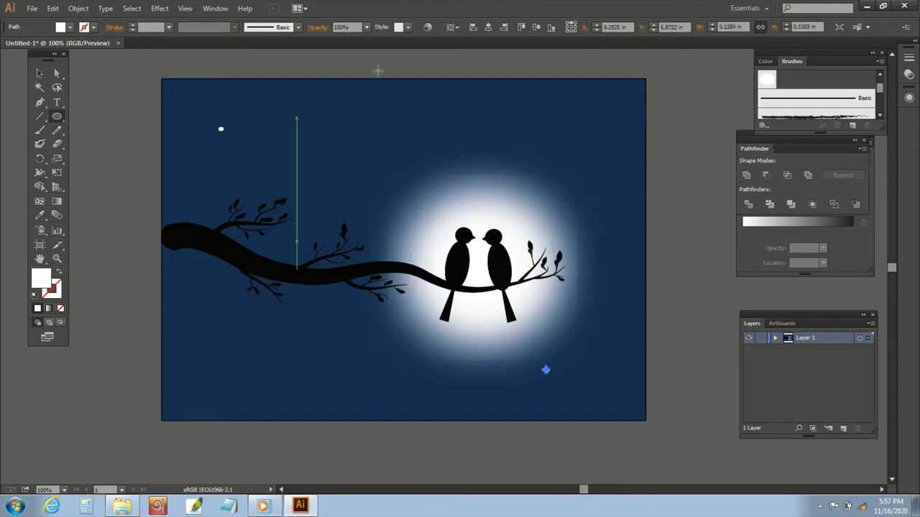
Test-paint a star stroke, undo it, and give the white dot a 0.5 pt stroke.
click(40, 130)
drag(366, 117, 527, 117)
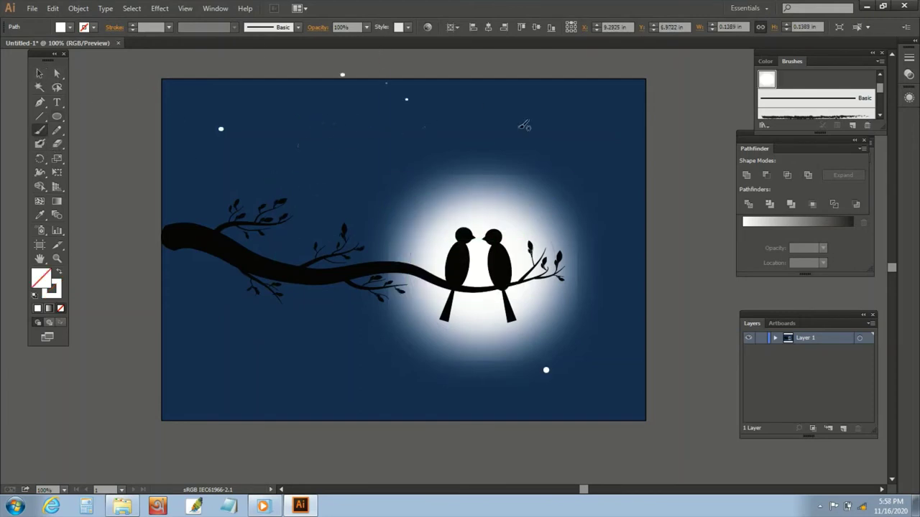
key(ctrl+z)
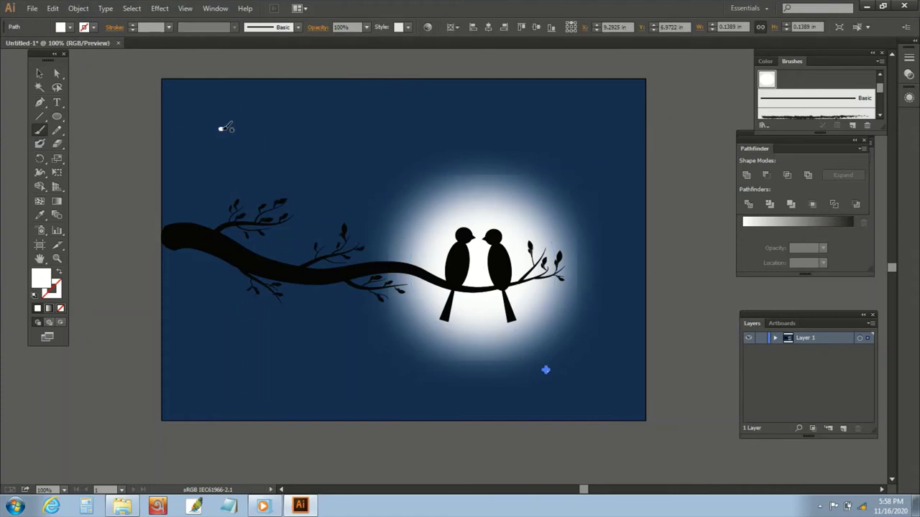
click(40, 75)
click(221, 129)
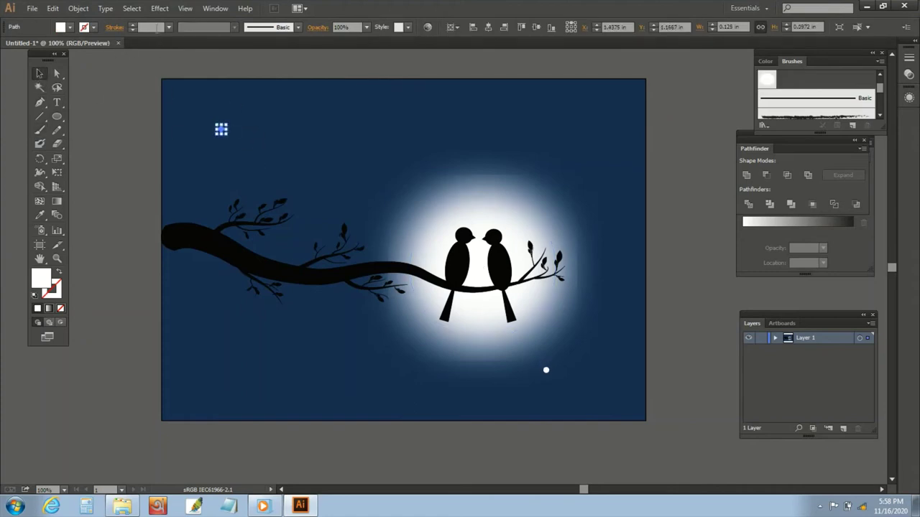
click(168, 28)
click(188, 84)
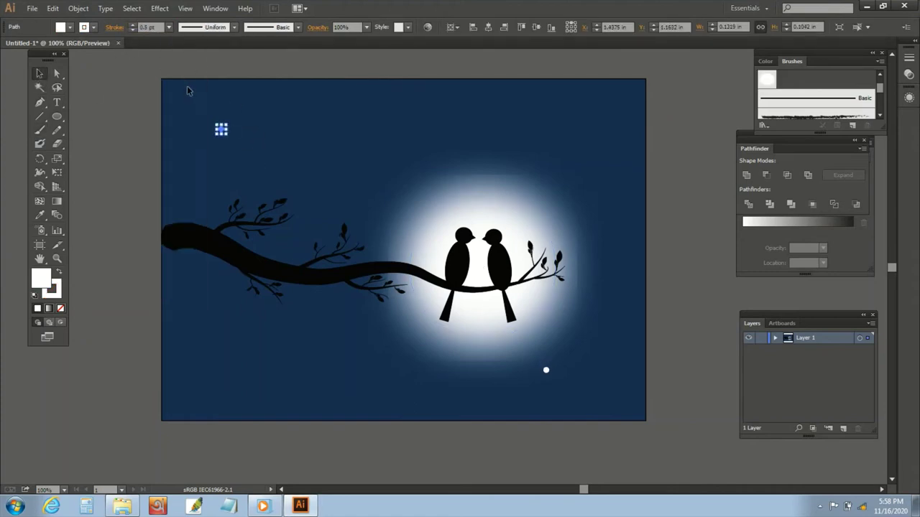
click(141, 144)
click(220, 129)
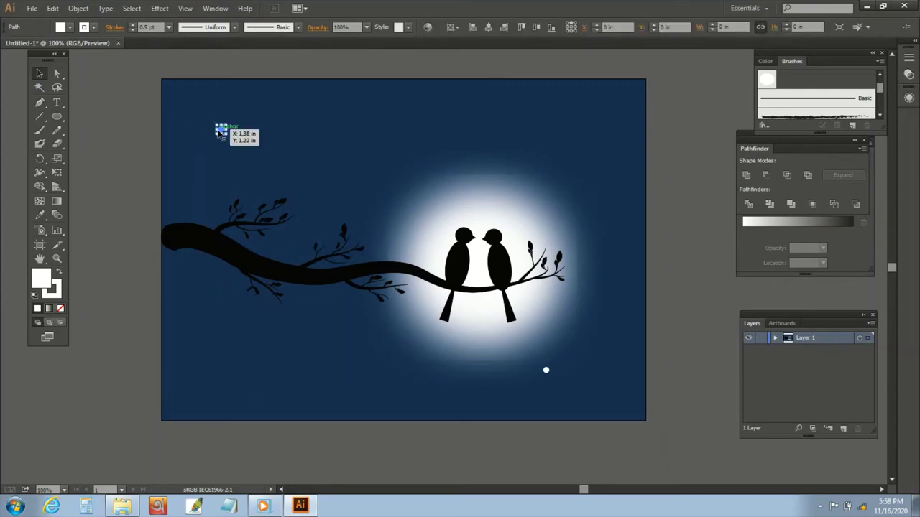
Undo the test star strokes and set the stroke weight to 0.25 pt.
click(40, 130)
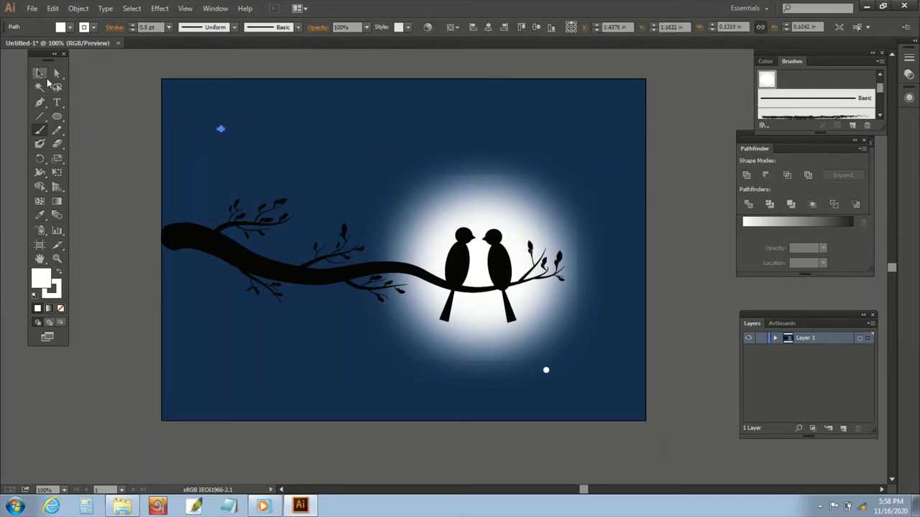
key(v)
click(40, 130)
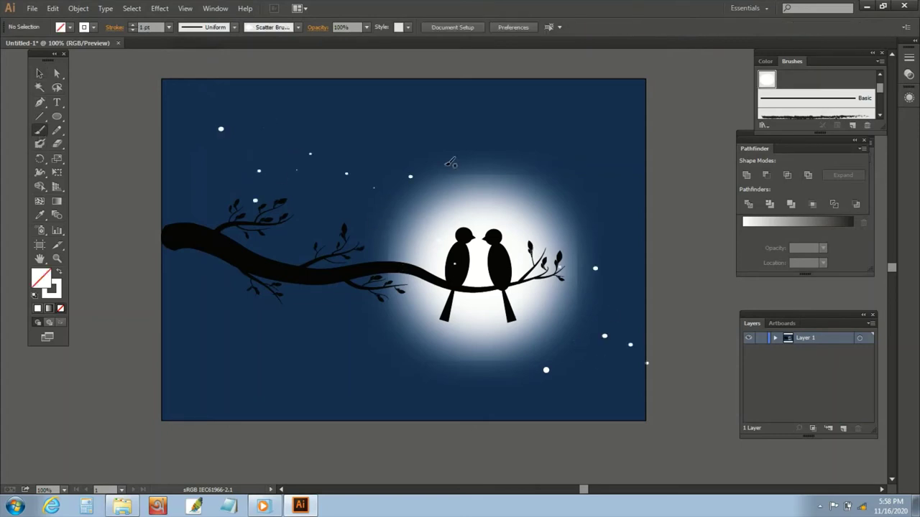
key(ctrl+z)
click(168, 28)
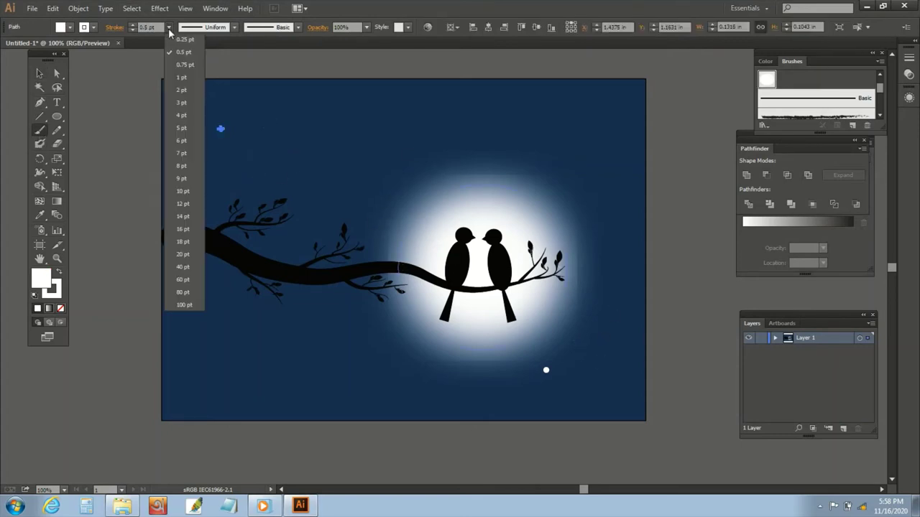
click(190, 41)
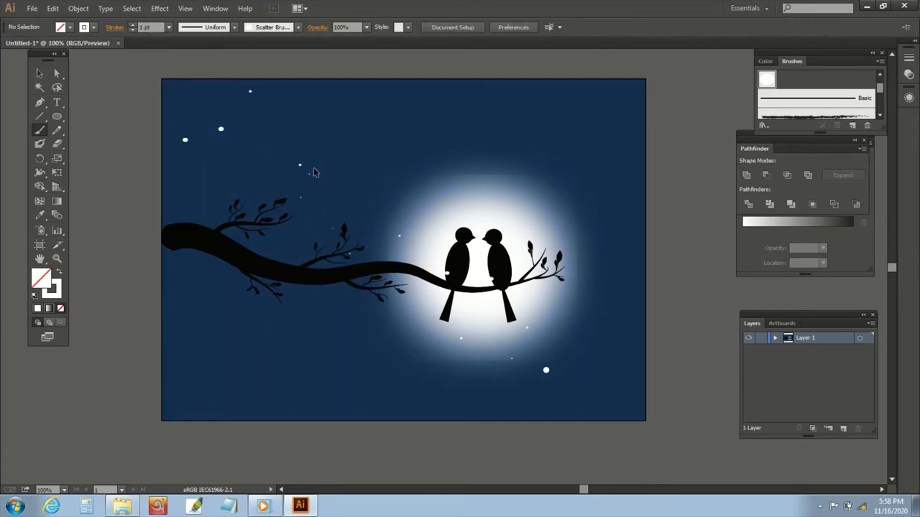
key(ctrl+z)
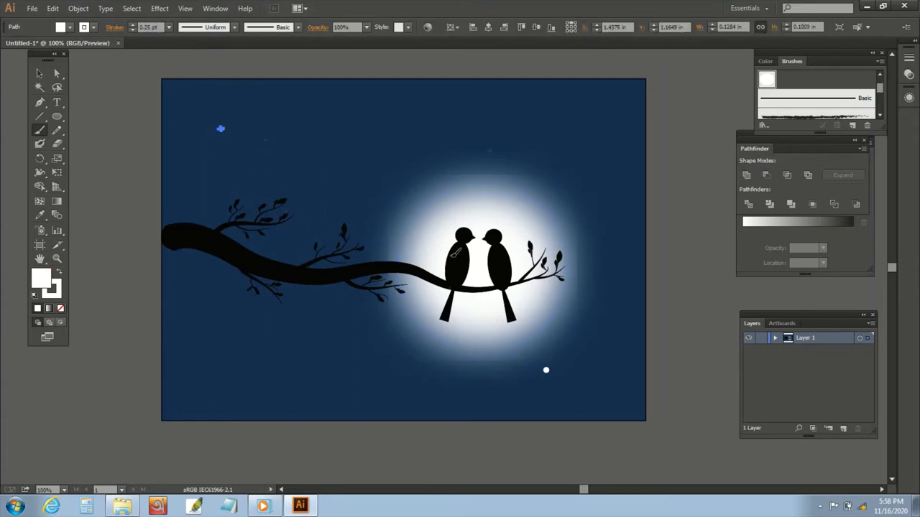
key(ctrl+shift+z)
key(ctrl+z)
click(167, 28)
click(187, 41)
Paint trial star strokes in the upper-left sky at 0.25 pt, then undo the extra dots.
drag(272, 143, 304, 171)
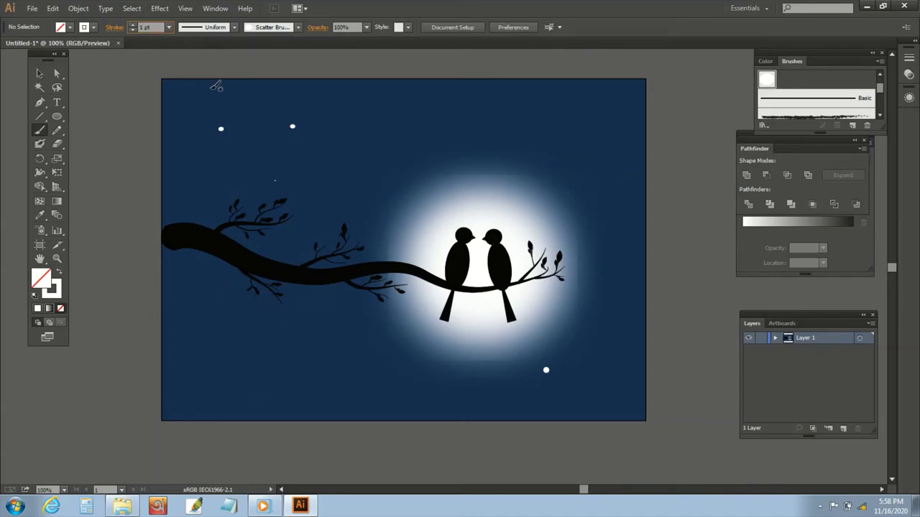
drag(253, 108, 314, 228)
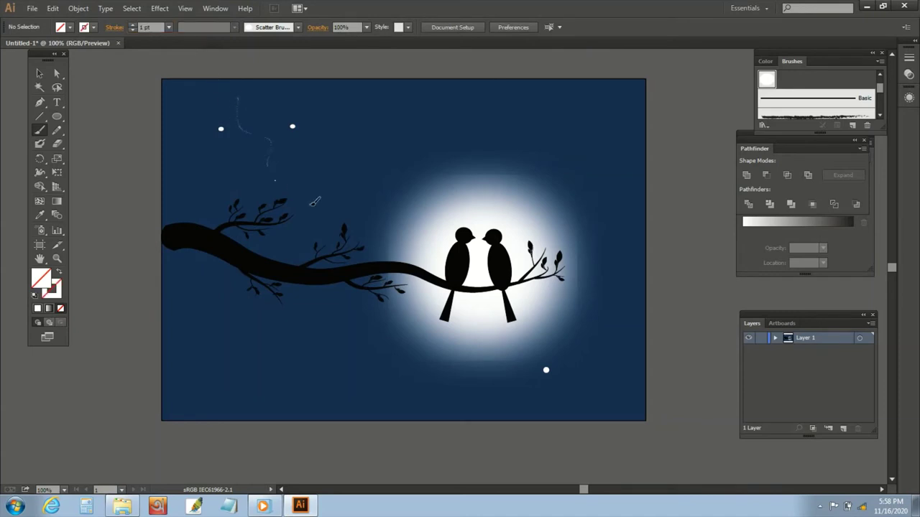
click(158, 27)
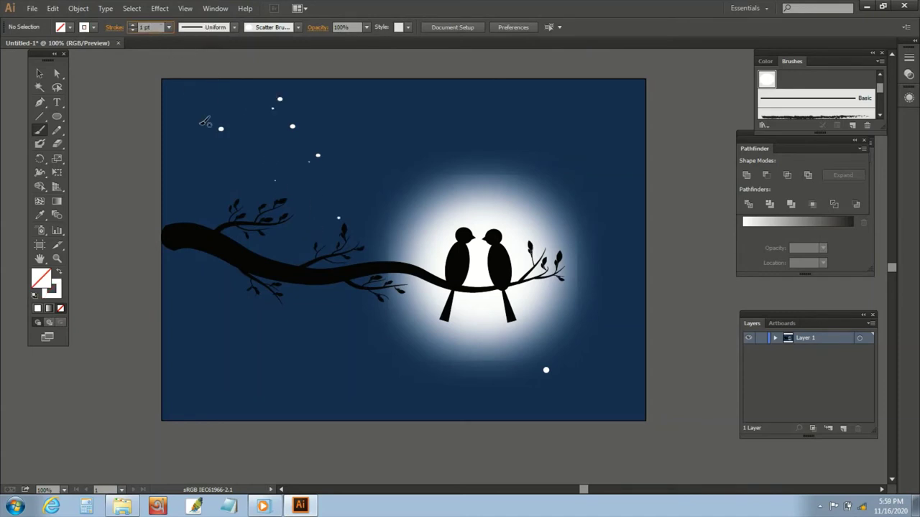
key(Return)
key(Escape)
click(153, 27)
click(235, 104)
click(255, 127)
click(264, 133)
key(ctrl+z)
key(ctrl+z)
key(ctrl+z)
key(ctrl+z)
key(ctrl+z)
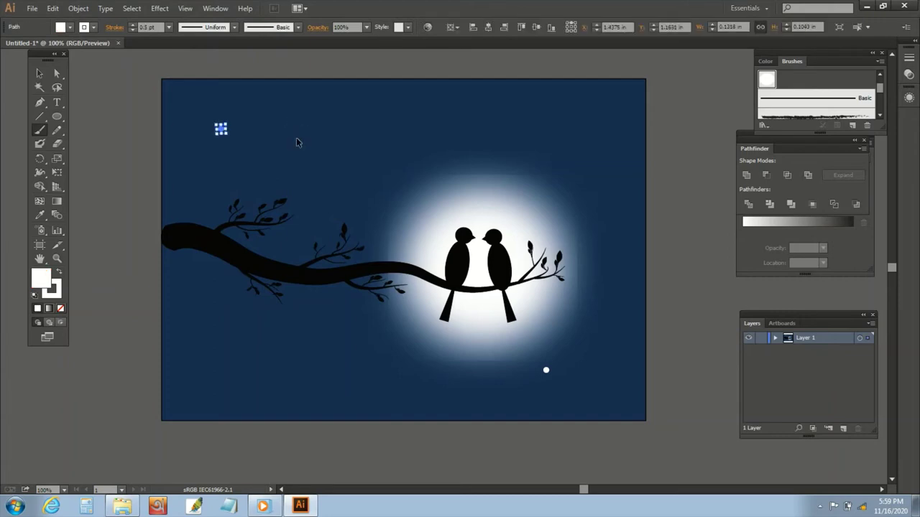
Select the stray lower-right dot and delete it.
click(40, 74)
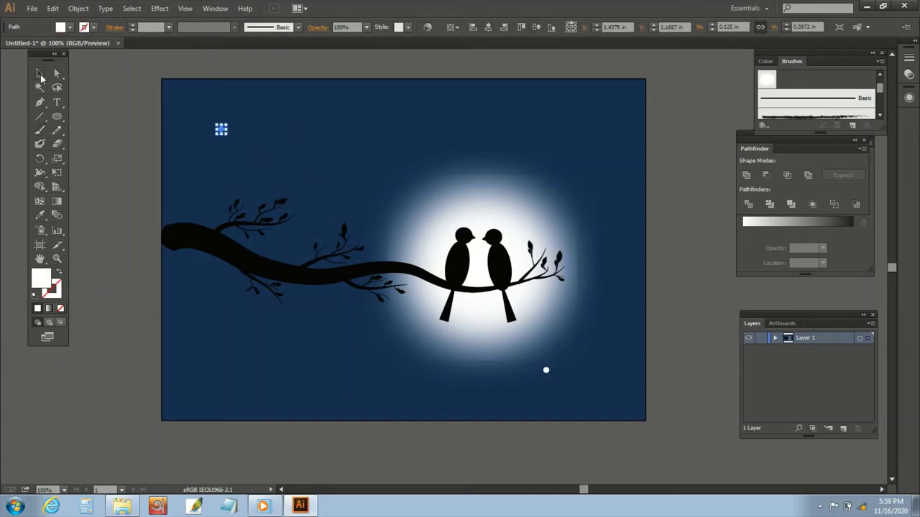
click(546, 370)
key(Delete)
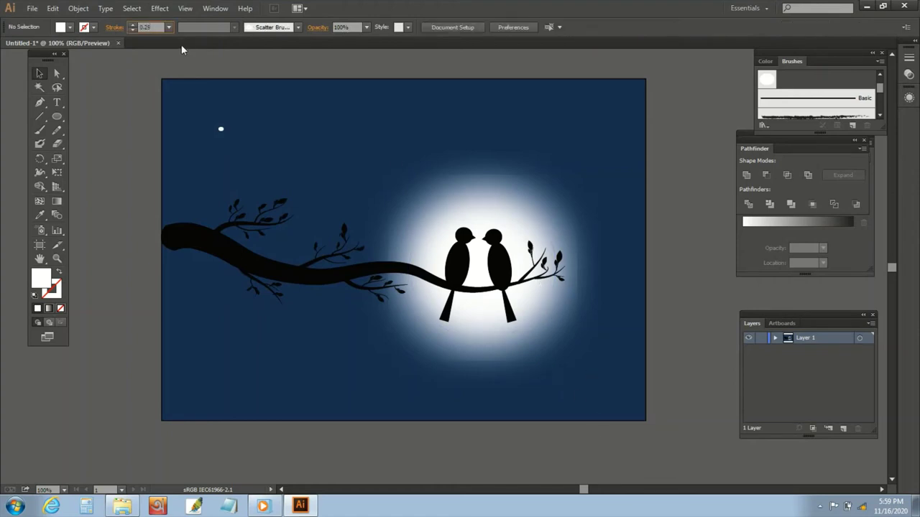
Use the white star brush, undo a test trail, and set the stroke weight to 1 pt.
key(comma)
click(39, 130)
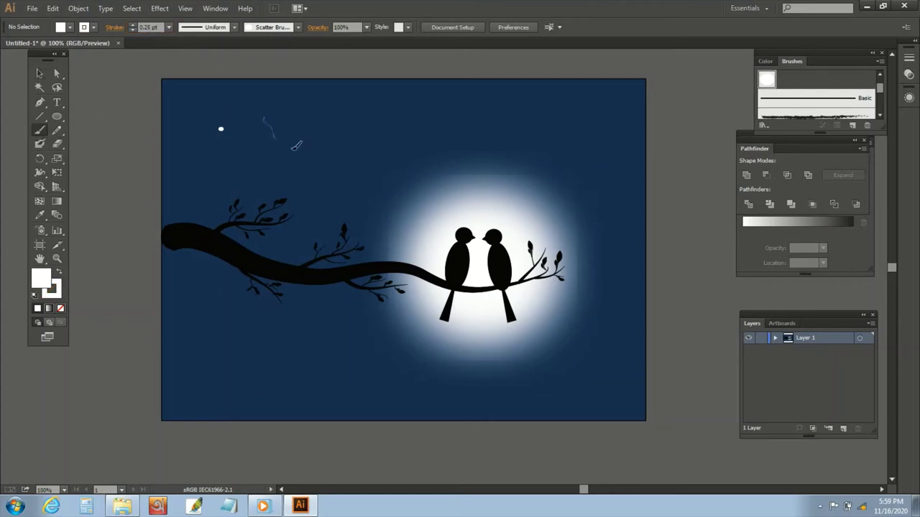
drag(297, 143, 314, 178)
click(147, 28)
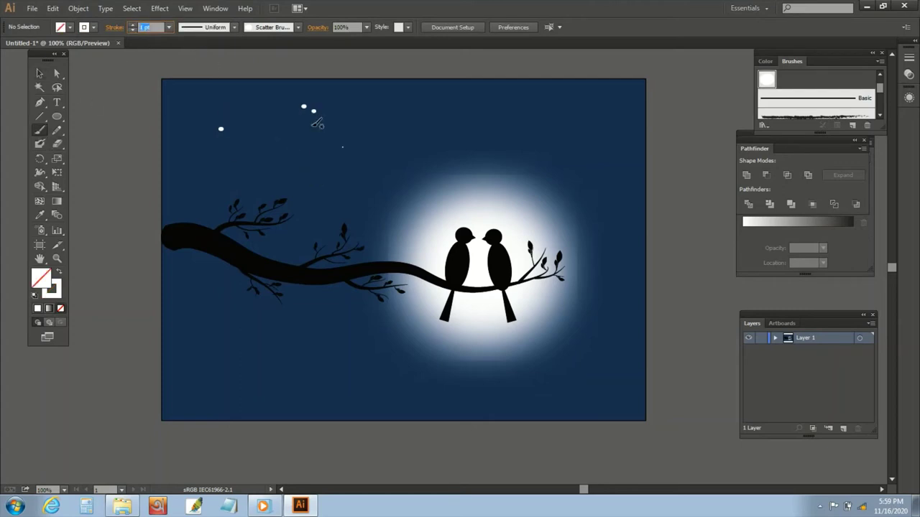
key(ctrl+z)
click(147, 27)
key(BackSpace)
text(1)
key(Return)
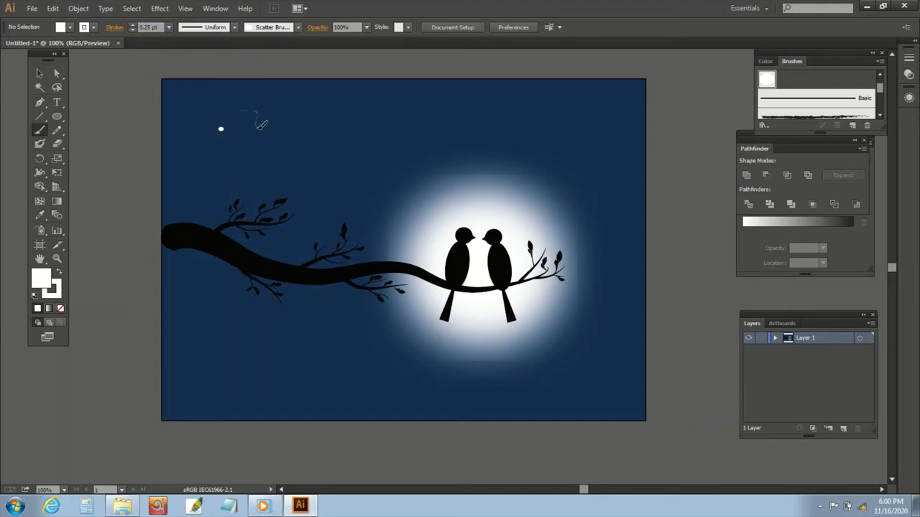
Paint tiny star trails in the upper sky and toward the moon at 0.25 pt.
drag(259, 119, 334, 174)
click(340, 148)
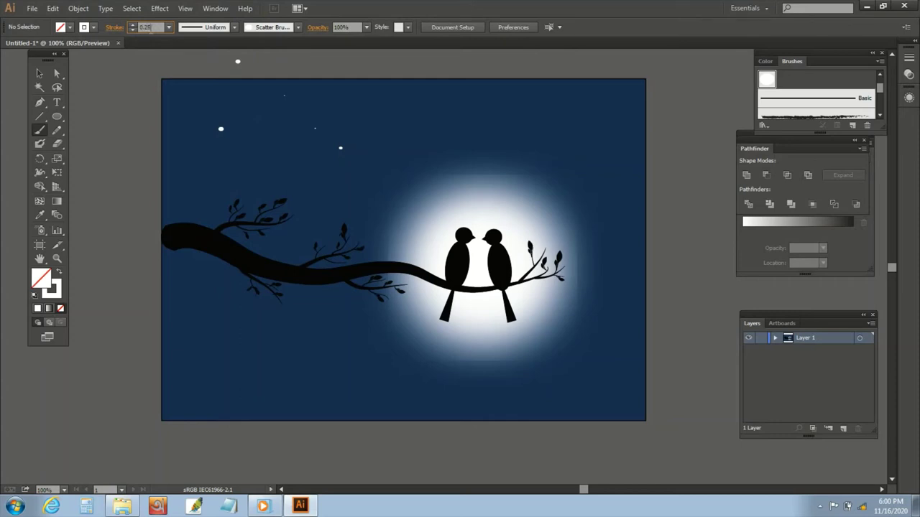
key(Return)
drag(290, 108, 336, 174)
drag(232, 110, 238, 106)
drag(595, 264, 401, 106)
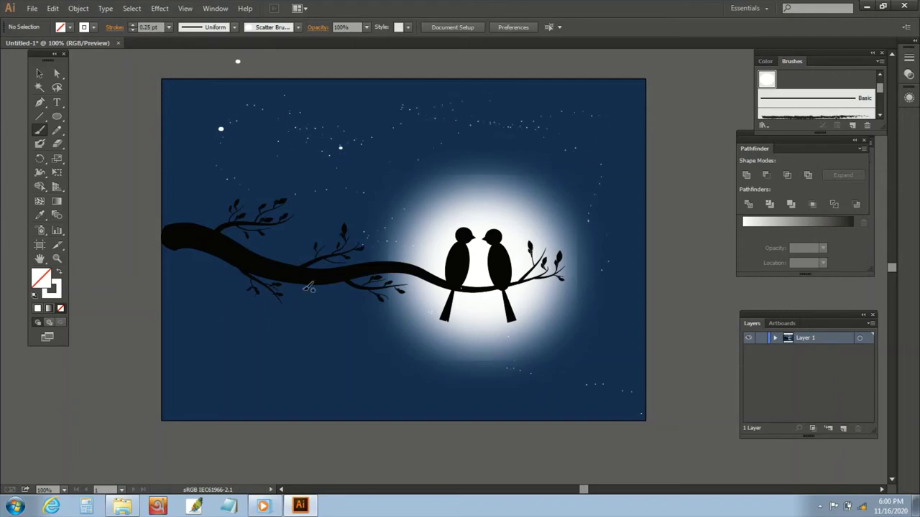
drag(299, 204, 311, 203)
Scatter more stars across the upper-left sky, right edge and lower sky.
drag(553, 213, 223, 95)
mouse_move(453, 100)
mouse_down()
mouse_move(213, 113)
mouse_move(486, 105)
mouse_up()
drag(653, 199, 651, 209)
drag(619, 179, 625, 137)
drag(303, 323, 458, 367)
click(38, 74)
drag(235, 58, 342, 151)
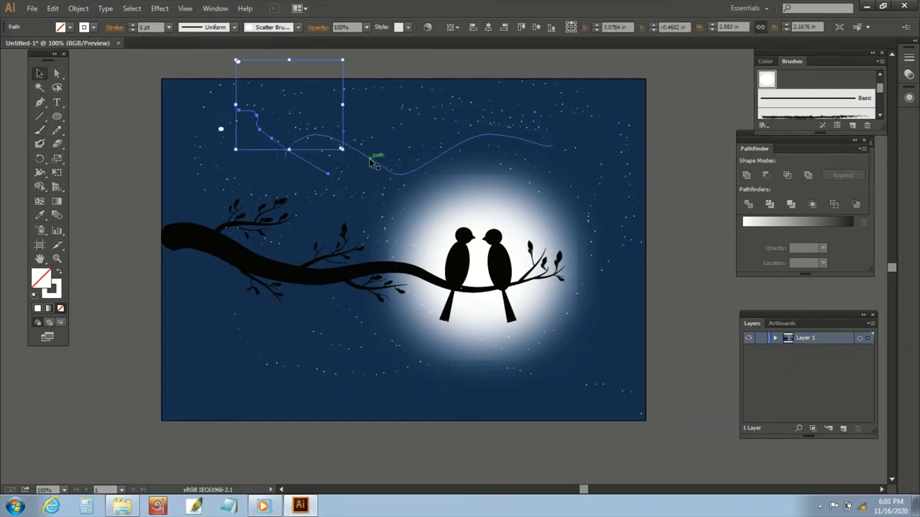
click(304, 122)
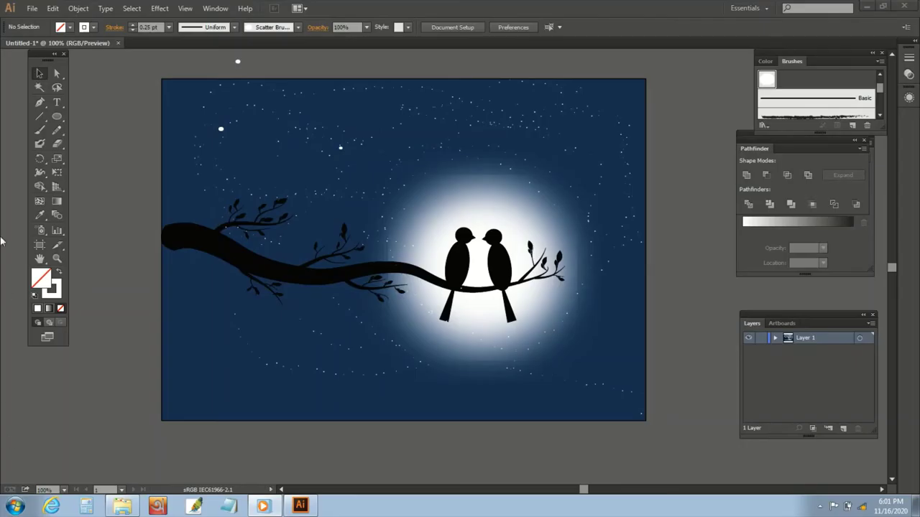
Draw the first white circles of a cloud in the upper-left sky.
key(l)
drag(194, 128, 238, 165)
drag(234, 130, 257, 154)
click(37, 308)
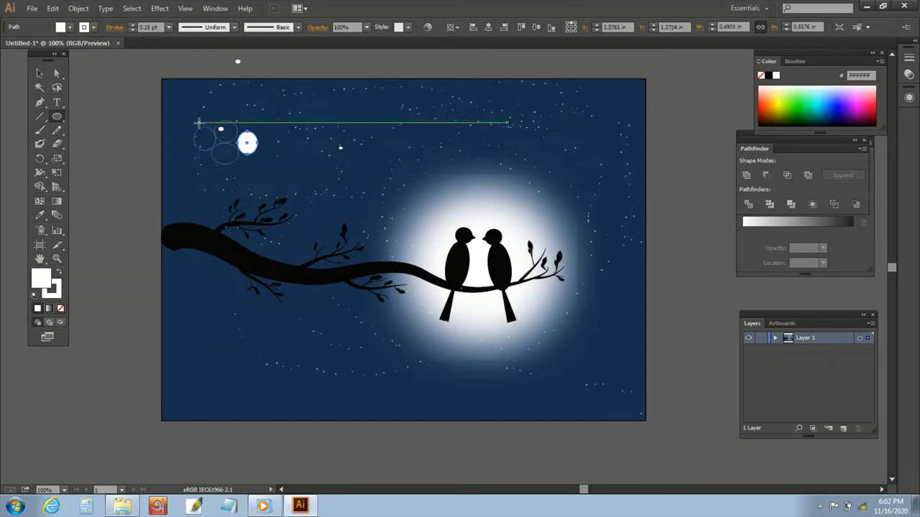
mouse_move(234, 115)
mouse_down()
mouse_move(271, 155)
mouse_move(260, 174)
mouse_up()
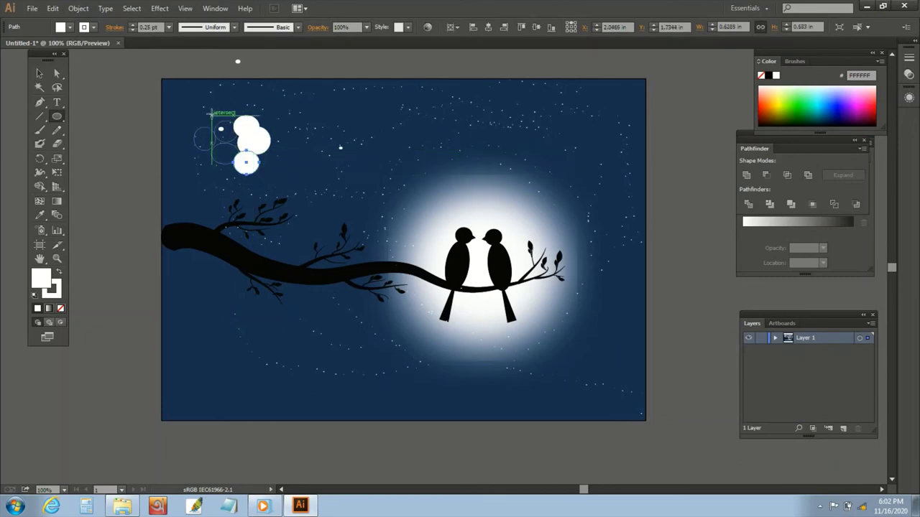
mouse_move(211, 112)
mouse_down()
mouse_move(238, 144)
mouse_move(236, 177)
mouse_up()
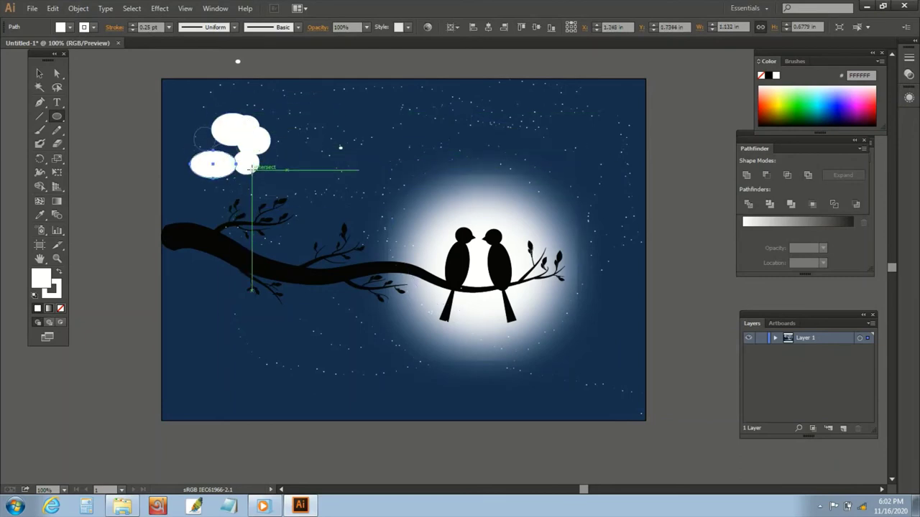
Add more circles around the cloud's edges, then undo the misplaced ones.
key(ctrl+z)
mouse_move(263, 116)
mouse_down()
mouse_move(286, 136)
mouse_move(285, 166)
mouse_up()
mouse_move(213, 159)
mouse_down()
mouse_move(239, 178)
mouse_move(198, 181)
mouse_up()
drag(184, 143, 208, 169)
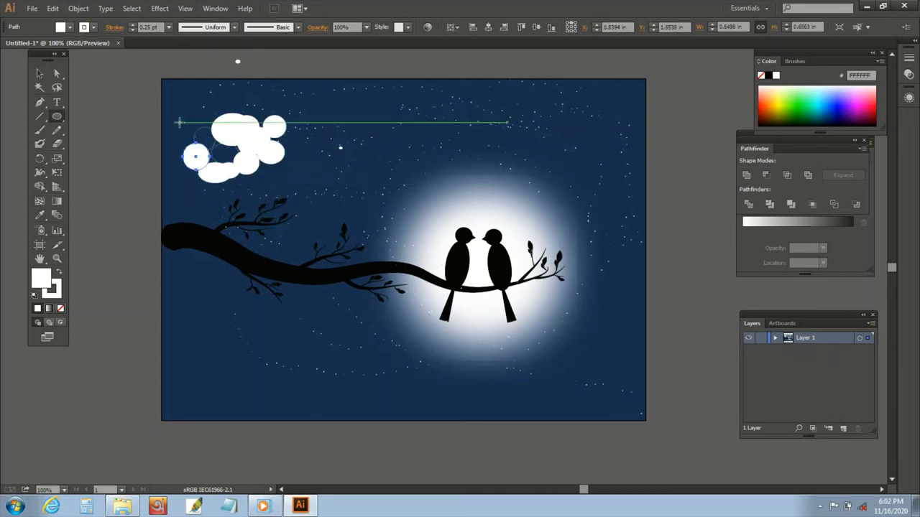
mouse_move(179, 122)
mouse_down()
mouse_move(195, 144)
mouse_move(214, 133)
mouse_move(223, 153)
mouse_up()
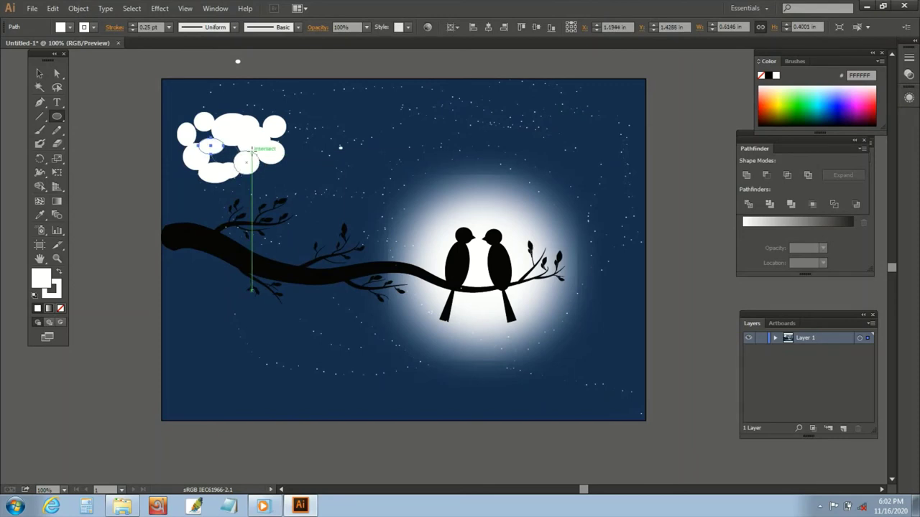
key(ctrl+z)
key(ctrl+z)
key(ctrl+z)
key(ctrl+z)
key(ctrl+z)
key(ctrl+z)
key(ctrl+z)
key(ctrl+z)
key(ctrl+z)
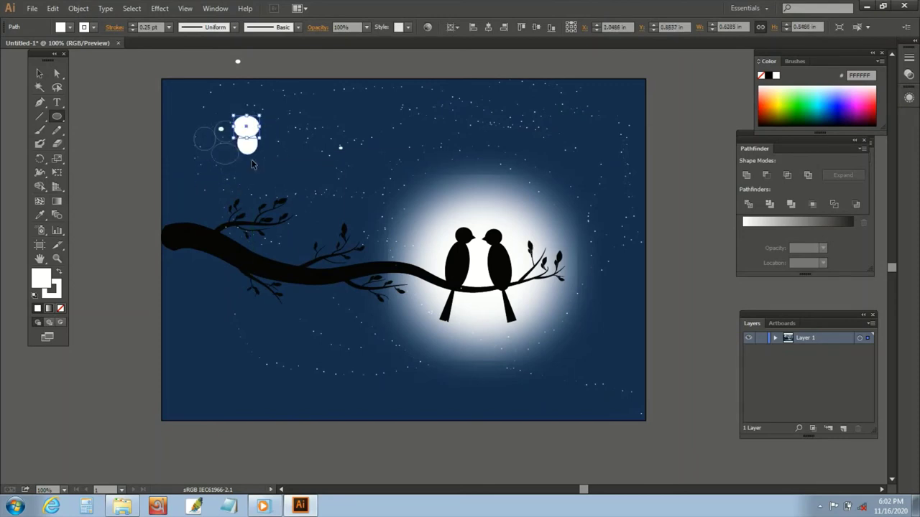
key(ctrl+z)
key(ctrl+z)
key(ctrl+z)
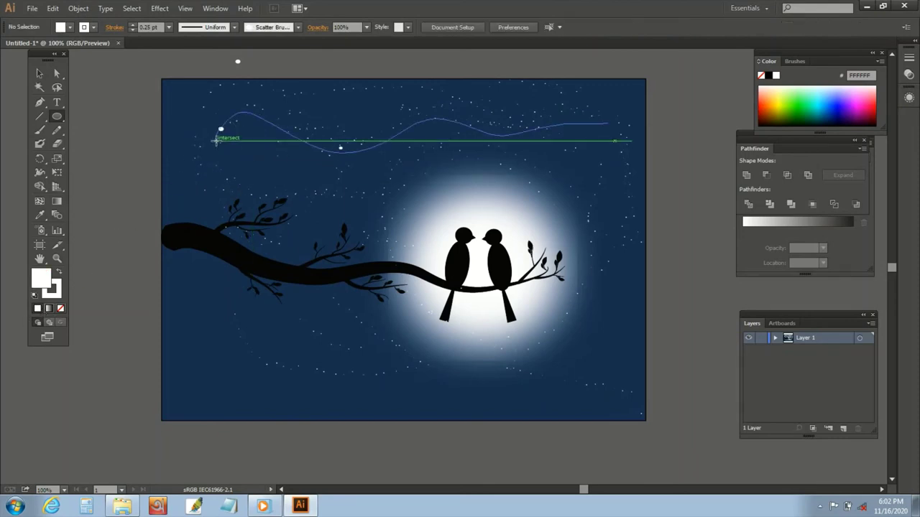
Rebuild the cloud from seven overlapping white ellipses of varied sizes.
mouse_move(216, 141)
mouse_down()
mouse_move(233, 157)
mouse_move(279, 160)
mouse_up()
mouse_move(243, 135)
mouse_down()
mouse_move(269, 151)
mouse_move(238, 151)
mouse_move(300, 163)
mouse_up()
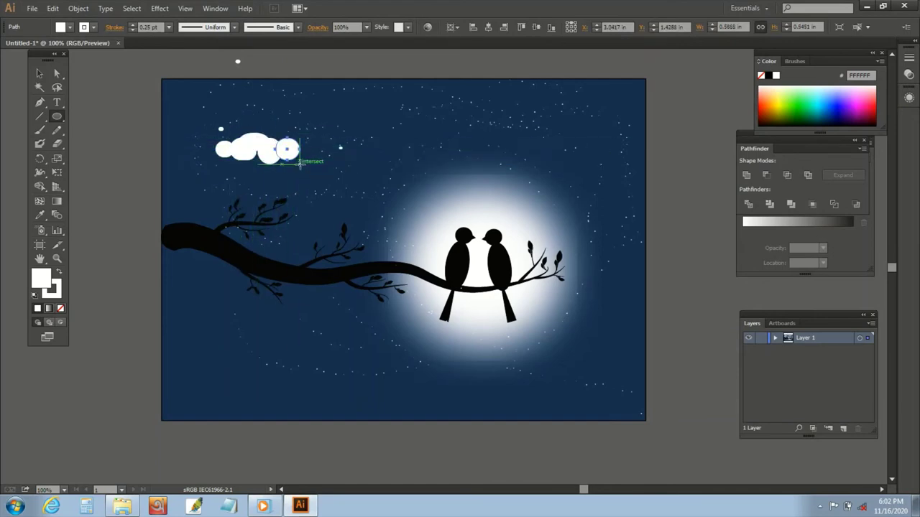
mouse_move(226, 158)
mouse_down()
mouse_move(248, 176)
mouse_move(296, 176)
mouse_up()
mouse_move(211, 143)
mouse_down()
mouse_move(248, 174)
mouse_move(271, 169)
mouse_up()
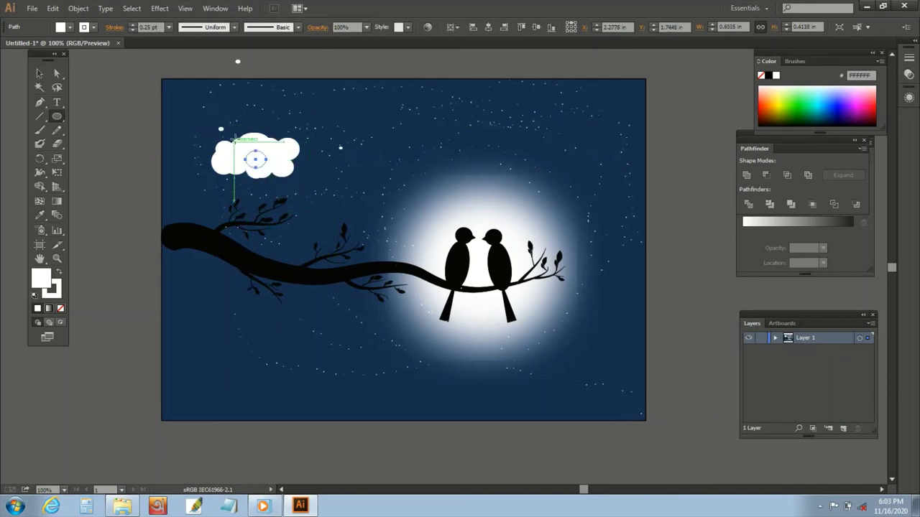
drag(259, 120, 290, 152)
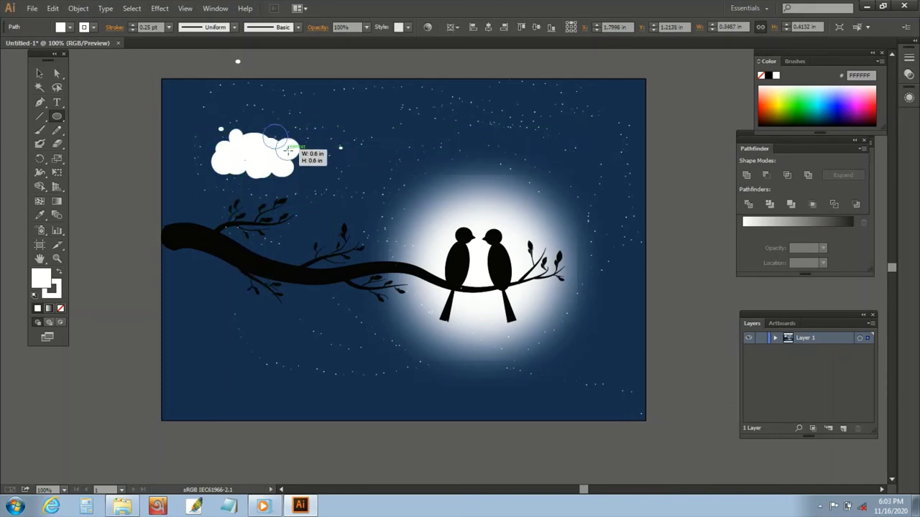
drag(250, 117, 277, 143)
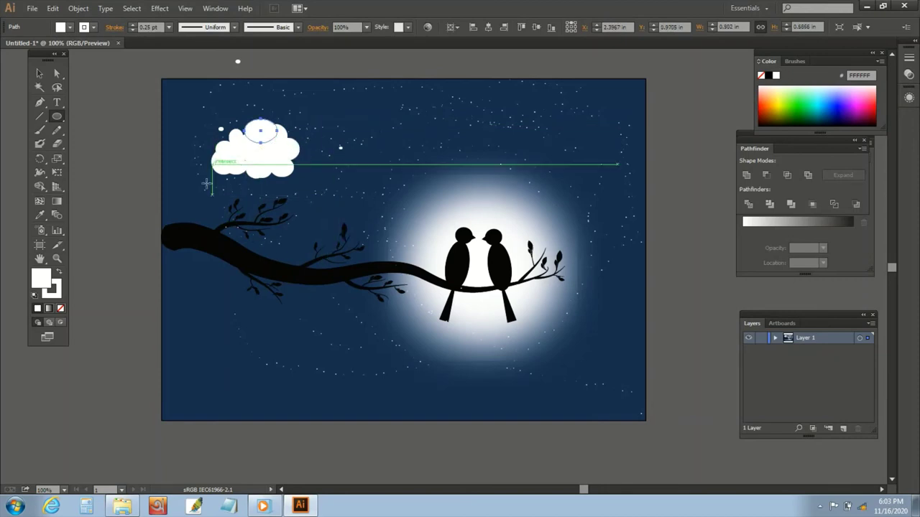
drag(203, 151, 230, 175)
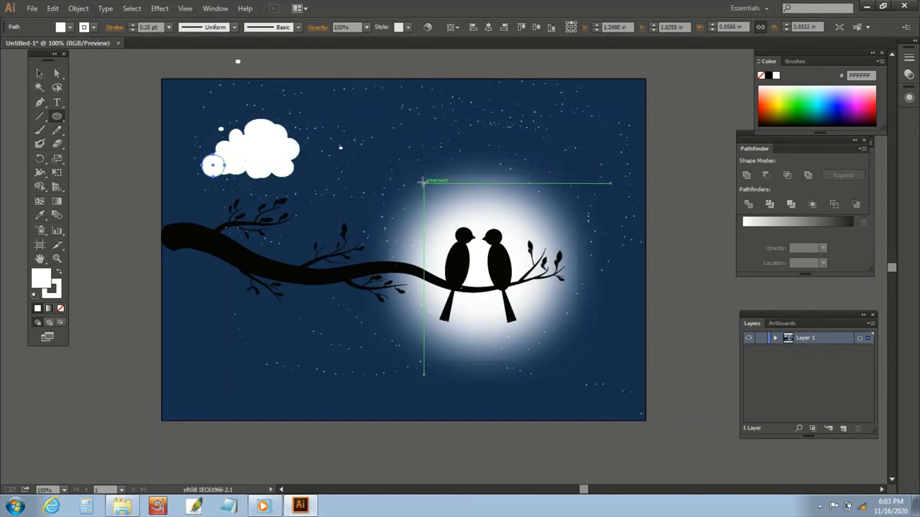
Select the top cloud ellipses and move the top-right one up and right.
click(38, 73)
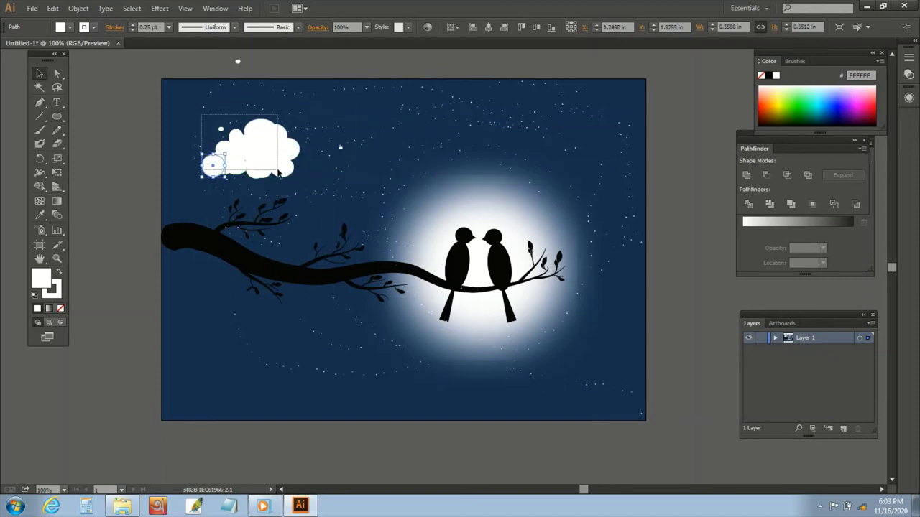
click(244, 151)
click(260, 130)
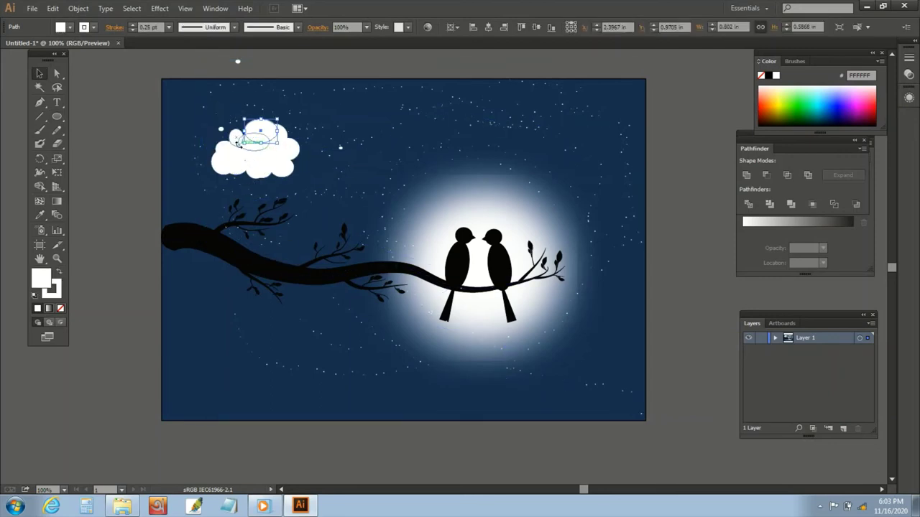
shift+click(231, 147)
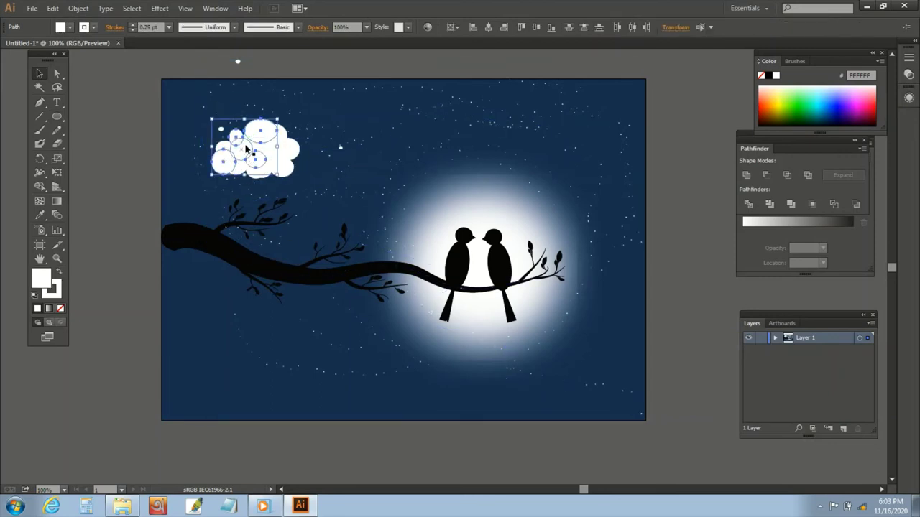
drag(268, 149, 279, 141)
Try selecting the right, lower-left and other cloud ellipses, then clear the selection.
click(284, 147)
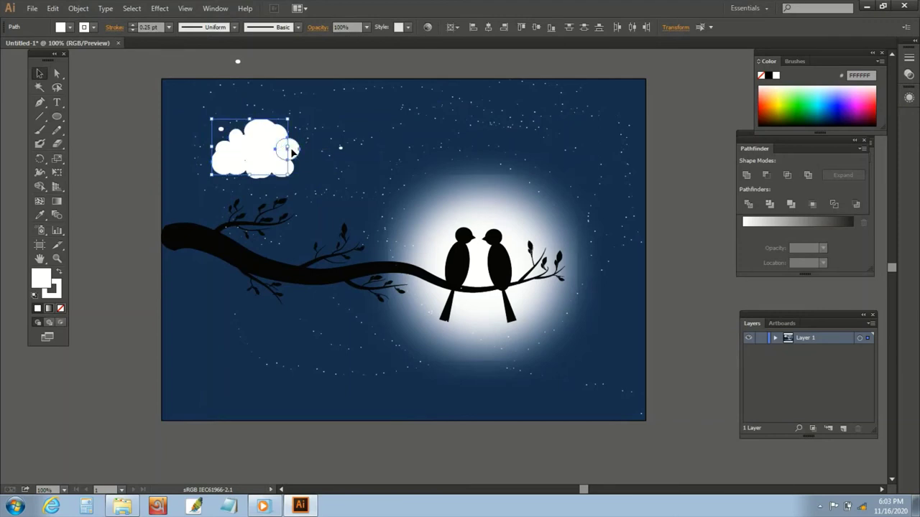
shift+click(232, 166)
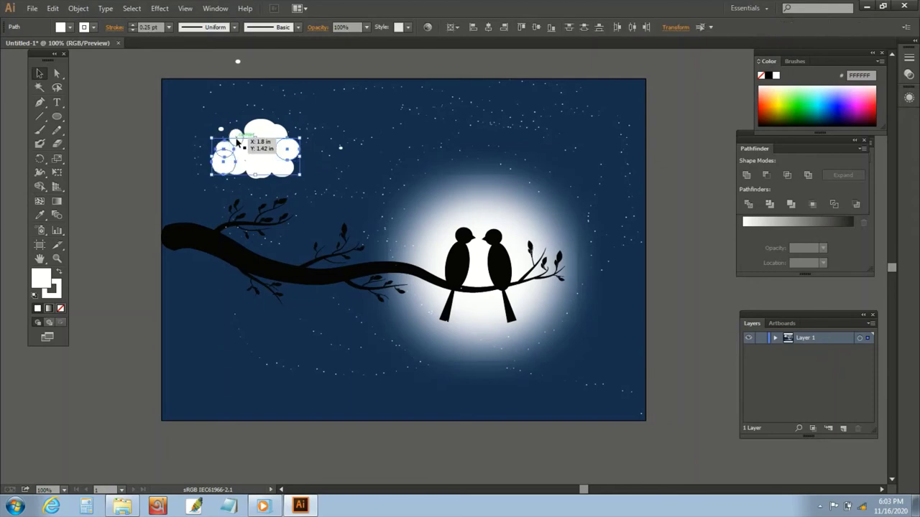
shift+click(256, 128)
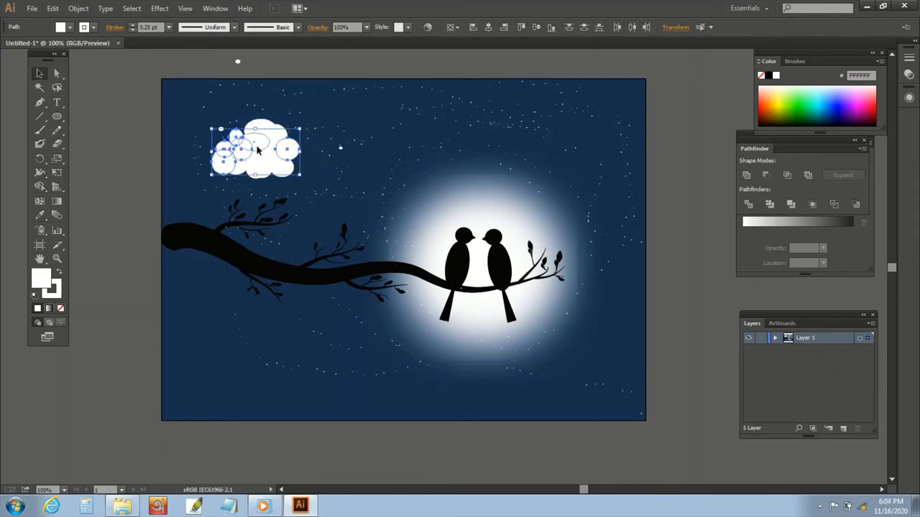
click(237, 165)
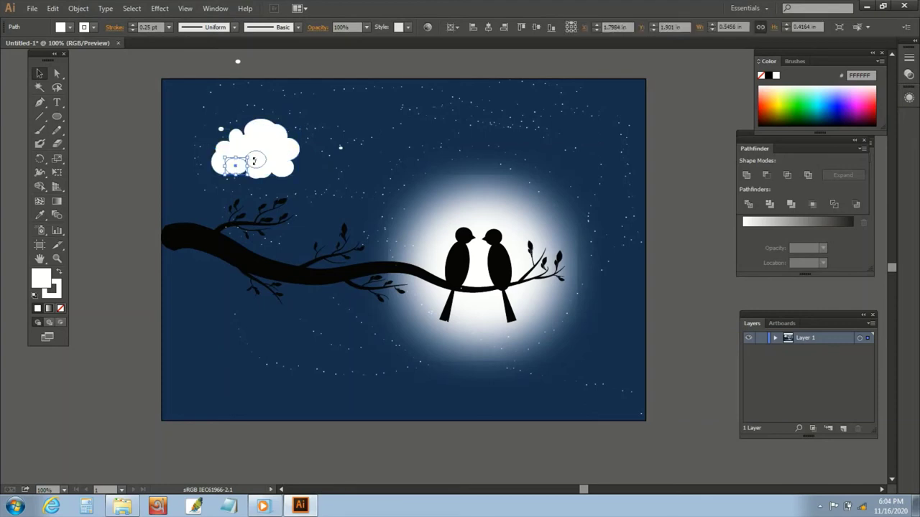
click(173, 104)
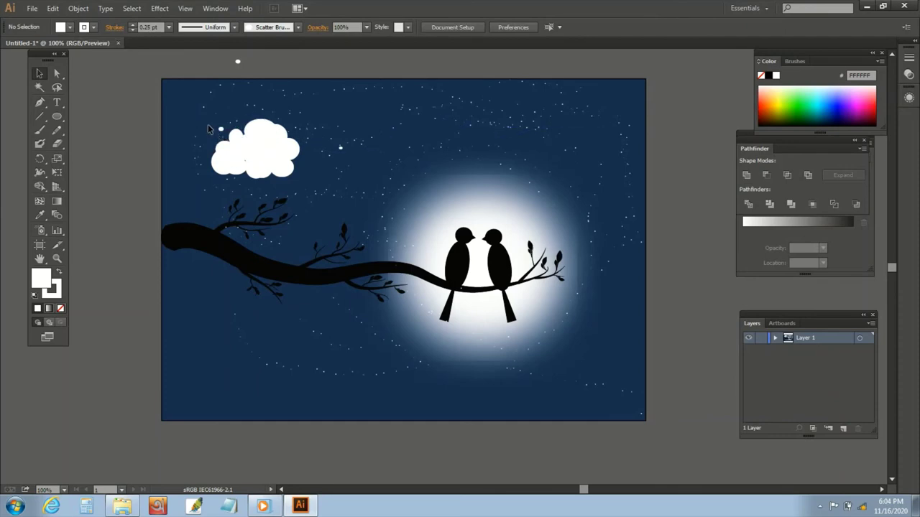
Select the top cloud ellipses and stretch them taller.
click(245, 159)
click(260, 142)
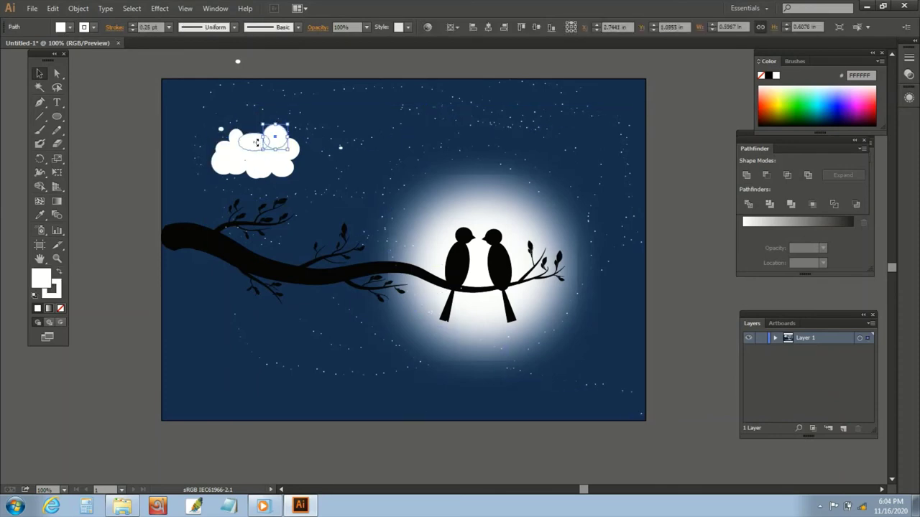
shift+click(253, 143)
shift+click(235, 135)
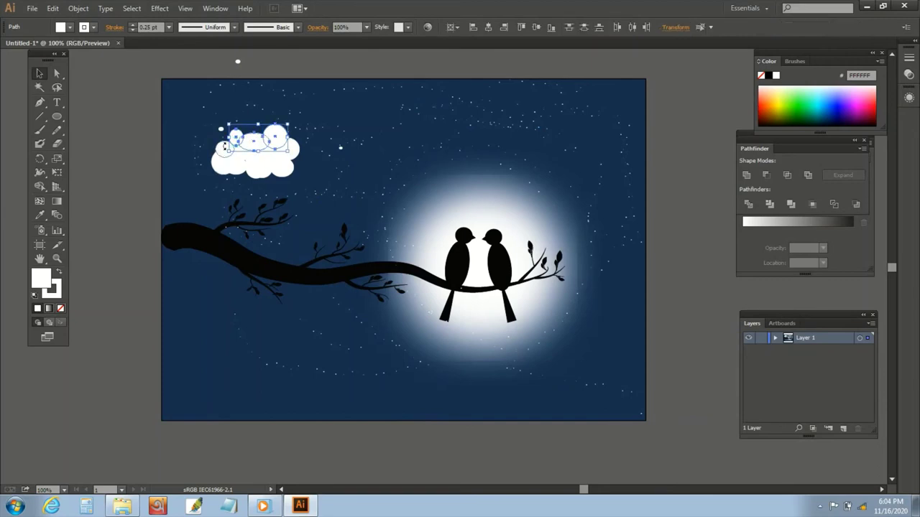
drag(260, 152, 263, 169)
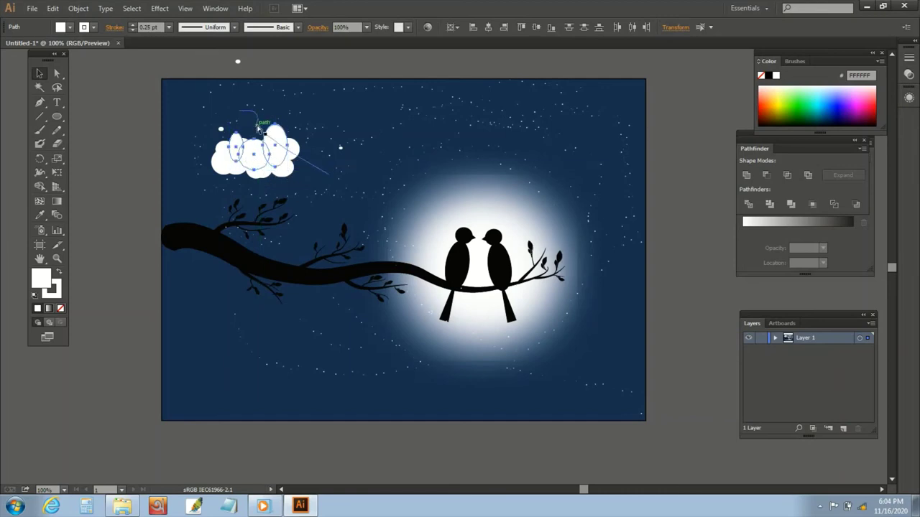
Duplicate a small ellipse onto the cloud's top and shift an inner ellipse up-left.
click(257, 160)
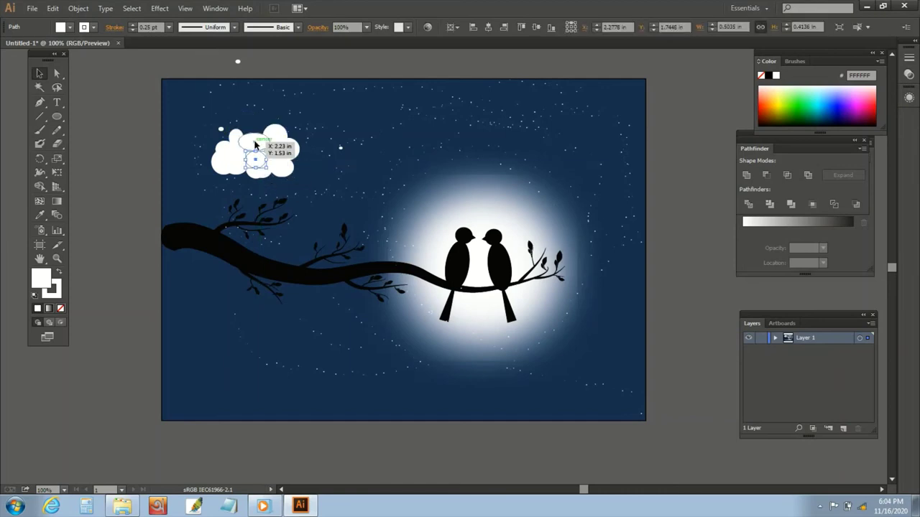
drag(255, 143, 292, 152)
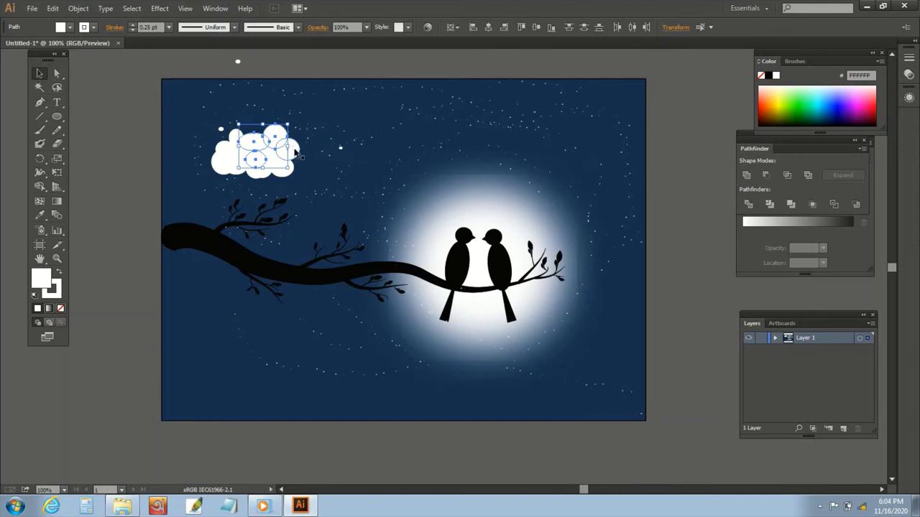
double_click(277, 166)
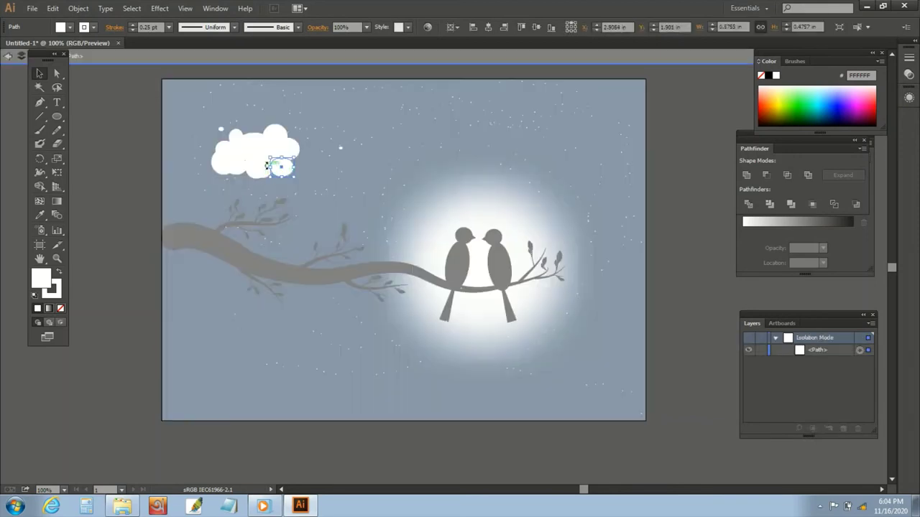
double_click(358, 163)
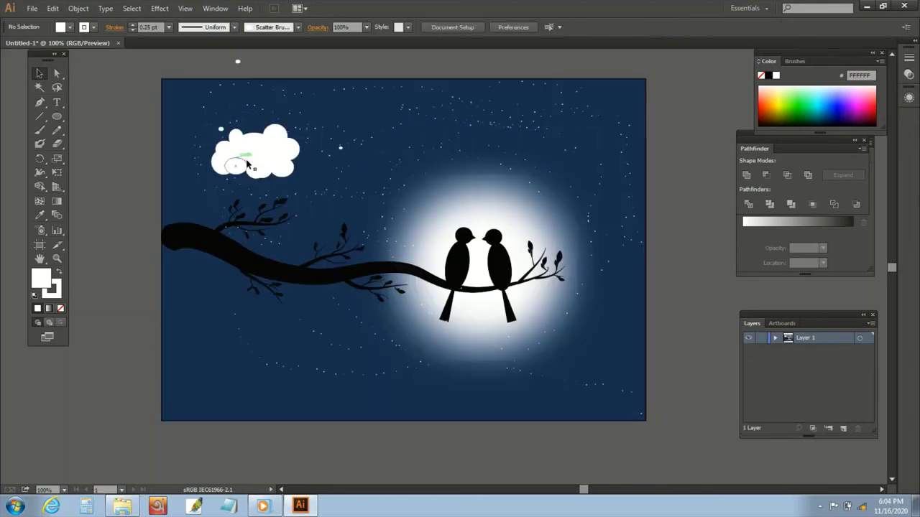
mouse_move(256, 159)
mouse_down()
mouse_move(238, 139)
mouse_move(293, 146)
mouse_up()
Shift-select the right, bottom, lower-left and upper-left cloud ellipses together.
shift+click(294, 154)
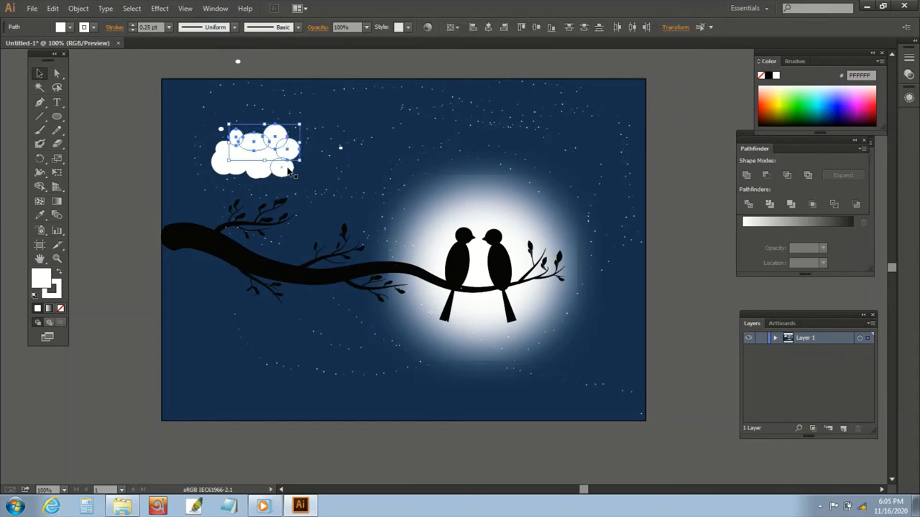
shift+click(280, 170)
shift+click(241, 167)
shift+click(221, 152)
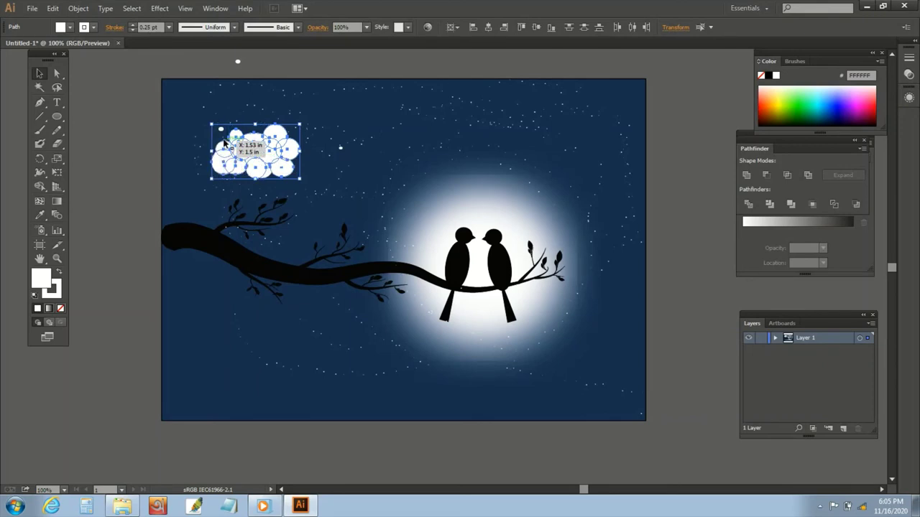
Unite the selected ellipses into a single white cloud shape.
click(748, 175)
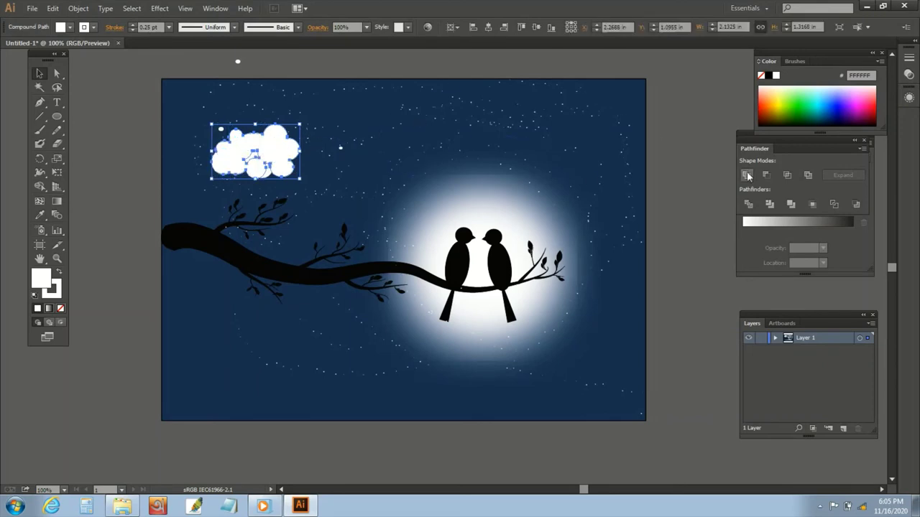
click(314, 156)
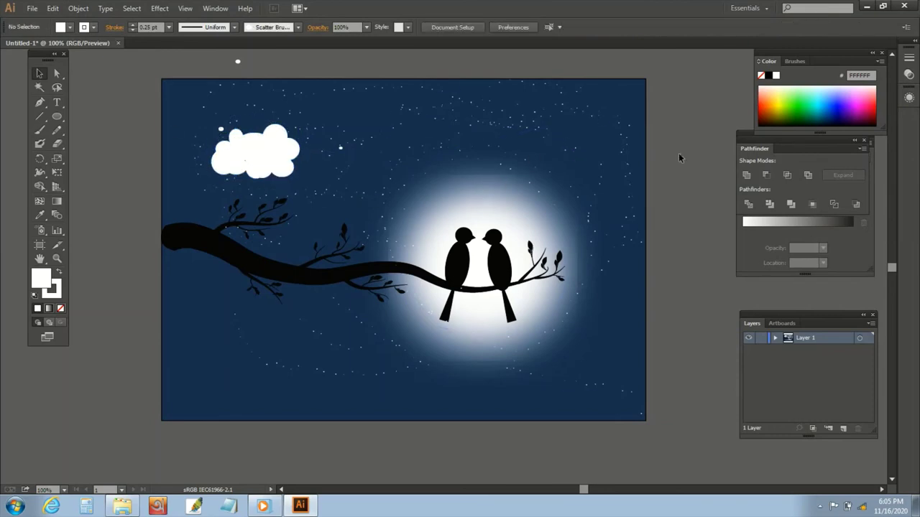
click(299, 176)
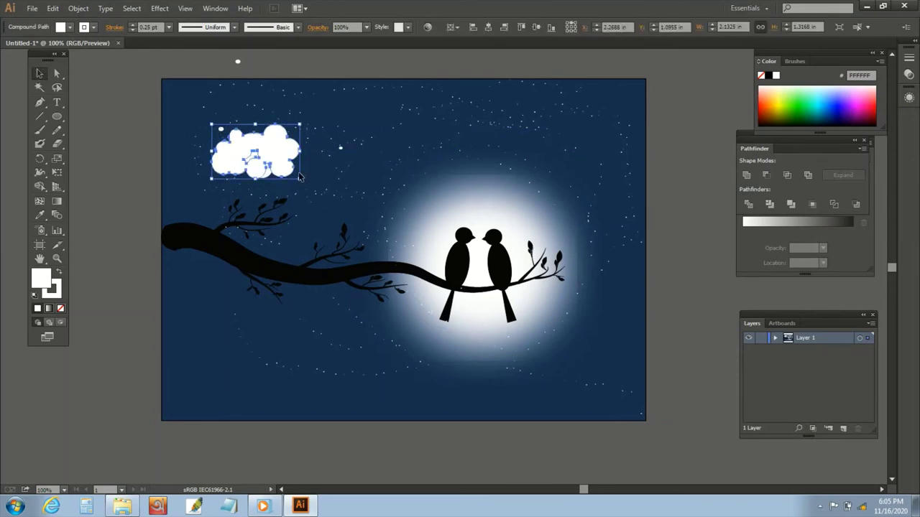
Alt-drag a copy of the cloud to the upper-right sky and deselect it.
drag(257, 159, 591, 164)
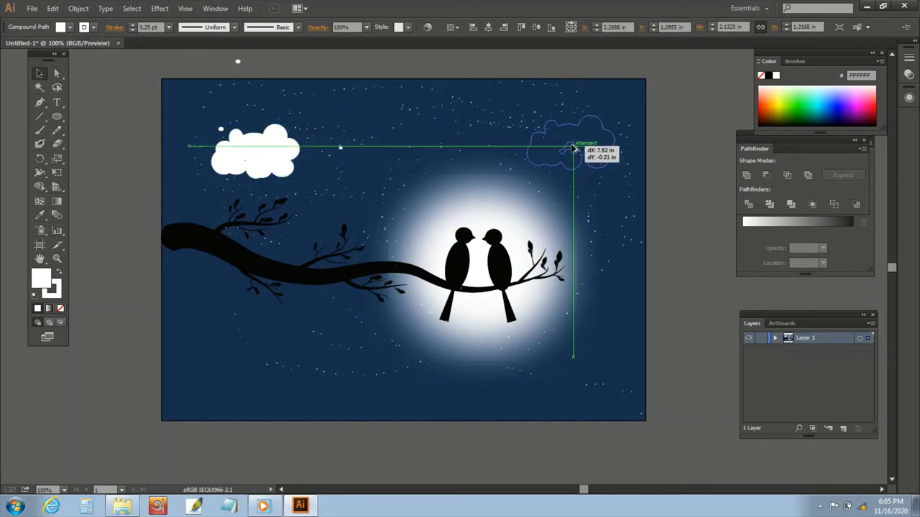
click(657, 200)
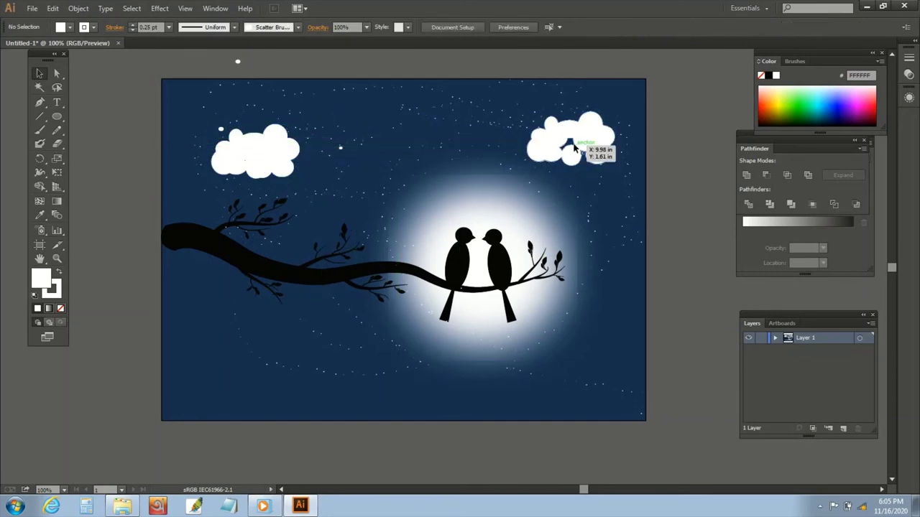
click(569, 144)
double_click(569, 144)
double_click(620, 212)
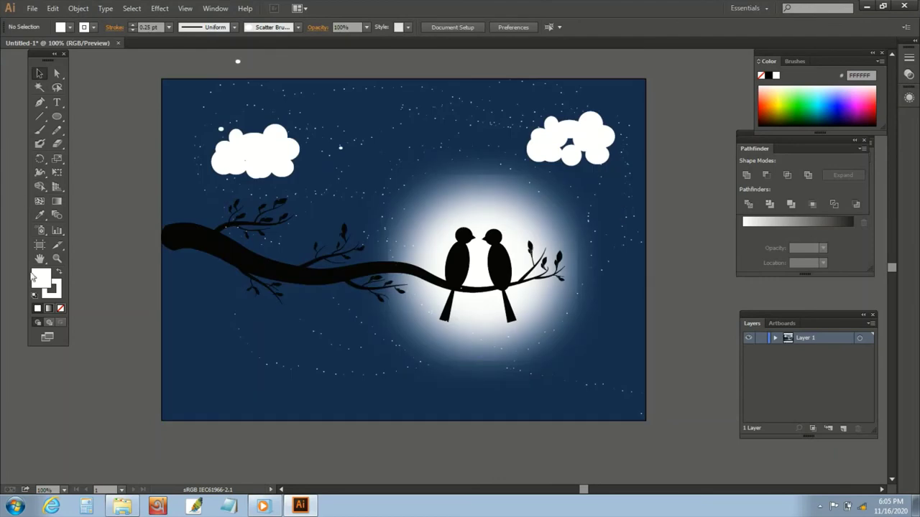
click(58, 117)
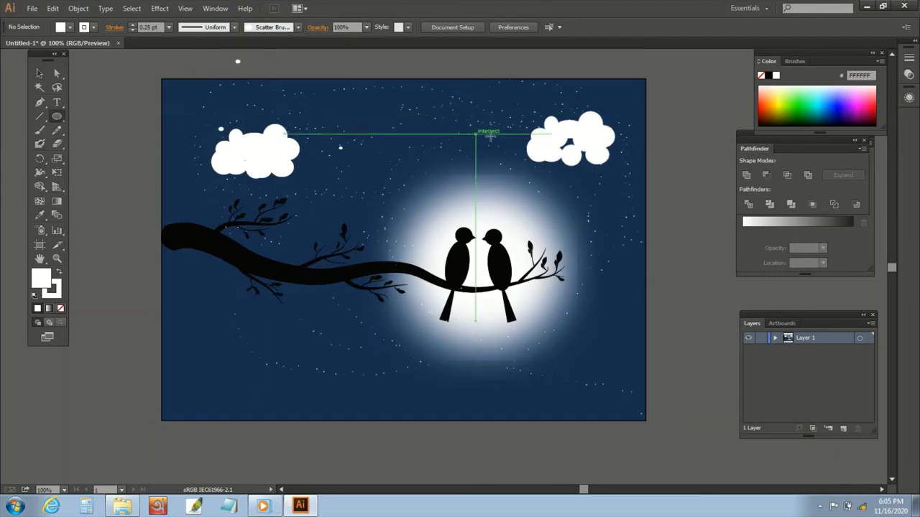
Add a small oval to the right cloud and nudge both clouds slightly.
drag(559, 137, 577, 153)
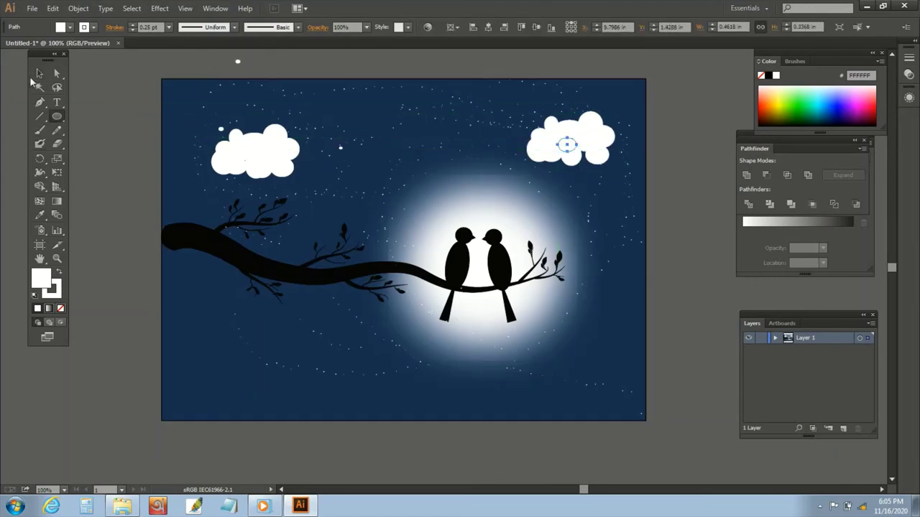
key(v)
click(663, 181)
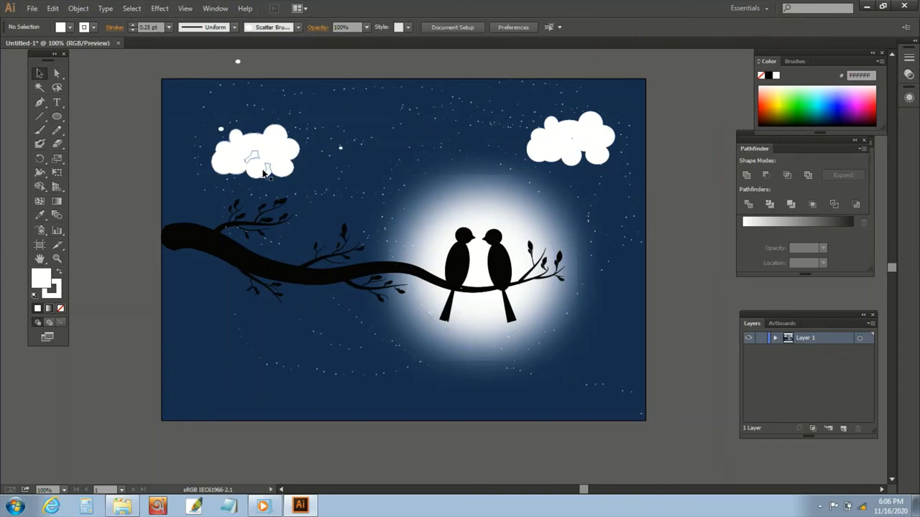
drag(234, 149, 219, 136)
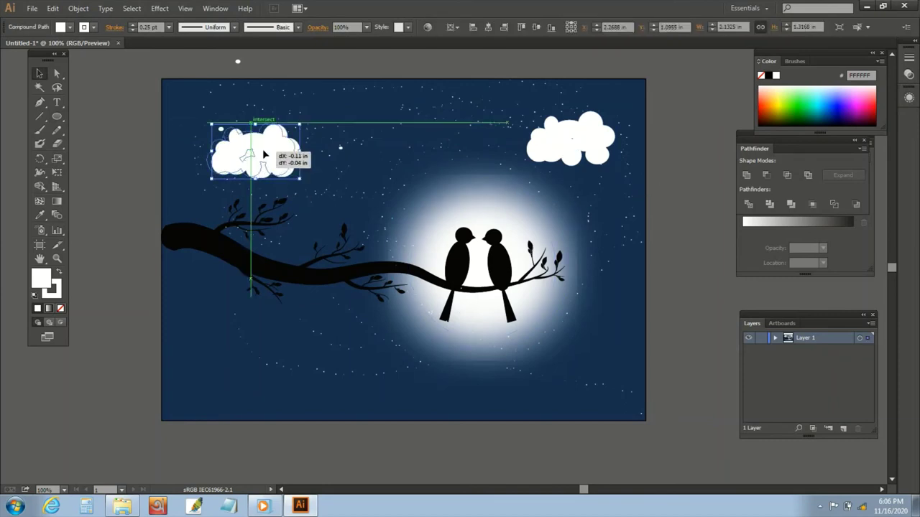
key(ctrl+z)
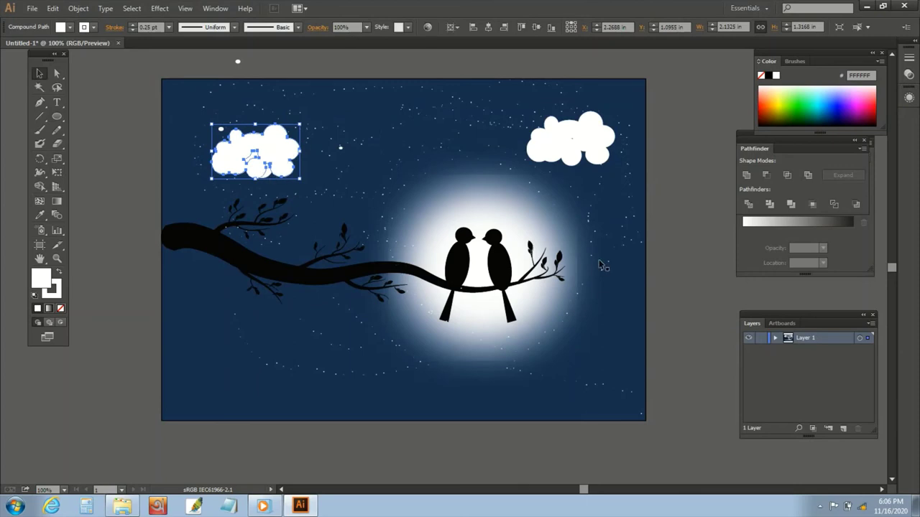
drag(580, 154, 593, 149)
mouse_move(272, 174)
mouse_down()
mouse_move(279, 184)
mouse_move(251, 155)
mouse_up()
Draw a small oval over a gap in the left cloud.
click(581, 138)
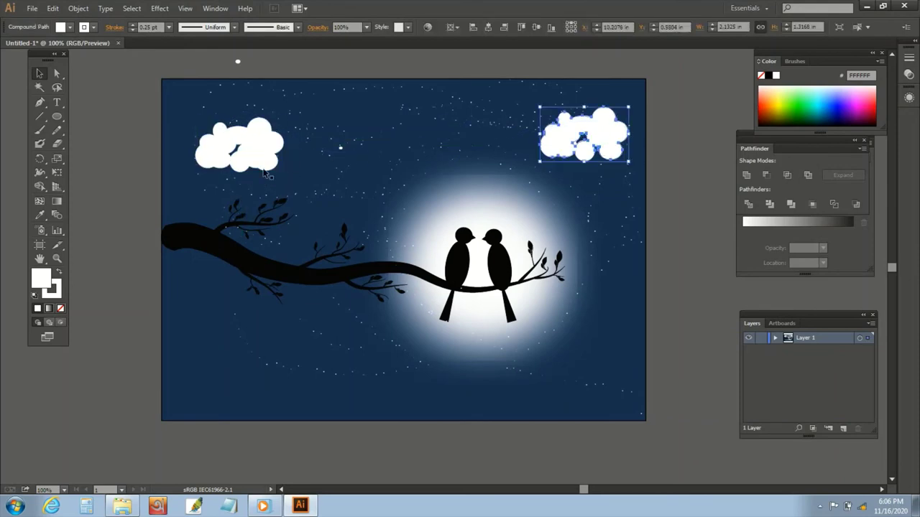
key(l)
mouse_move(240, 150)
mouse_down()
mouse_move(251, 161)
mouse_move(225, 153)
mouse_move(252, 161)
mouse_move(243, 163)
mouse_up()
click(40, 73)
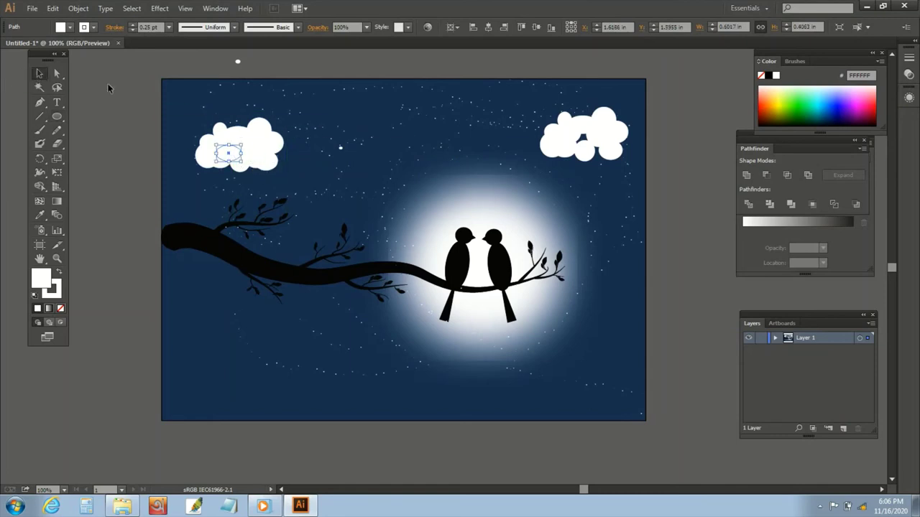
click(202, 131)
click(237, 147)
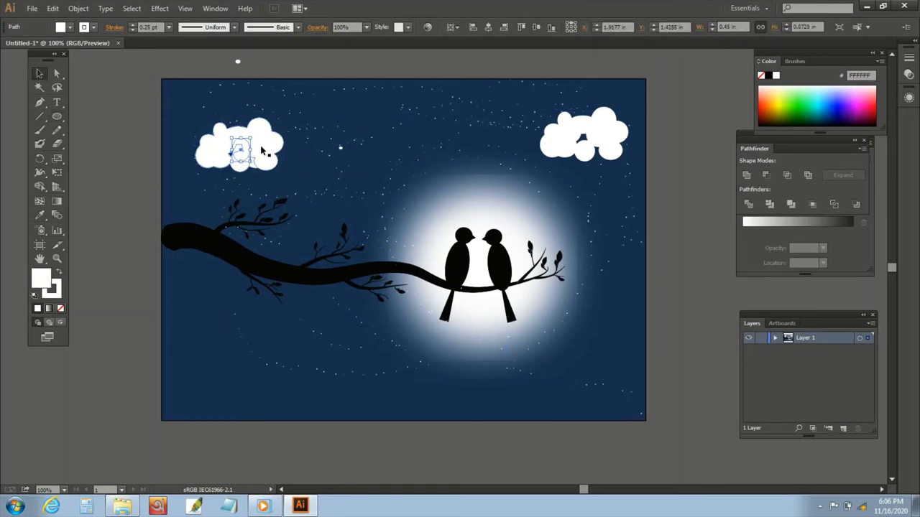
Add another small oval to each cloud, then select the left cloud.
click(57, 116)
drag(216, 139, 247, 159)
drag(564, 127, 597, 147)
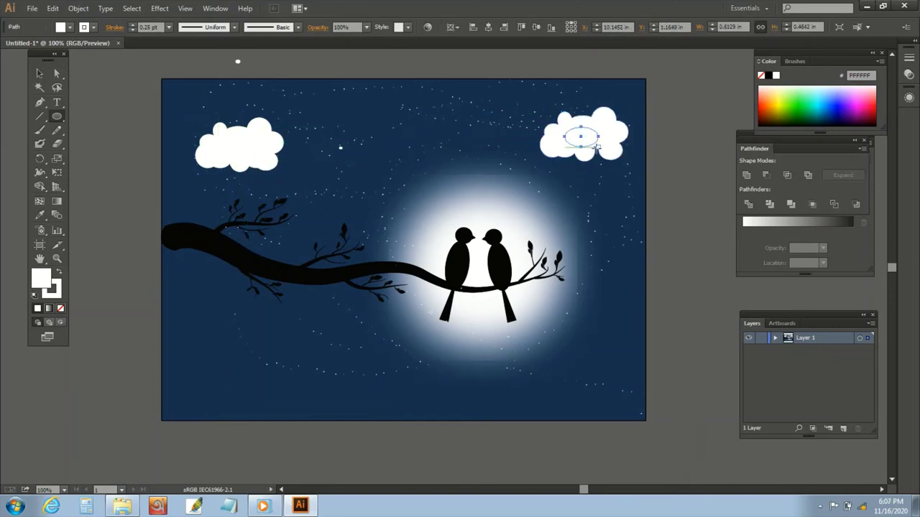
key(v)
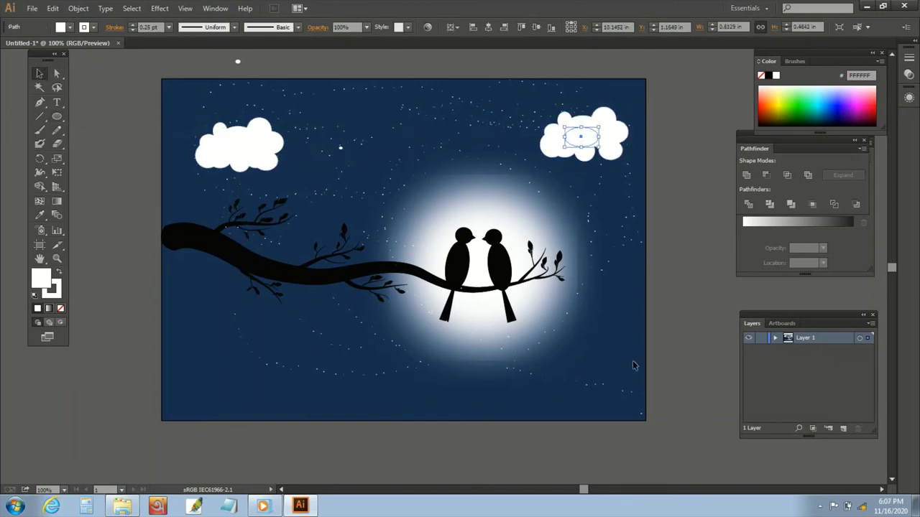
click(668, 254)
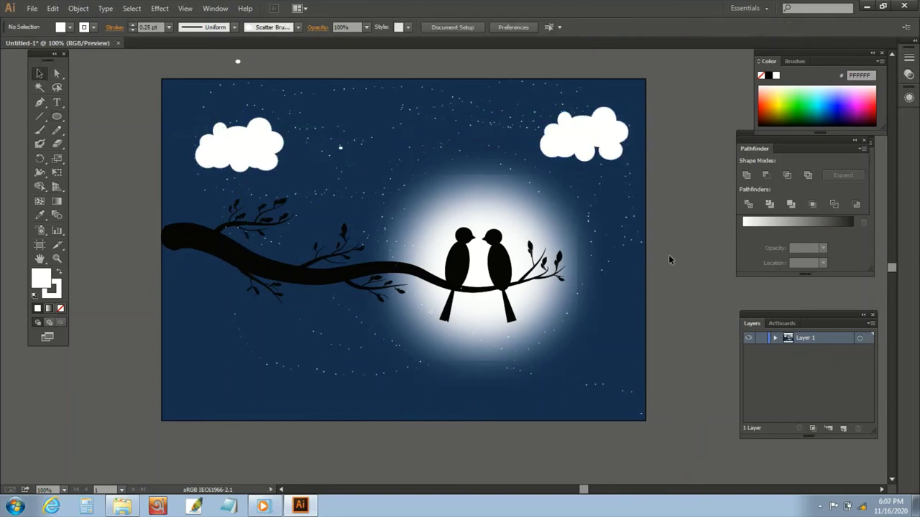
click(215, 136)
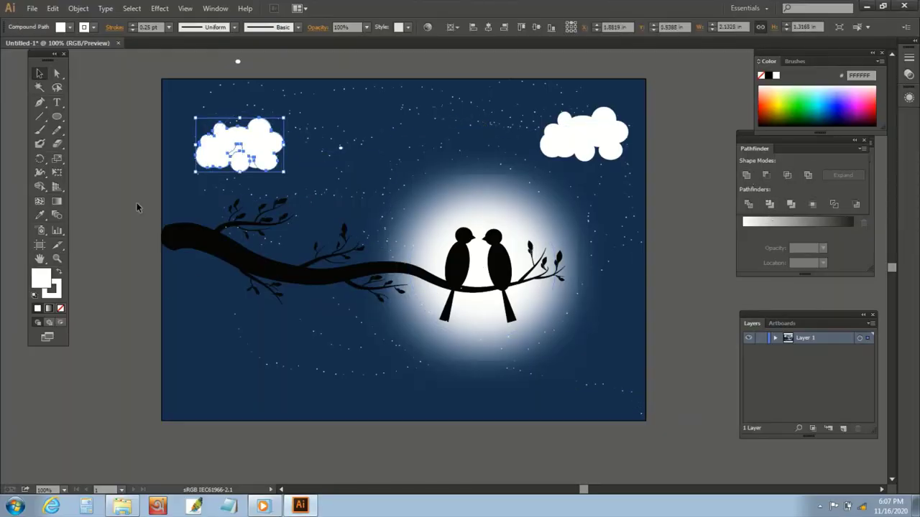
Give the left cloud Lighten blending and a pale blue 95B0C6 fill.
click(910, 74)
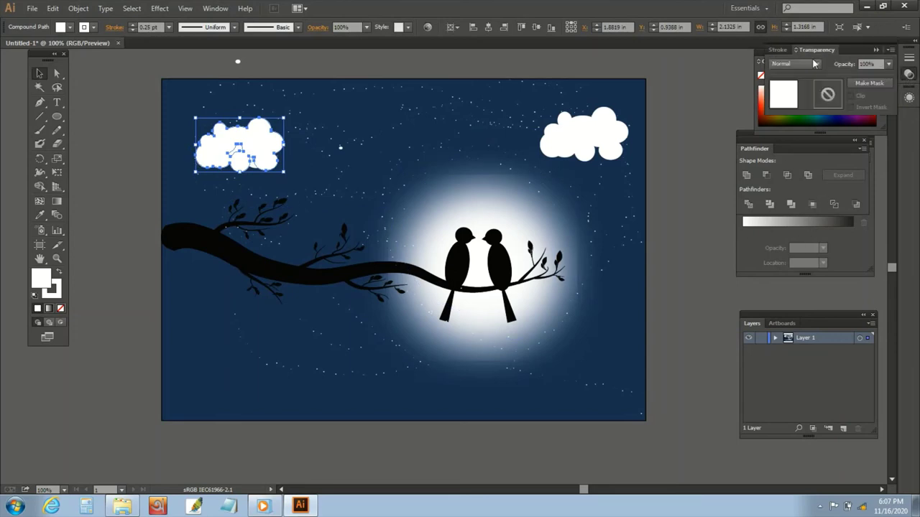
click(796, 64)
click(789, 135)
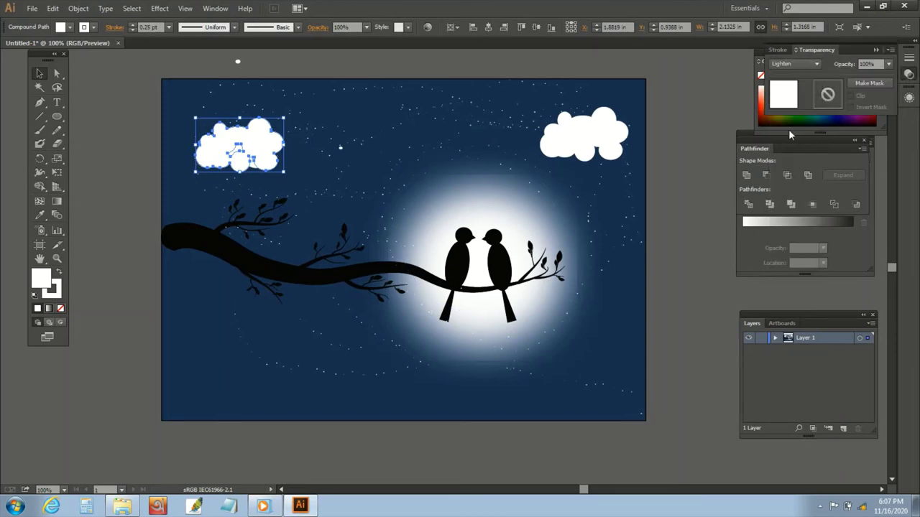
double_click(39, 284)
drag(369, 261, 345, 206)
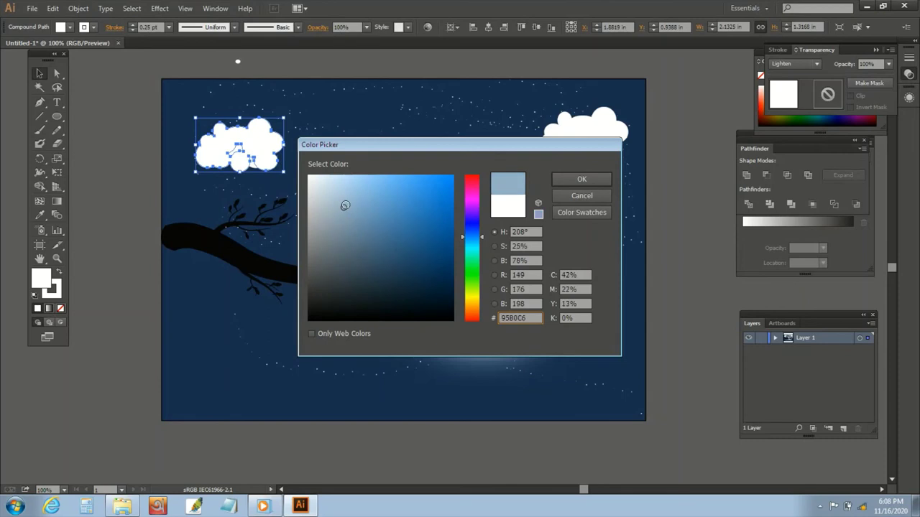
click(581, 179)
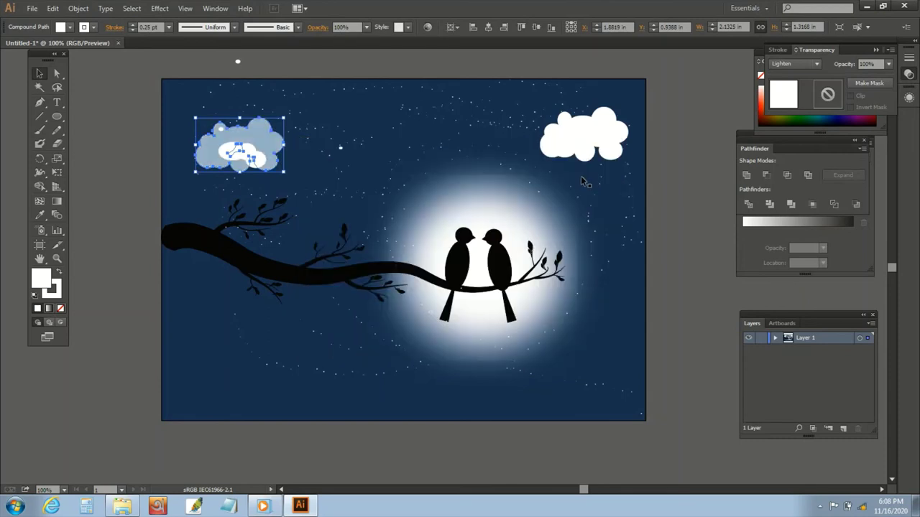
Pull the small white inner piece out onto the right cloud and return the blue cloud left.
click(248, 160)
double_click(255, 157)
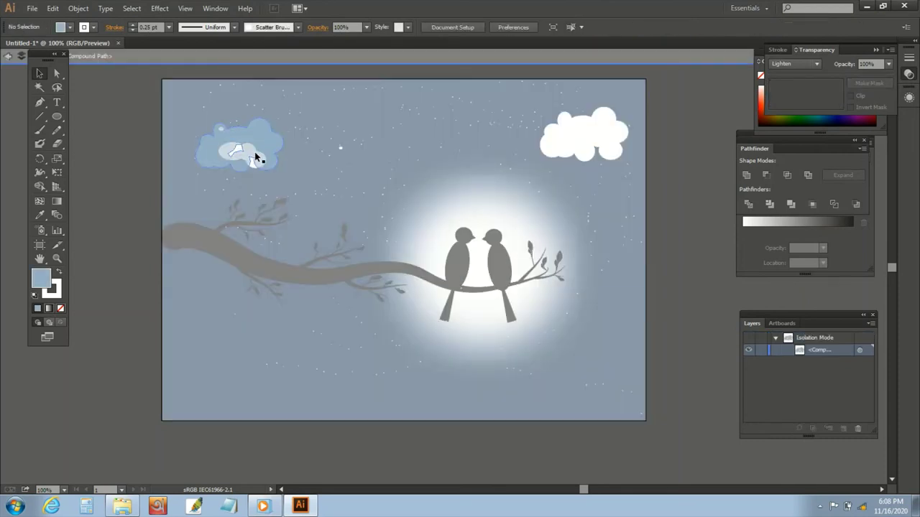
drag(256, 158, 356, 158)
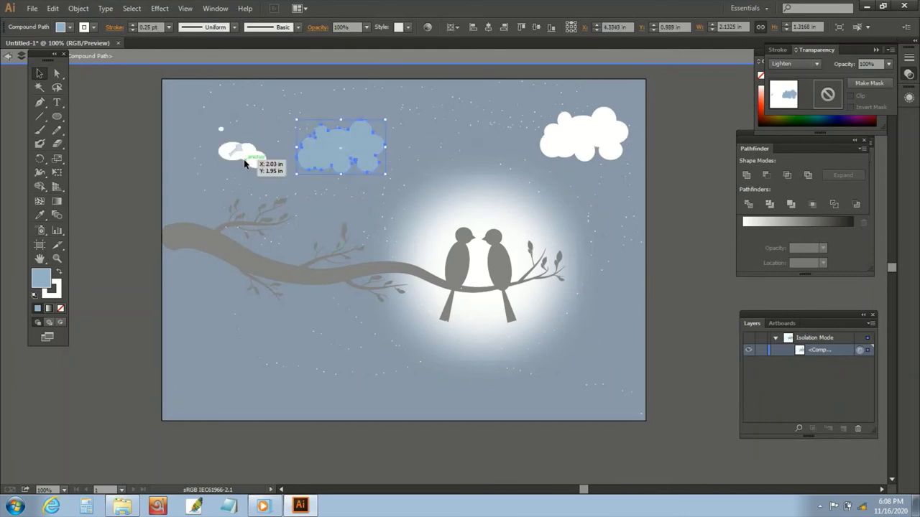
click(234, 152)
click(221, 138)
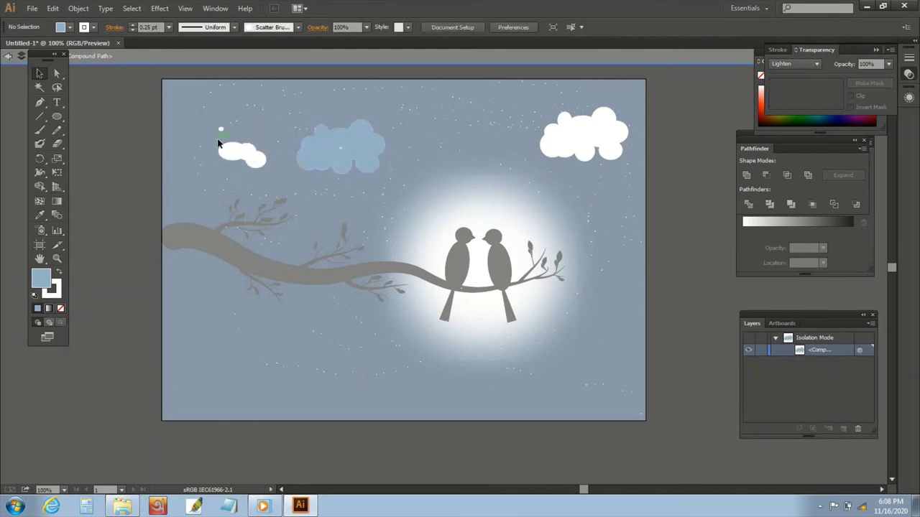
double_click(258, 164)
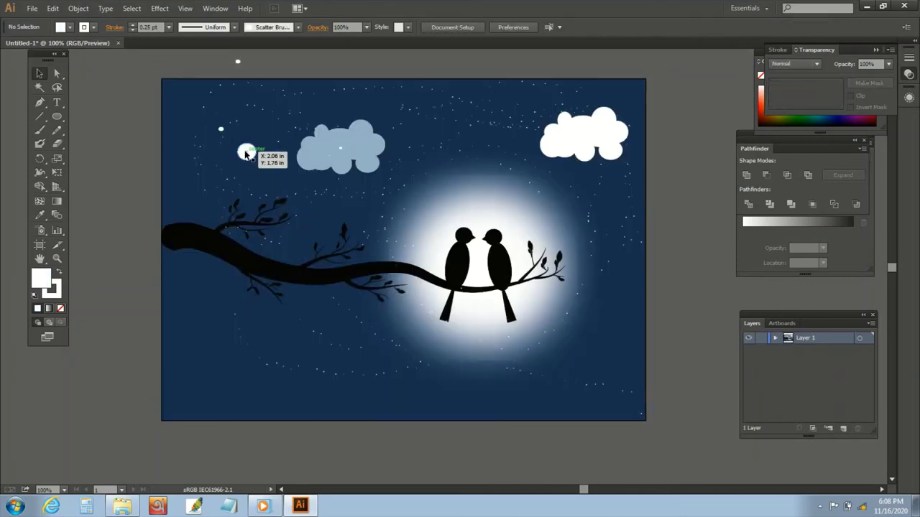
drag(250, 158, 575, 144)
drag(336, 161, 262, 159)
Try a different blend mode on the left cloud and toggle the Transparency panel.
click(816, 67)
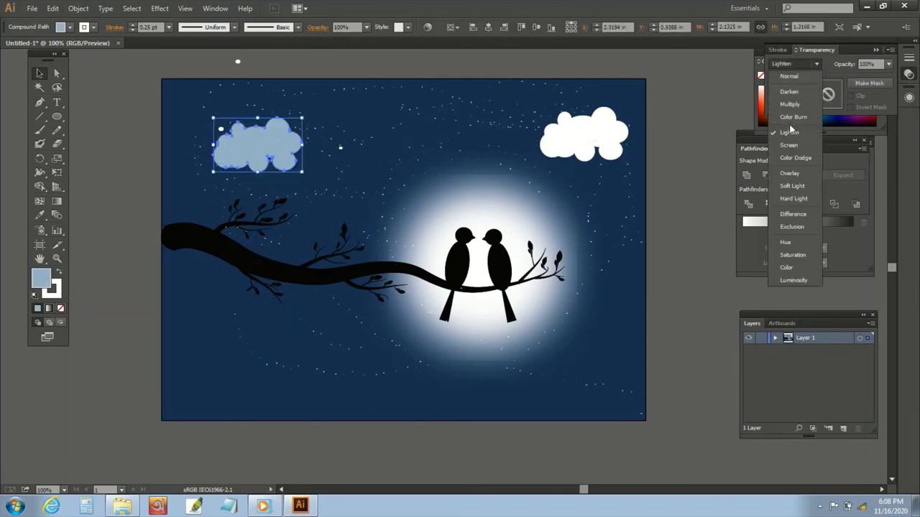
click(791, 171)
key(ctrl+shift+a)
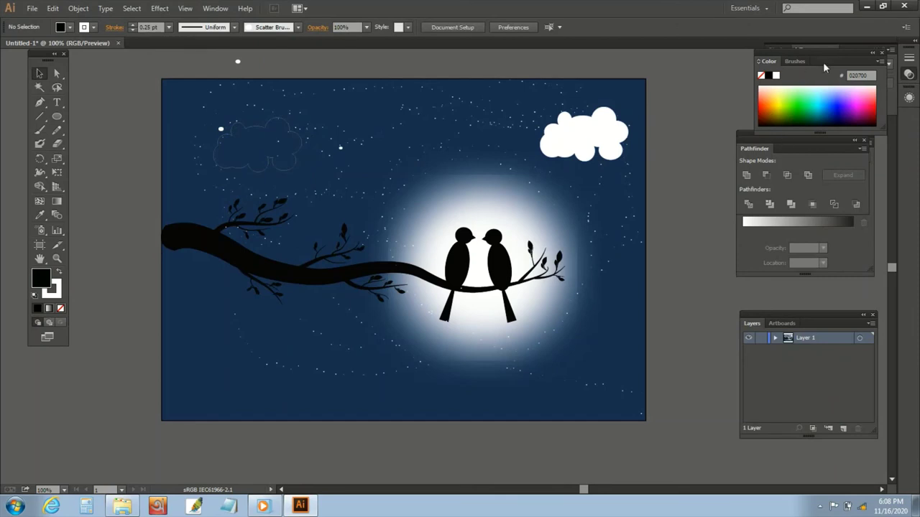
click(909, 75)
click(793, 61)
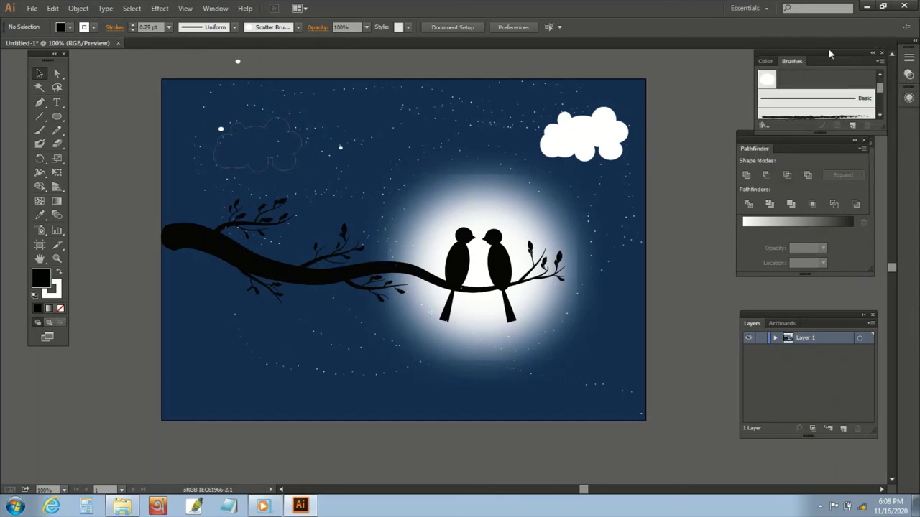
click(909, 75)
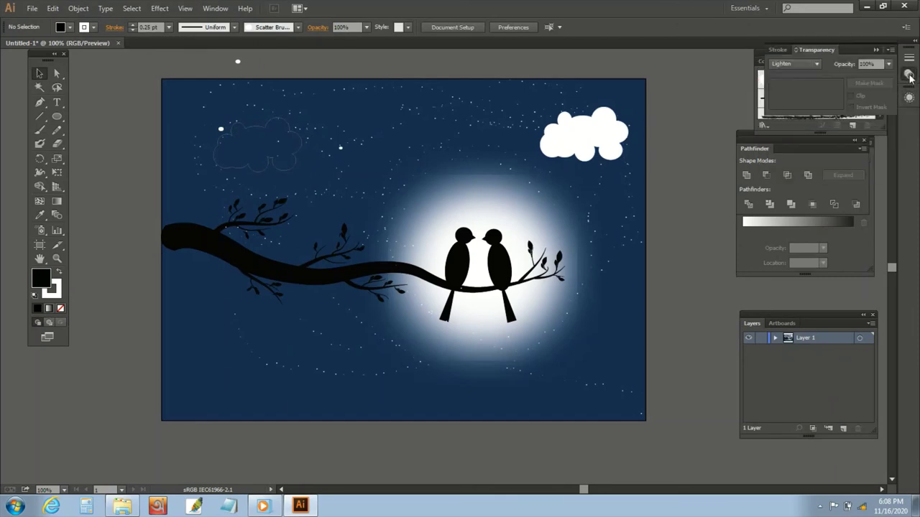
Cycle through blend modes, settle back on Lighten, and reselect the faint left cloud.
click(815, 67)
click(791, 147)
click(815, 53)
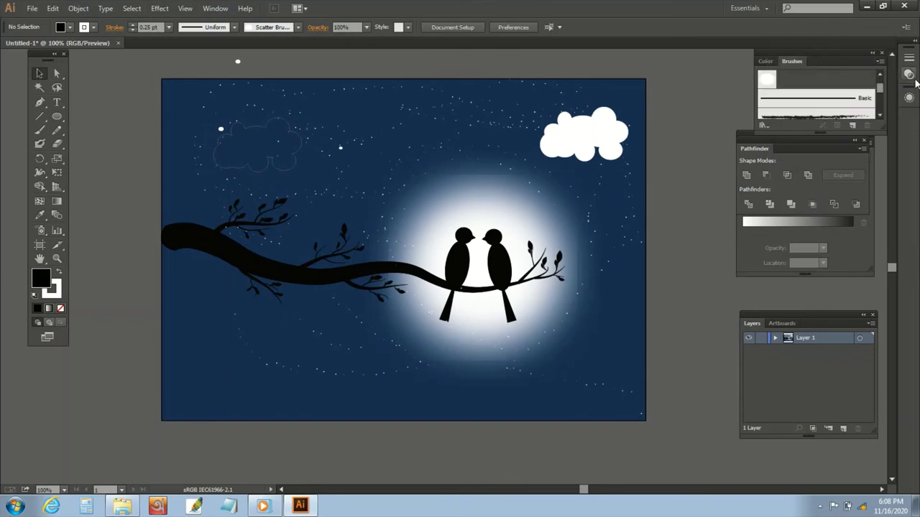
click(909, 74)
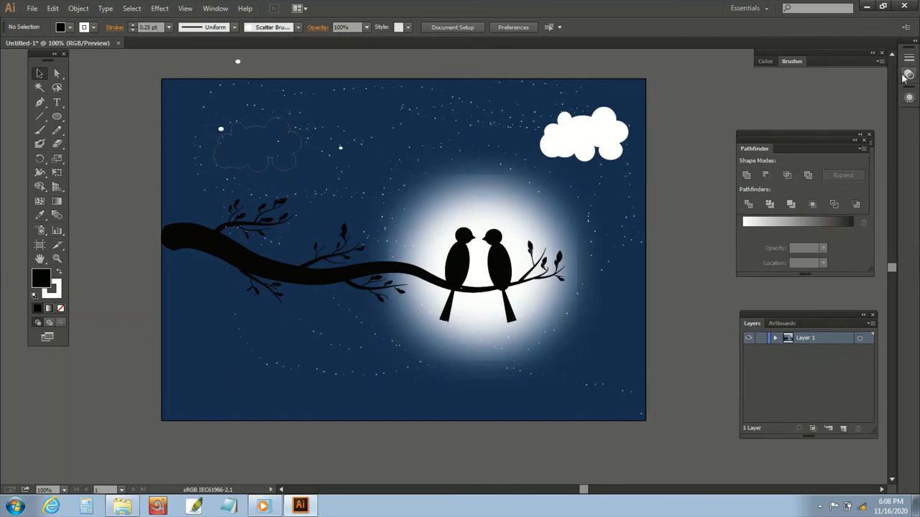
click(909, 75)
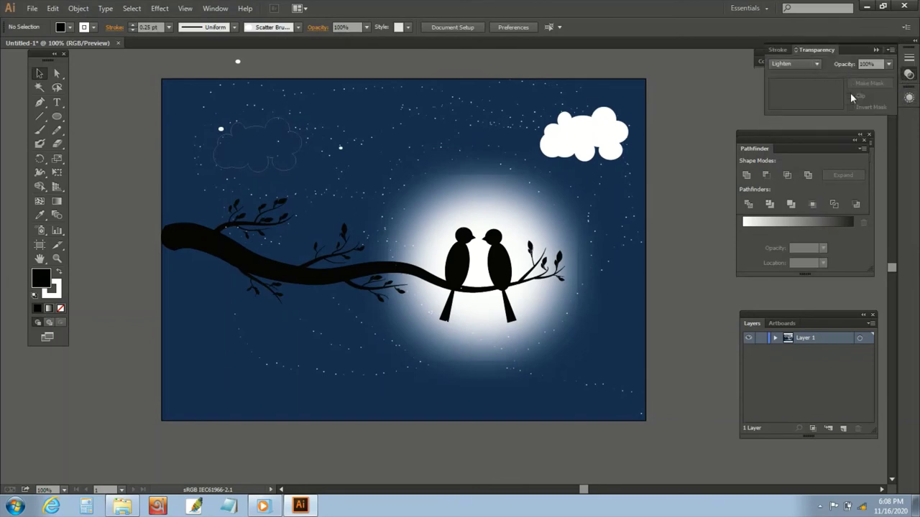
click(816, 64)
click(790, 128)
click(273, 155)
Refill the left cloud with a light blue from the Color Picker.
double_click(46, 280)
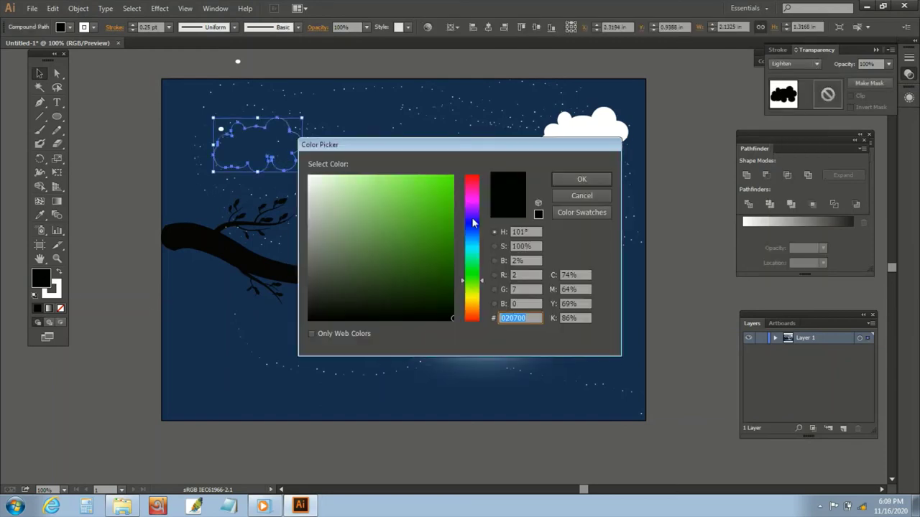
click(472, 239)
click(342, 196)
key(Return)
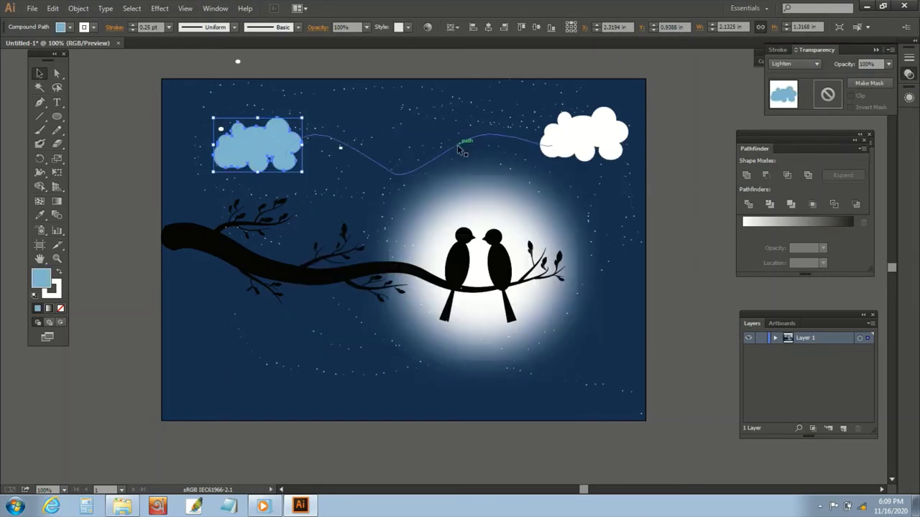
Eyedropper the left cloud's pale blue fill and blending onto the right cloud.
click(603, 133)
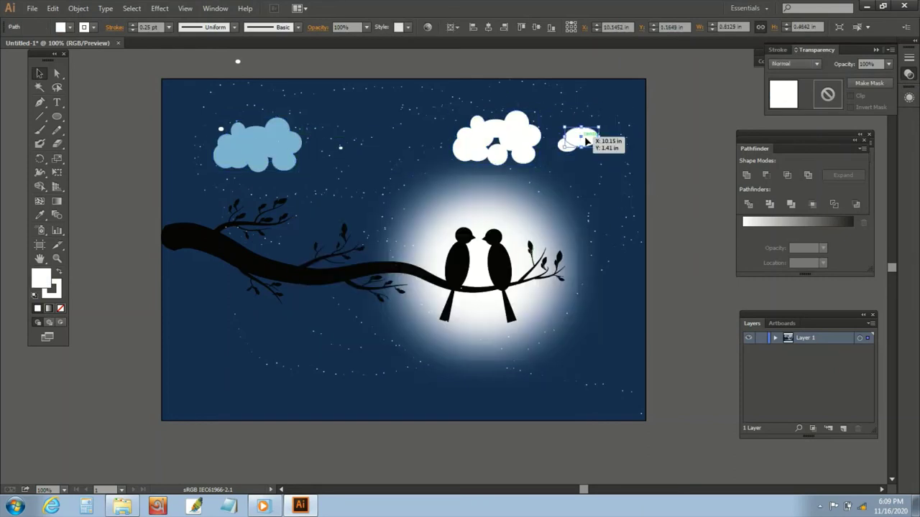
click(566, 147)
key(ctrl+z)
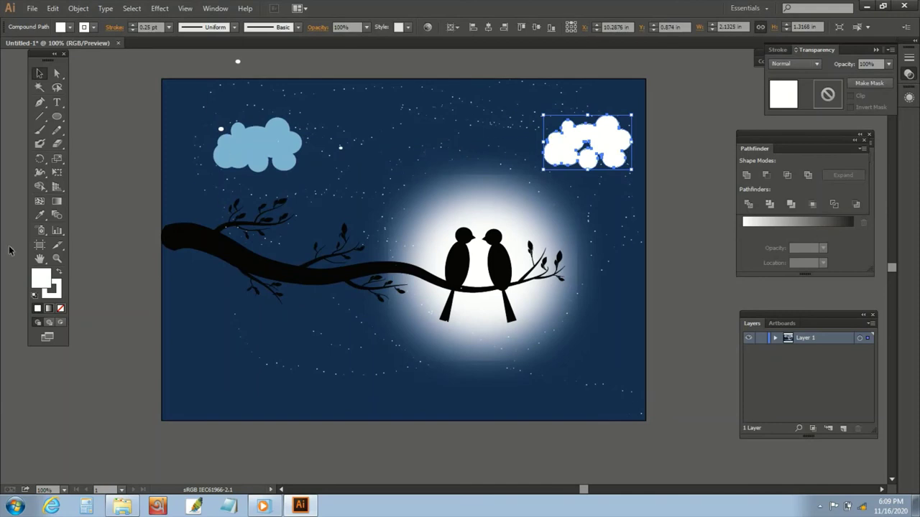
click(40, 215)
click(264, 147)
click(39, 74)
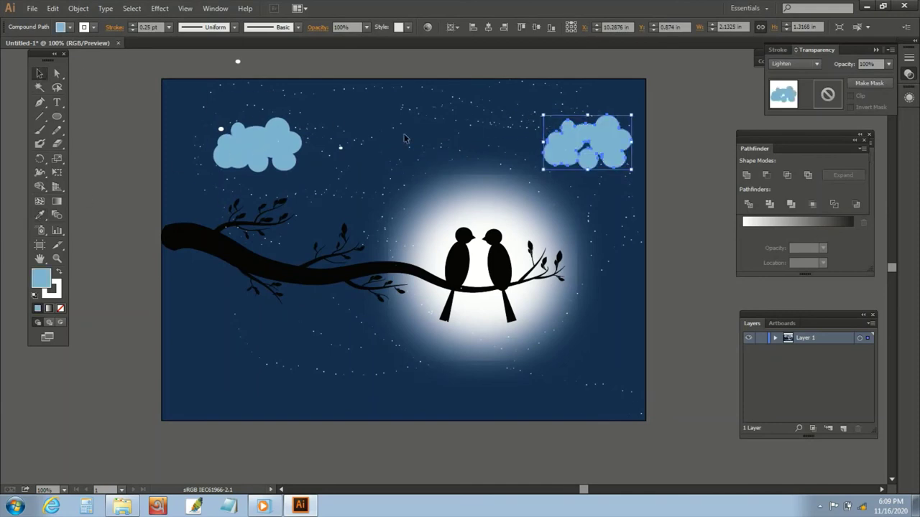
click(216, 161)
Draw a small circle on the right cloud and set its stroke to None.
click(59, 121)
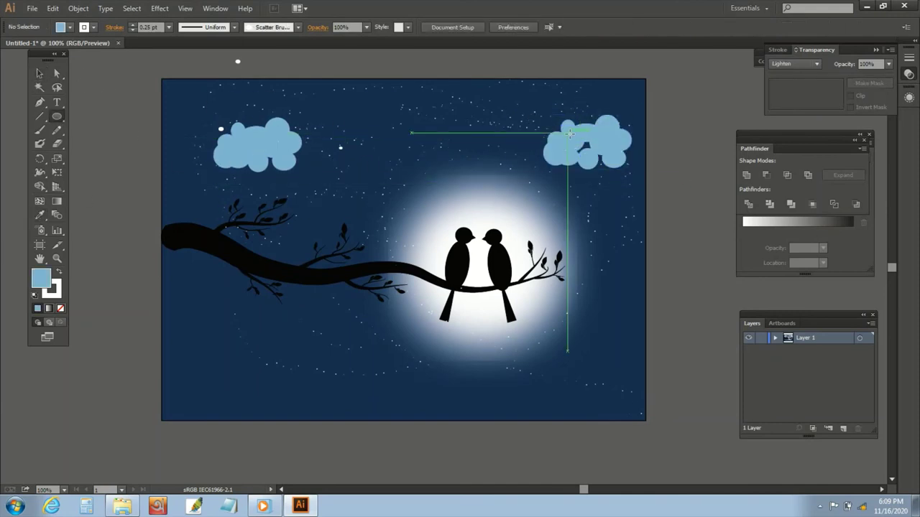
drag(568, 134, 590, 156)
key(v)
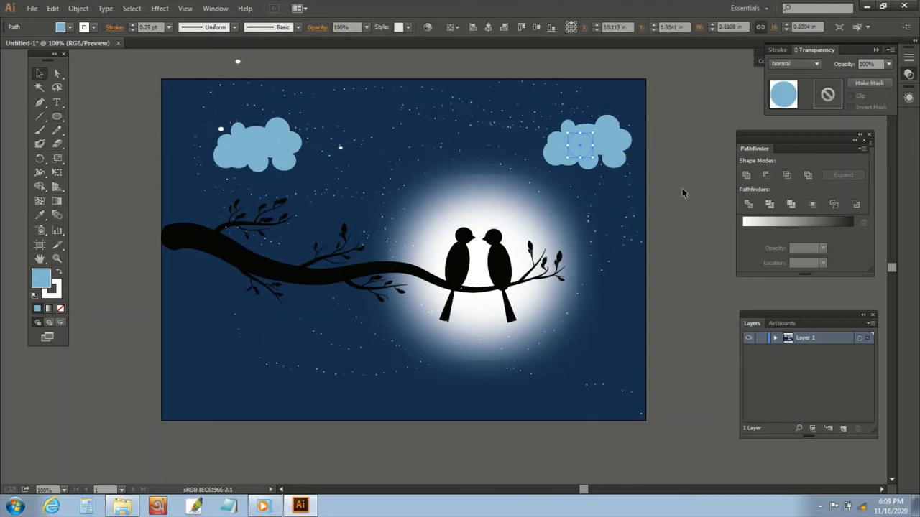
click(681, 187)
click(585, 154)
click(61, 308)
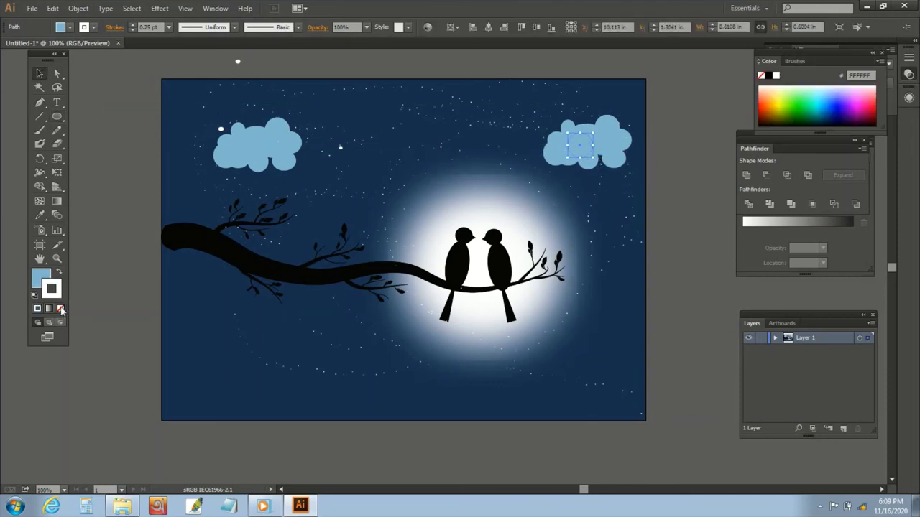
click(610, 200)
Select the left cloud and open its blend-mode list to set Hard Light.
click(251, 154)
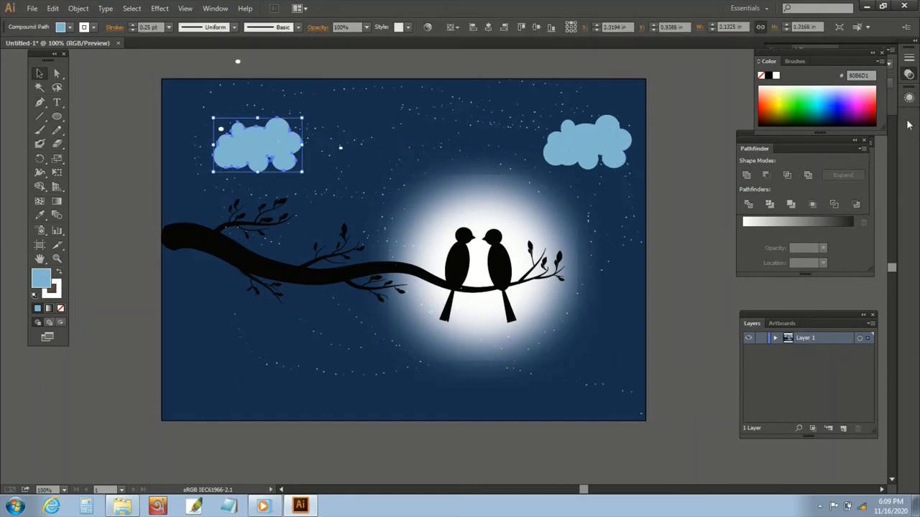
click(908, 74)
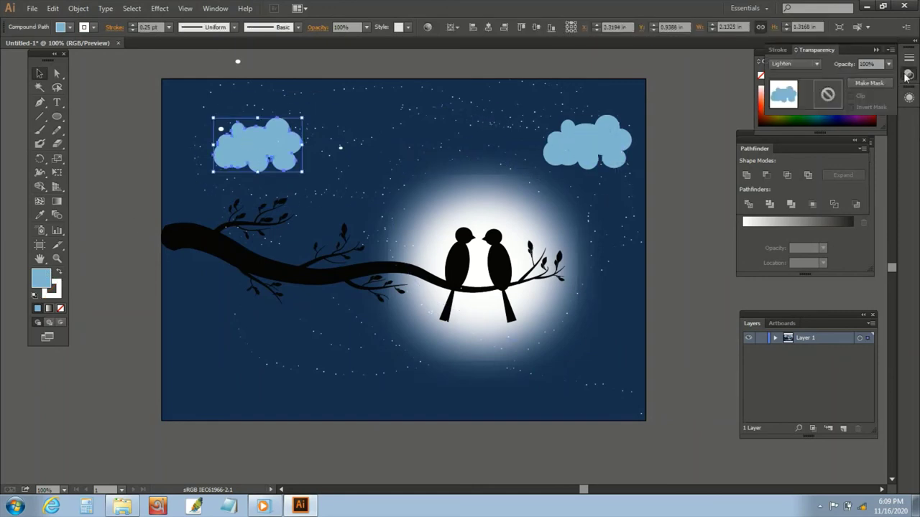
click(816, 64)
Give the left cloud a darker blend mode and the right cloud Soft Light.
click(794, 199)
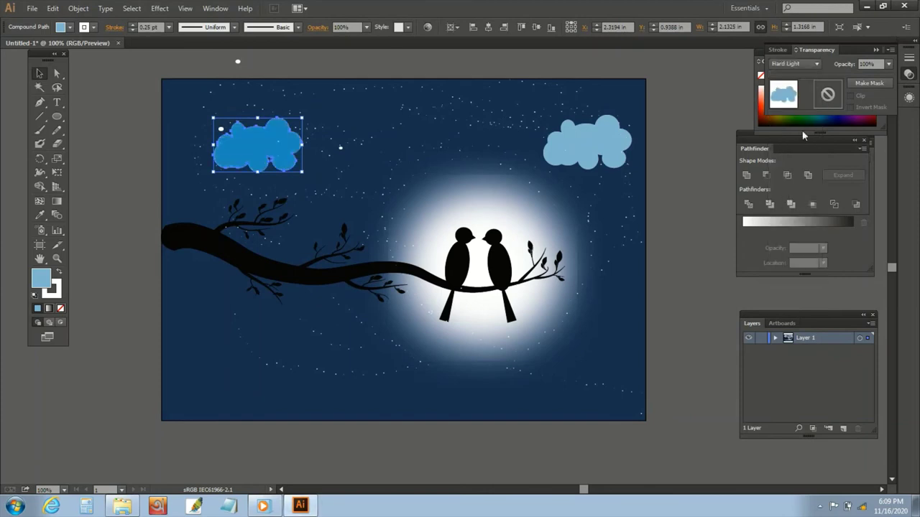
click(817, 63)
click(790, 132)
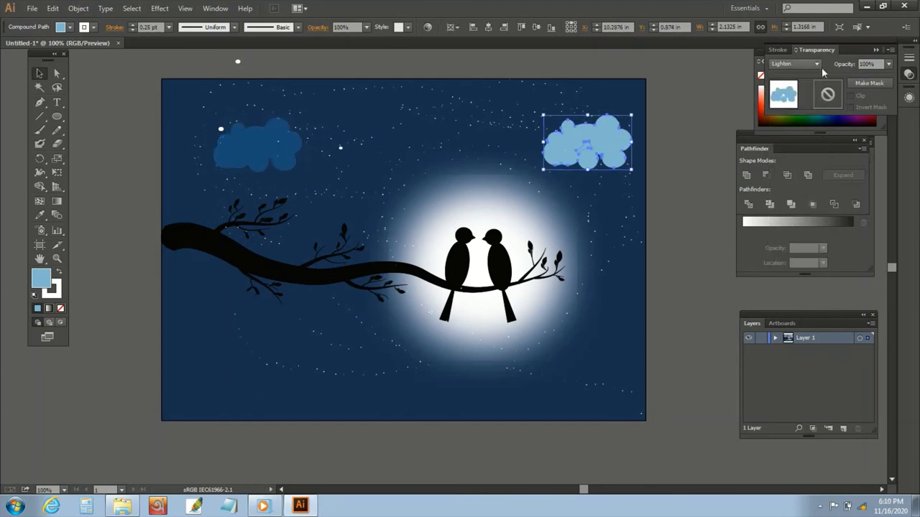
click(815, 64)
click(794, 185)
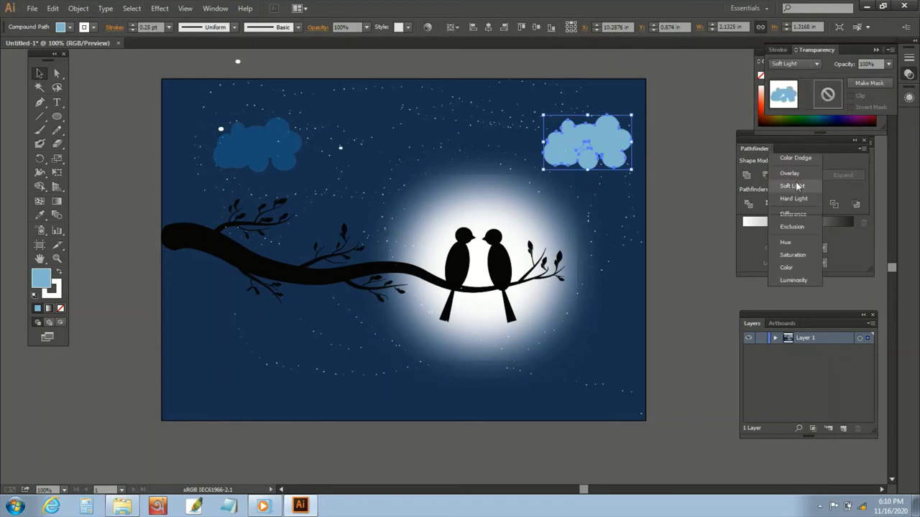
Blend the small circle inside the right cloud group with Soft Light.
double_click(611, 170)
click(581, 144)
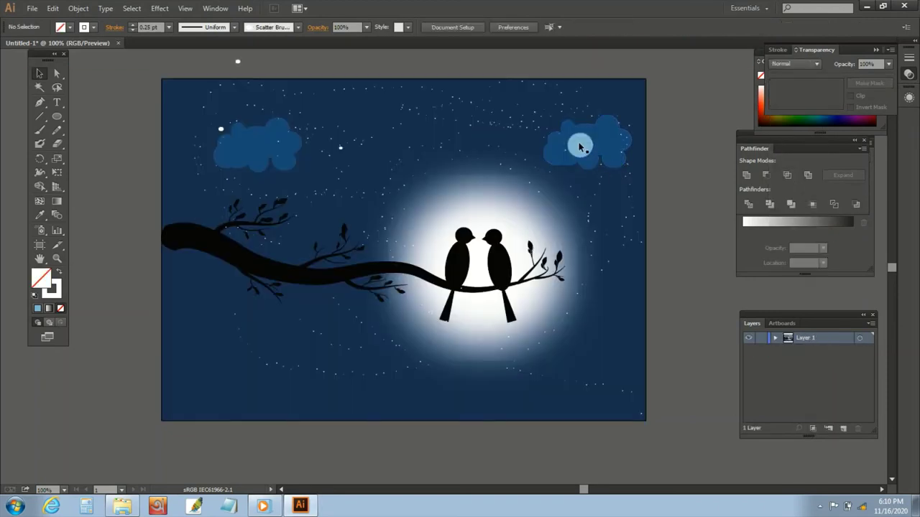
click(816, 64)
click(794, 187)
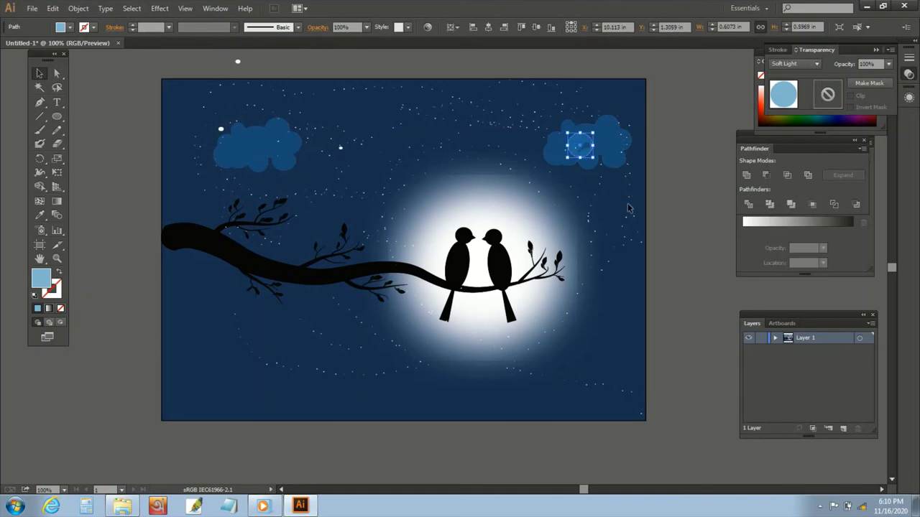
double_click(614, 194)
double_click(652, 202)
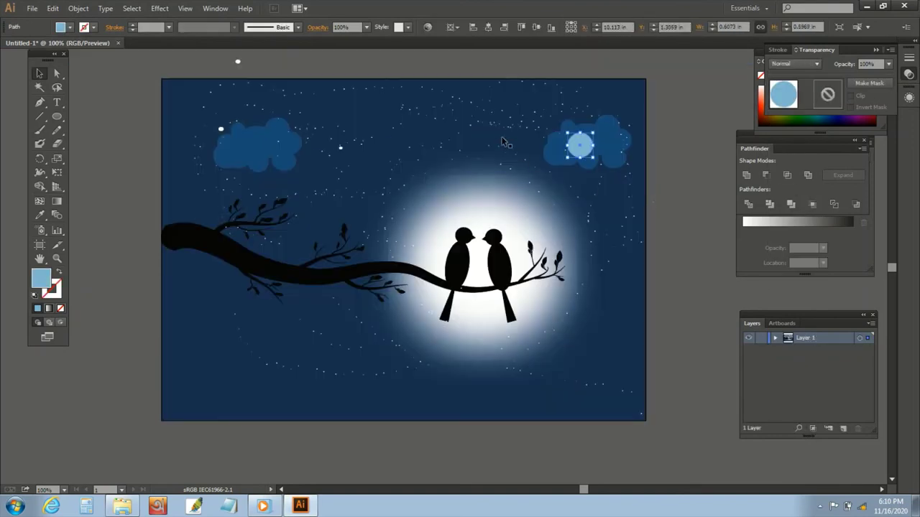
double_click(580, 148)
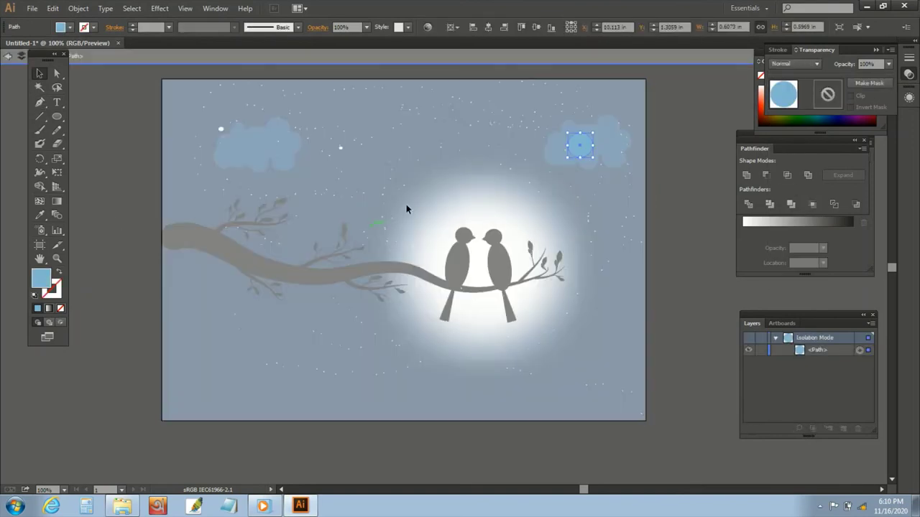
click(816, 64)
click(794, 185)
double_click(611, 187)
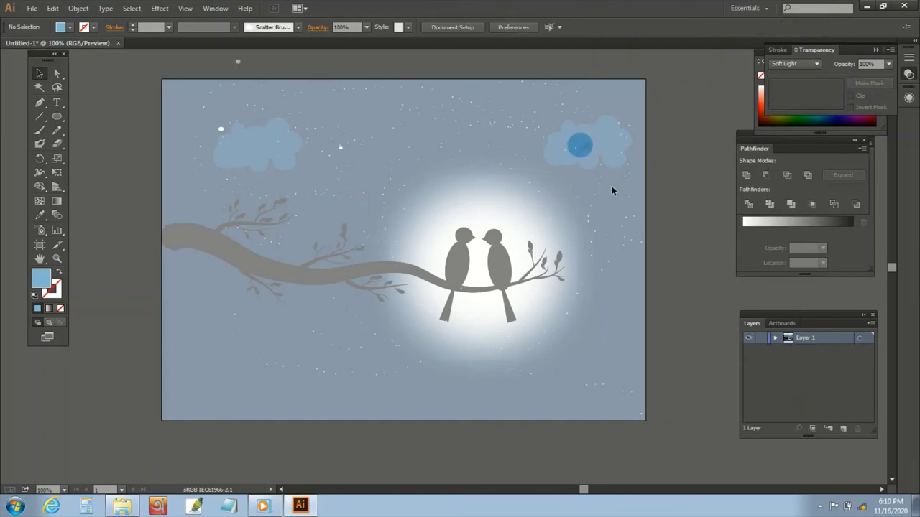
click(639, 186)
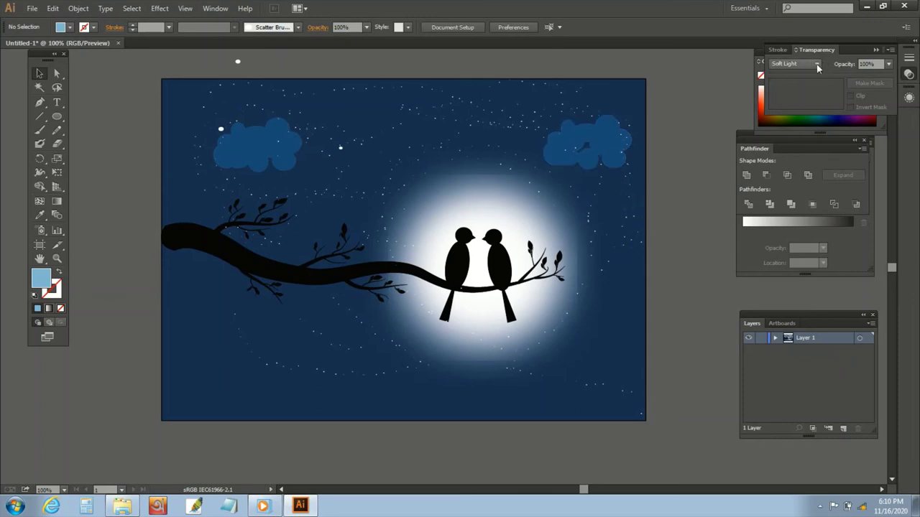
Draw a small ellipse on the right cloud and blend it with Hard Light.
key(l)
drag(571, 142, 586, 150)
click(792, 186)
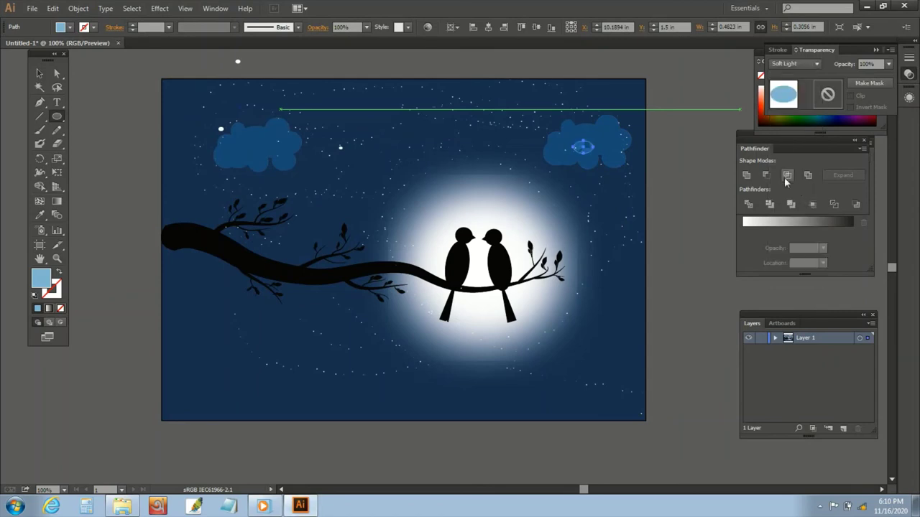
click(818, 65)
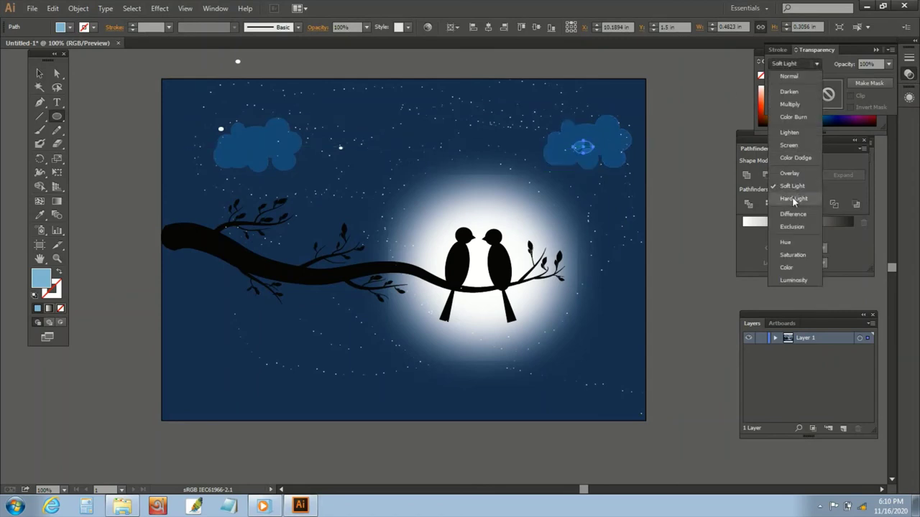
click(791, 200)
double_click(41, 74)
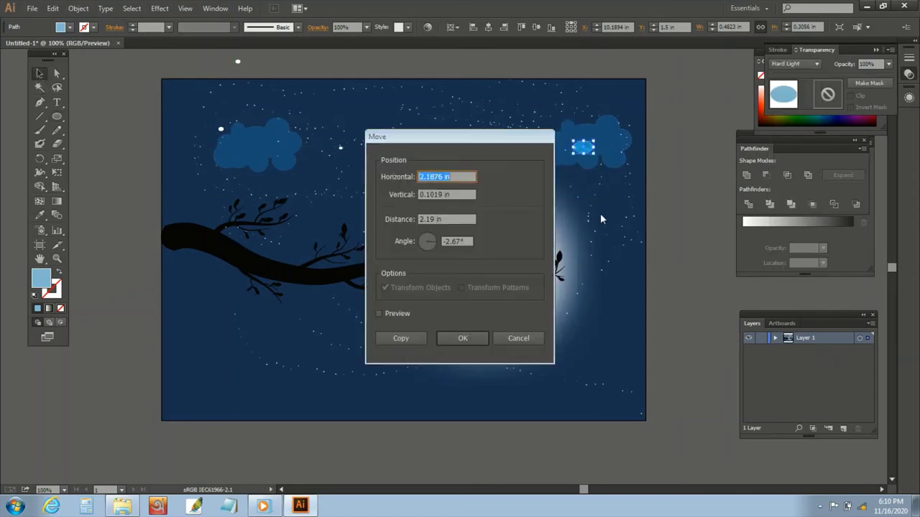
click(517, 338)
click(587, 214)
click(657, 200)
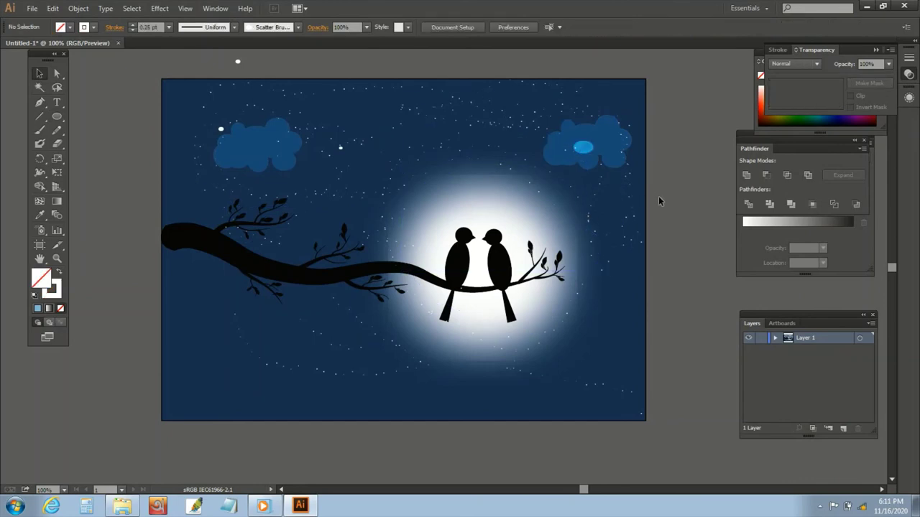
click(584, 146)
click(725, 208)
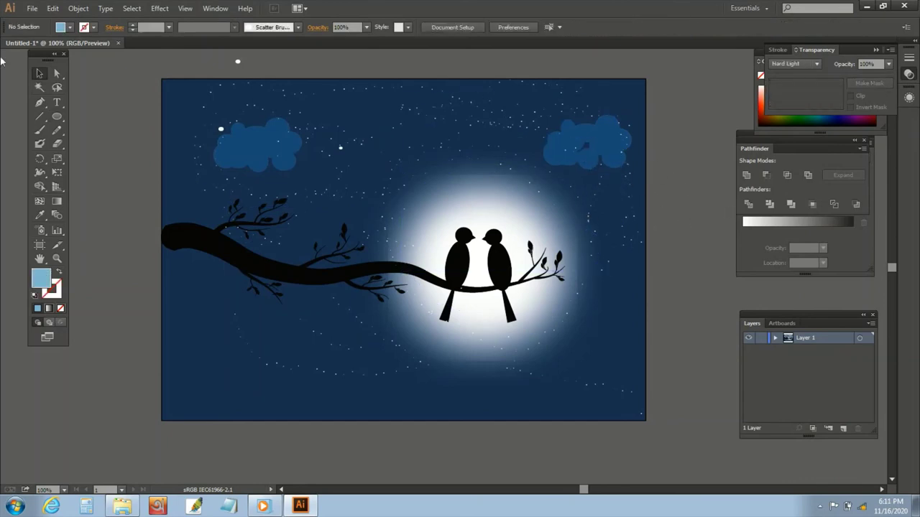
Replace the right cloud with an Alt-dragged copy of the left cloud in the upper right.
click(604, 146)
key(Delete)
click(260, 142)
drag(260, 143, 589, 148)
click(680, 244)
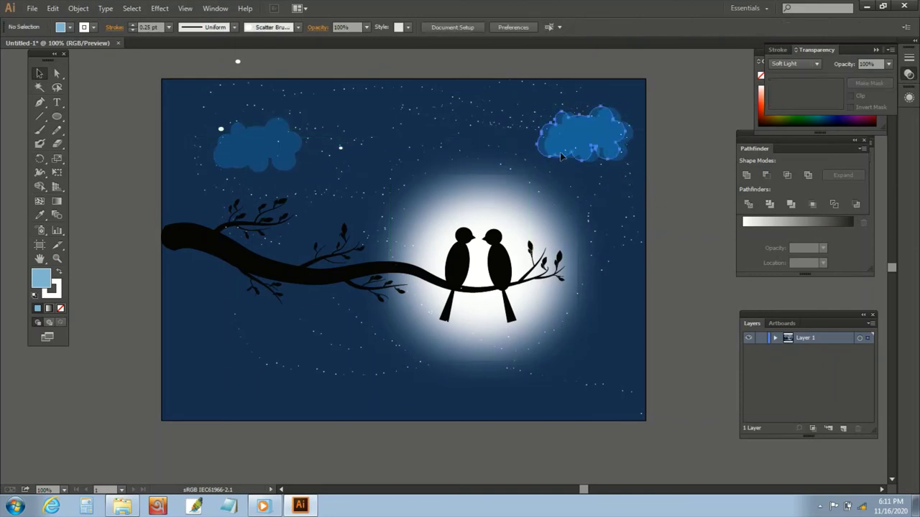
double_click(603, 152)
double_click(597, 219)
drag(606, 164, 606, 148)
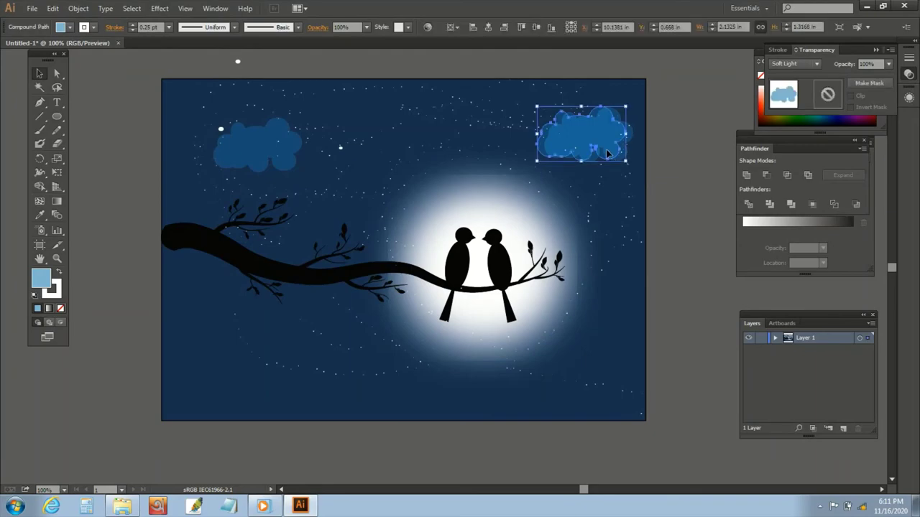
key(ctrl+shift+a)
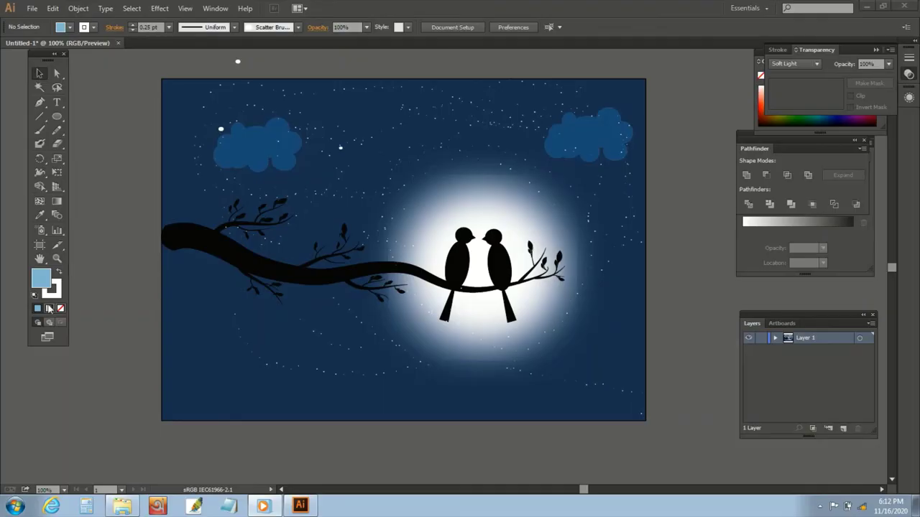
Fill the sky rectangle with a light-blue linear gradient preset.
click(173, 108)
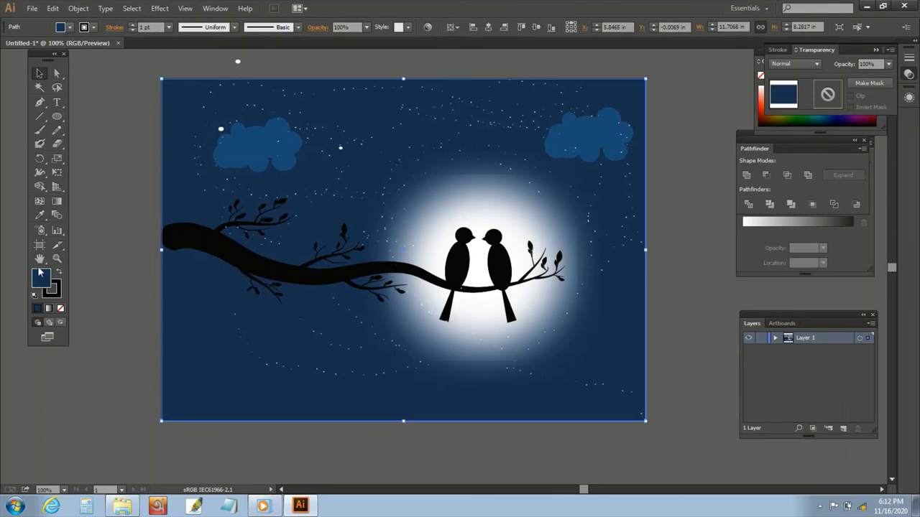
click(50, 308)
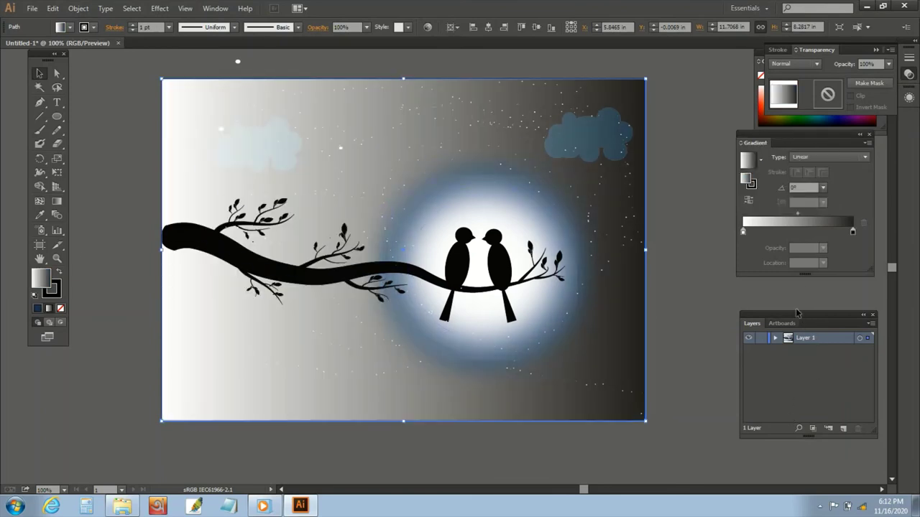
click(760, 159)
click(705, 220)
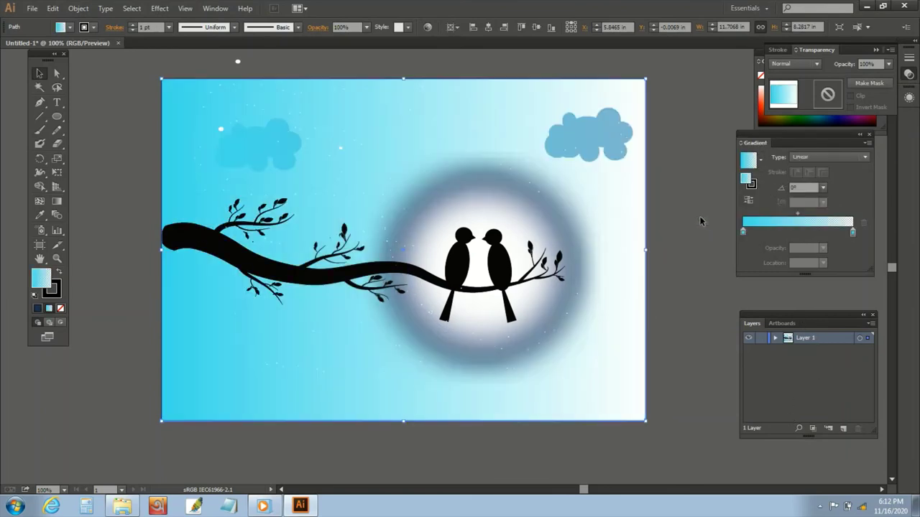
Add a blue colour stop midway along the sky gradient.
click(744, 230)
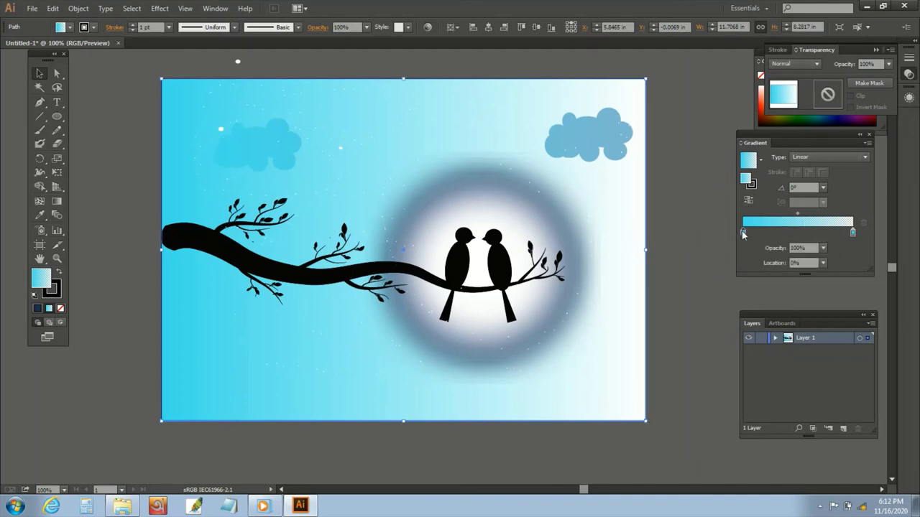
click(852, 232)
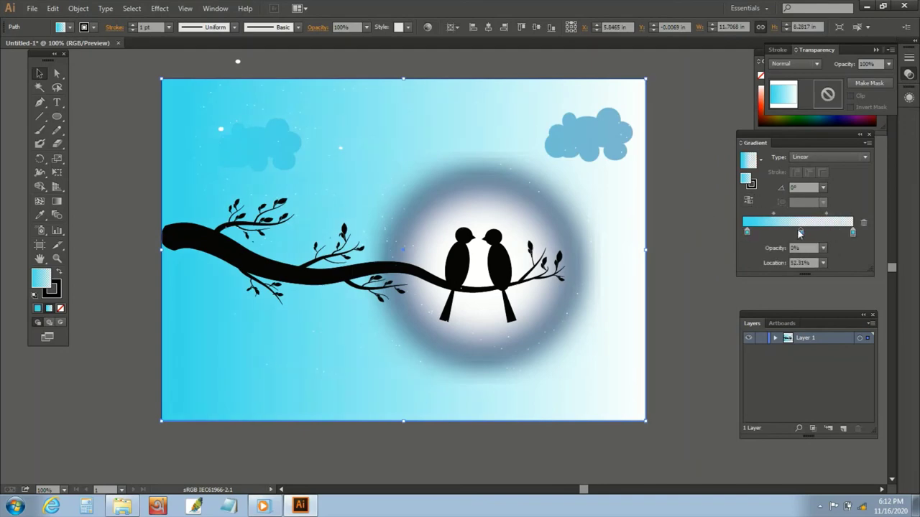
click(799, 234)
double_click(801, 233)
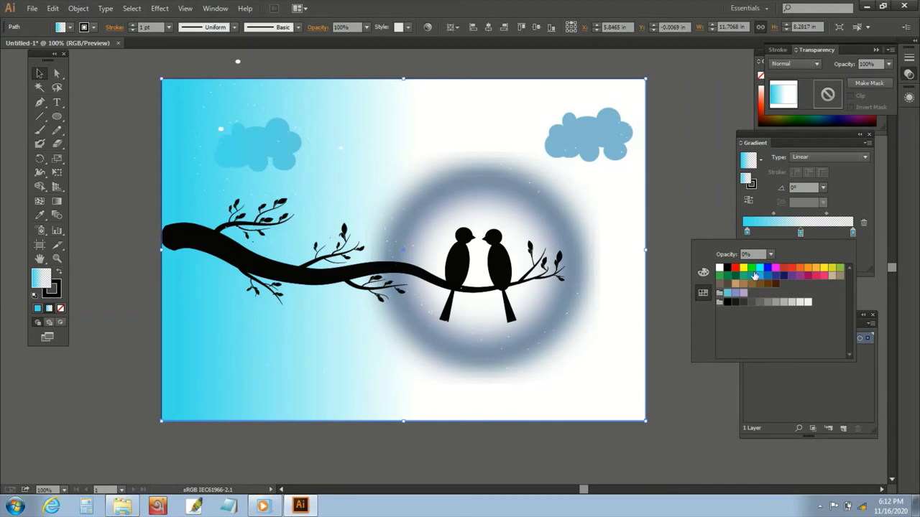
click(776, 269)
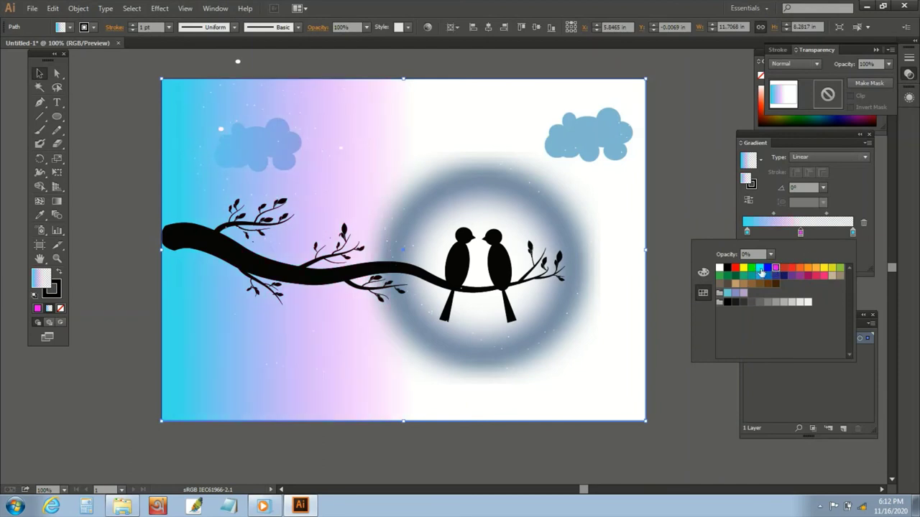
click(767, 268)
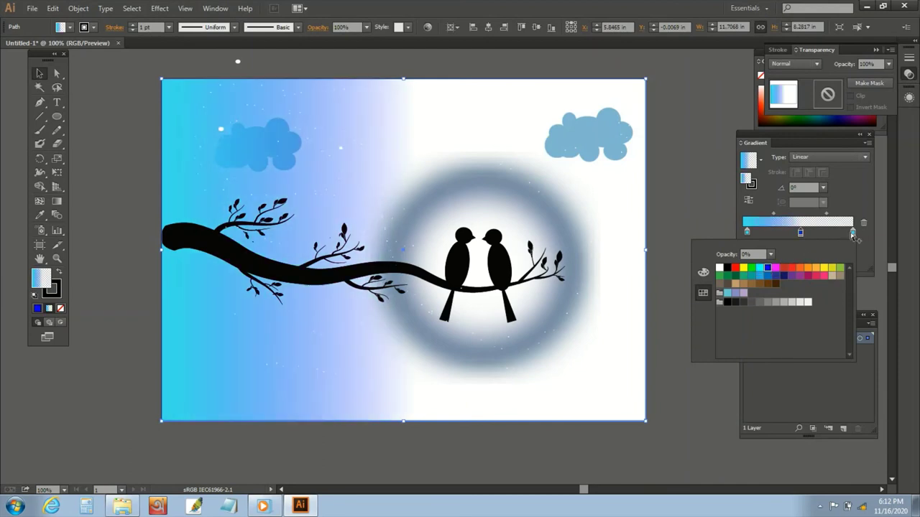
click(877, 234)
Make the right stop cyan at about 96% location with 100% opacity.
drag(852, 235, 841, 234)
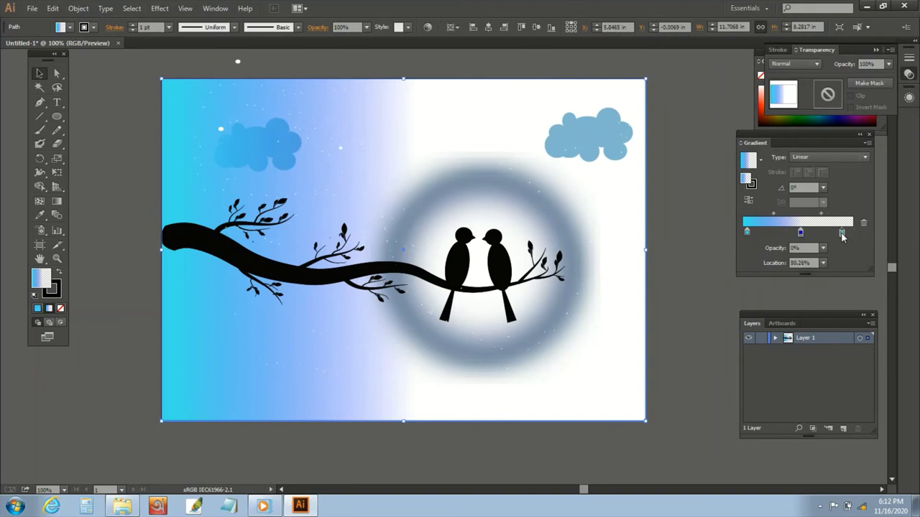
double_click(841, 234)
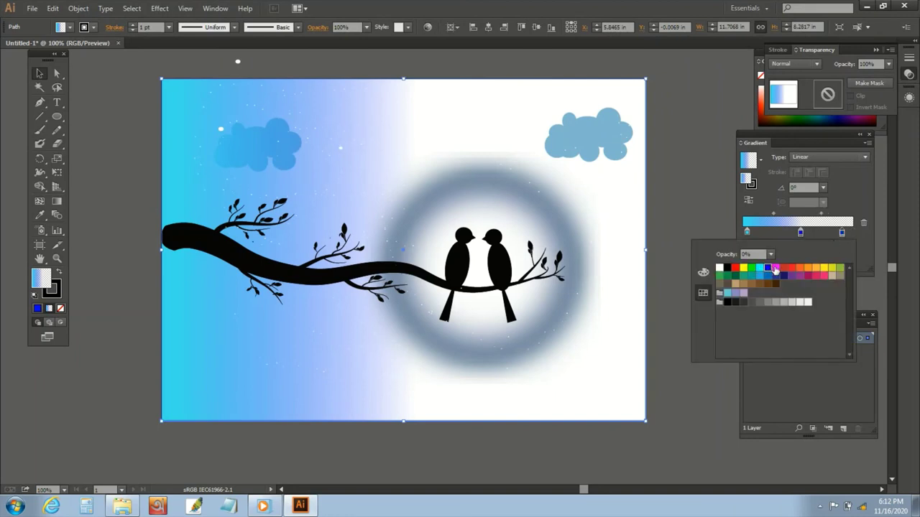
click(763, 270)
drag(842, 234, 869, 233)
click(806, 250)
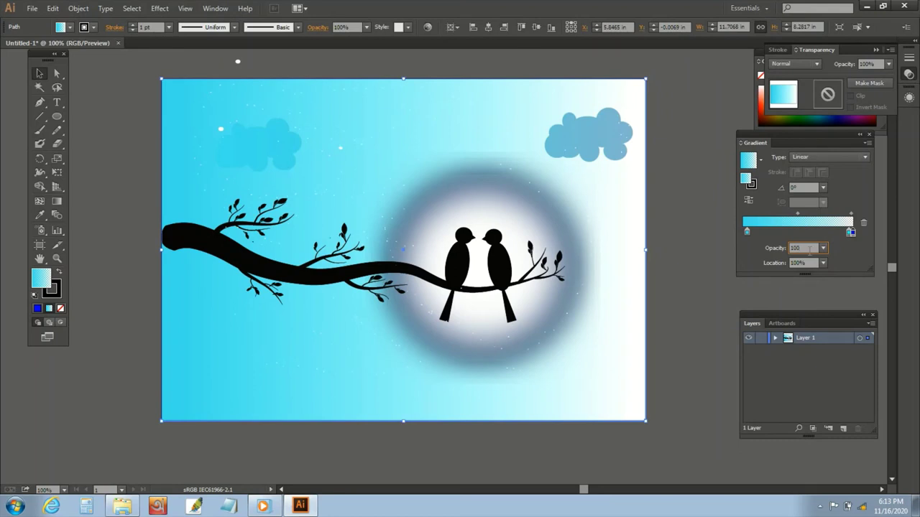
click(786, 284)
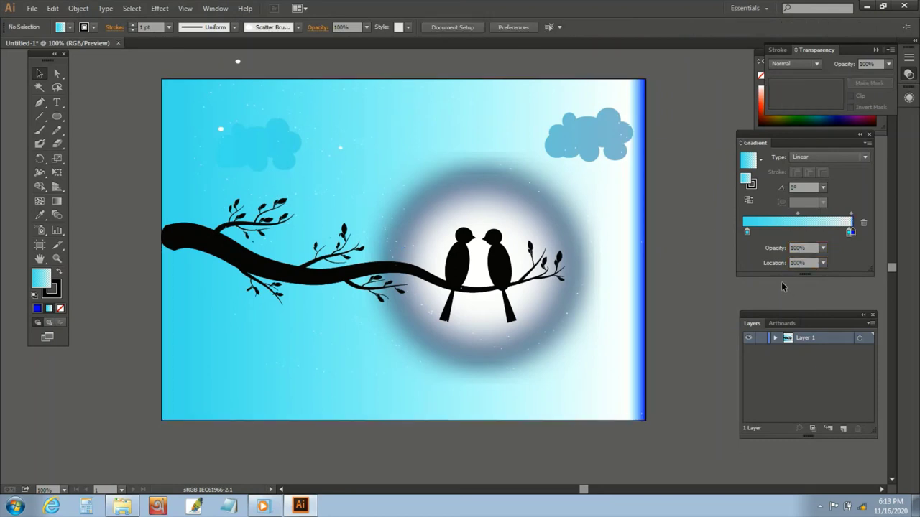
Slide the dark blue stop to about 37% and set its opacity to 0%.
mouse_move(851, 232)
mouse_down()
mouse_move(803, 232)
mouse_move(824, 233)
mouse_up()
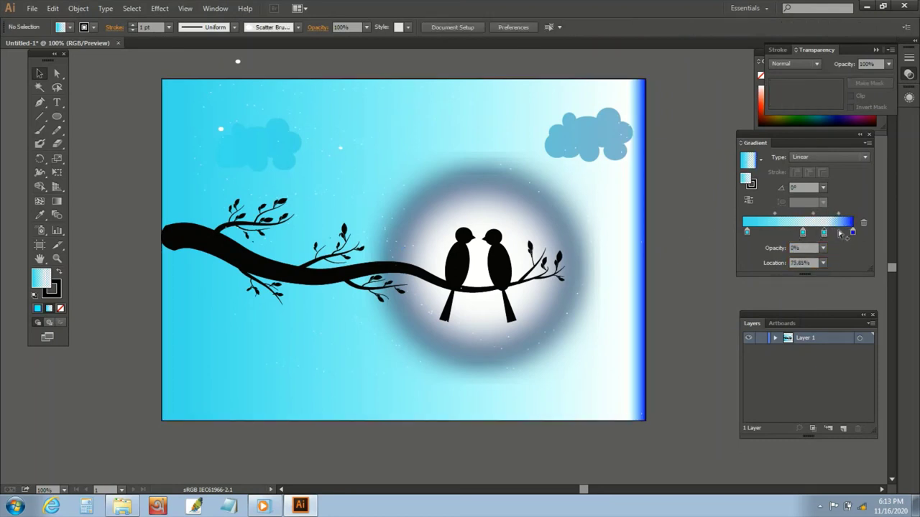
click(850, 231)
double_click(850, 230)
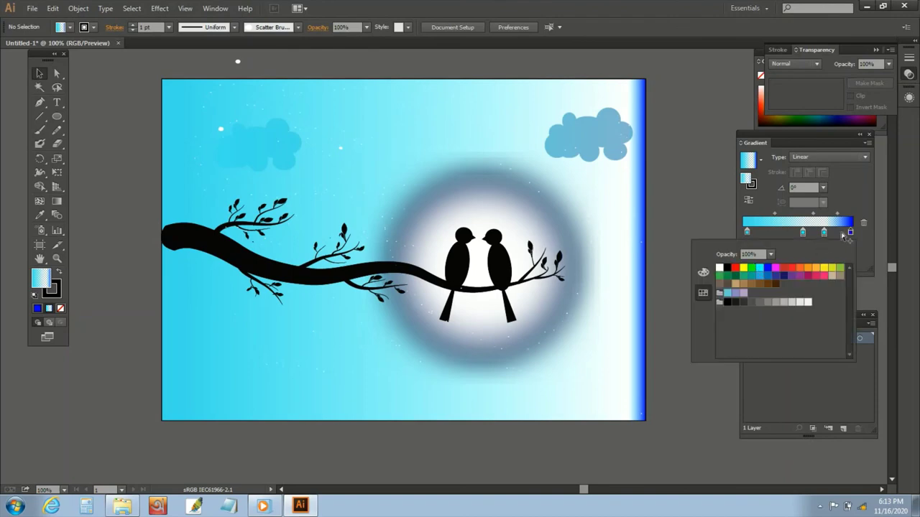
click(825, 232)
mouse_move(850, 231)
mouse_down()
mouse_move(783, 232)
mouse_move(791, 234)
mouse_up()
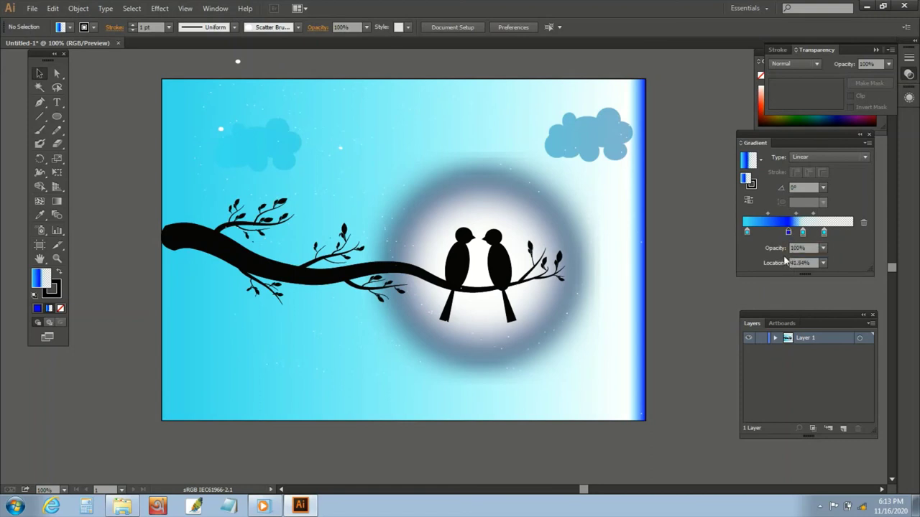
click(794, 247)
text(0)
key(Return)
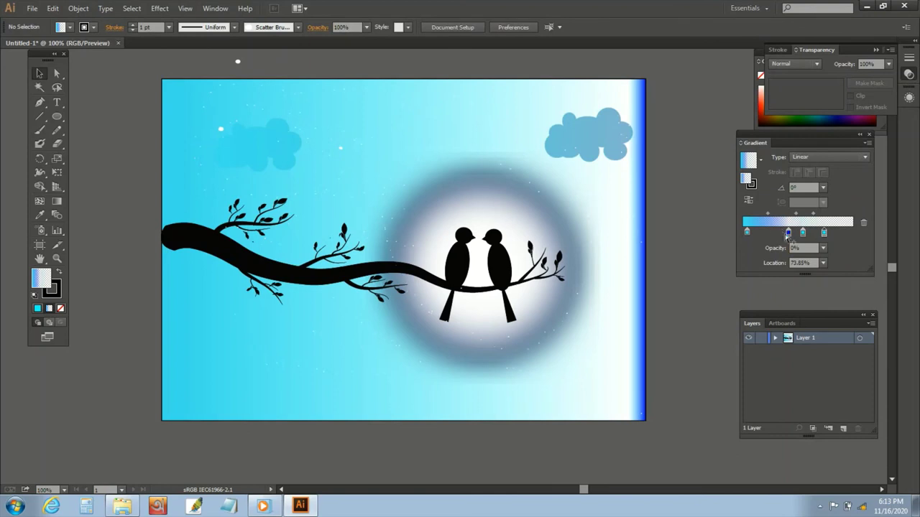
Move a transparent stop to about 40%, try magenta, and shift the white band leftward.
drag(787, 233, 758, 232)
double_click(758, 232)
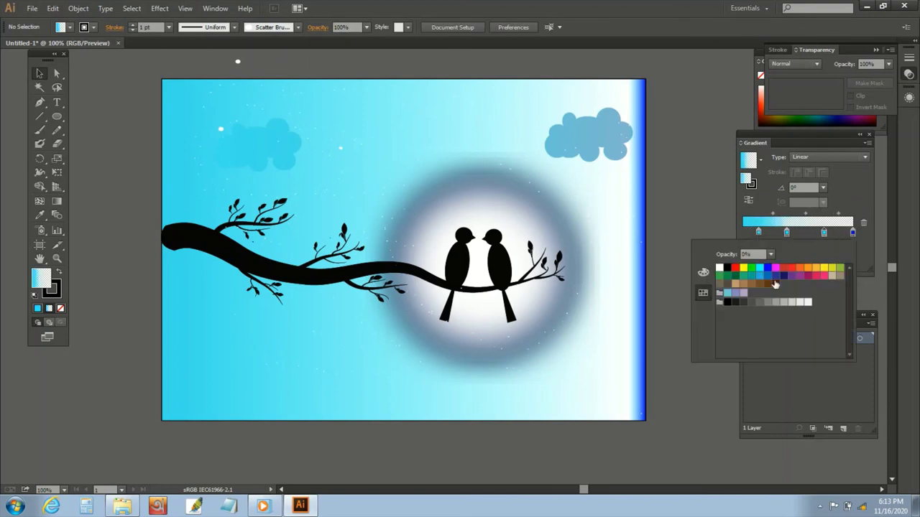
click(775, 268)
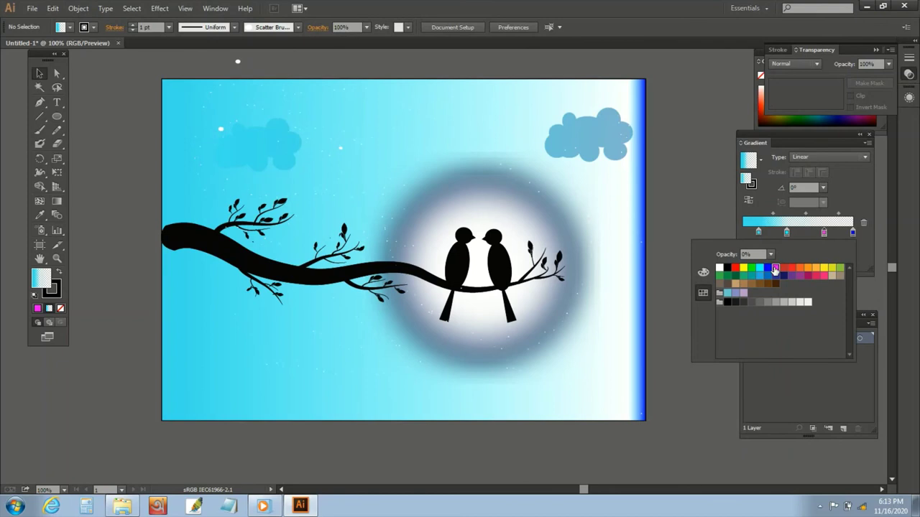
click(716, 215)
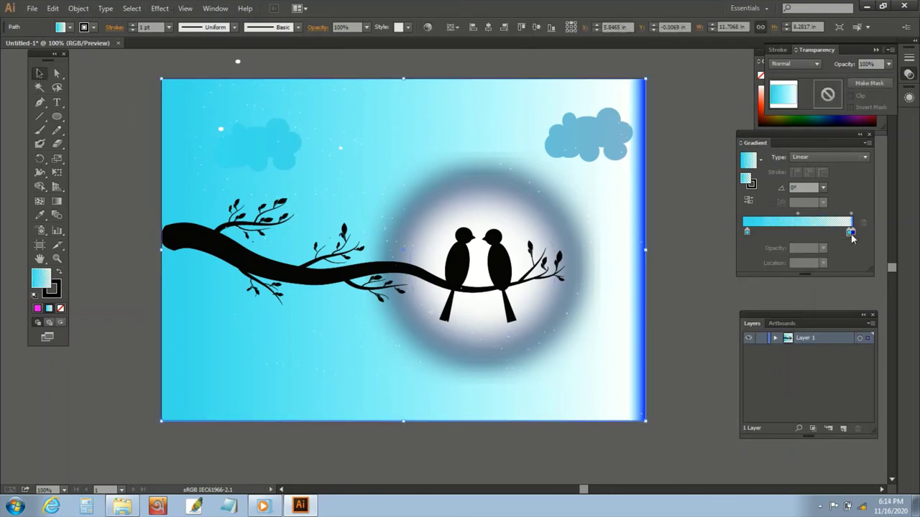
drag(851, 234, 795, 234)
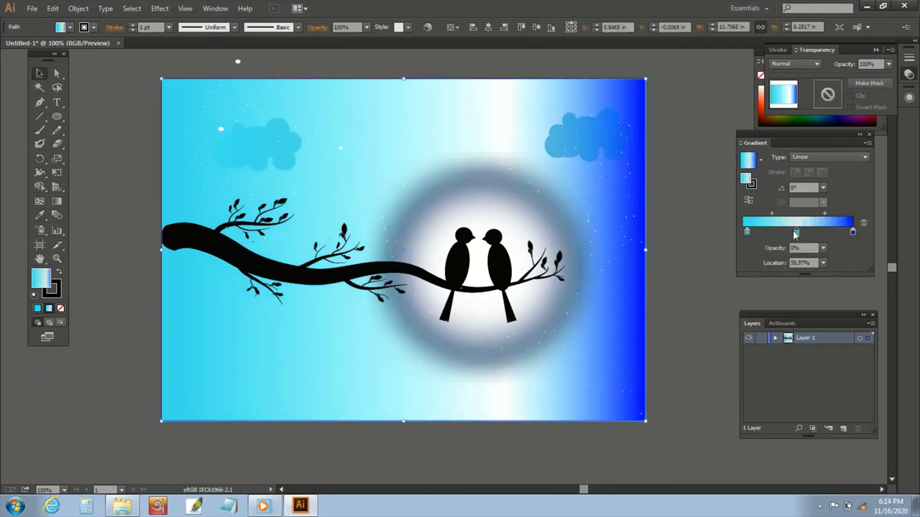
drag(796, 233, 753, 234)
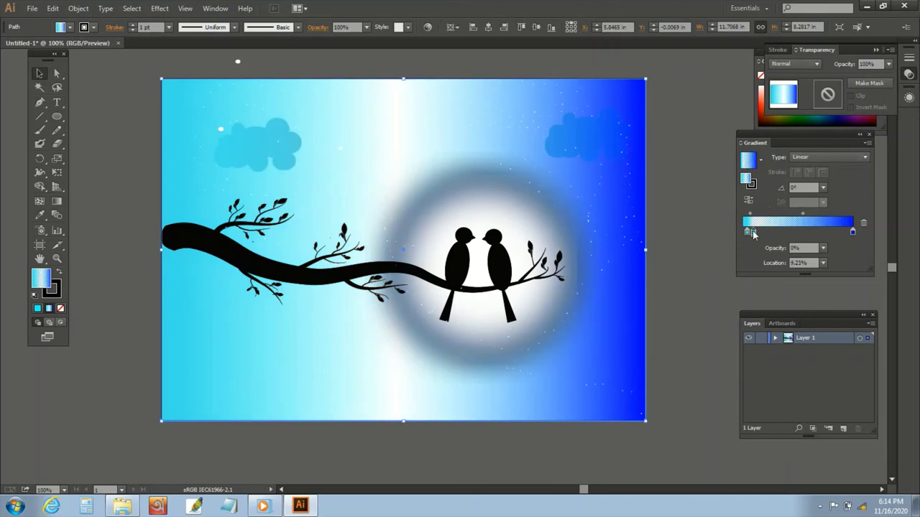
Add a stop at about 19% and remove the extra stop and right-end blue stop.
click(780, 232)
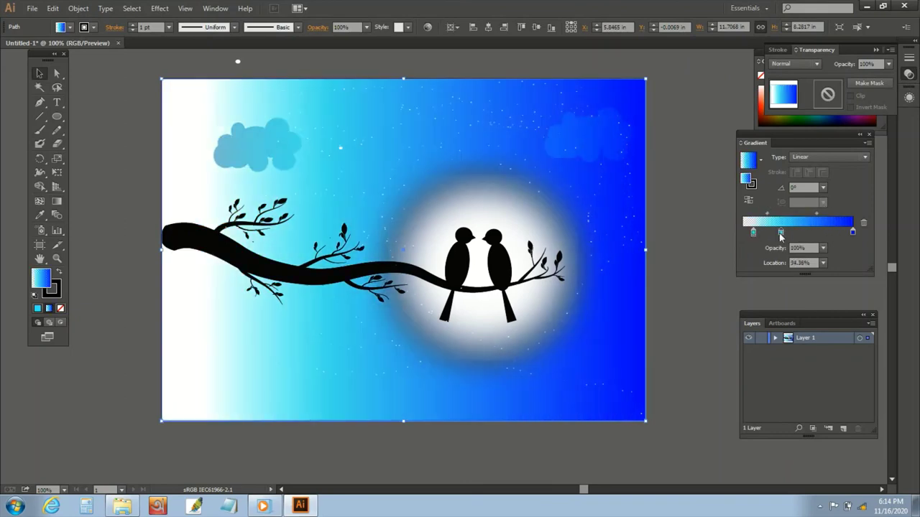
mouse_move(752, 232)
mouse_down()
mouse_move(743, 235)
mouse_move(763, 234)
mouse_move(750, 232)
mouse_up()
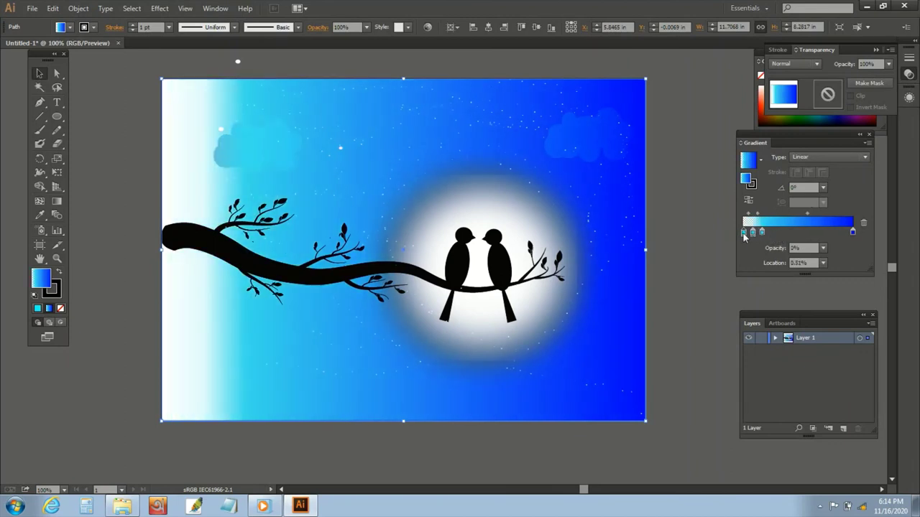
double_click(744, 234)
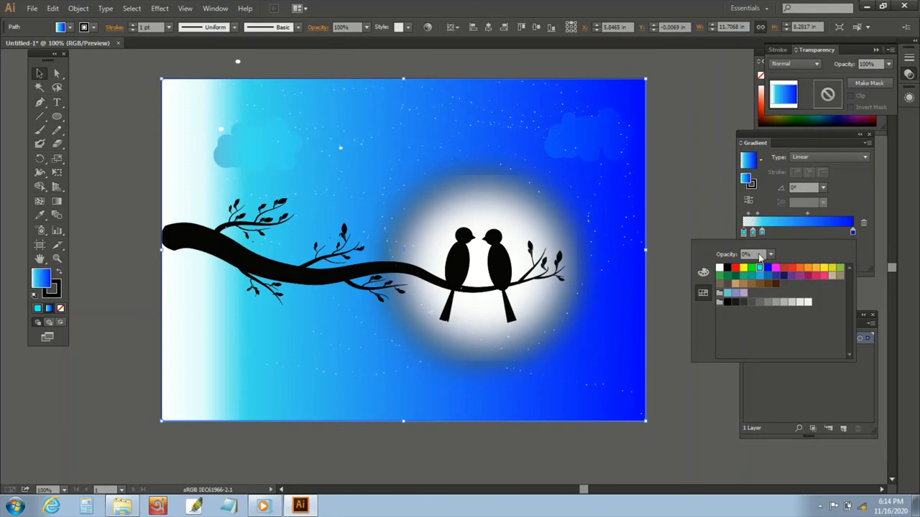
click(753, 234)
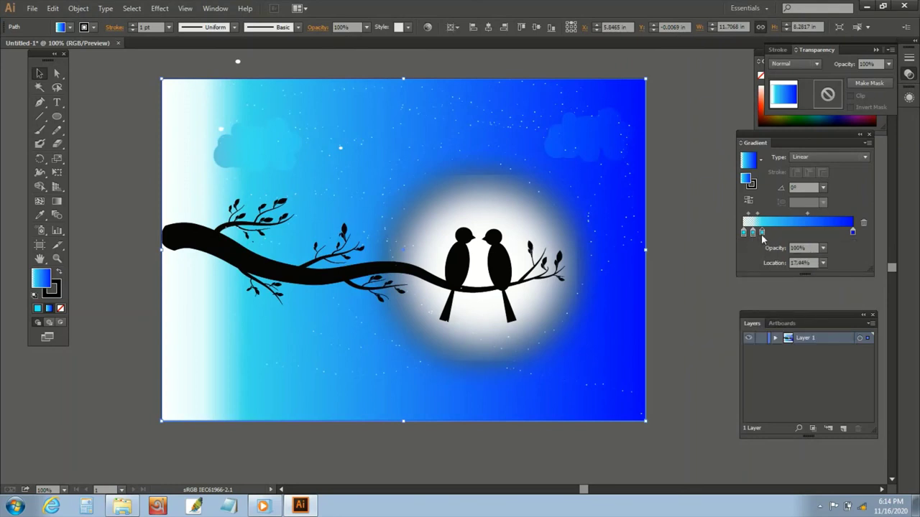
drag(761, 233, 763, 247)
click(743, 233)
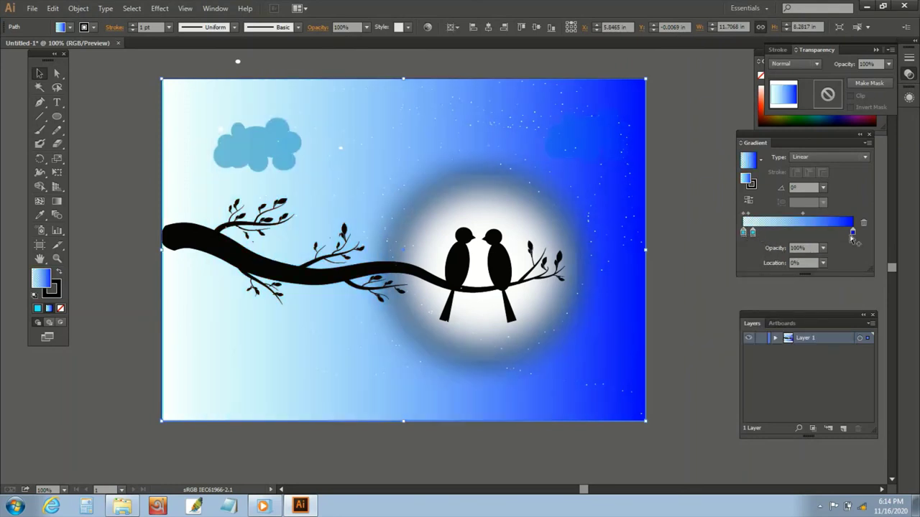
drag(852, 232, 732, 230)
Add stops placing deep blue at about 72% and a half-transparent colour at 11%.
click(753, 234)
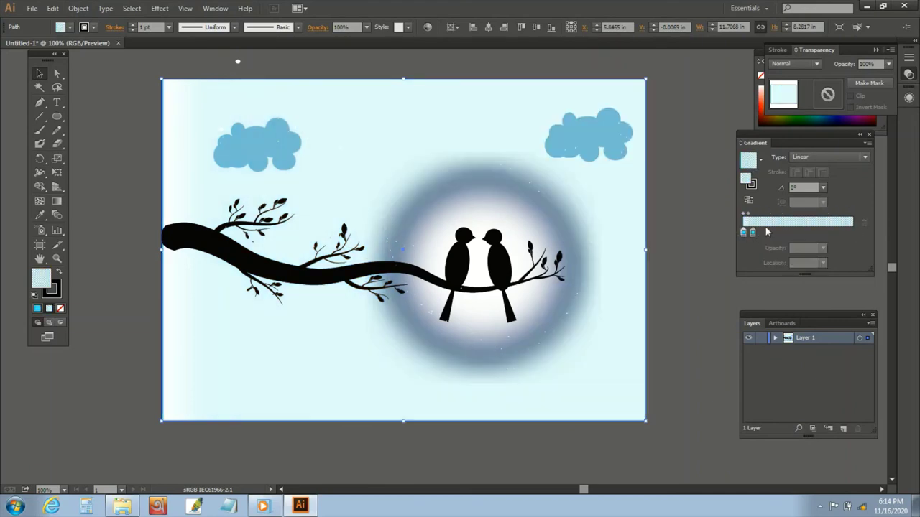
click(775, 232)
click(791, 232)
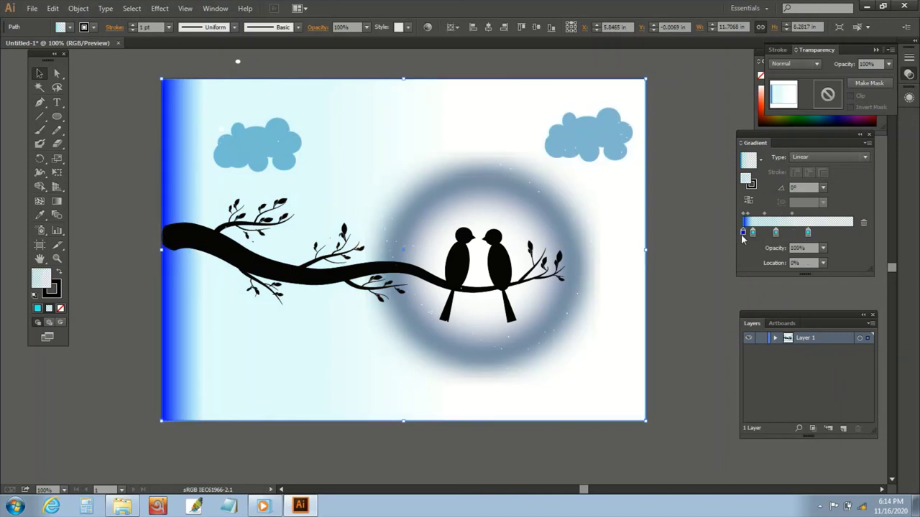
mouse_move(810, 231)
mouse_down()
mouse_move(821, 232)
mouse_move(769, 232)
mouse_move(790, 255)
mouse_move(786, 233)
mouse_move(810, 232)
mouse_move(799, 232)
mouse_up()
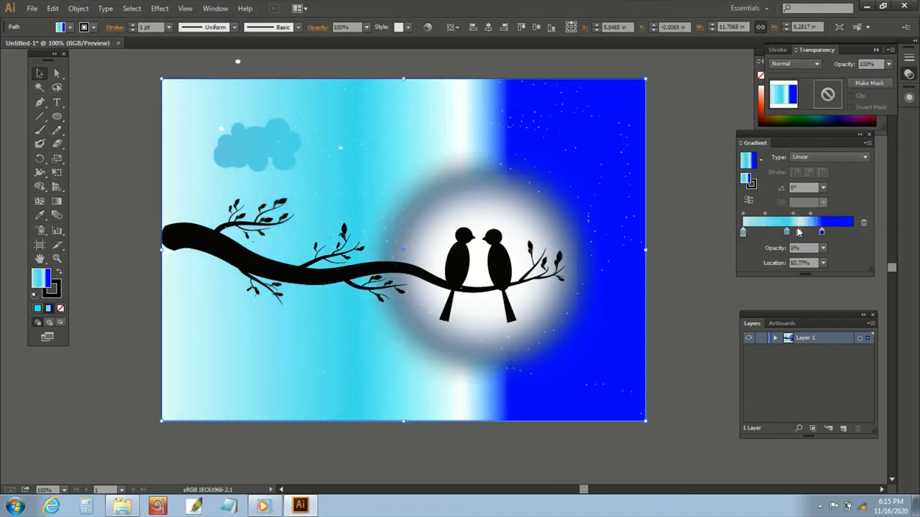
click(764, 232)
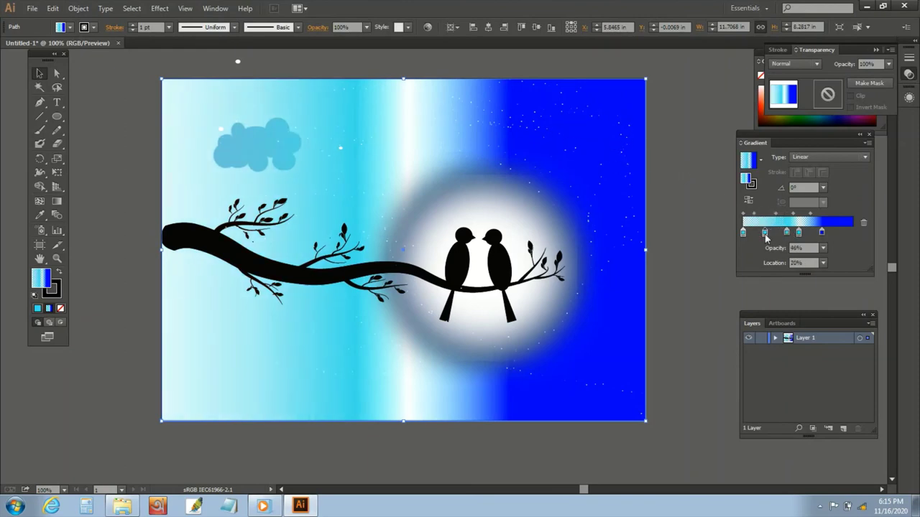
drag(765, 232, 754, 232)
Narrow the white mid-sky band and move a transparent stop to the right end.
click(798, 233)
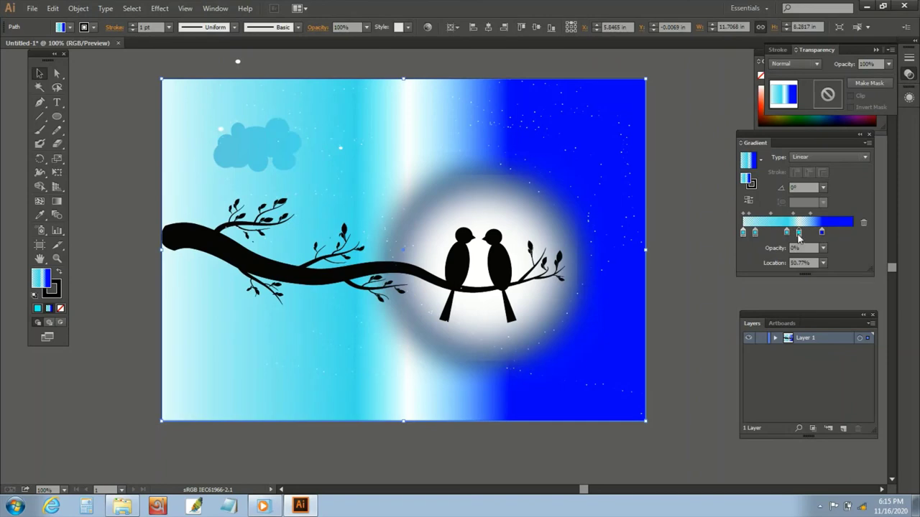
double_click(798, 232)
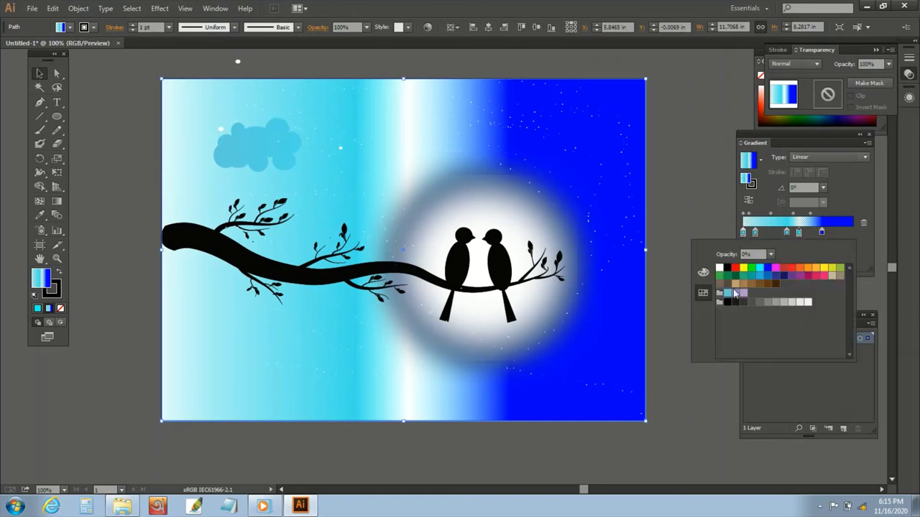
click(723, 212)
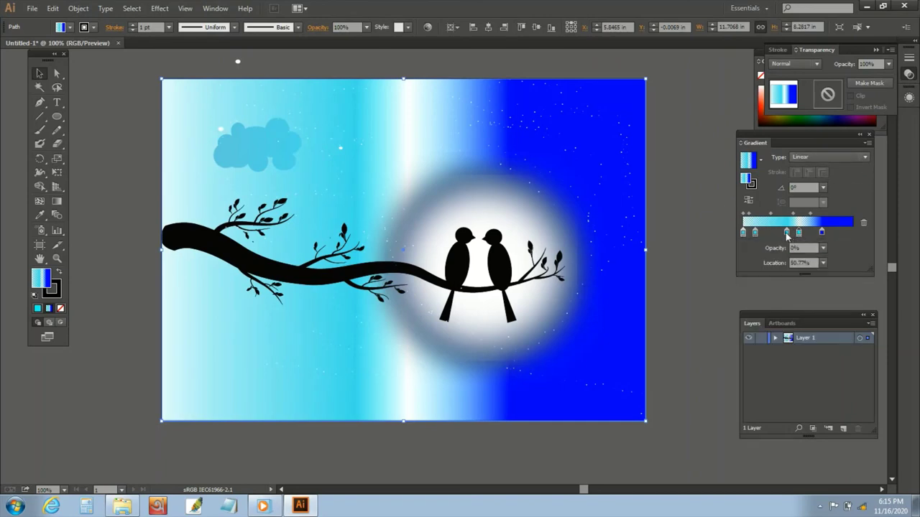
drag(787, 233, 797, 233)
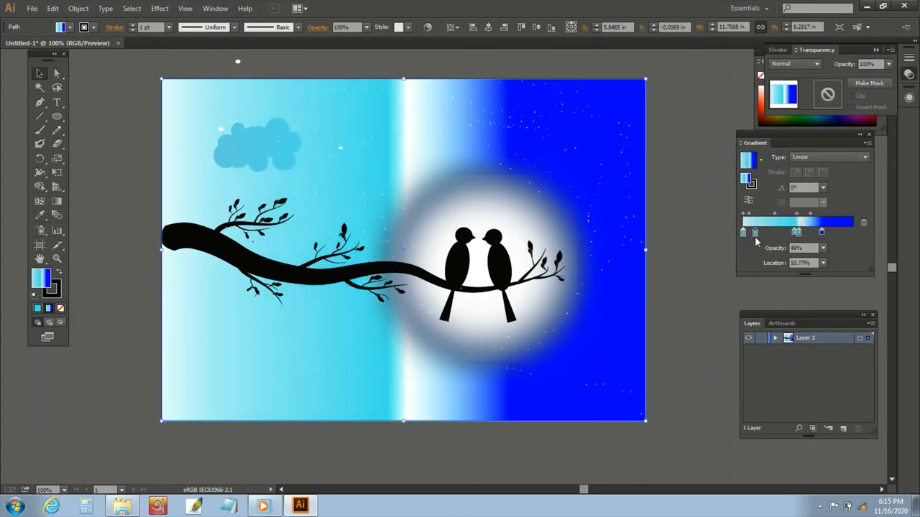
click(706, 293)
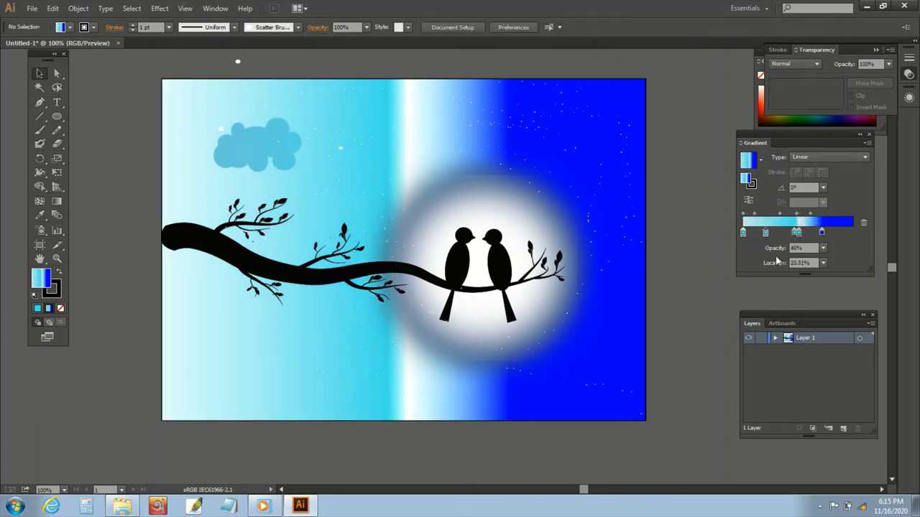
drag(797, 232, 852, 232)
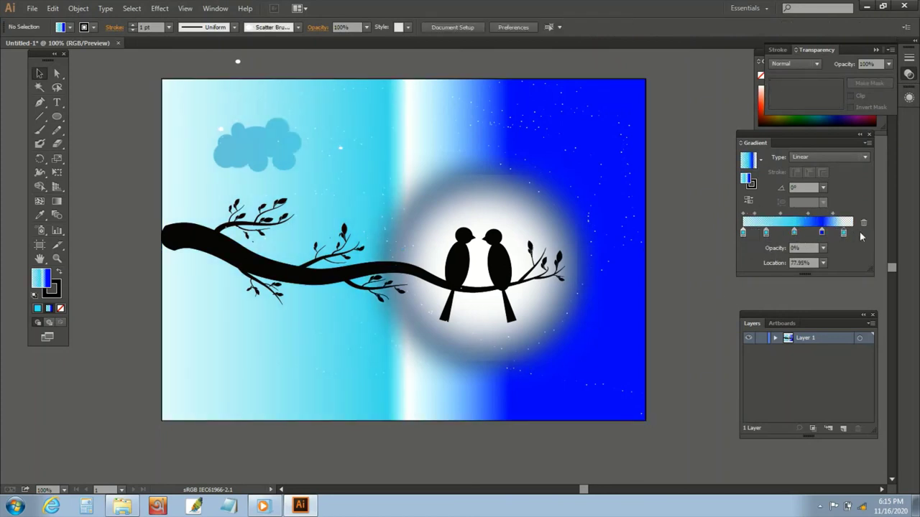
Lighten the sky's right side and widen and shift the deep blue band leftward.
click(179, 94)
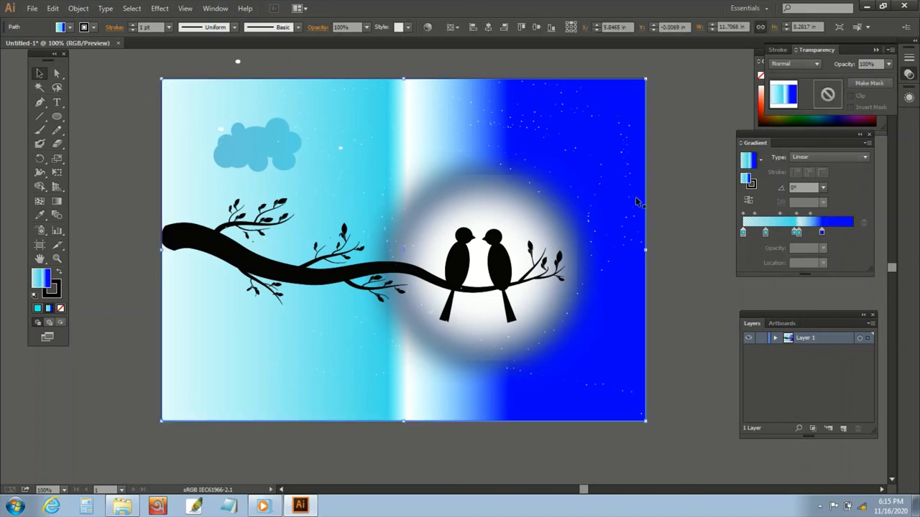
drag(798, 232, 852, 232)
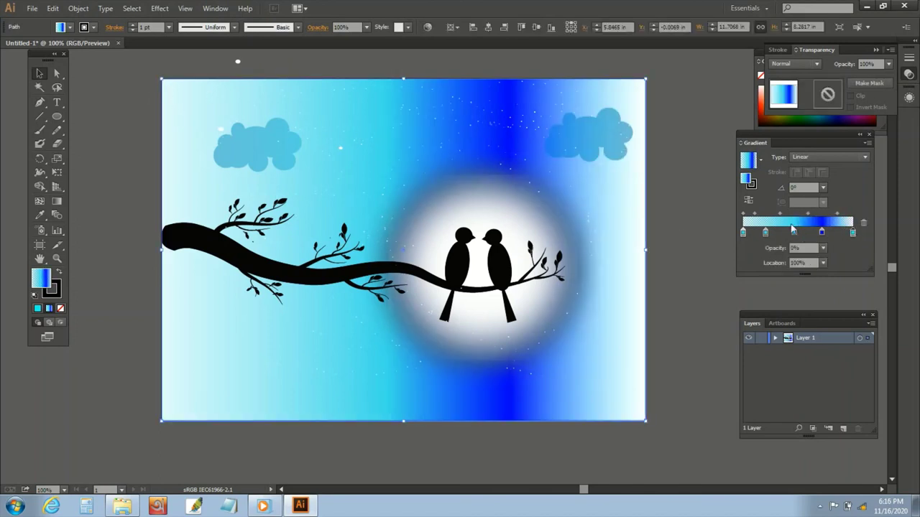
drag(793, 231, 776, 232)
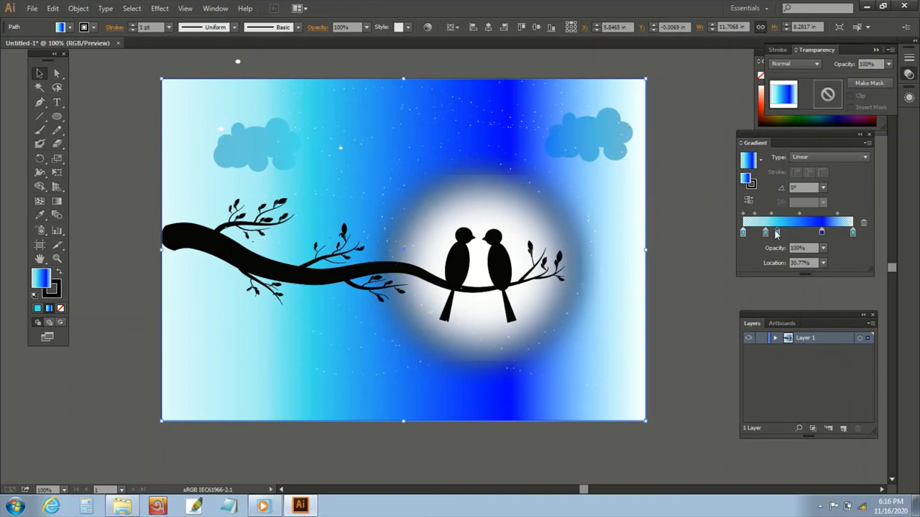
mouse_move(764, 232)
mouse_down()
mouse_move(744, 232)
mouse_move(833, 232)
mouse_up()
click(775, 232)
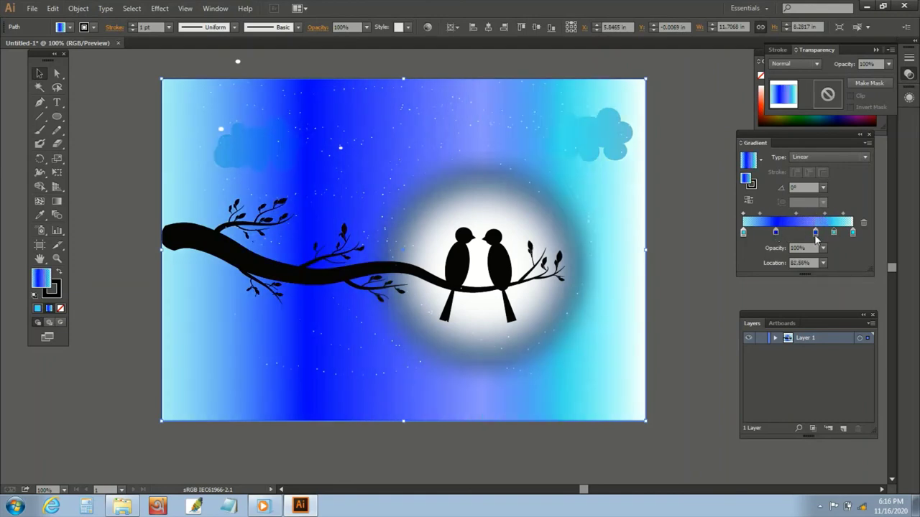
drag(775, 232, 758, 232)
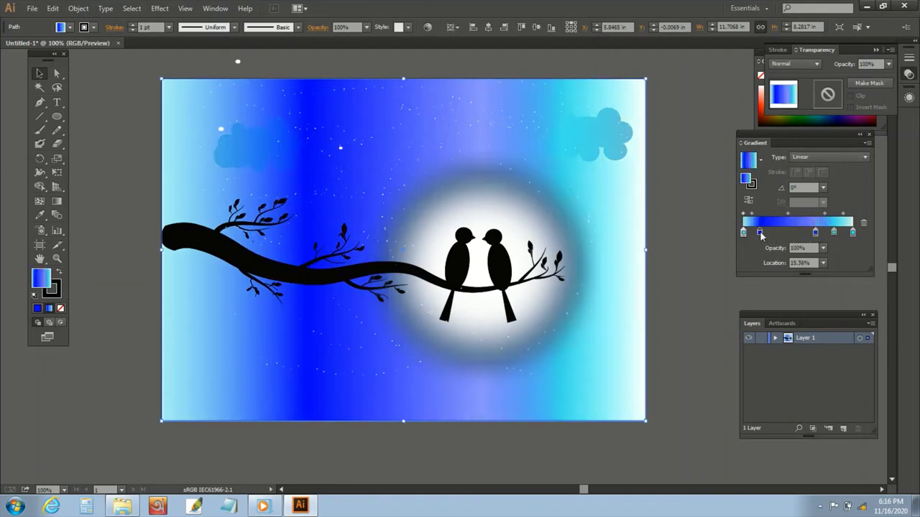
mouse_move(815, 232)
mouse_down()
mouse_move(843, 233)
mouse_move(745, 234)
mouse_up()
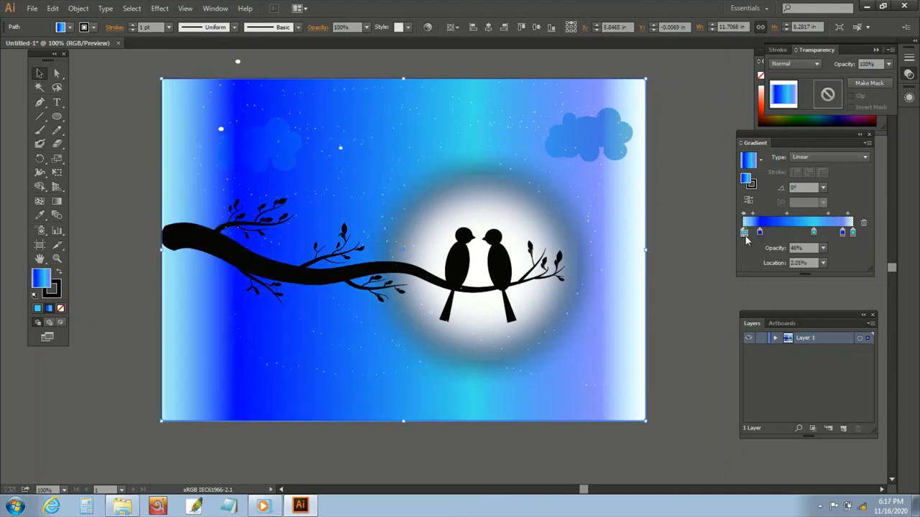
Move the 46% opacity stop to the right end, add a stop near 80%, and move blue far left.
click(816, 233)
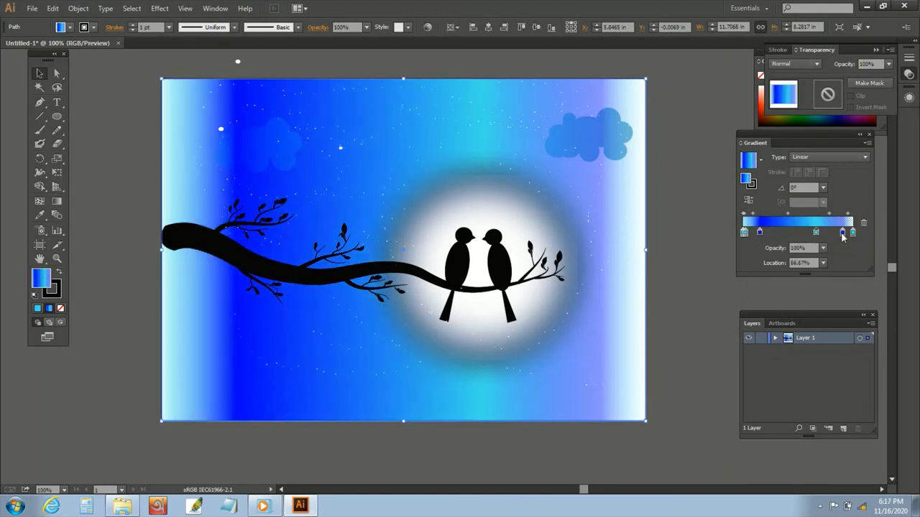
click(842, 233)
drag(844, 234, 852, 233)
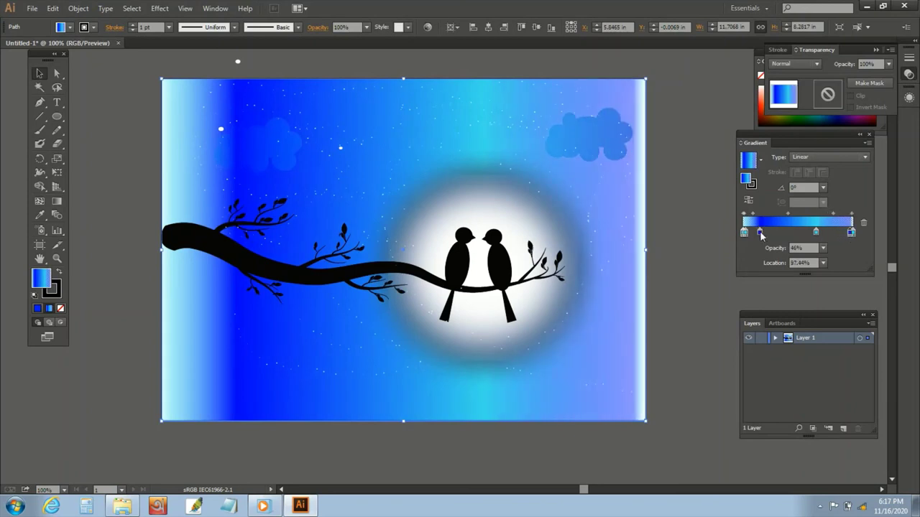
drag(760, 232, 754, 233)
mouse_move(852, 233)
mouse_down()
mouse_move(835, 233)
mouse_move(857, 238)
mouse_up()
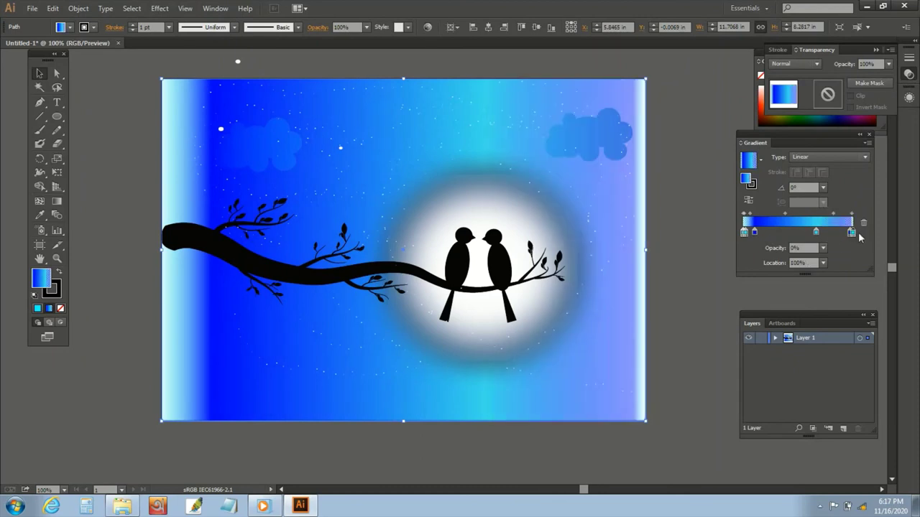
click(830, 232)
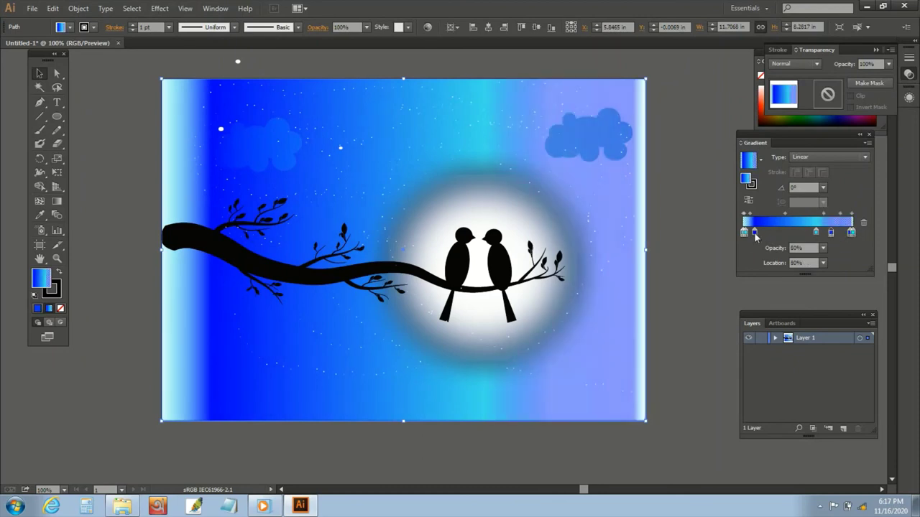
mouse_move(754, 232)
mouse_down()
mouse_move(743, 231)
mouse_move(795, 232)
mouse_up()
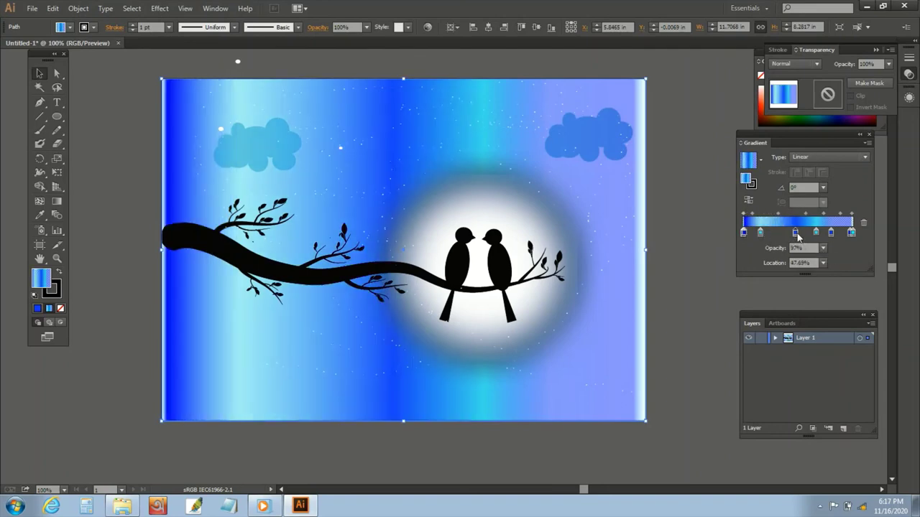
Select the moon glow circle and set its stroke to None from the Tools panel.
click(597, 226)
click(55, 292)
click(60, 308)
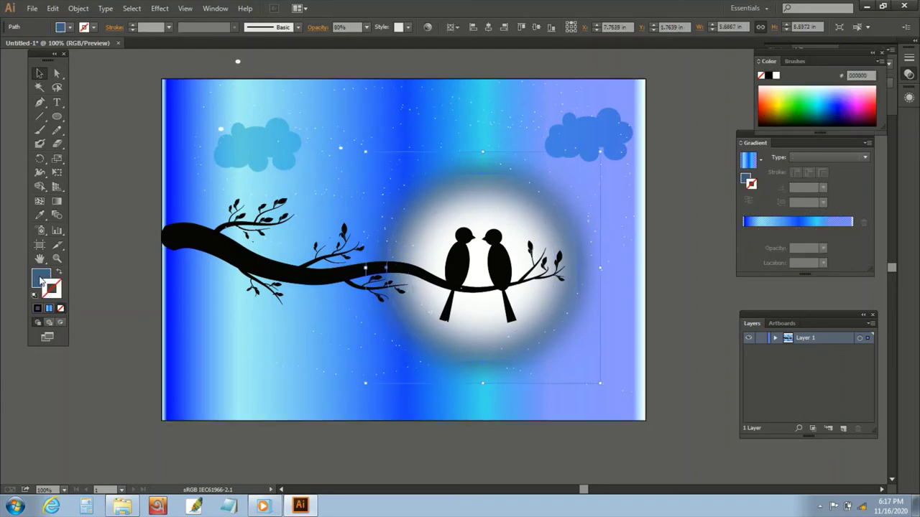
click(41, 276)
click(610, 228)
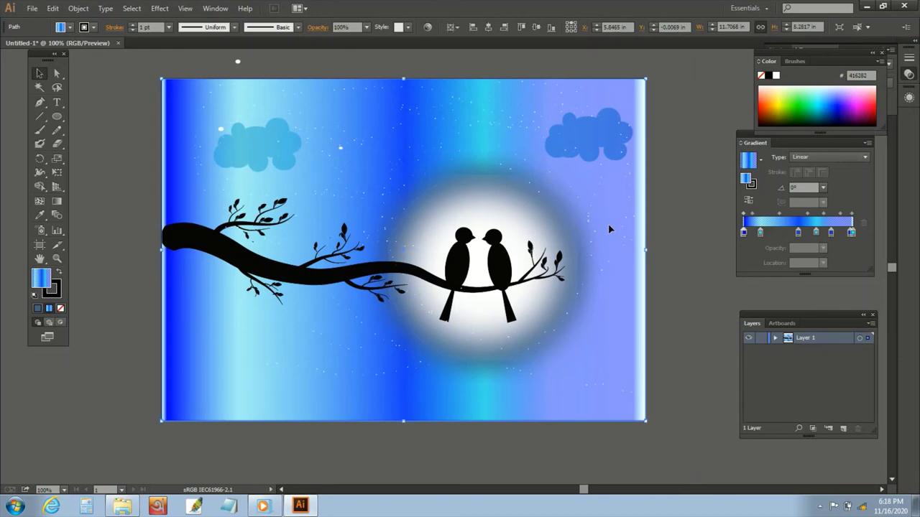
In Isolation Mode, cancel the Color Picker and confirm the moon glow outline is None.
double_click(580, 192)
key(Escape)
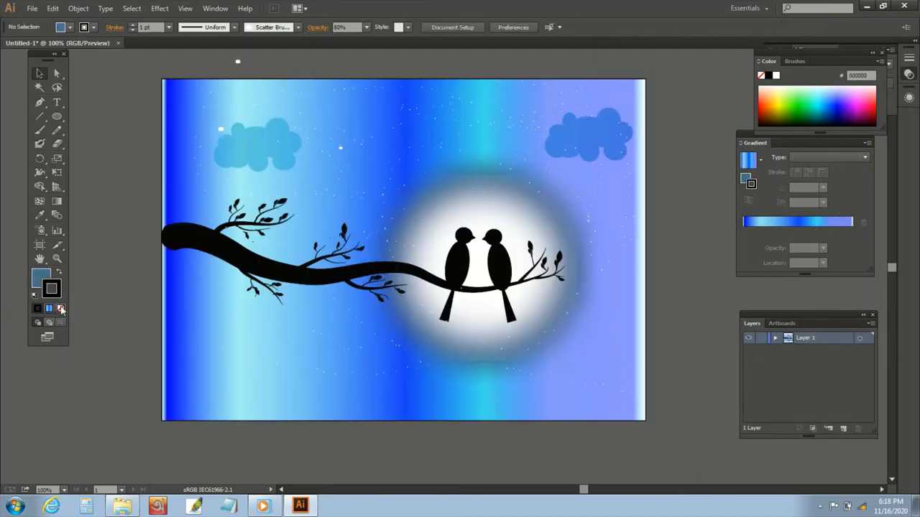
click(60, 309)
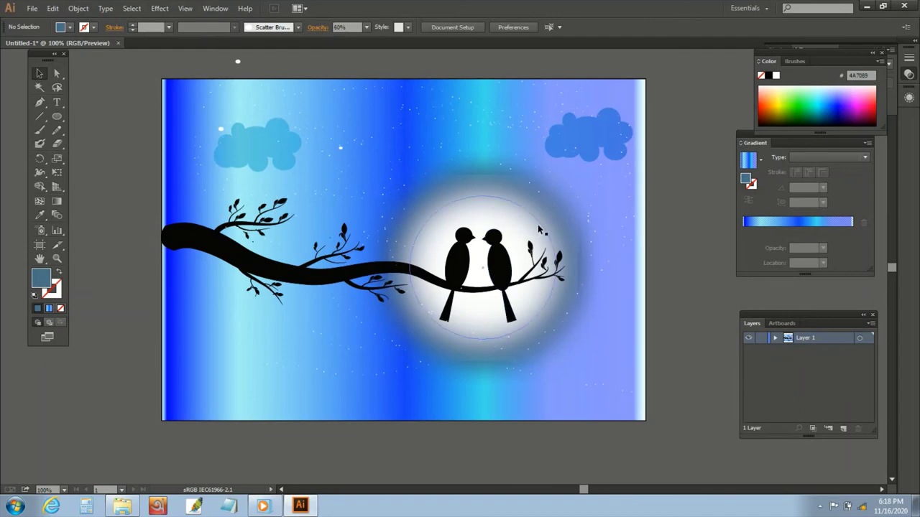
double_click(541, 230)
double_click(57, 295)
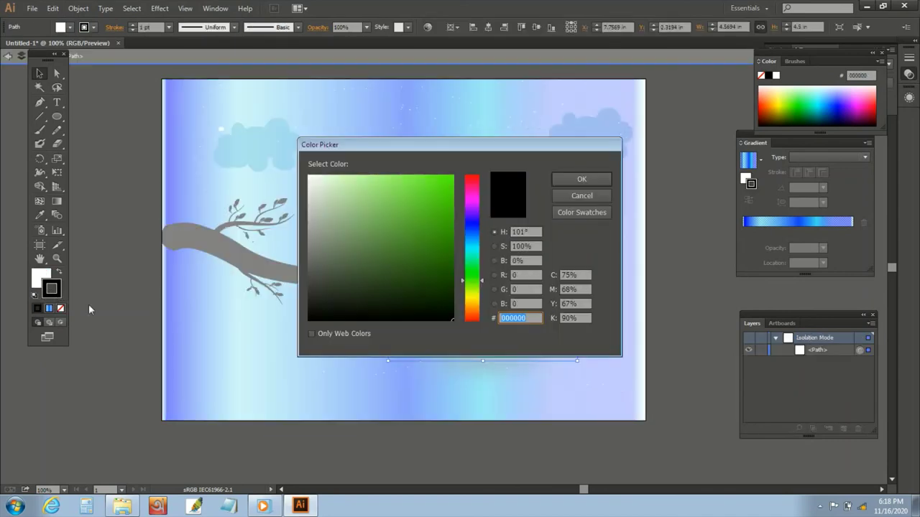
click(582, 196)
click(60, 308)
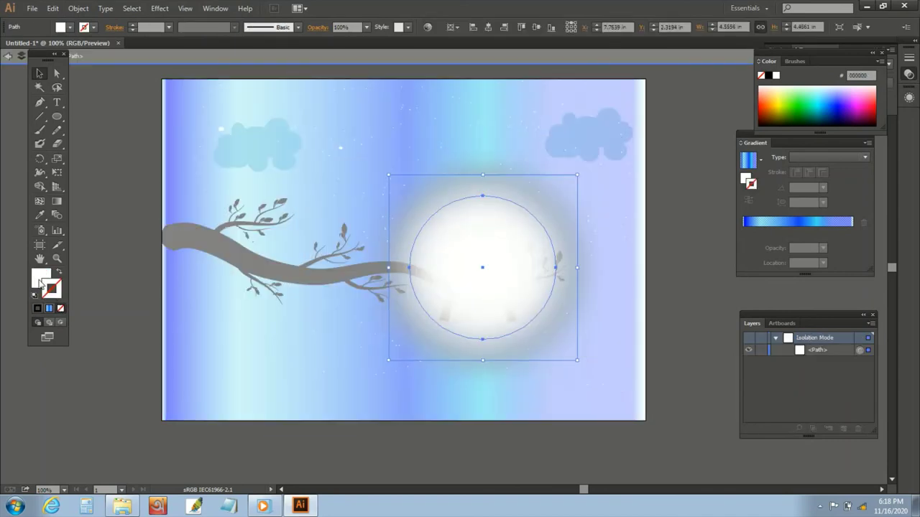
double_click(610, 243)
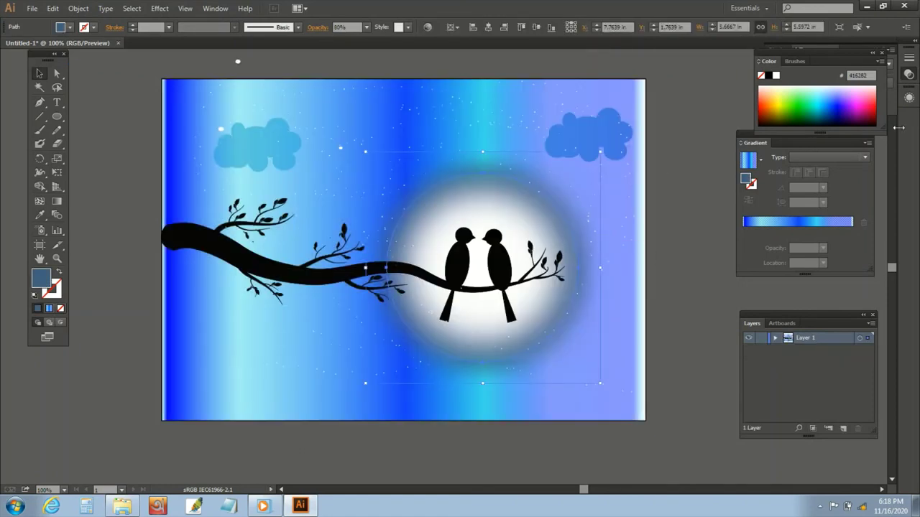
Delete a middle stop and the faint cyan left-end stop, pushing the rightmost stop to the end.
click(810, 224)
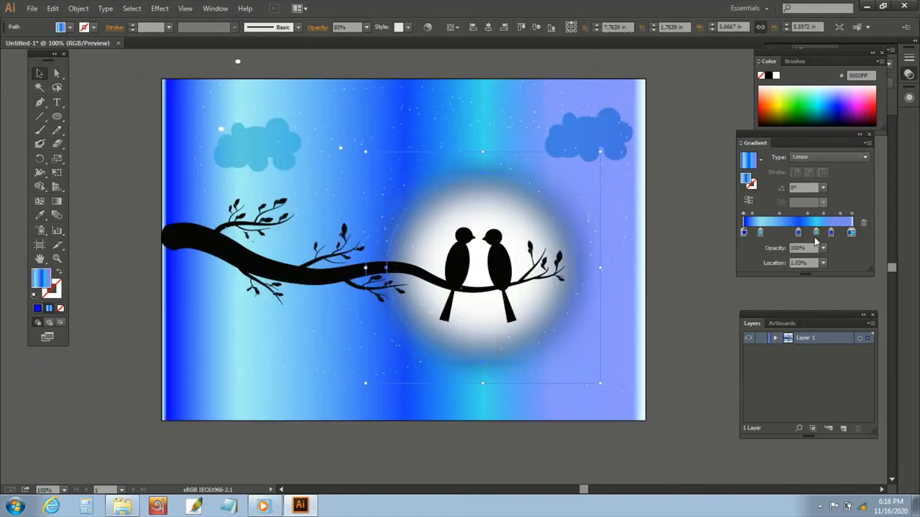
mouse_move(815, 232)
mouse_down()
mouse_move(812, 263)
mouse_move(823, 269)
mouse_up()
click(814, 262)
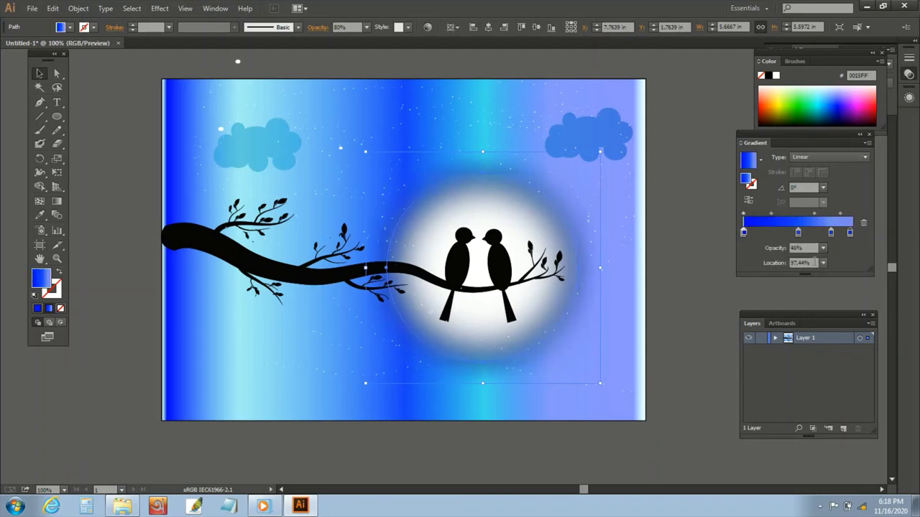
drag(852, 236, 858, 236)
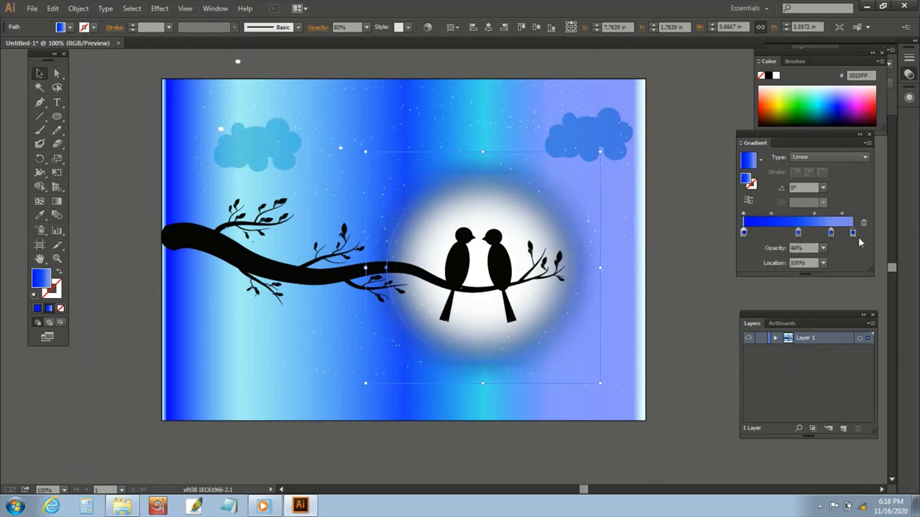
click(744, 233)
click(743, 233)
drag(742, 232, 761, 246)
Remove the light cyan band and add a light stop near the sky's left edge.
click(251, 164)
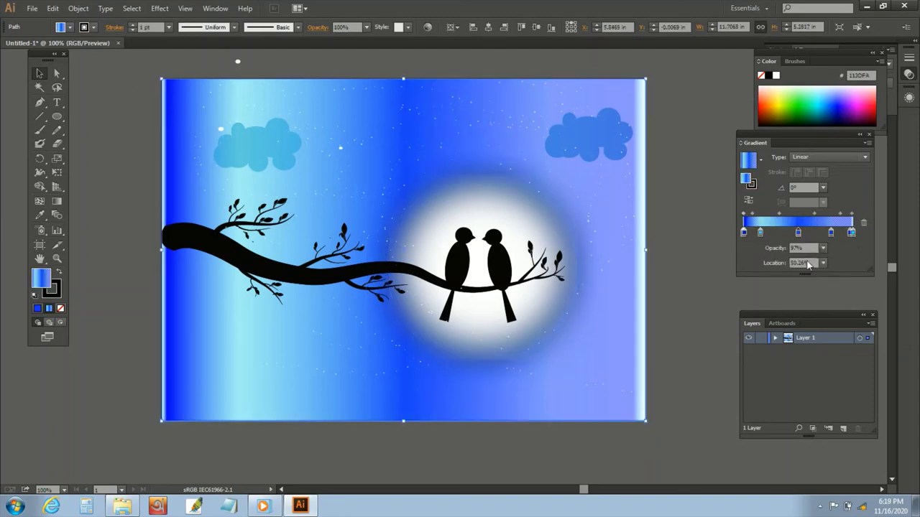
click(760, 233)
drag(760, 232, 803, 263)
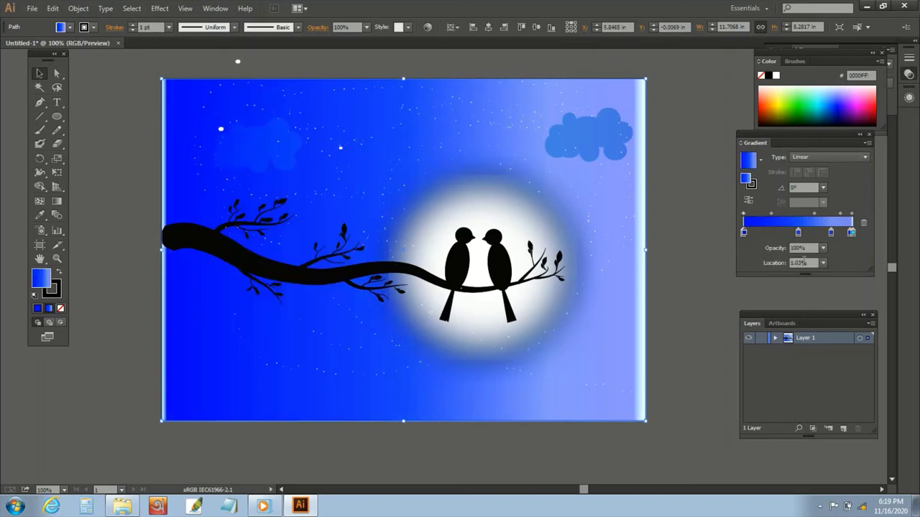
click(756, 232)
mouse_move(768, 232)
mouse_down()
mouse_move(782, 232)
mouse_move(758, 232)
mouse_up()
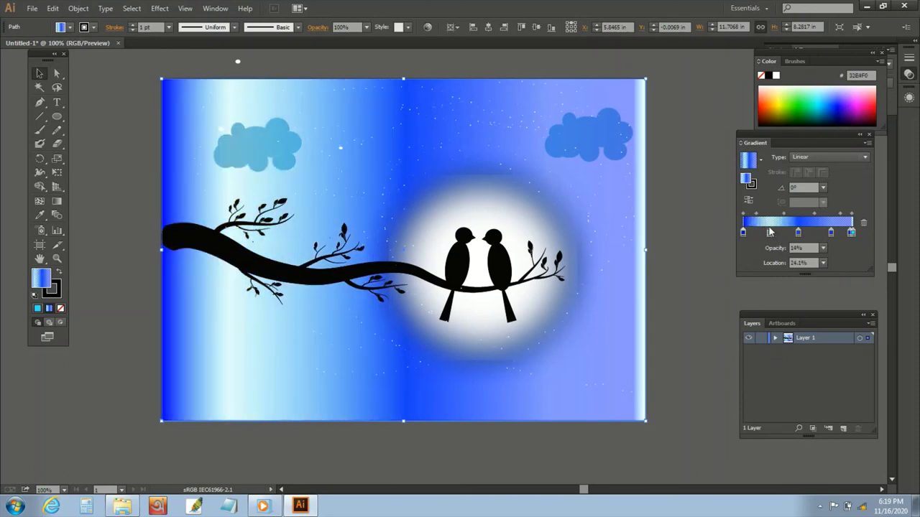
Drag the midpoint left to widen the light band and shift the light stop left.
click(785, 216)
drag(786, 216, 764, 215)
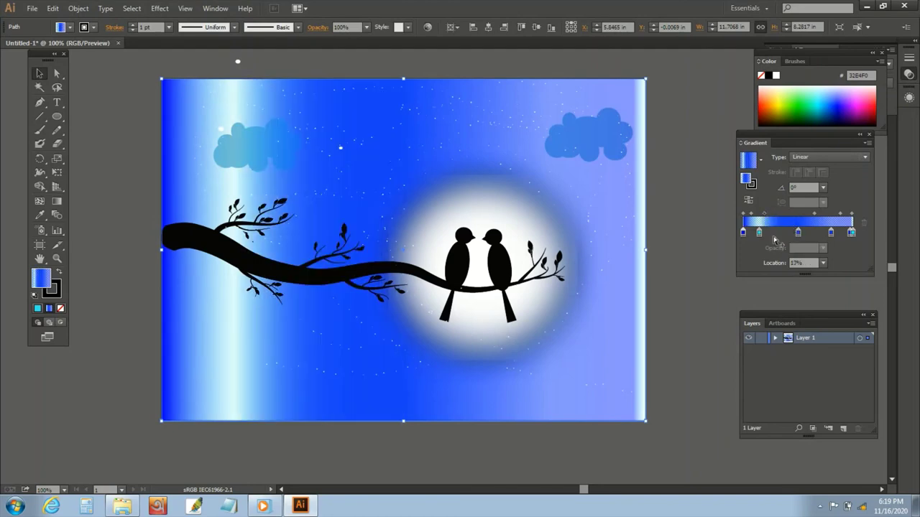
drag(759, 232, 756, 232)
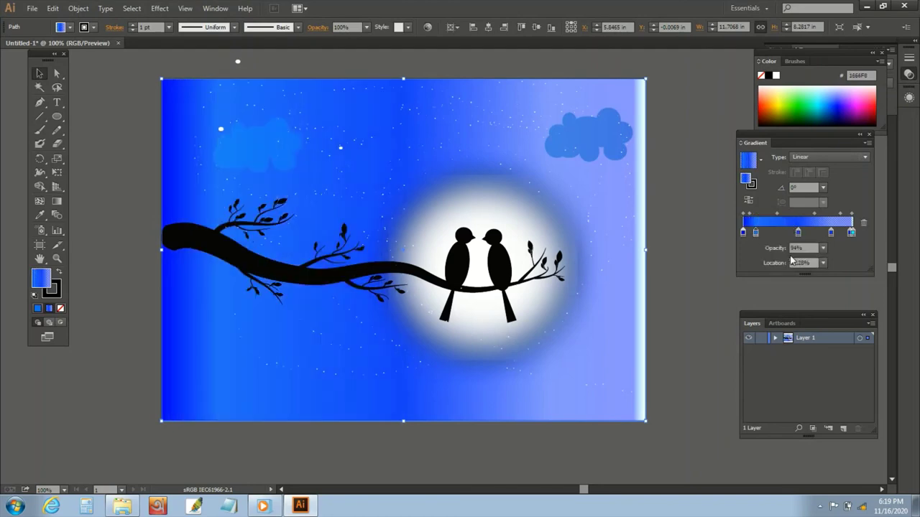
click(850, 232)
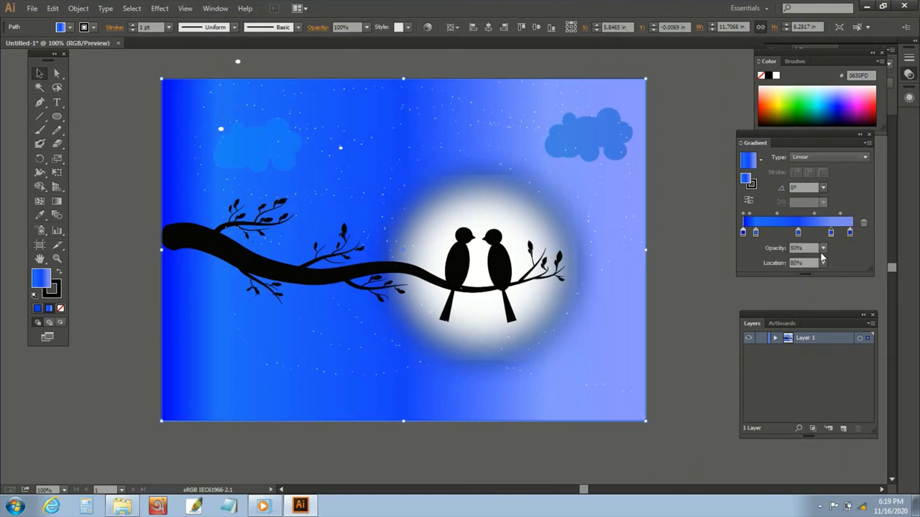
click(708, 235)
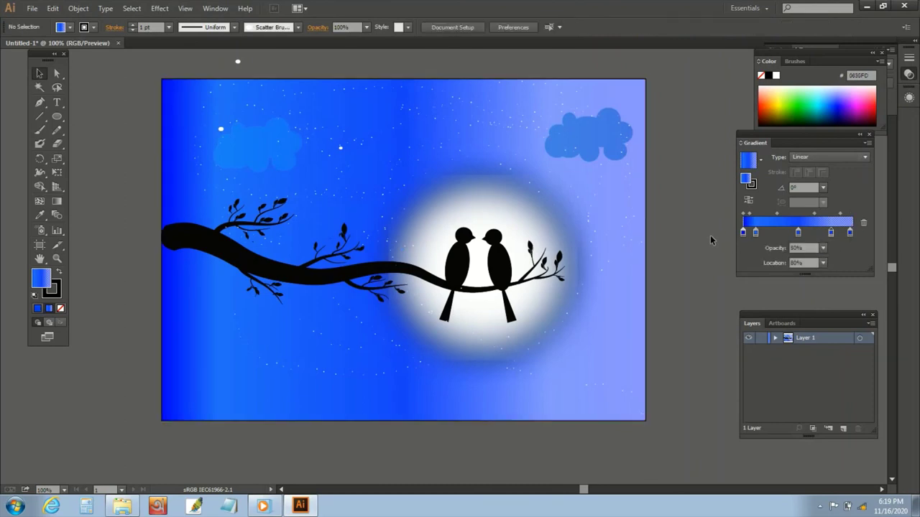